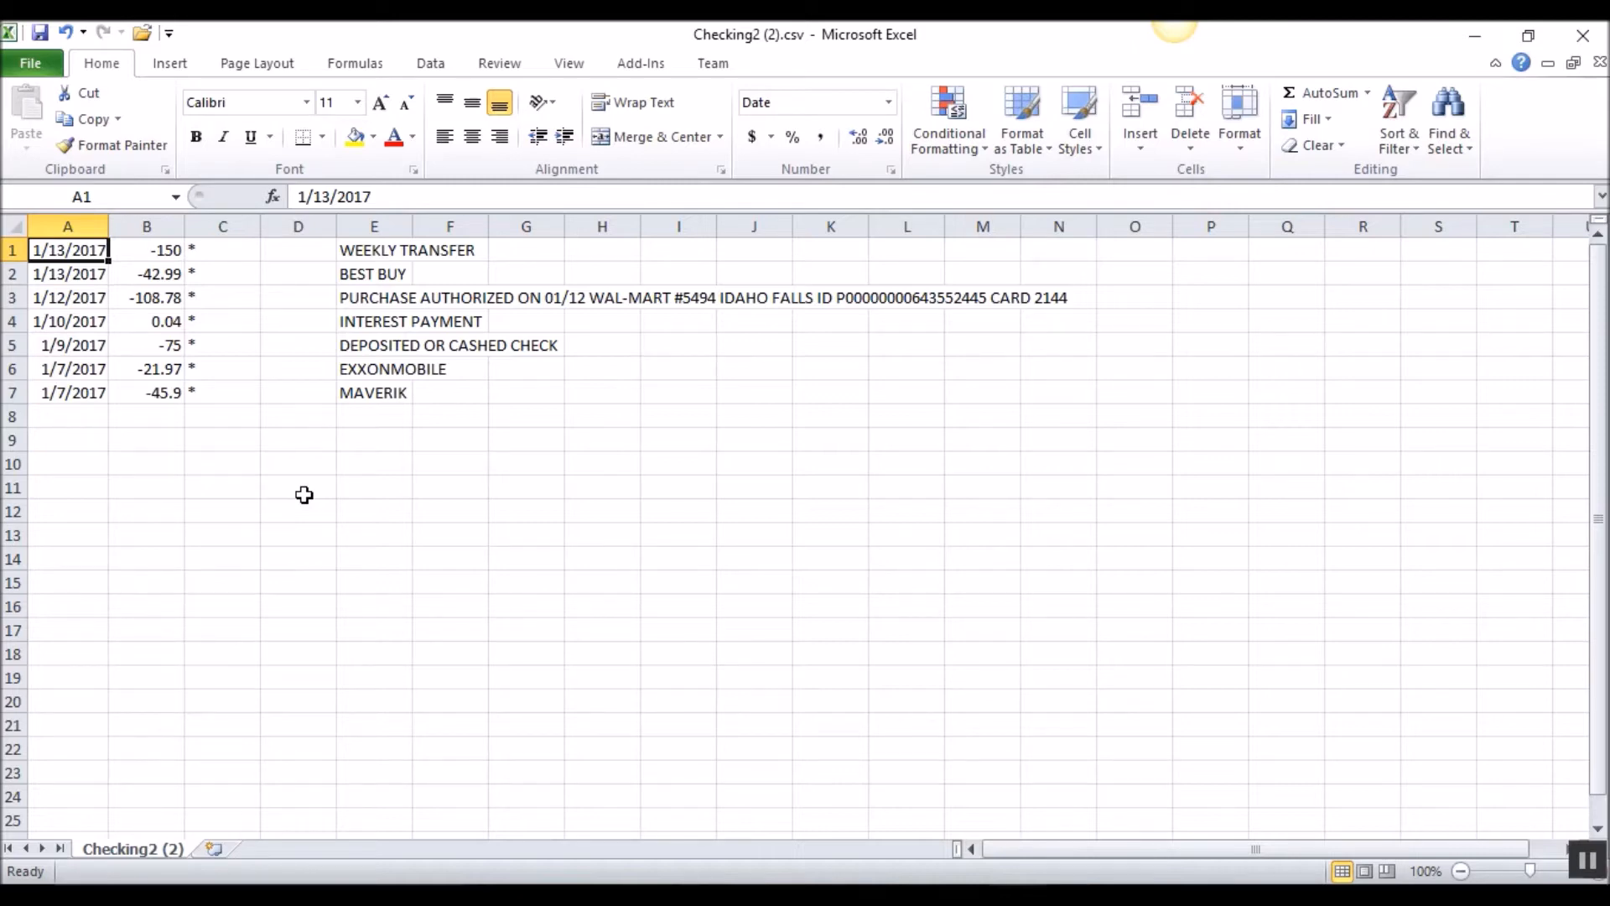
Switch to the Ultimate Budget Template workbook and review the income, withholdings and expense sections of the January2017 sheet.
mouse_move(1001, 879)
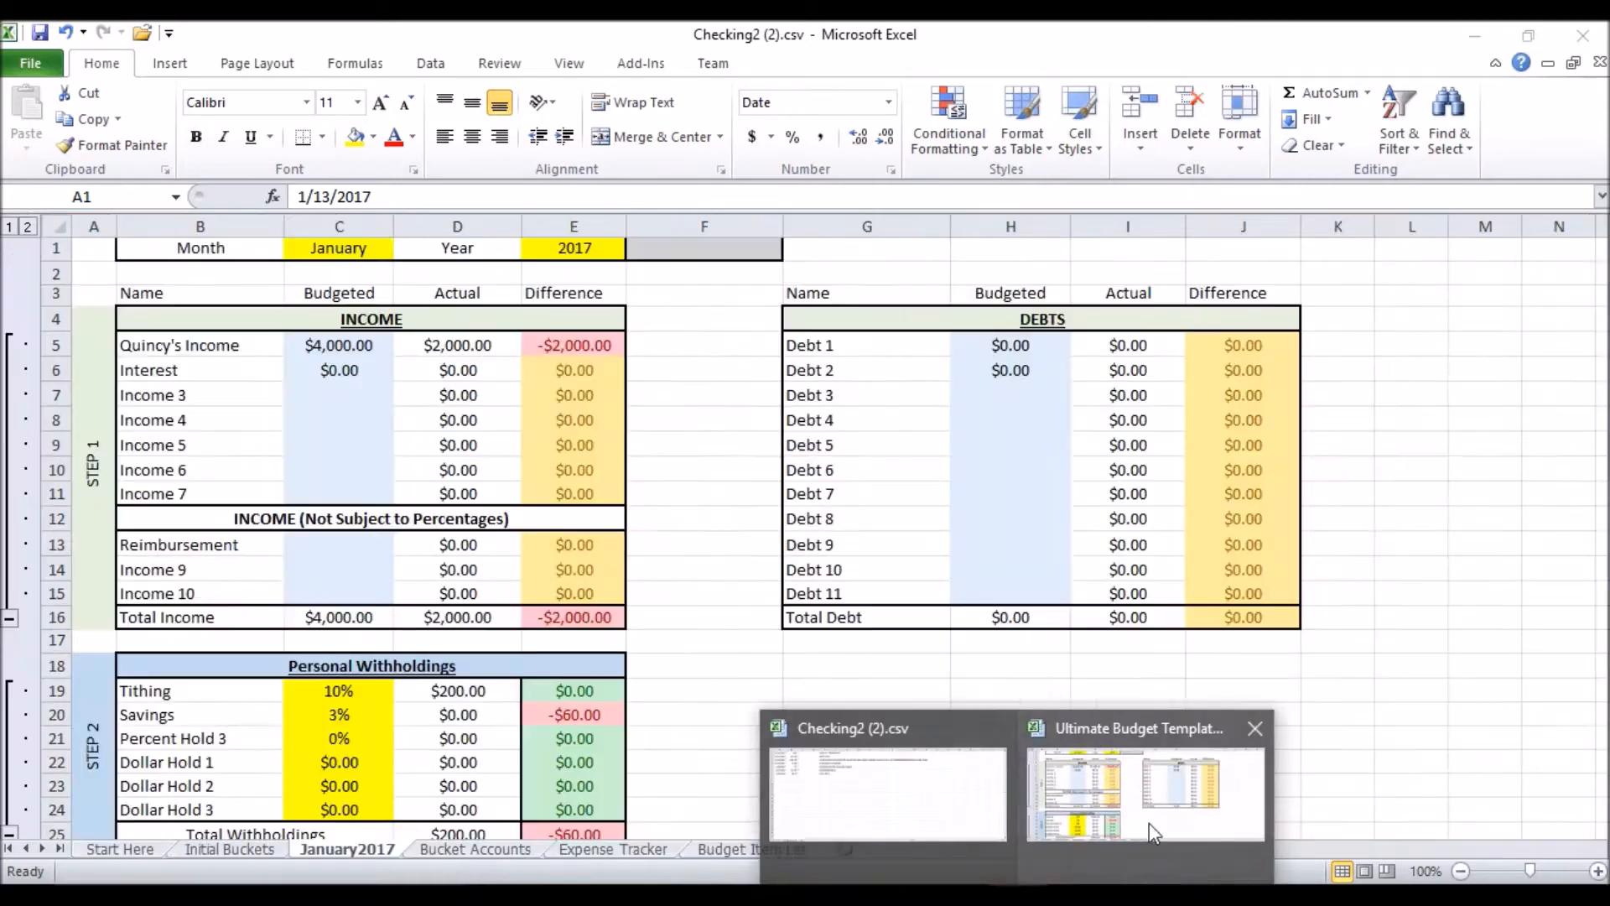
left_click(1145, 817)
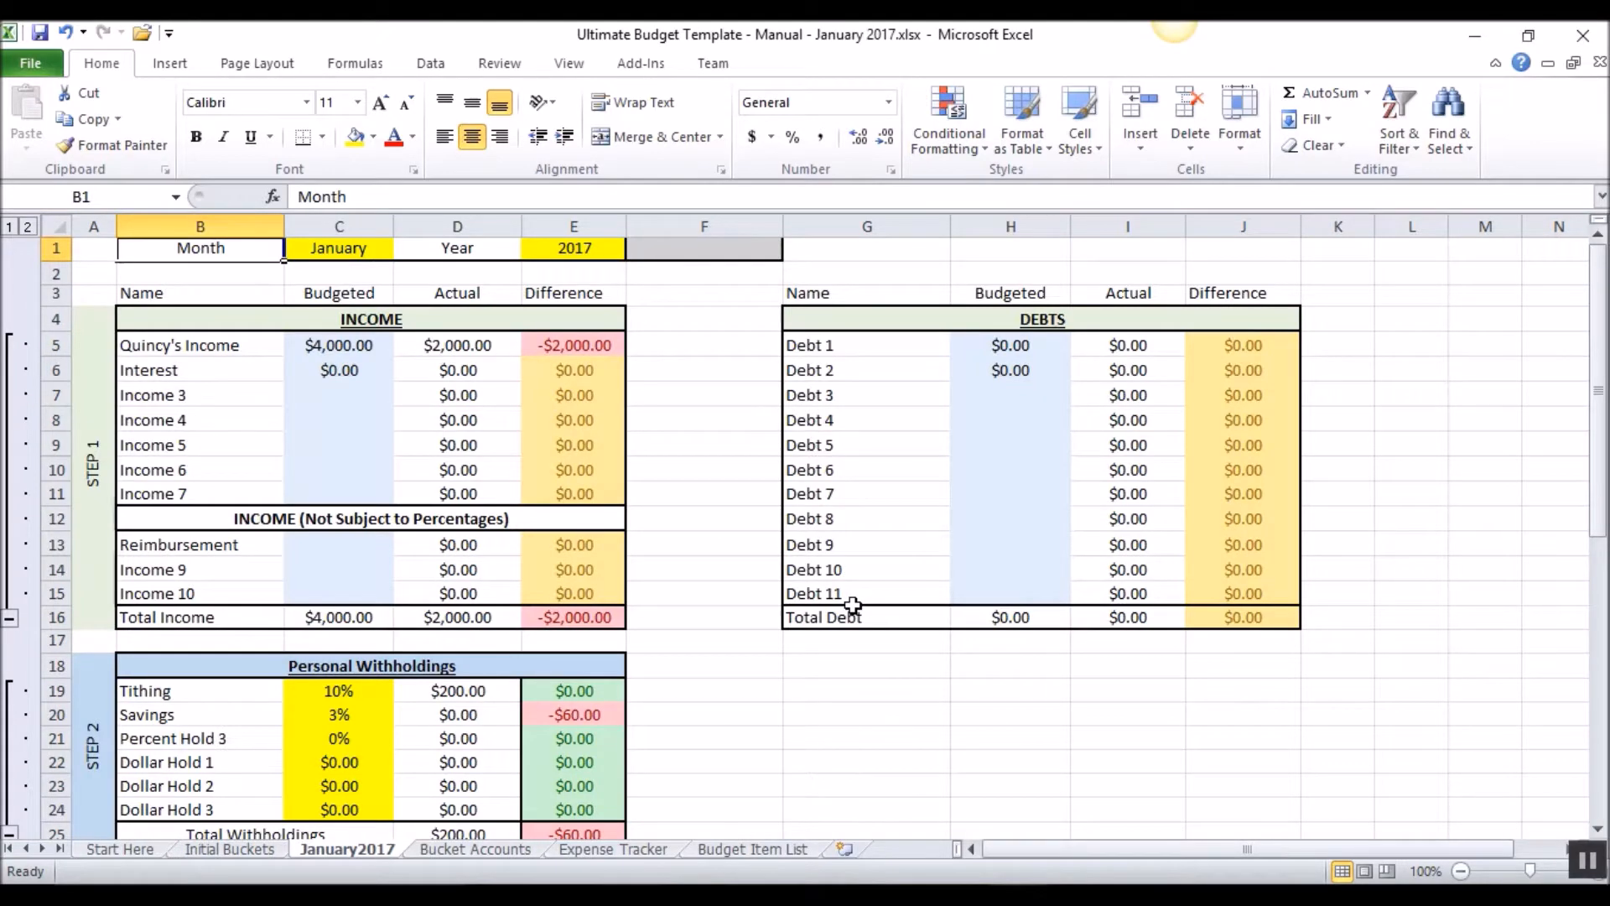
scroll(708, 452, "down", 3)
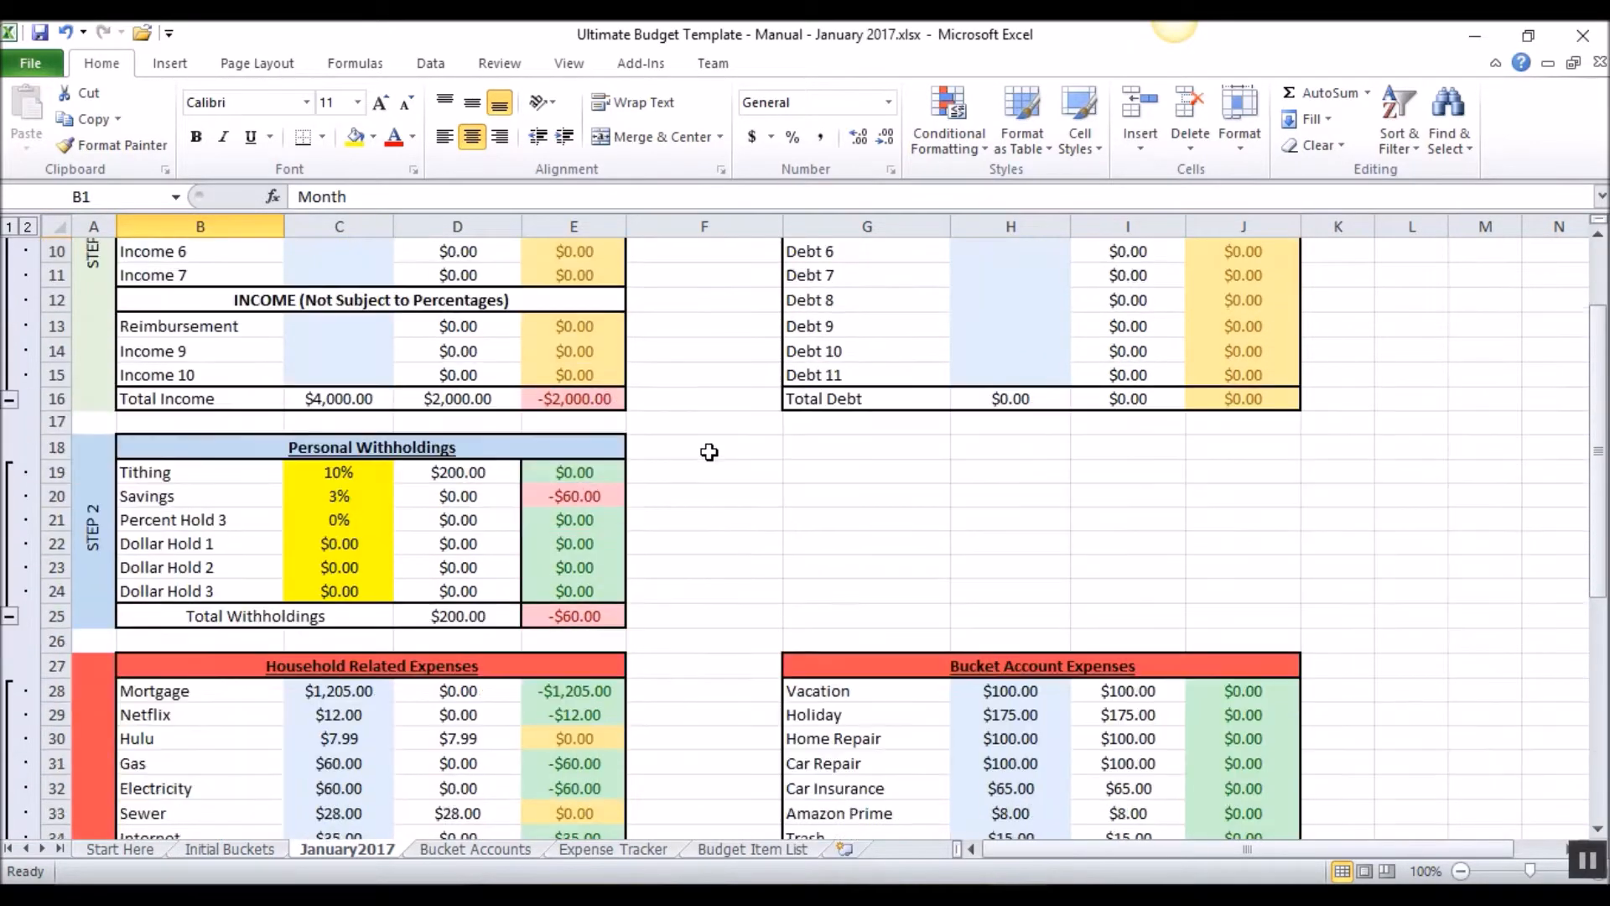
scroll(709, 452, "down", 5)
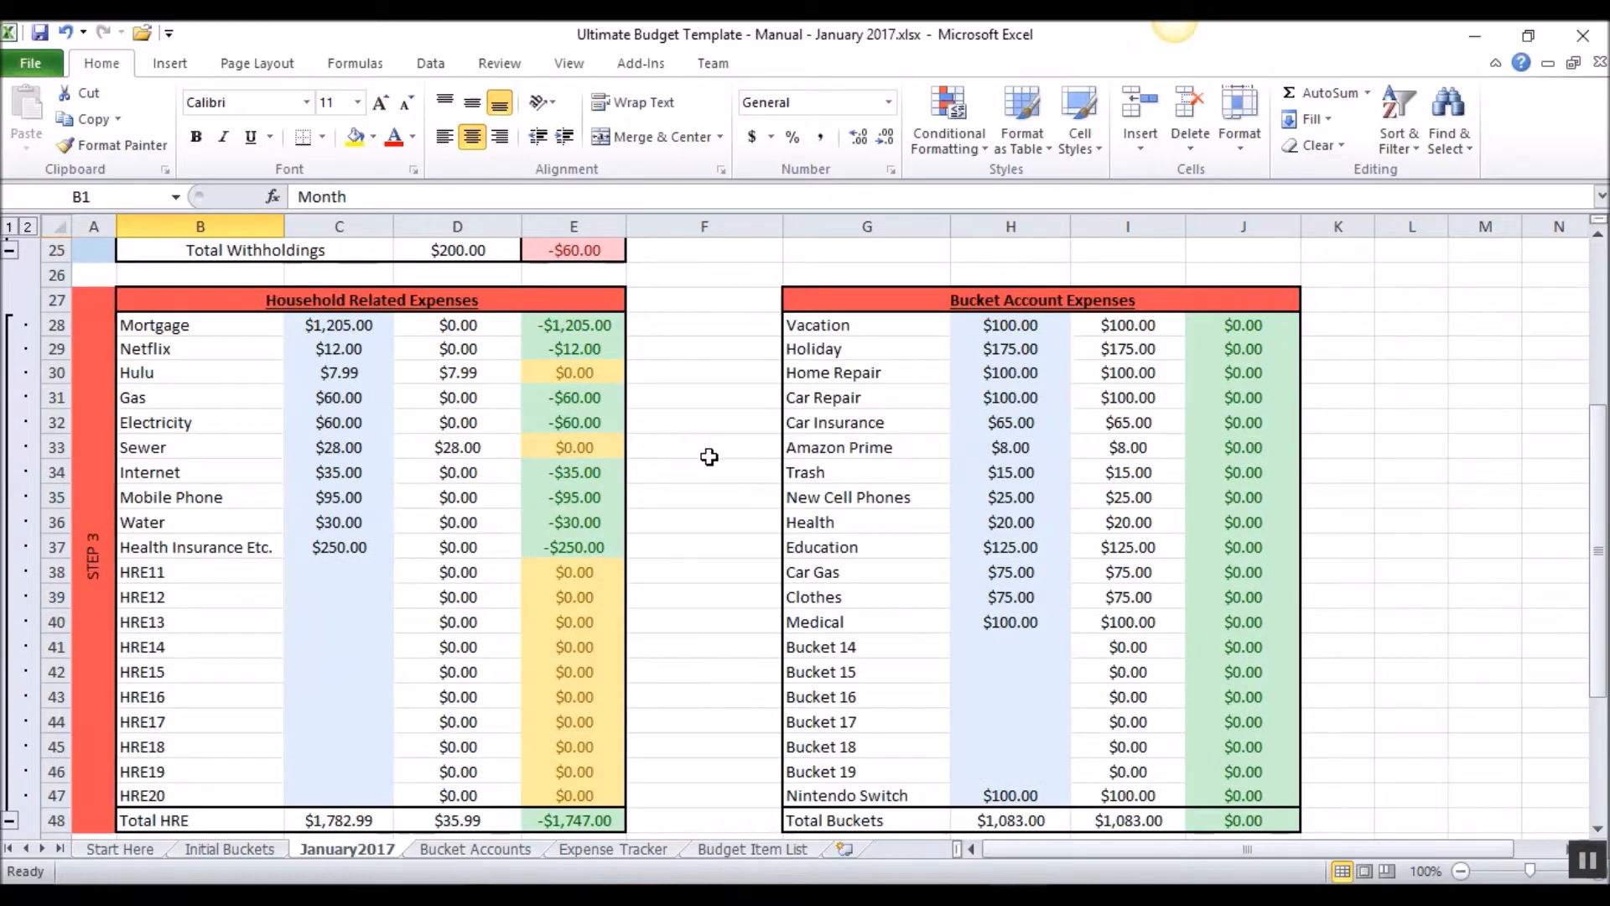
scroll(709, 456, "up", 8)
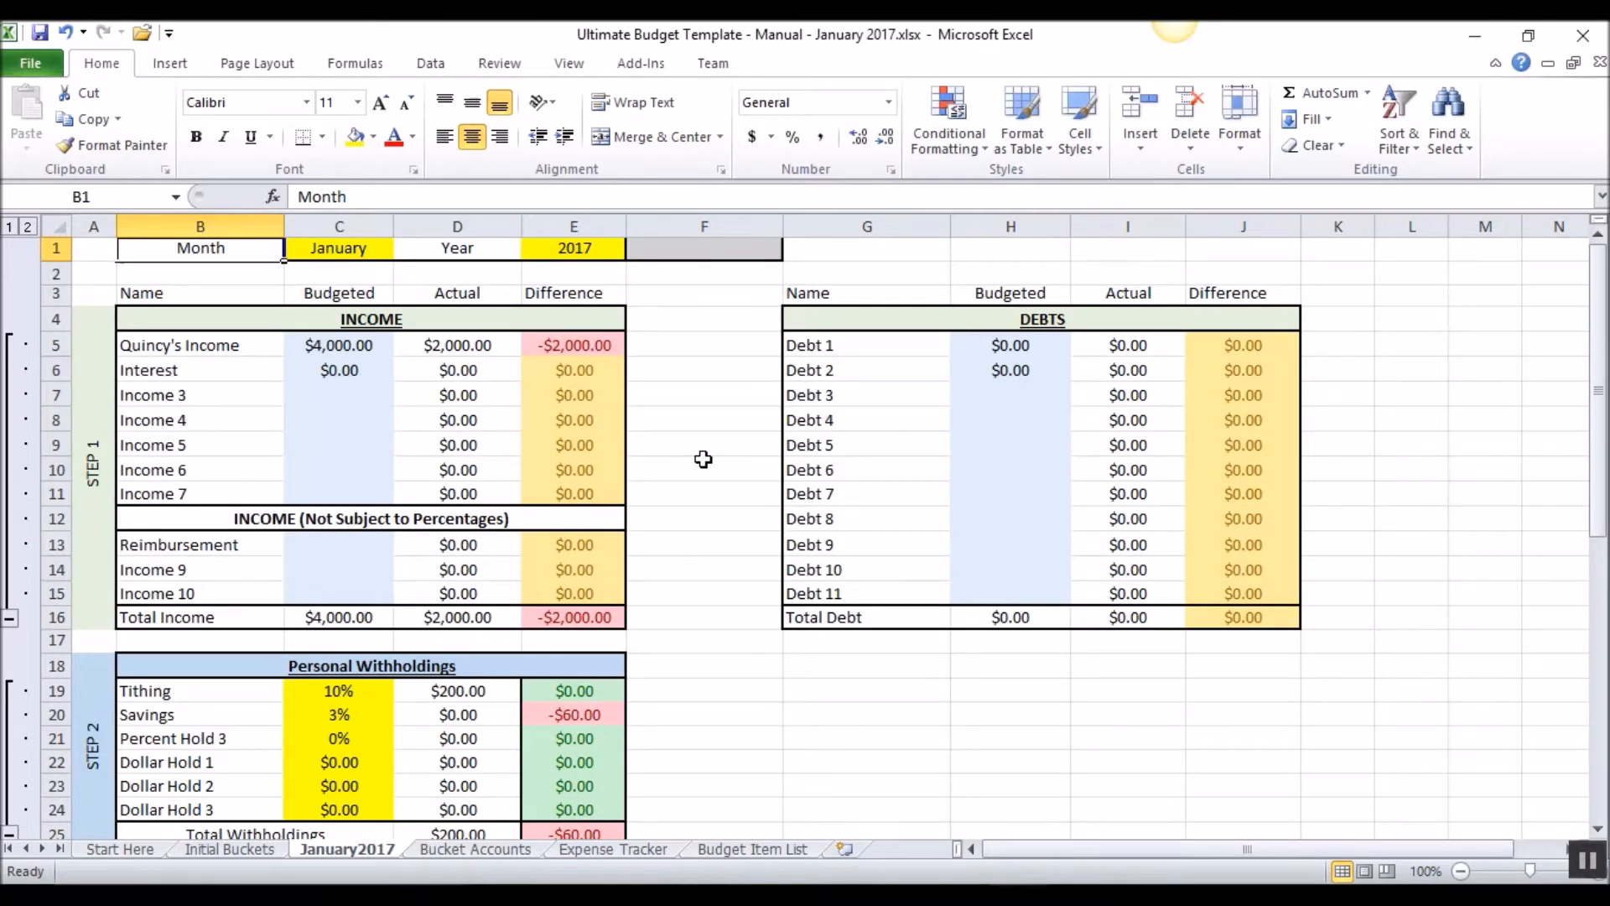
scroll(726, 504, "down", 8)
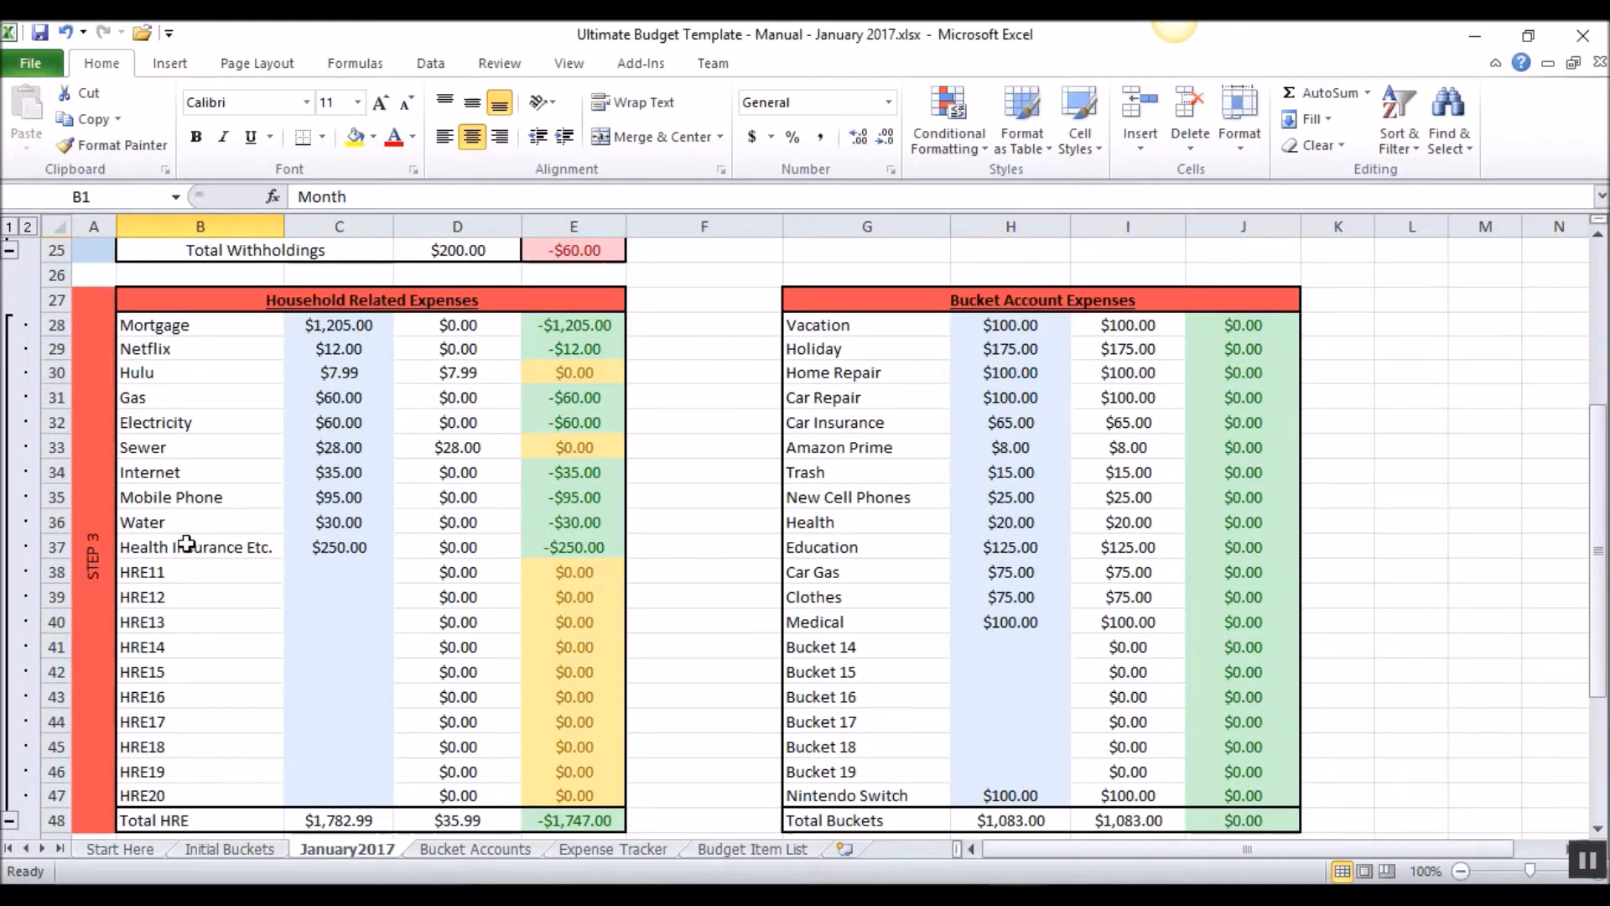
Rename the Health Insurance Etc. expense to HRE10 on the Start Here sheet and clear its budgeted amount on January2017.
left_click(224, 549)
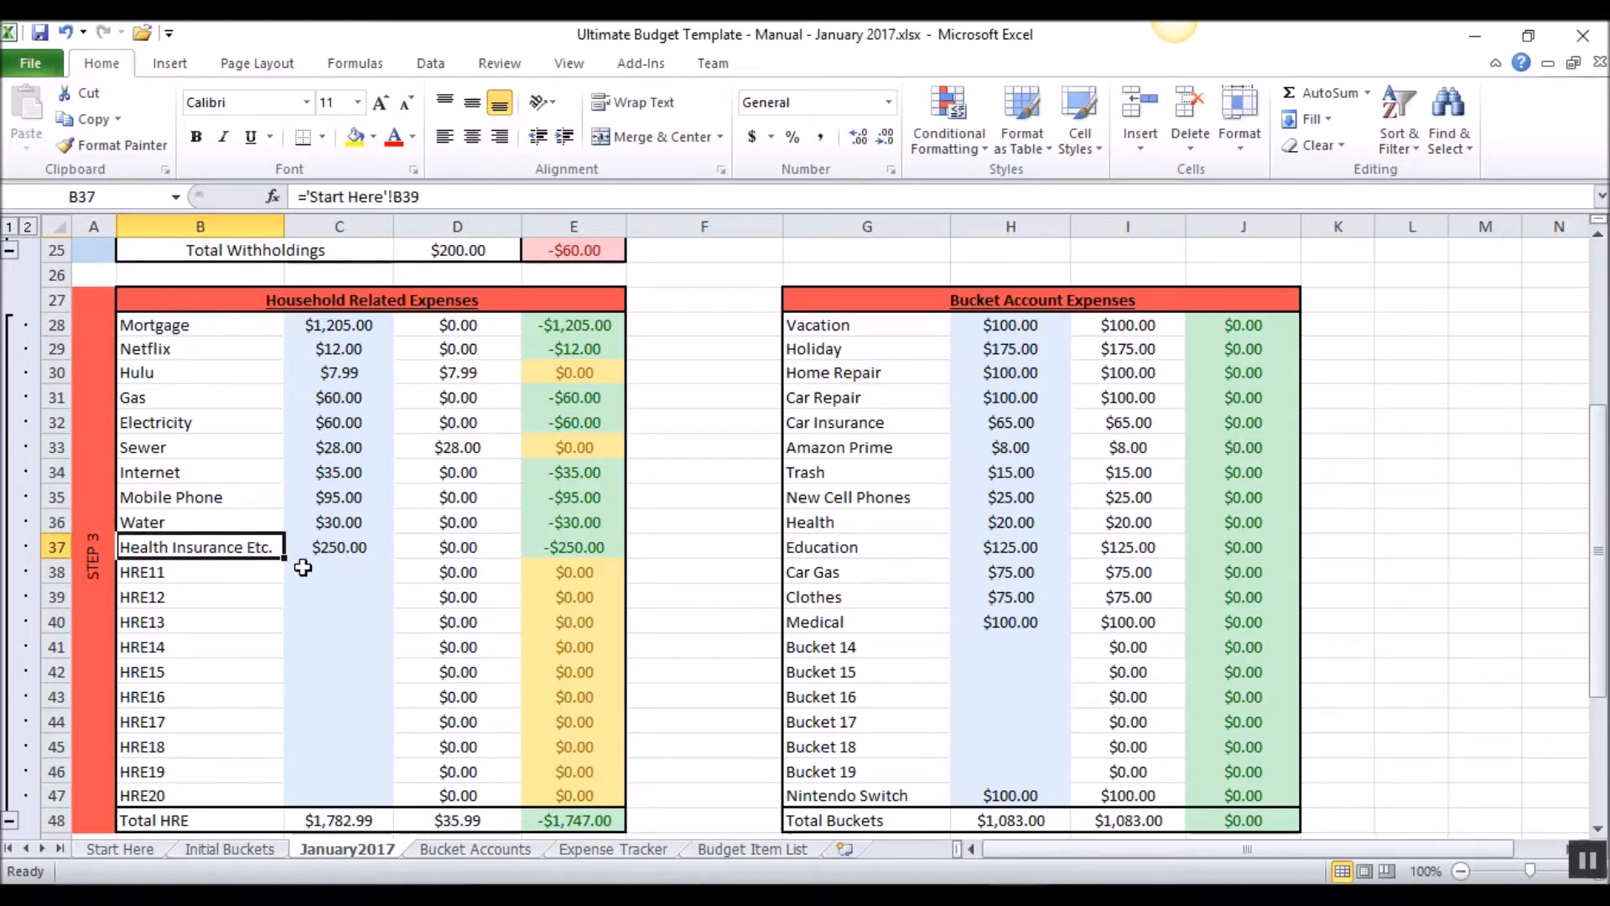
left_click(336, 551)
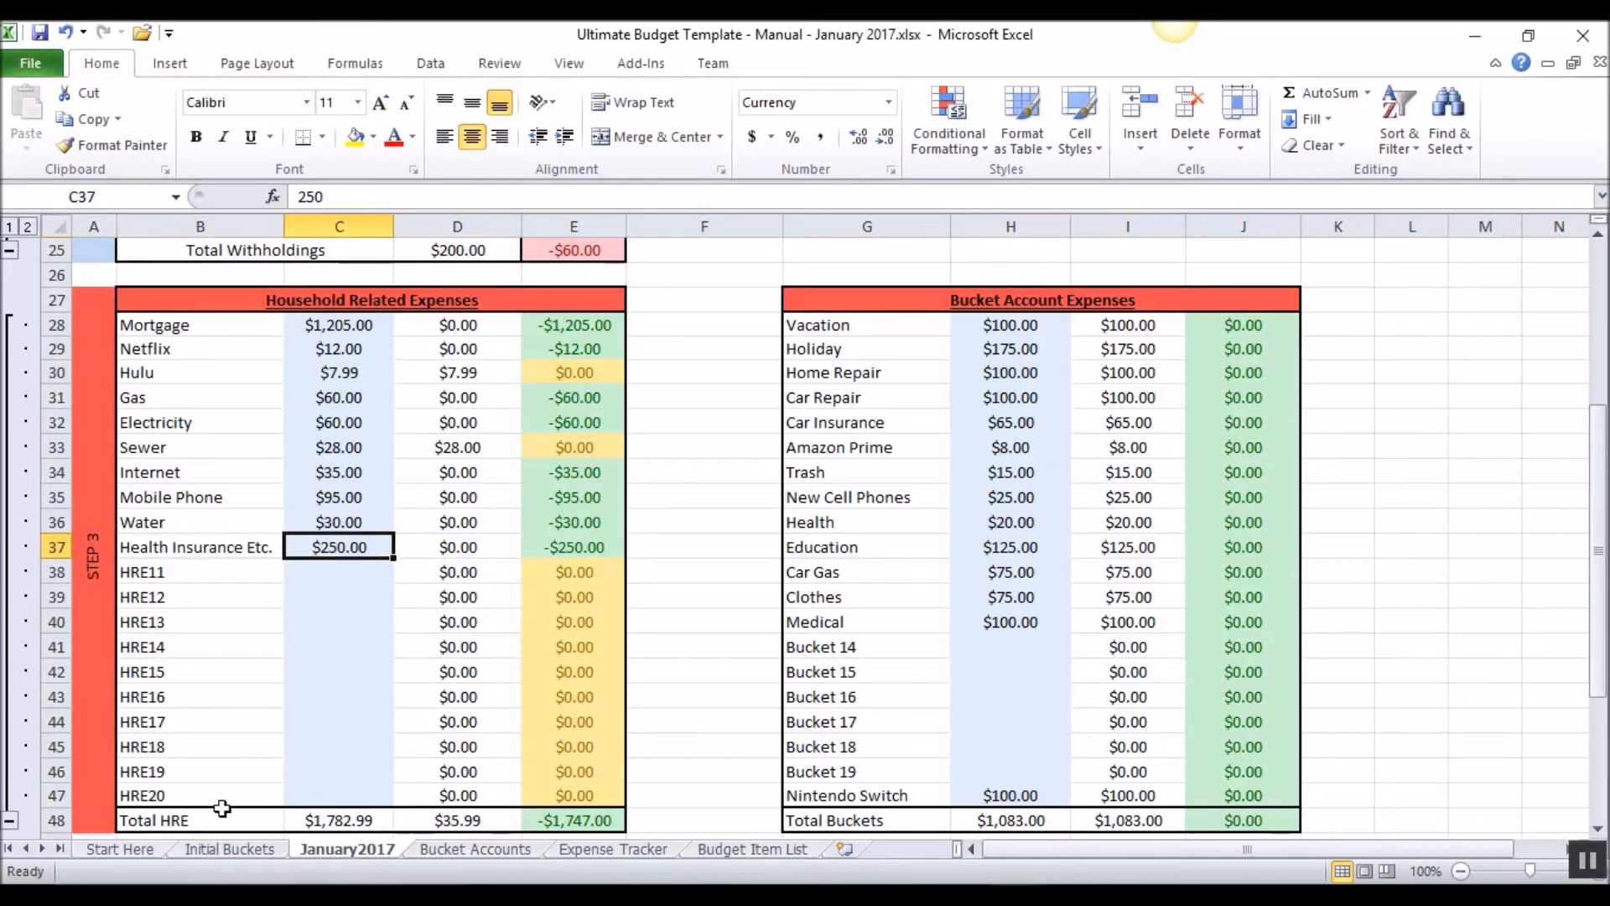
left_click(134, 848)
scroll(203, 650, "up", 4)
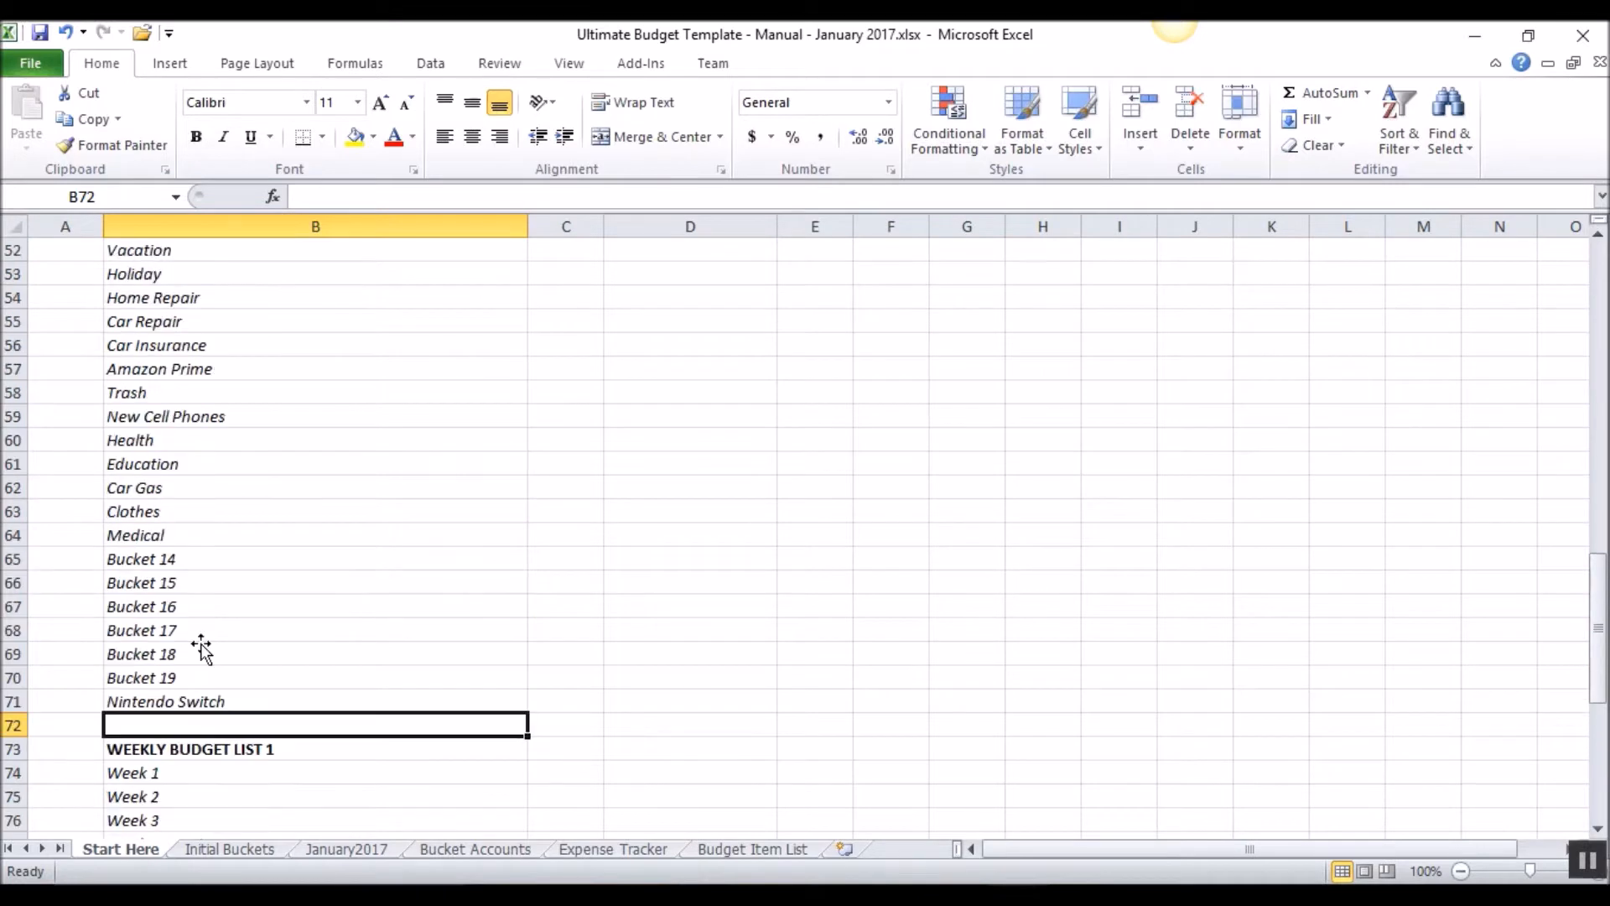
scroll(164, 514, "up", 6)
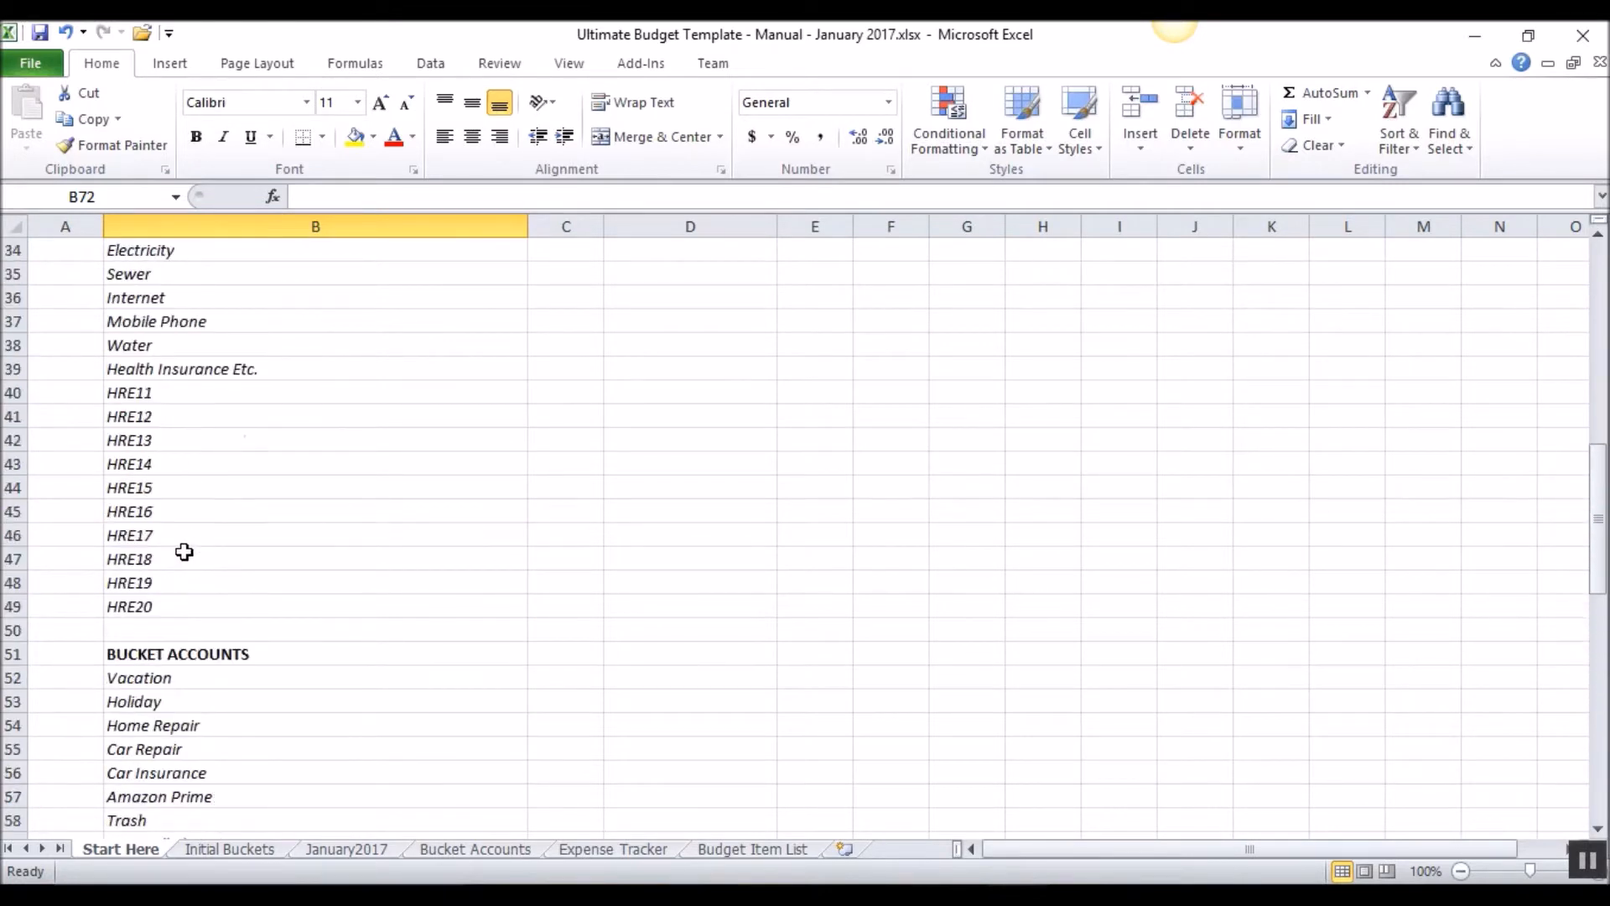
left_click(163, 513)
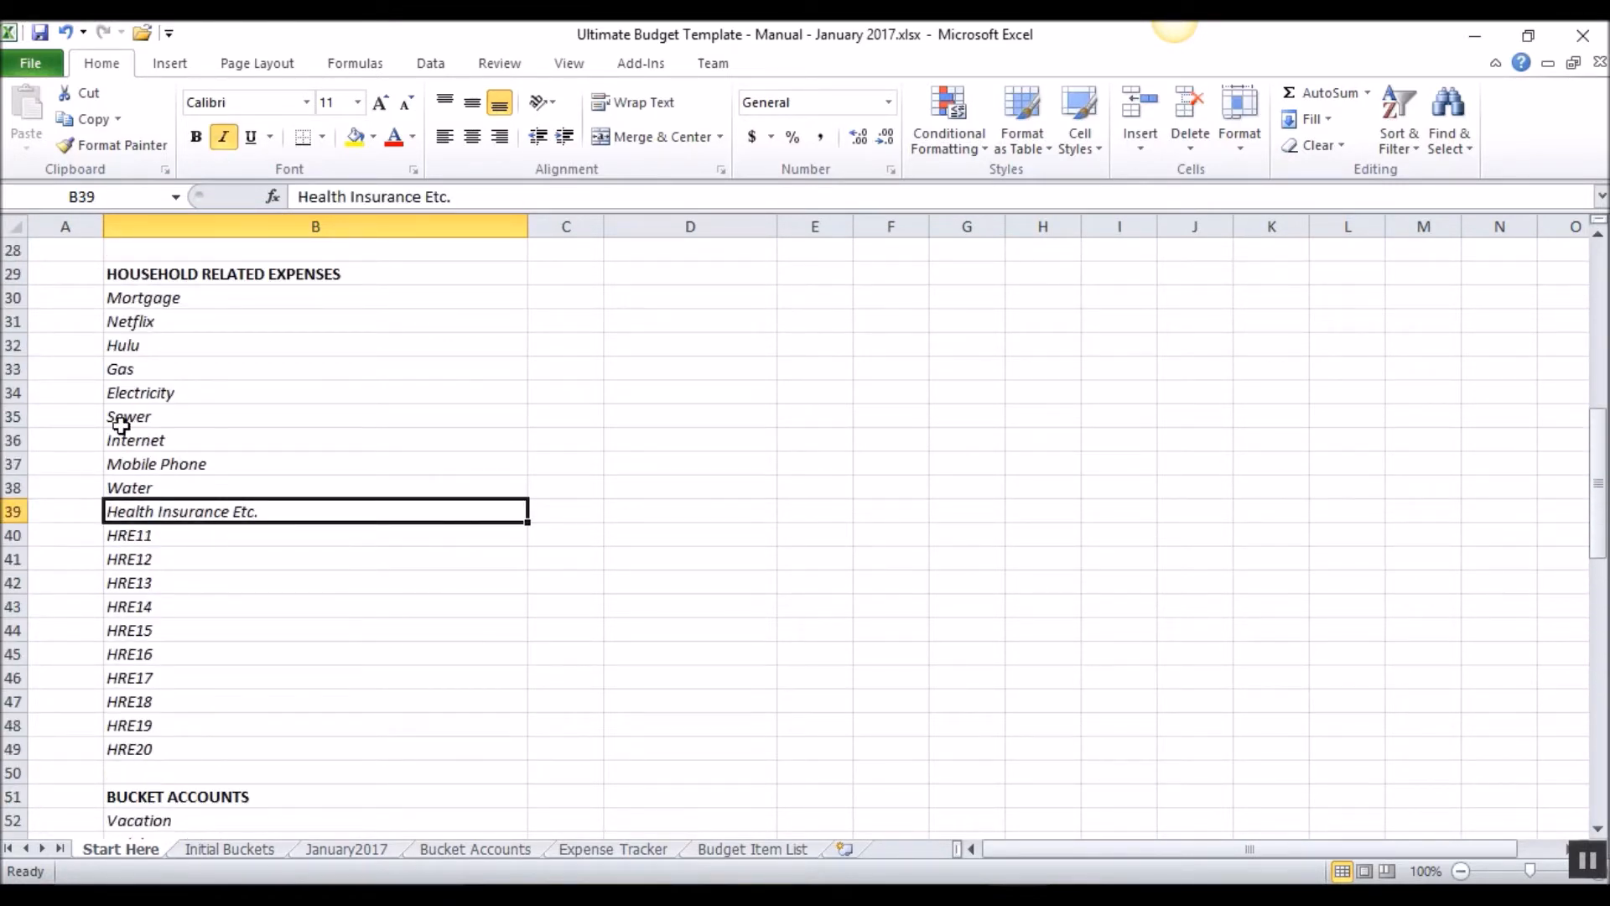
type("HRE10")
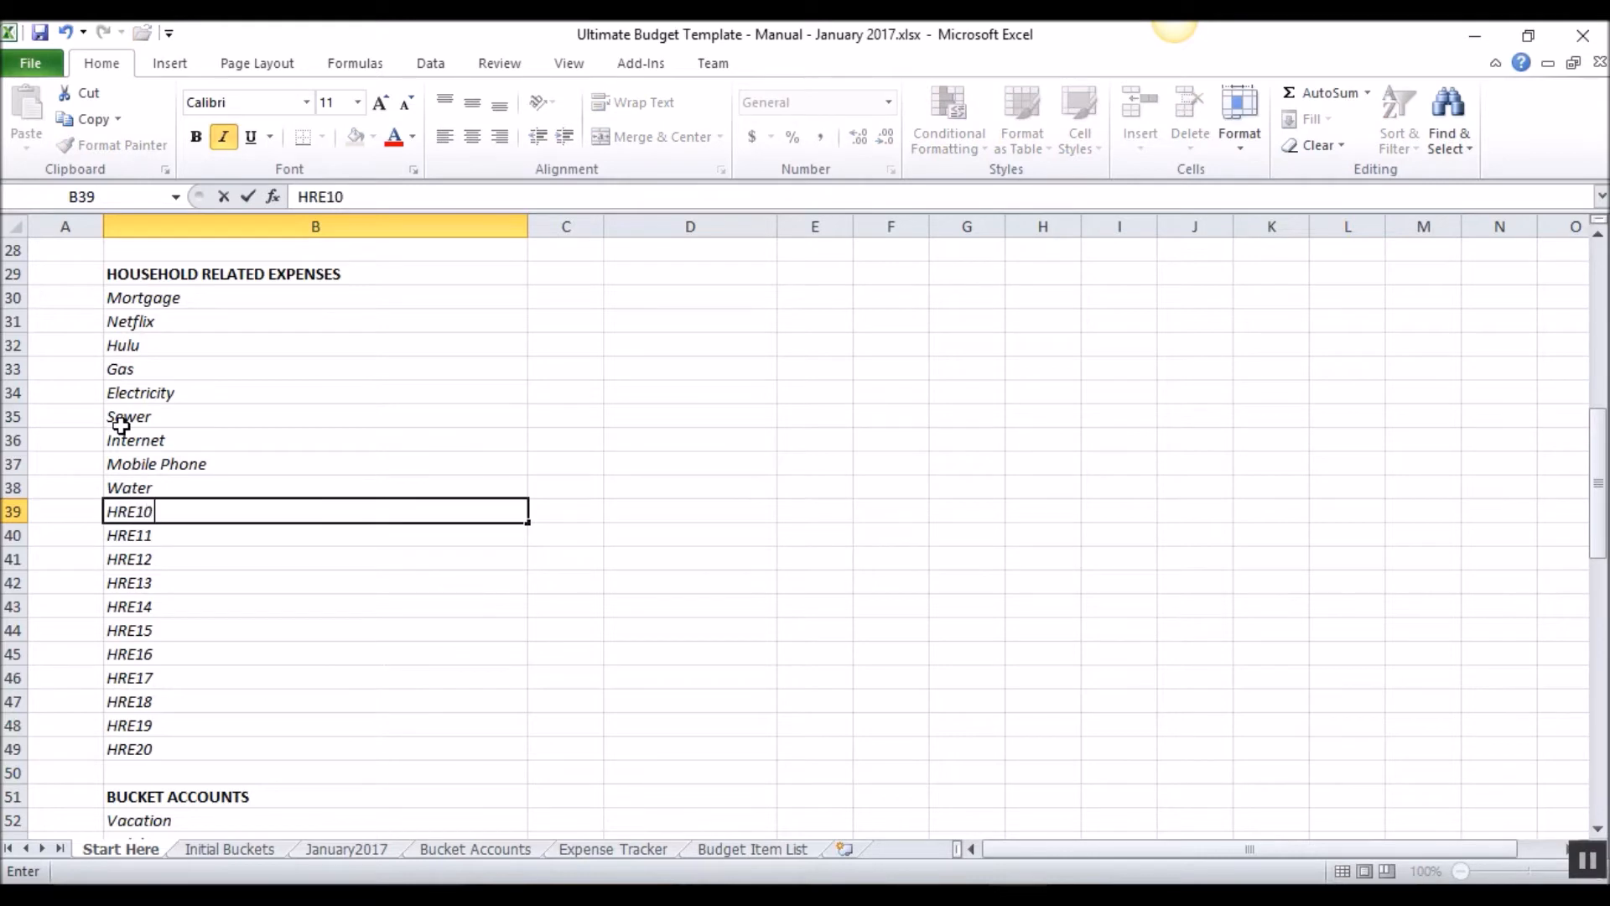
key("Return")
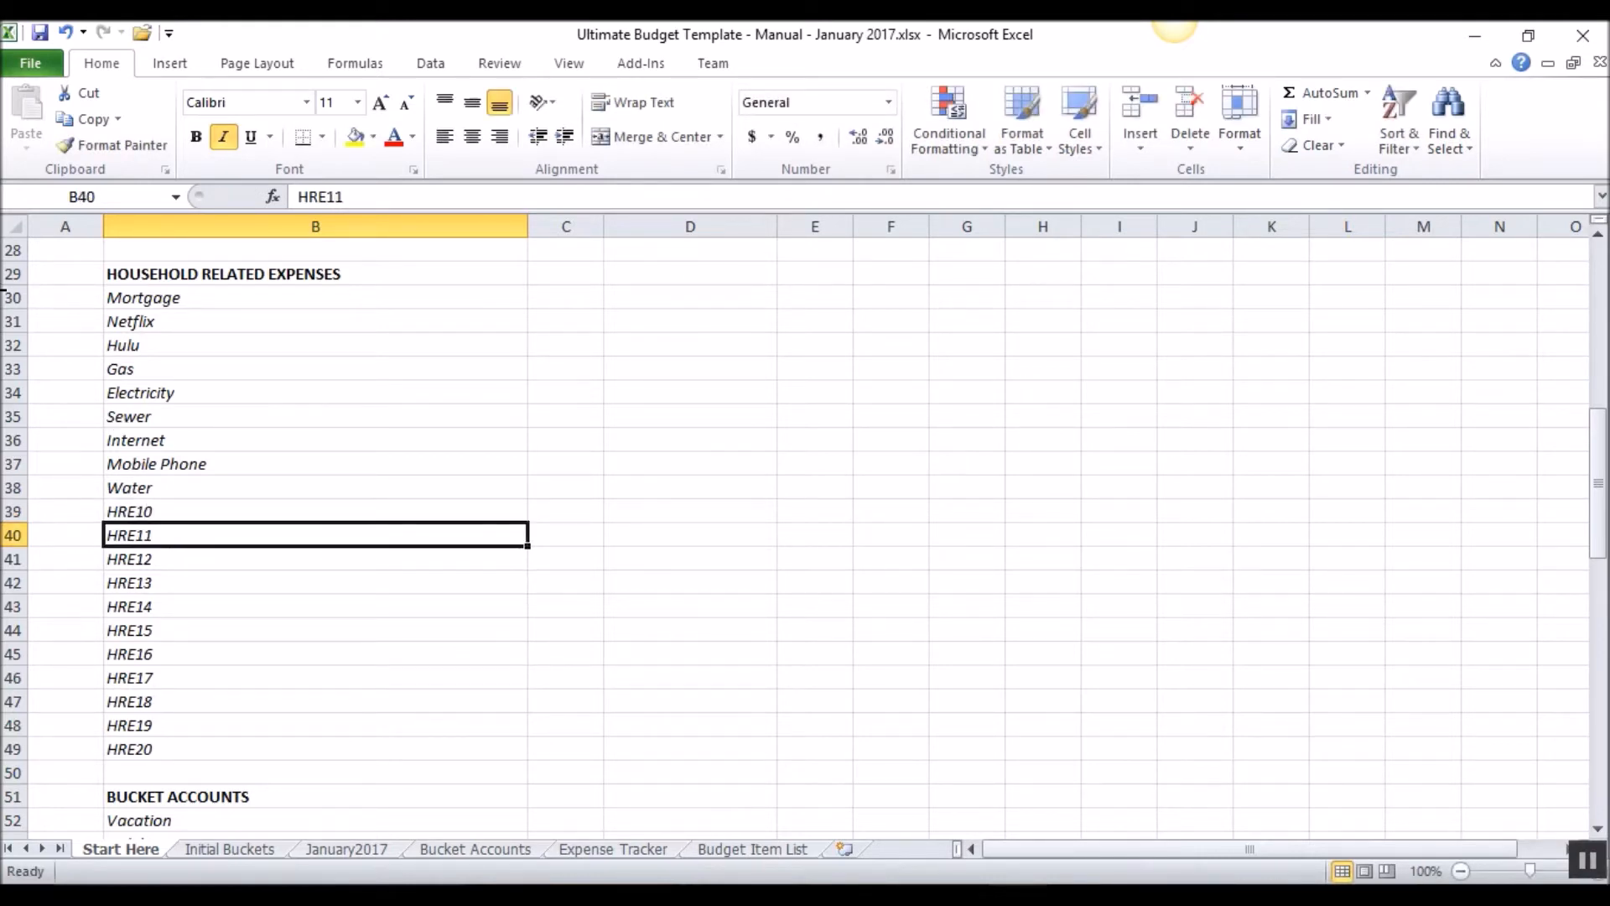
left_click(335, 849)
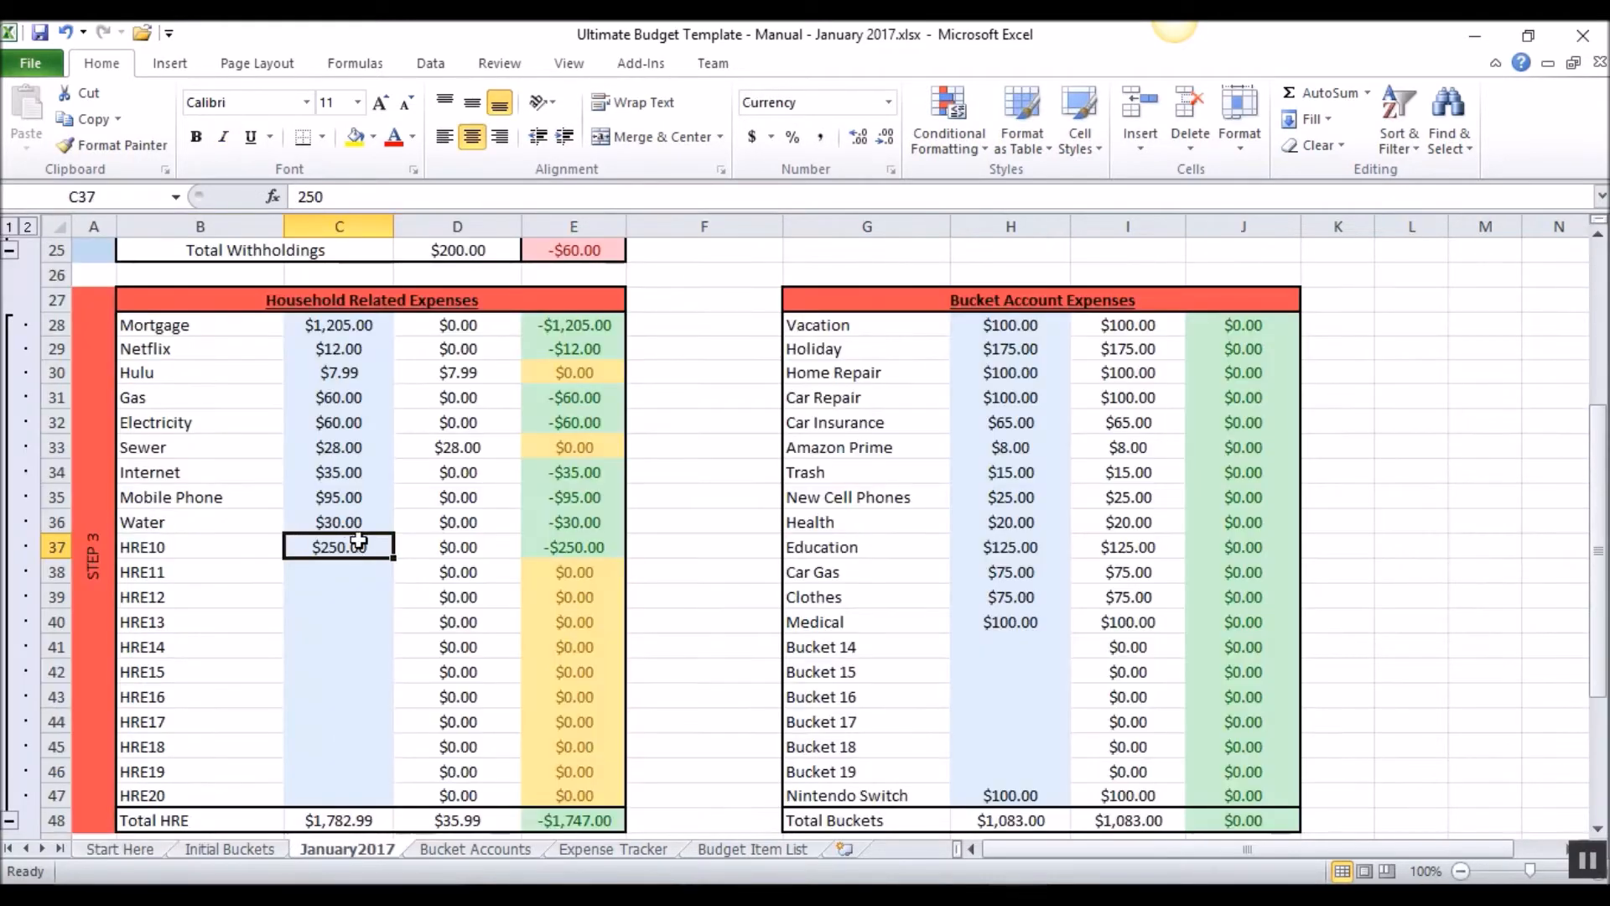
key("Delete")
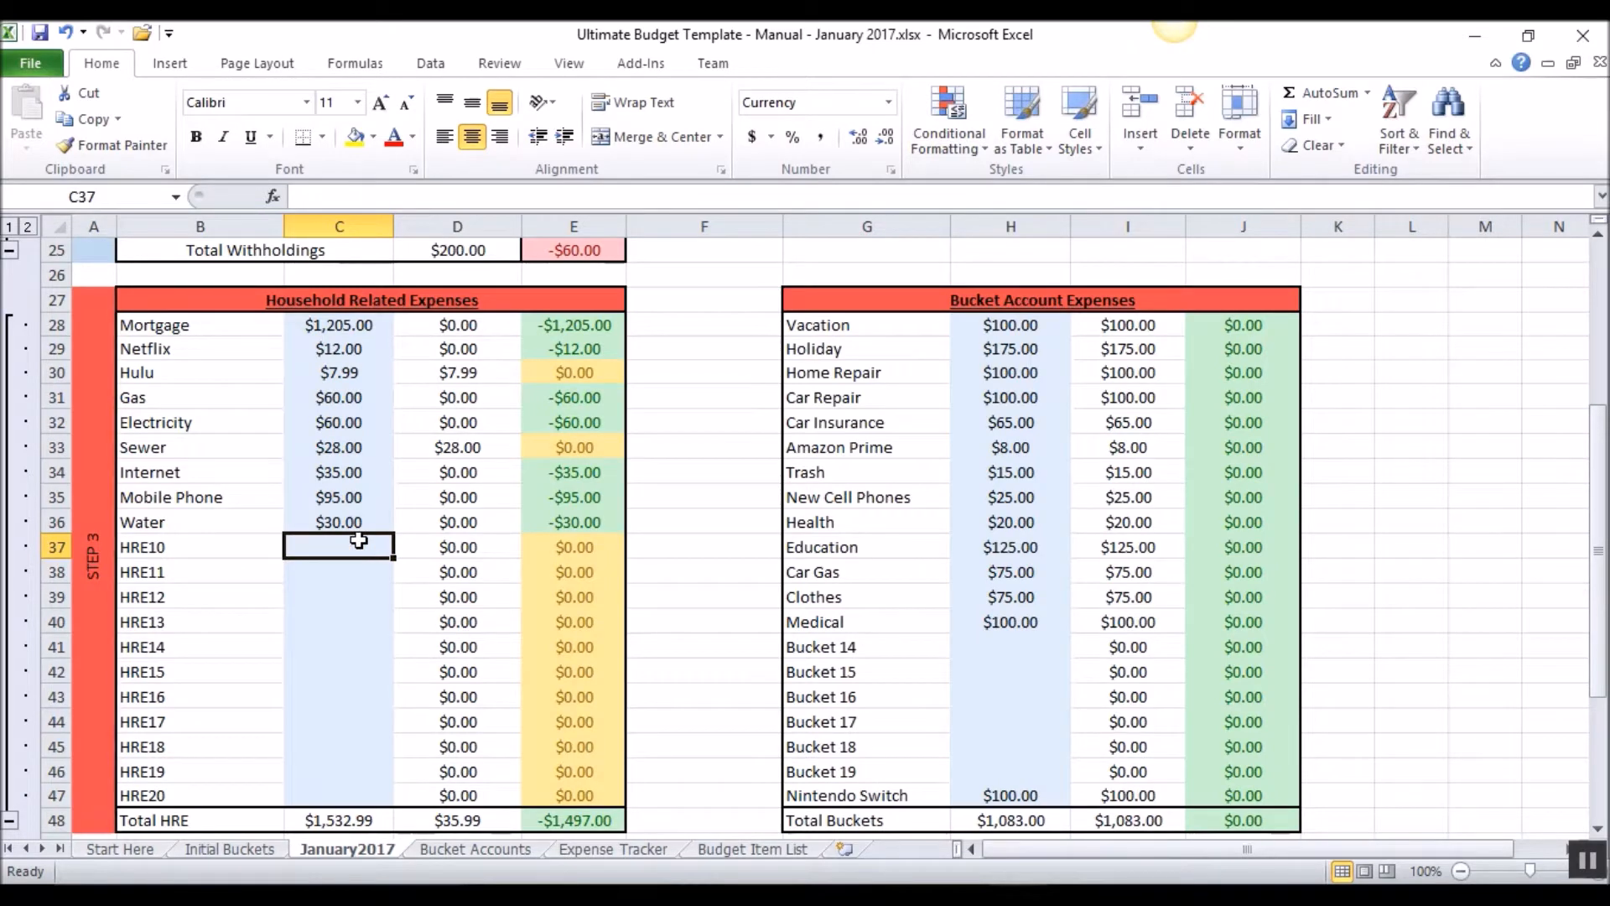
Review the budgeted income, personal withholdings and household related expenses on the January2017 sheet.
scroll(422, 550, "up", 3)
scroll(423, 550, "up", 4)
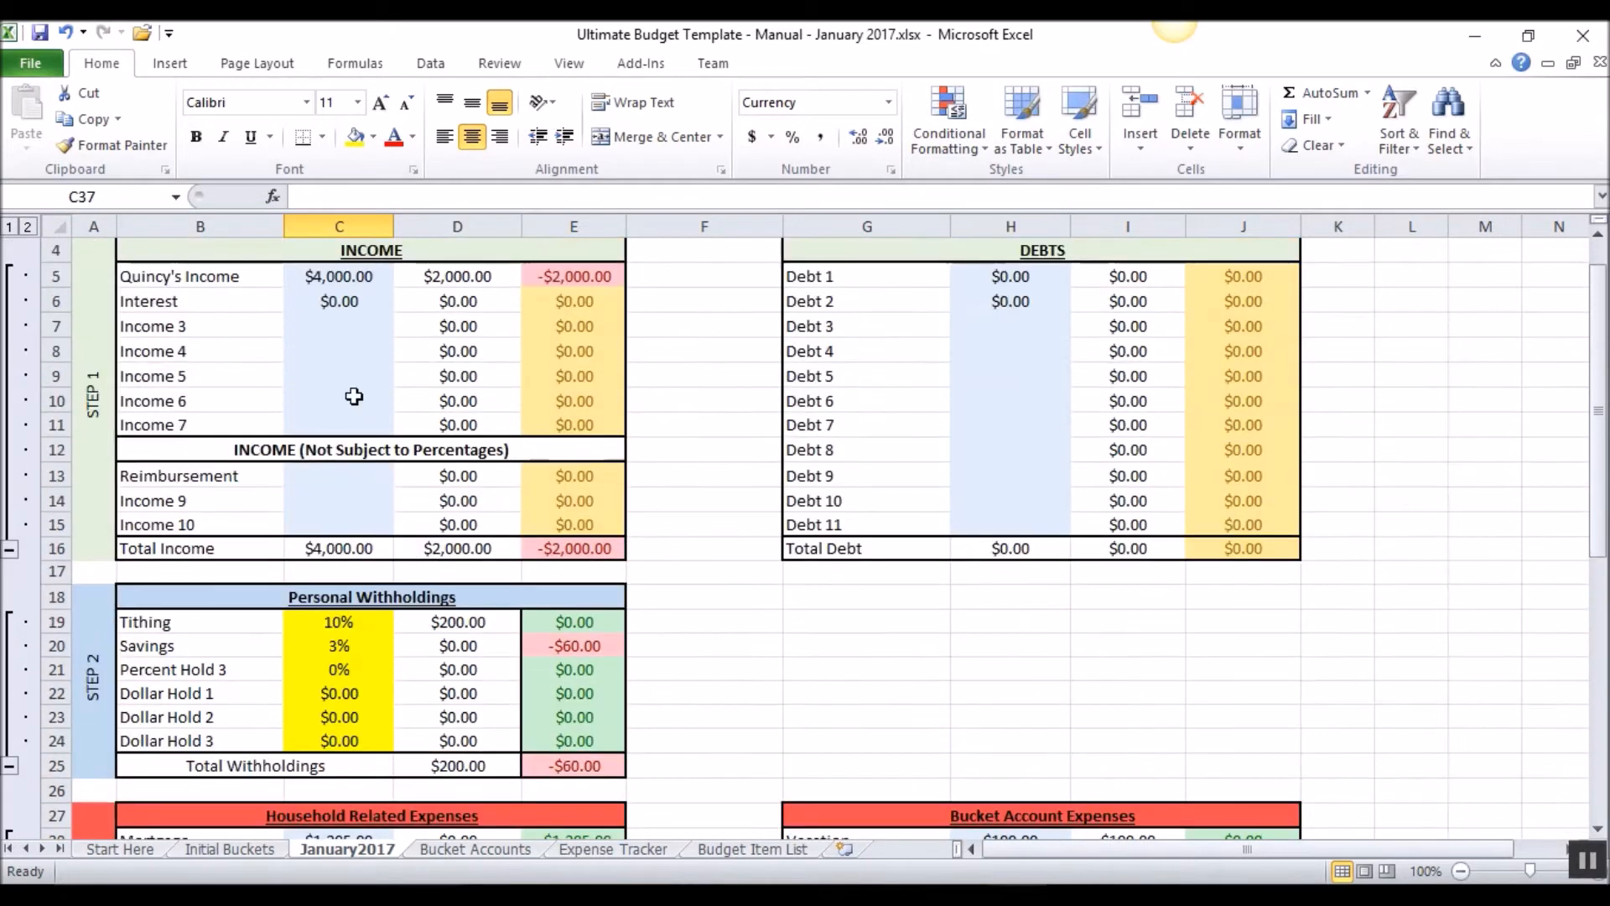
left_click(343, 277)
scroll(374, 417, "up", 1)
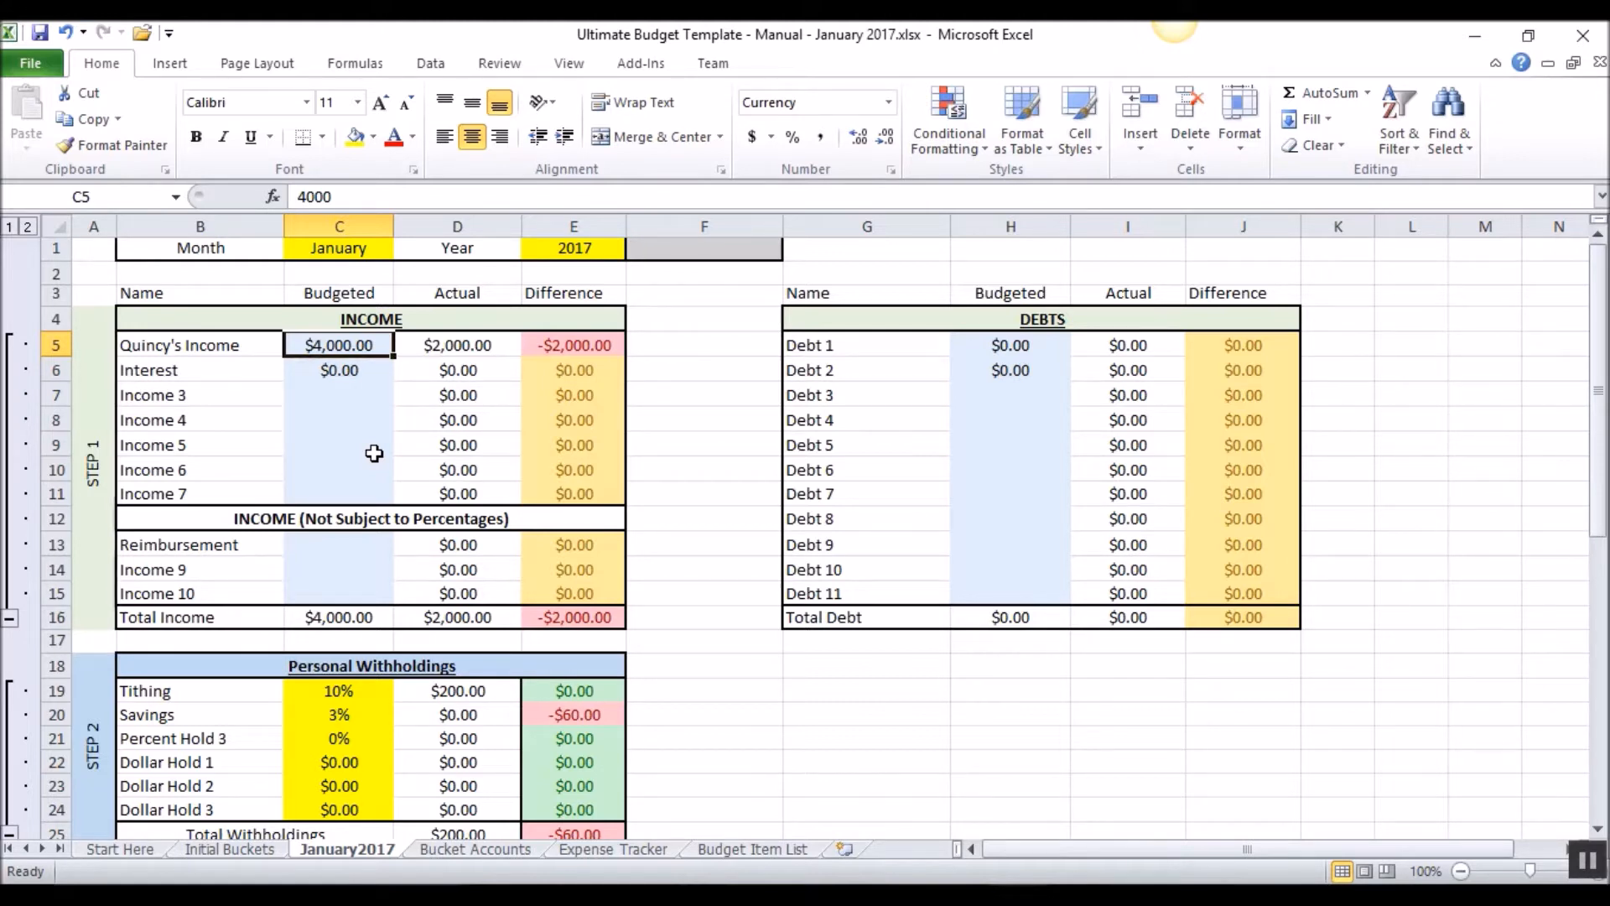
scroll(368, 518, "down", 2)
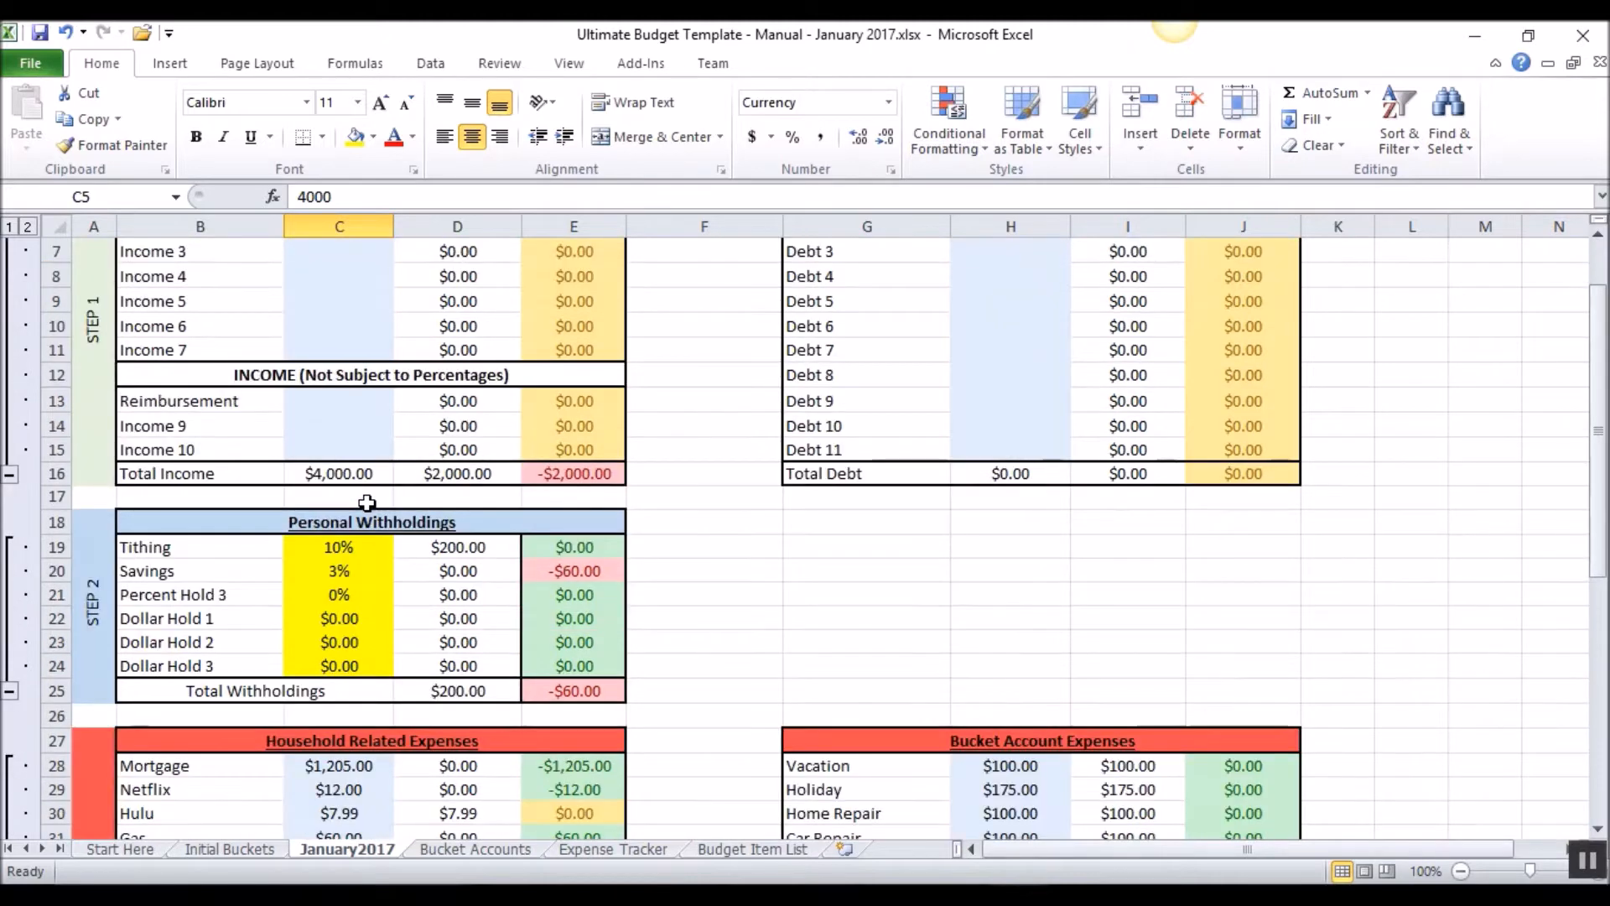
scroll(363, 526, "down", 4)
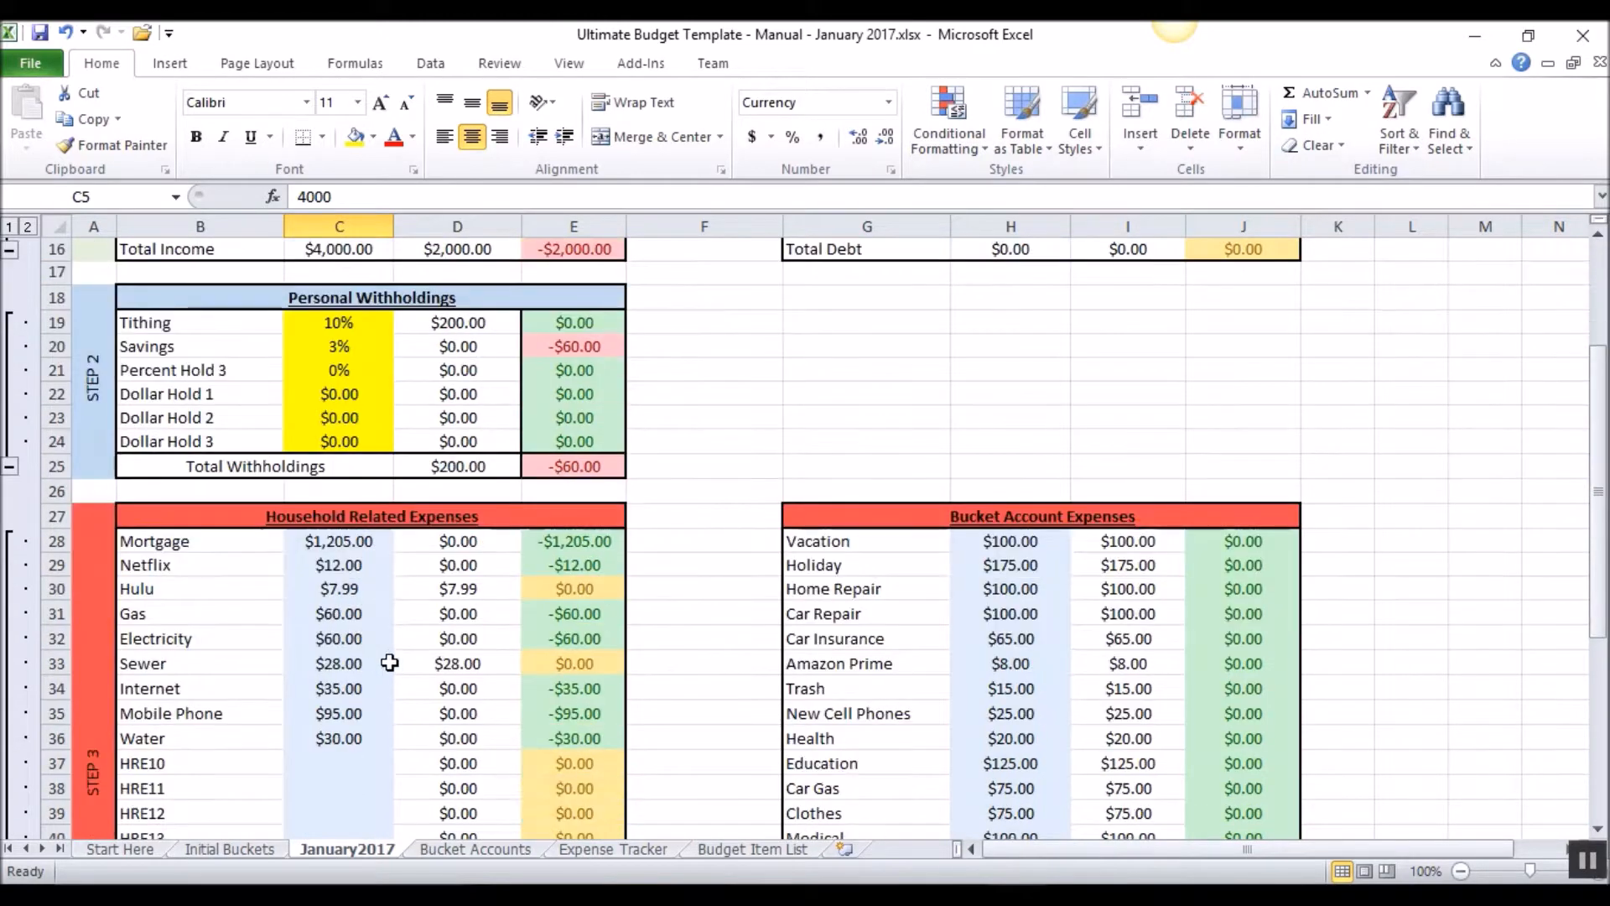
scroll(385, 653, "down", 3)
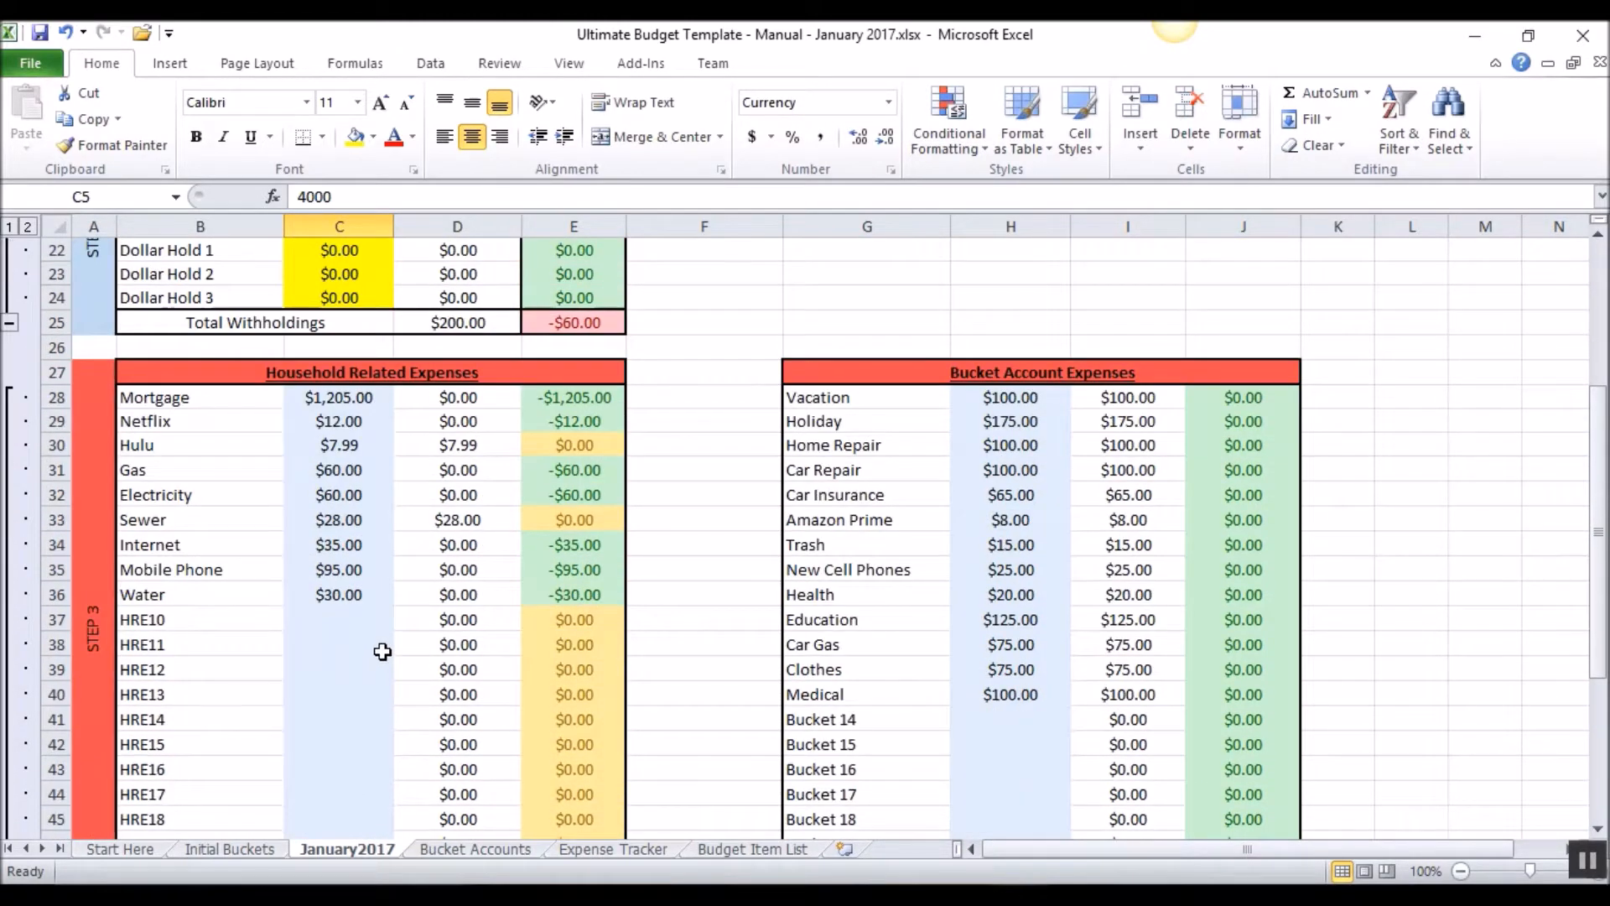
scroll(747, 586, "up", 1)
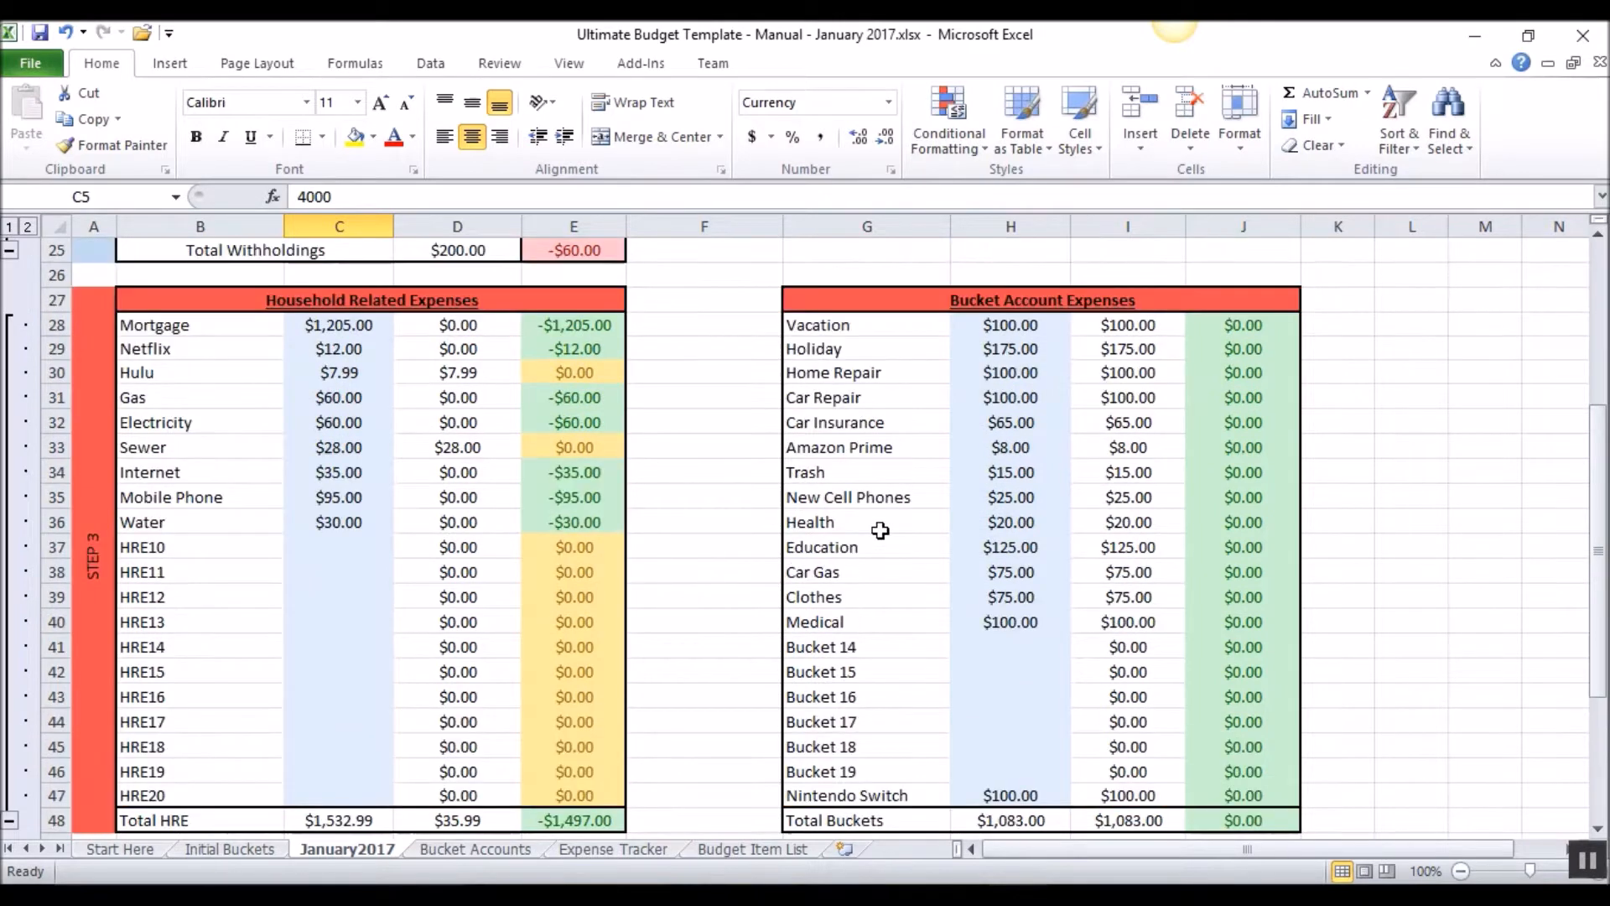
Open Calculator and multiply the weekly Car Gas amount of 75 by 4.333 to get a monthly figure.
left_click(818, 572)
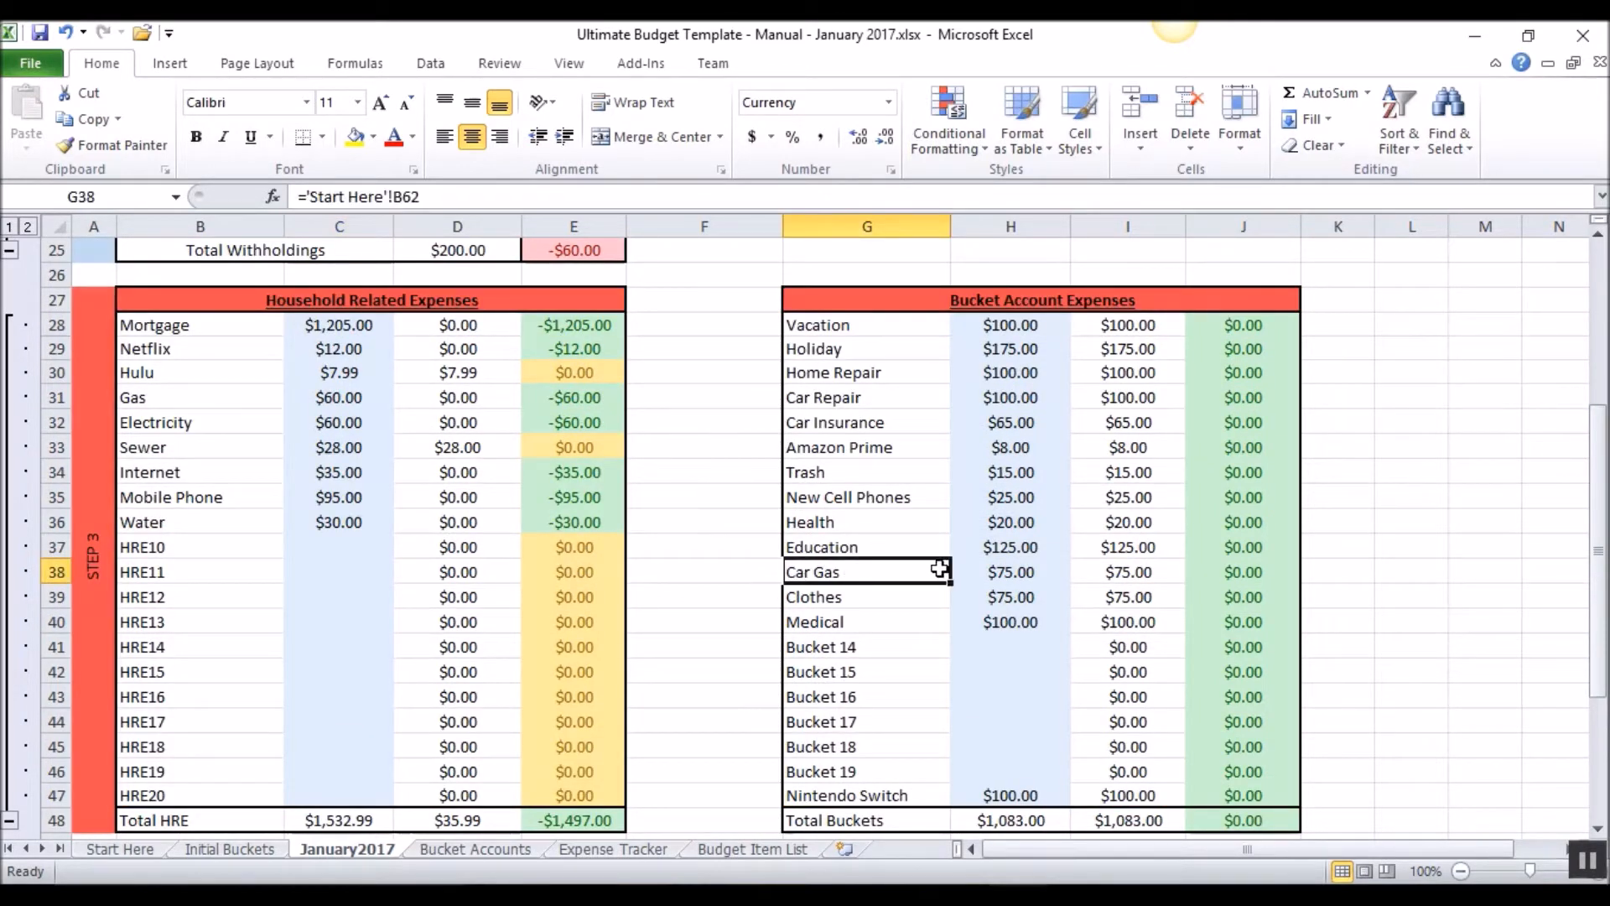
left_click(1006, 574)
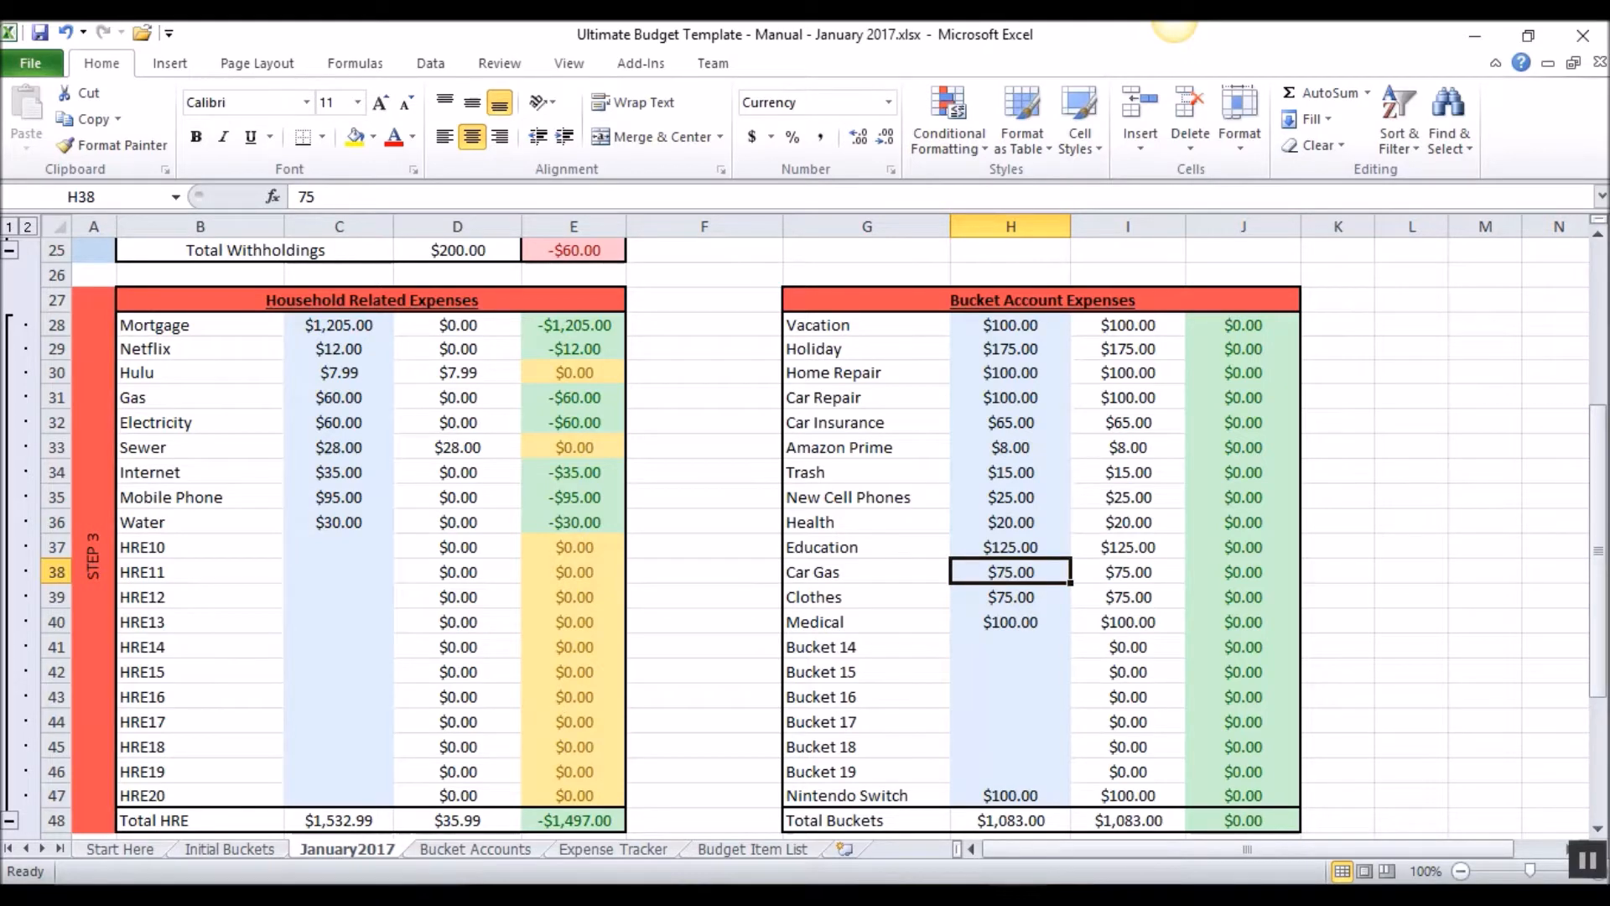
left_click(314, 899)
type("ca")
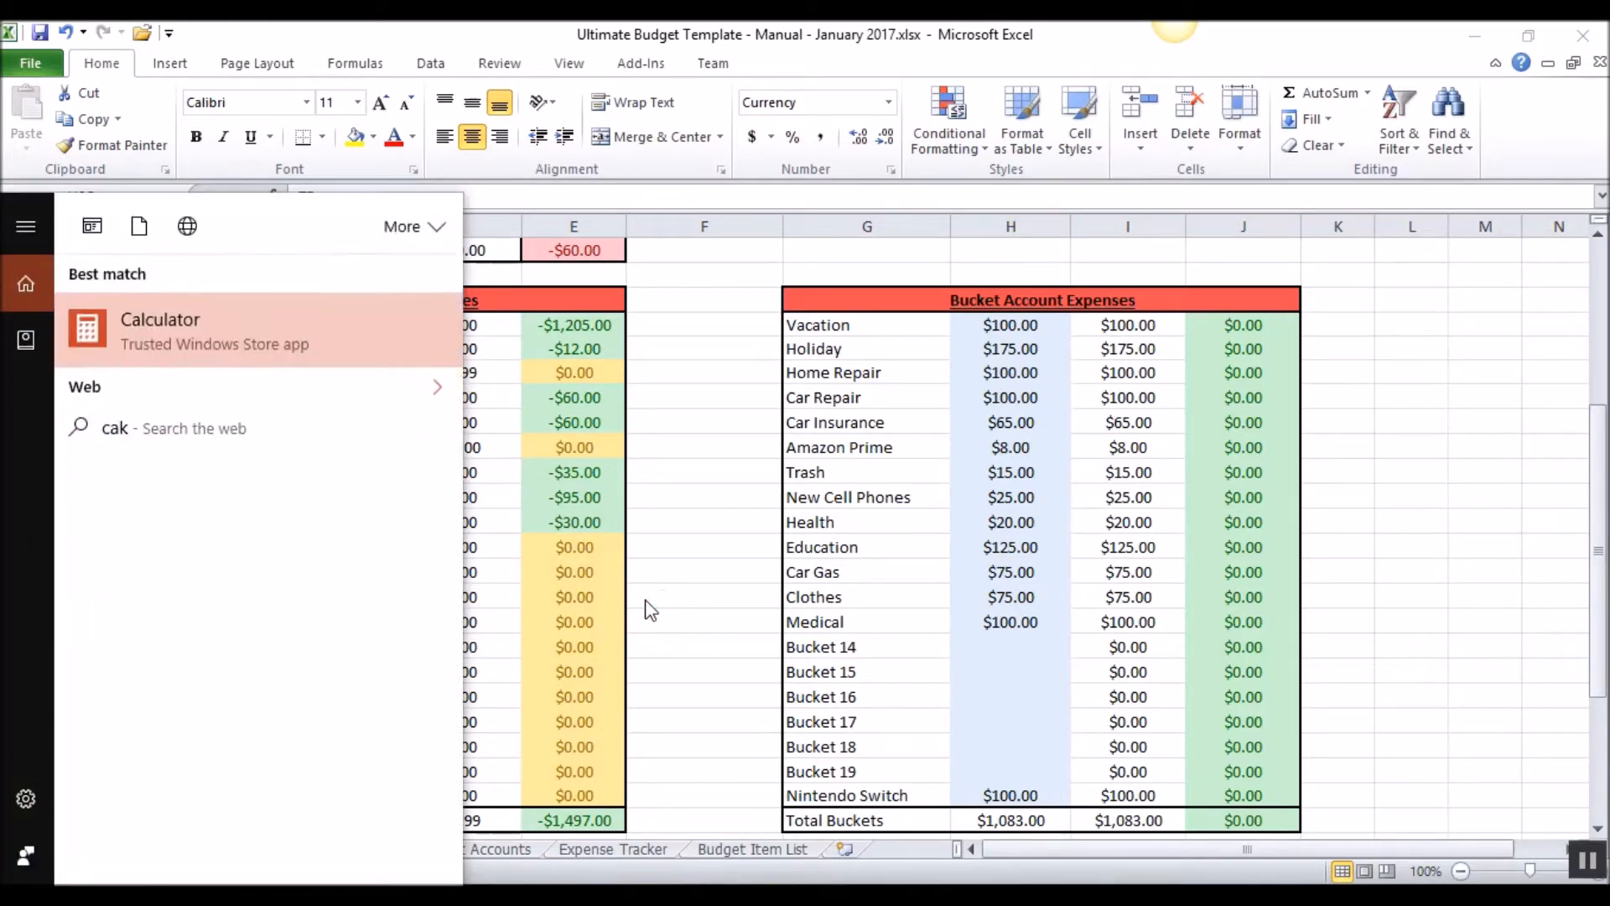
type("l")
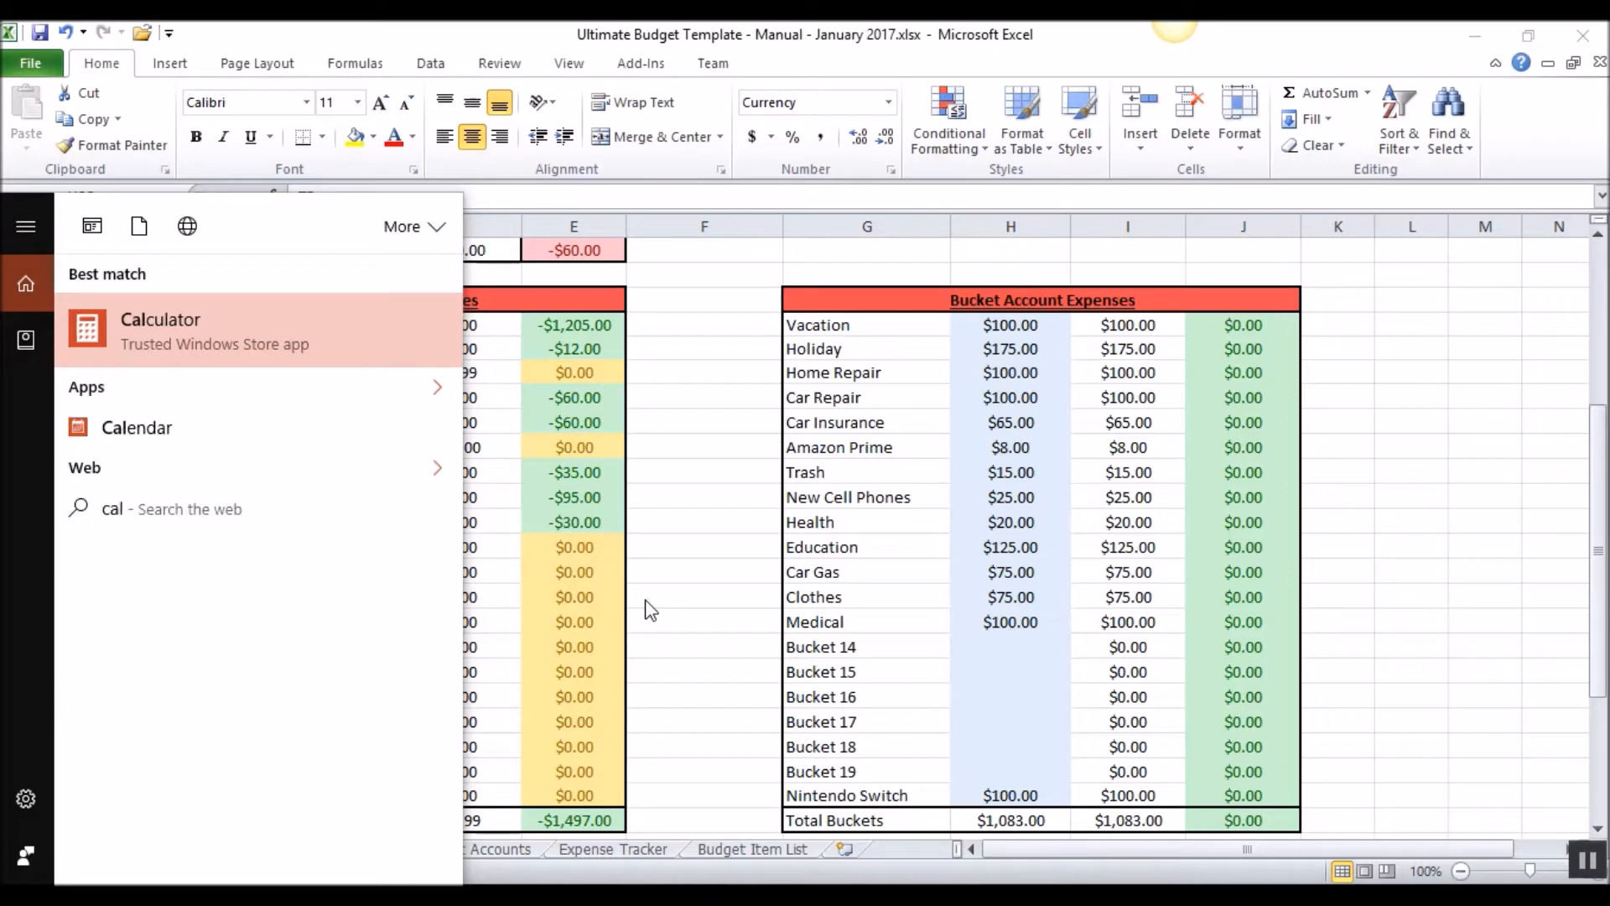
key("Return")
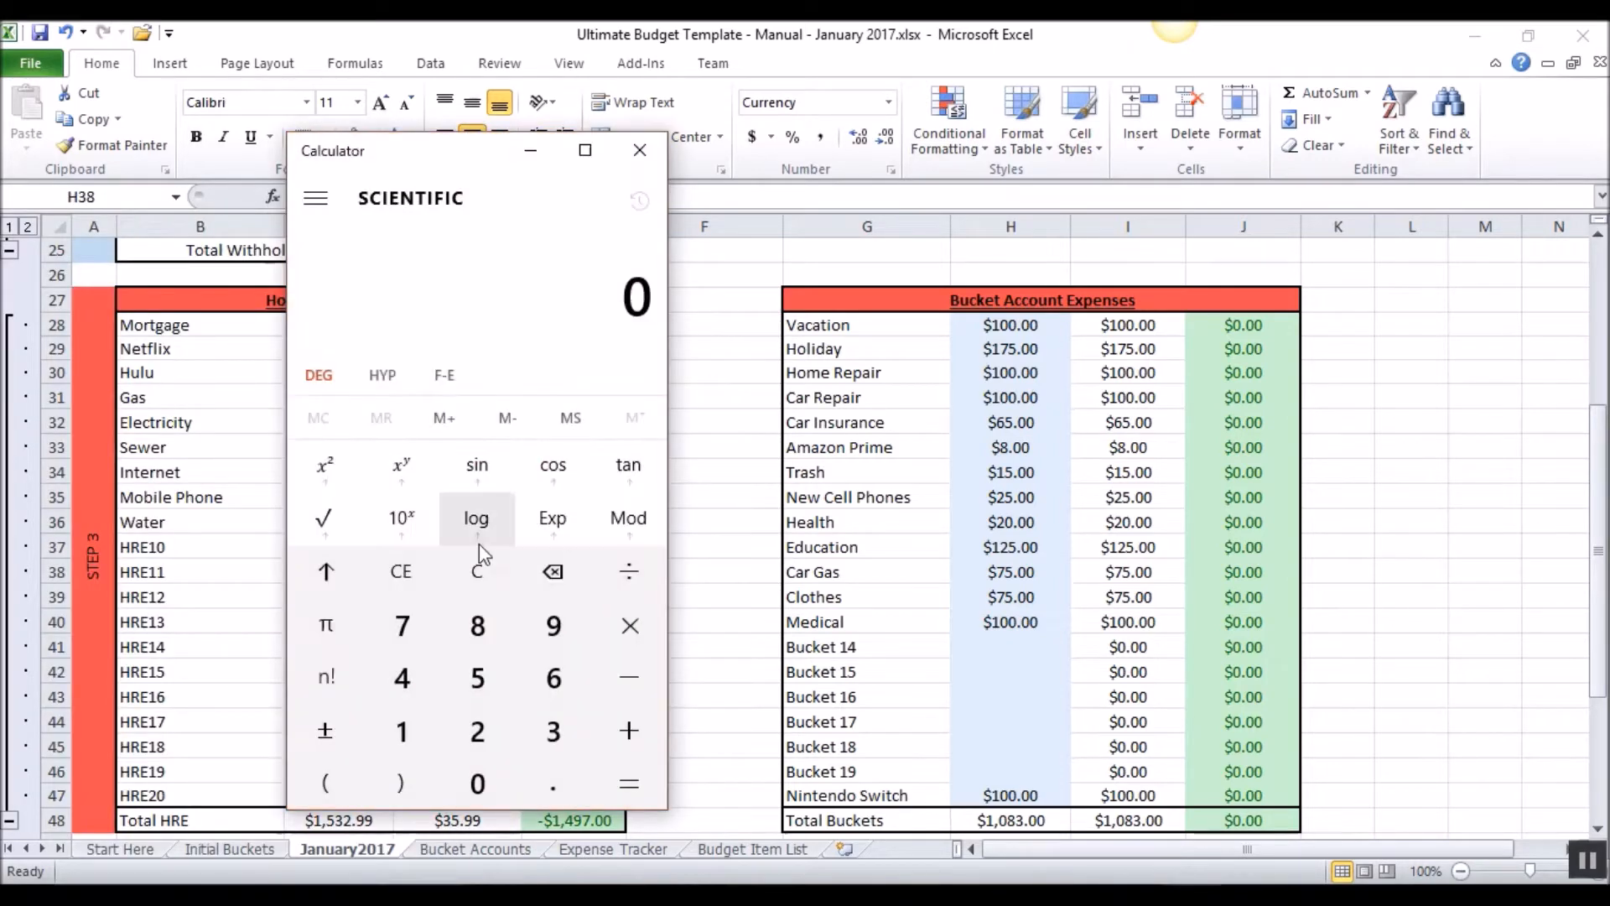
type("75")
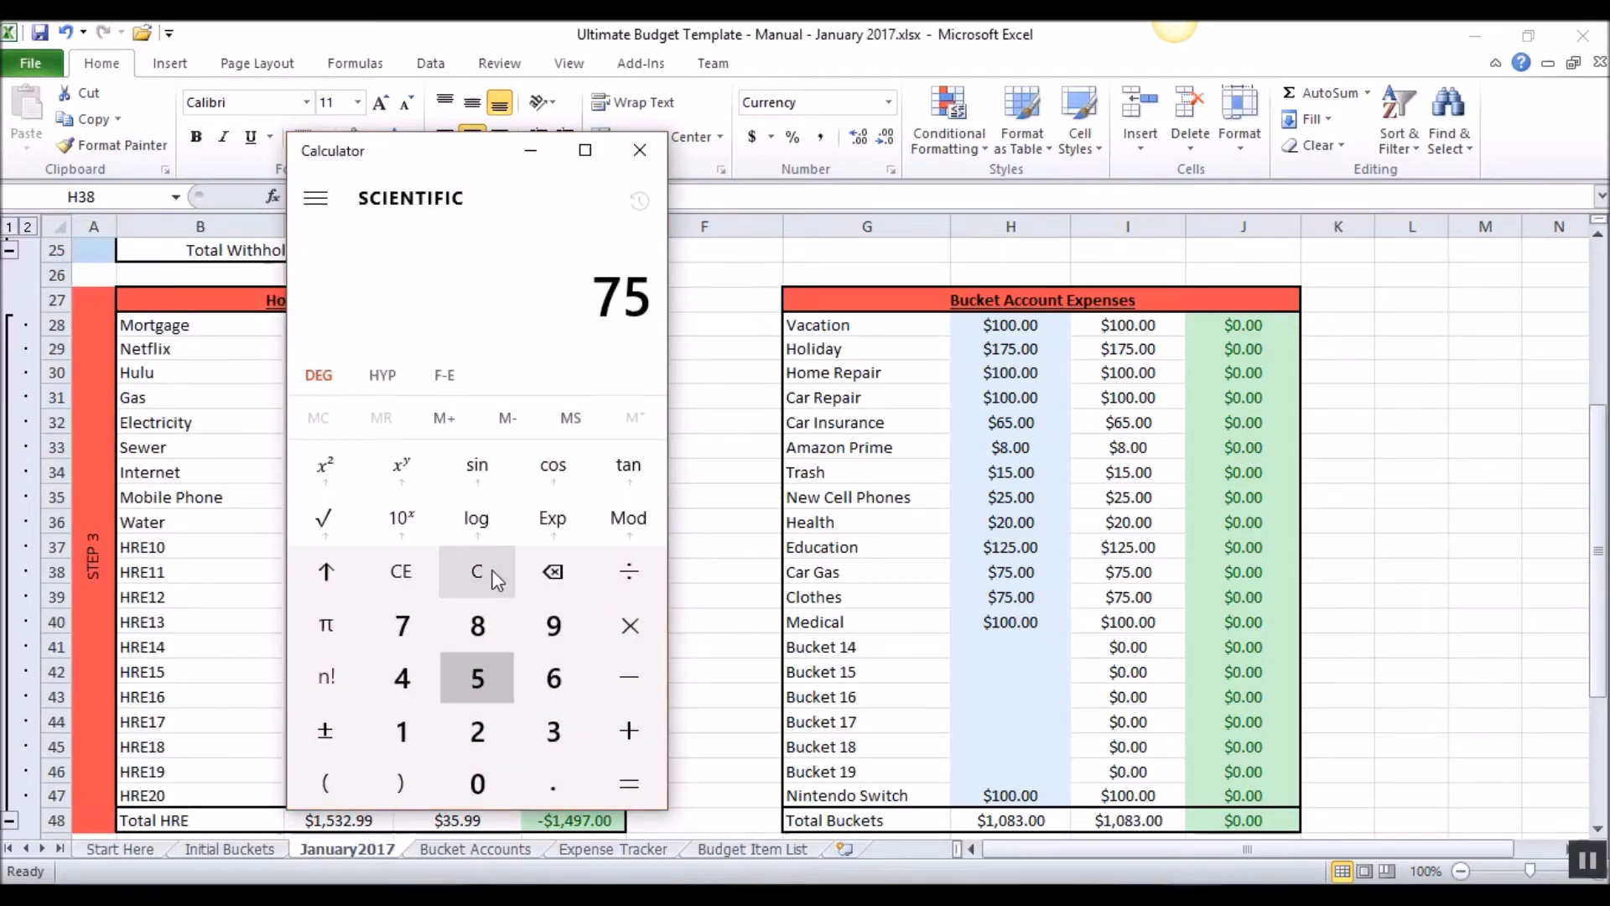
type("*4.333")
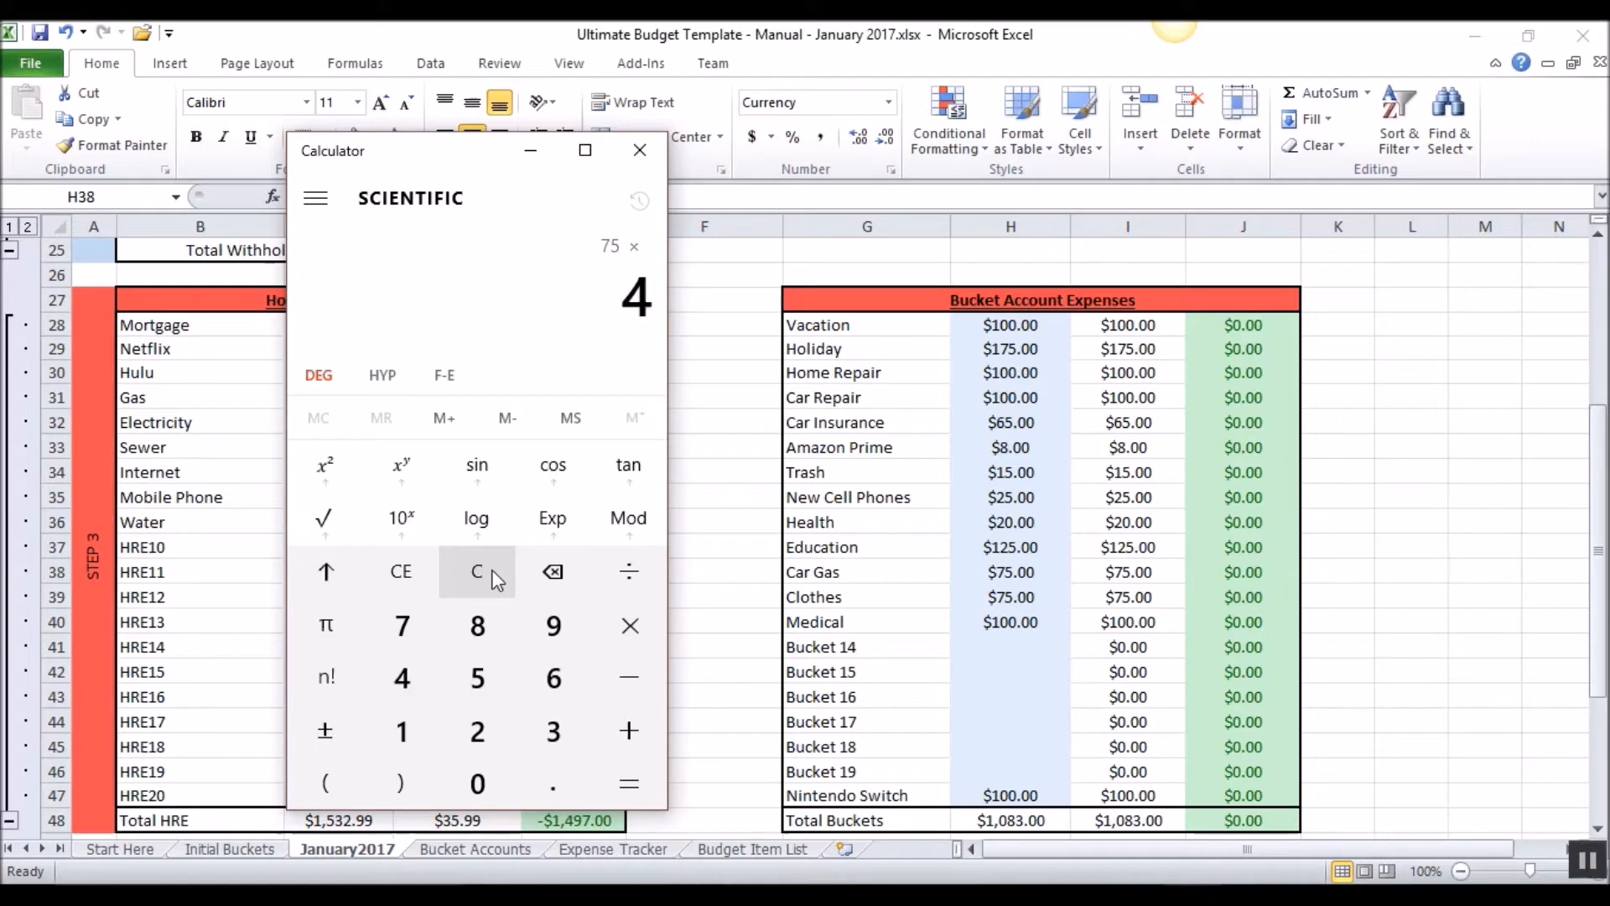
key("Return")
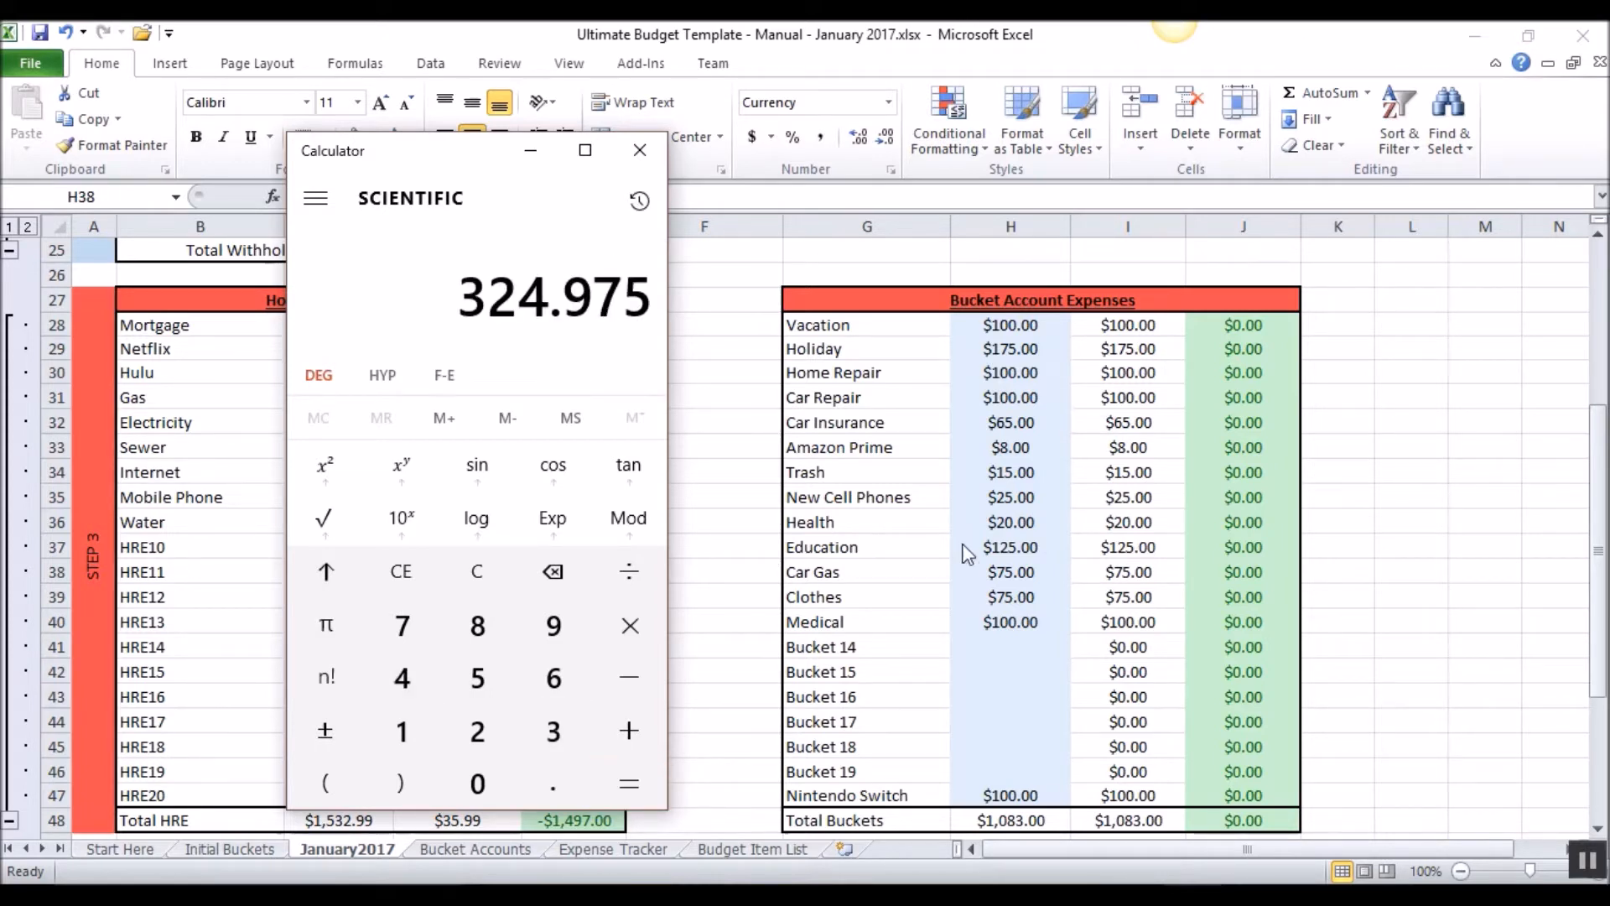
Set the budgeted amount for the Car Gas bucket account to $325 on the January2017 sheet.
left_click(1002, 575)
type("325")
key("Return")
Examine the month-end total in the Monthly Summary and look over the budgeted Bucket Account Expenses.
scroll(1031, 717, "down", 3)
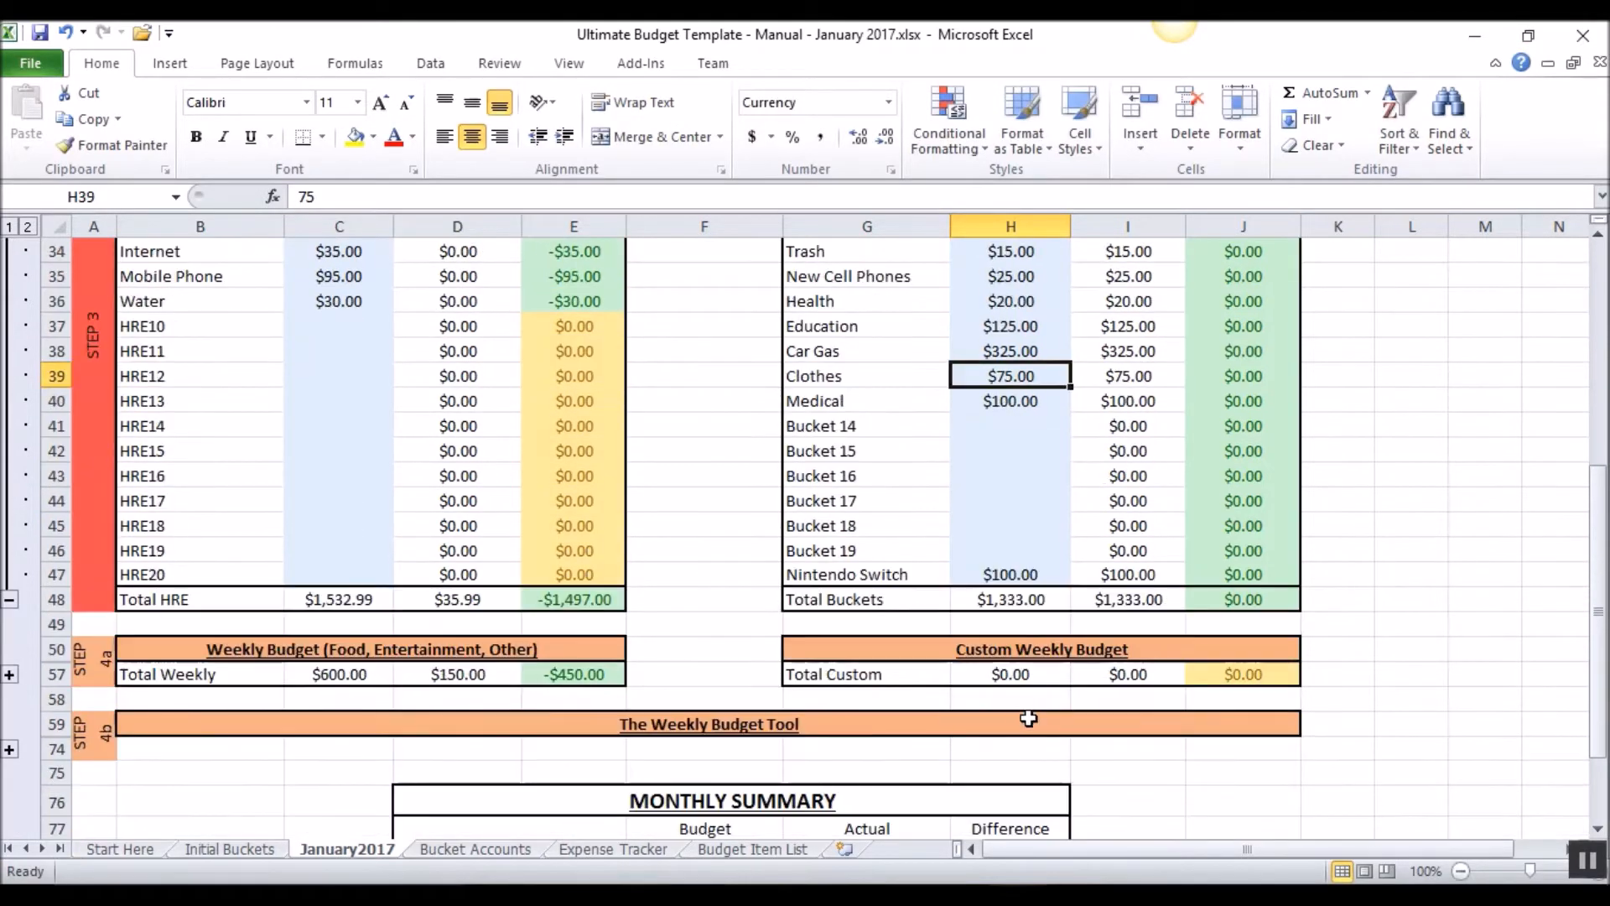
scroll(947, 614, "down", 3)
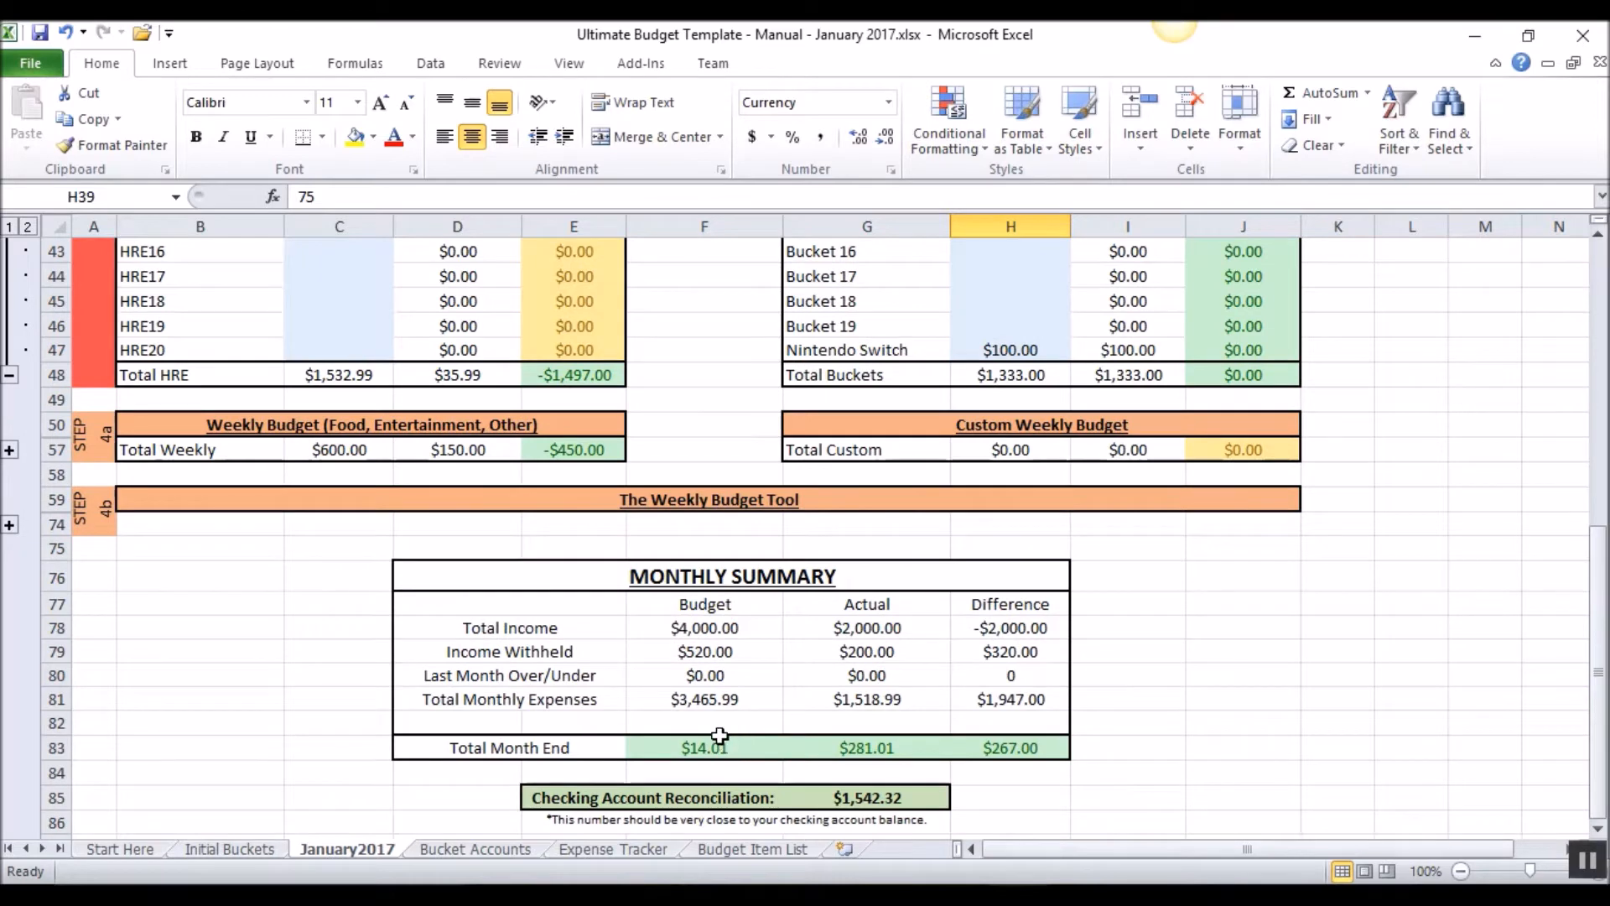
scroll(717, 751, "up", 4)
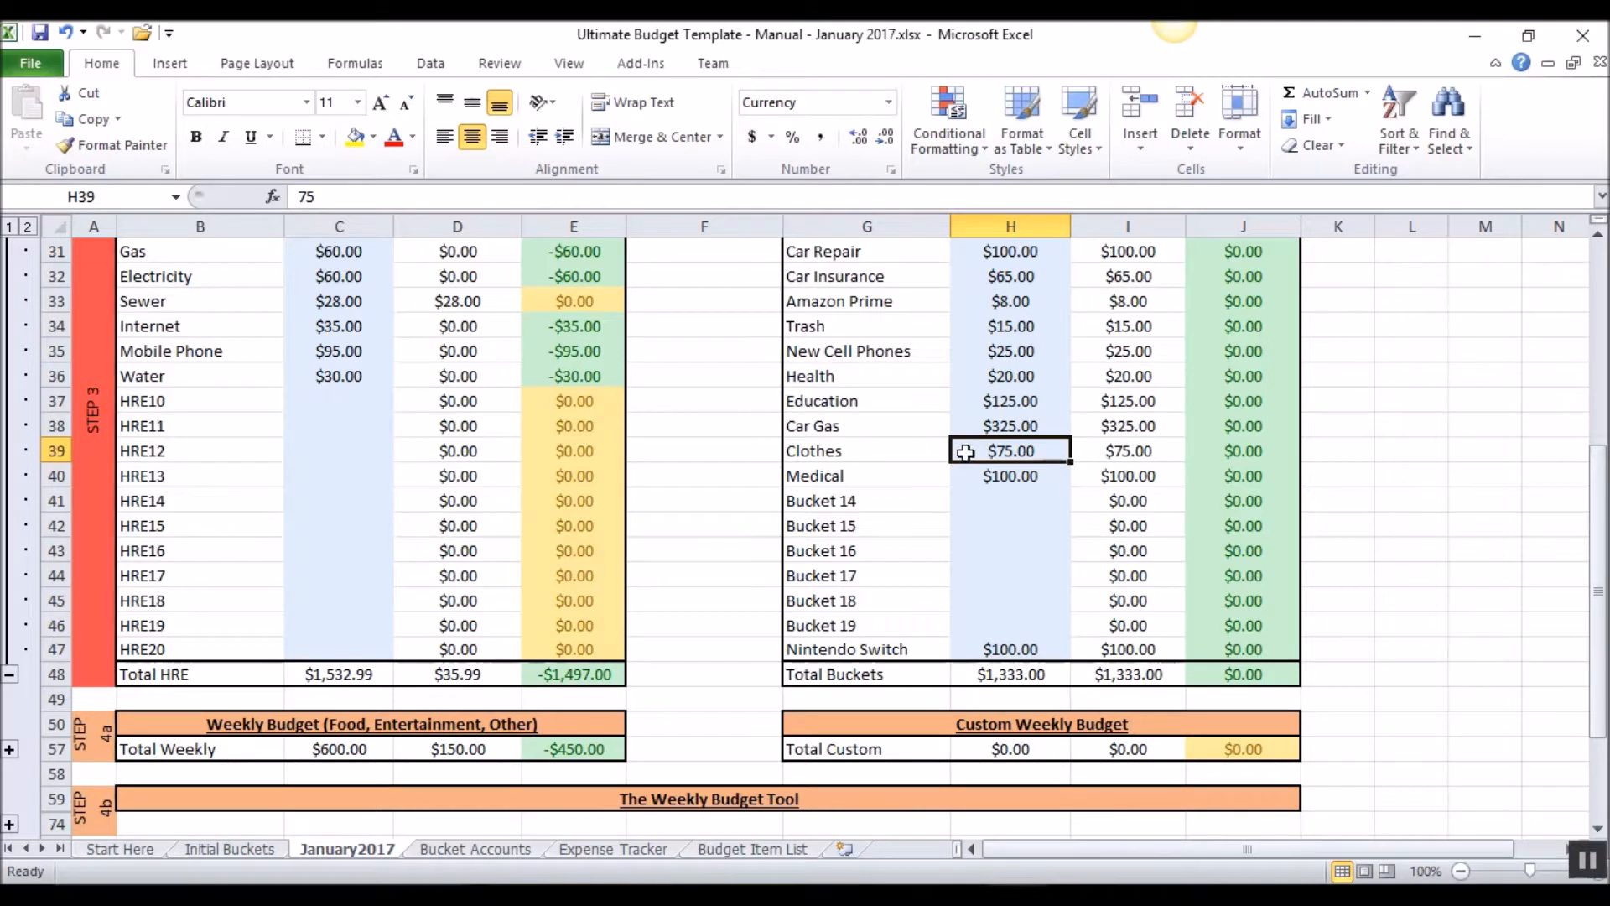
scroll(1022, 532, "up", 1)
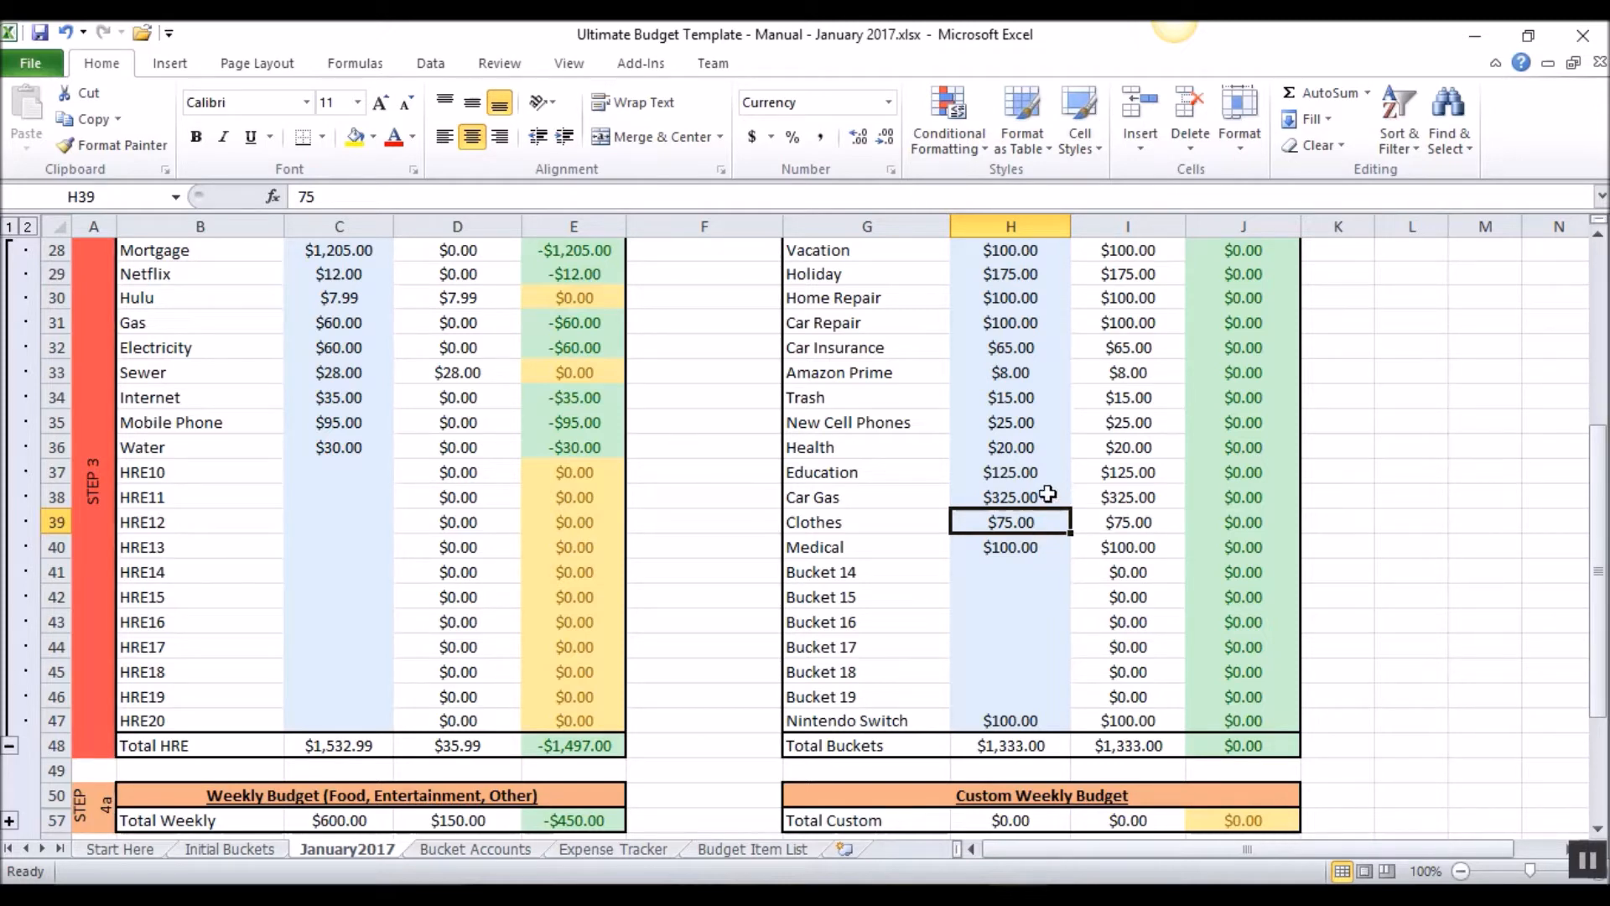
scroll(1036, 461, "up", 2)
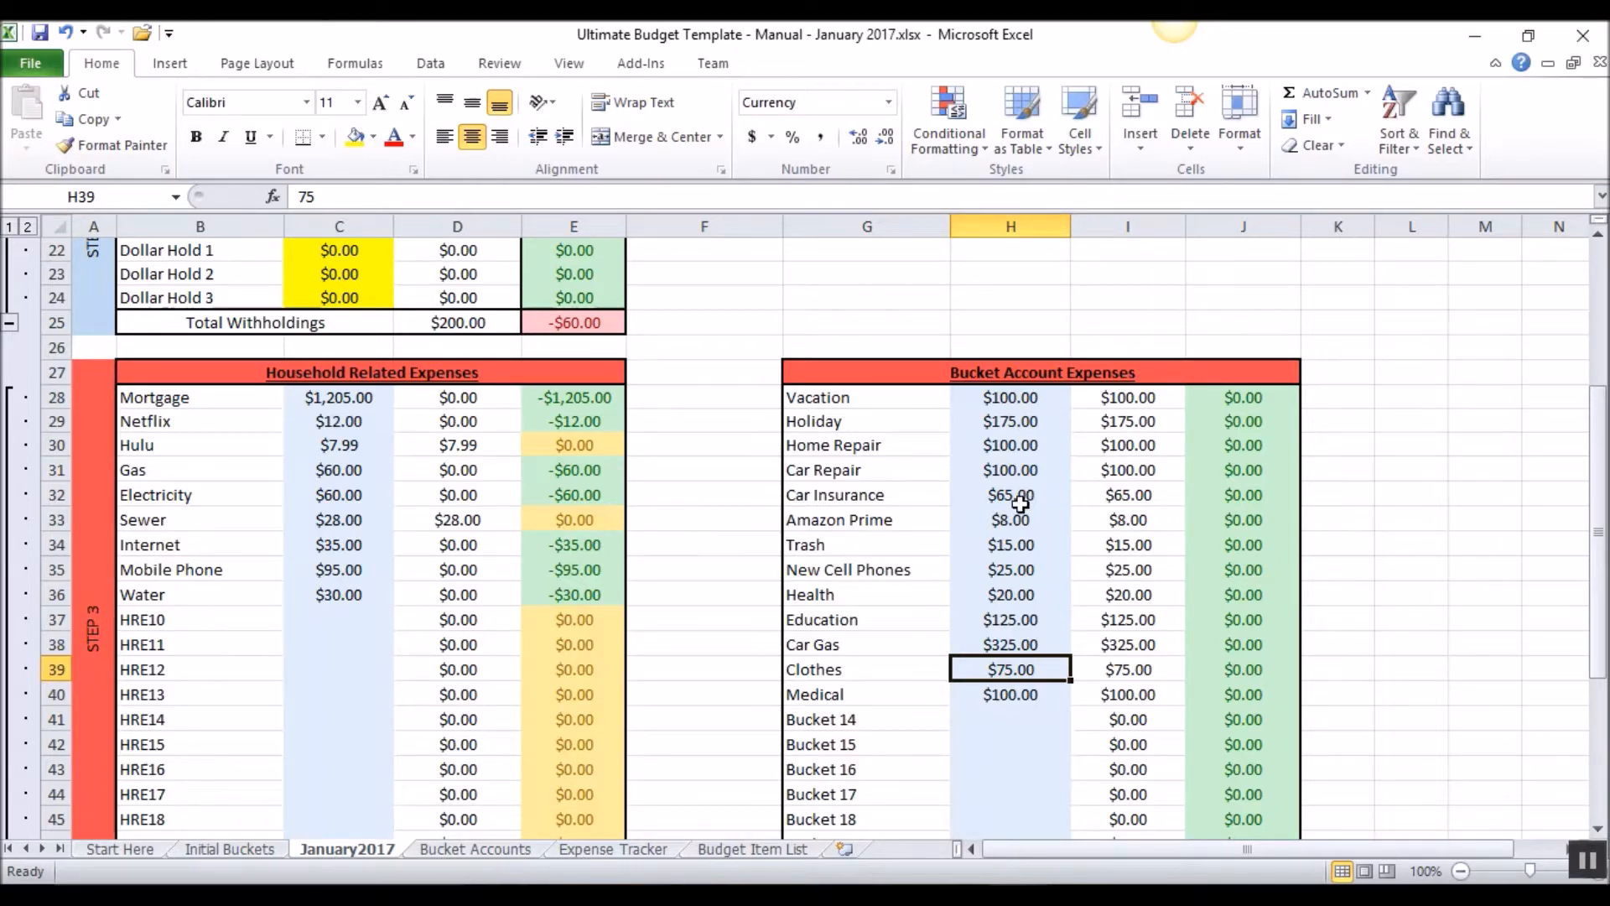
scroll(1017, 503, "down", 1)
scroll(1017, 504, "down", 1)
scroll(978, 478, "up", 1)
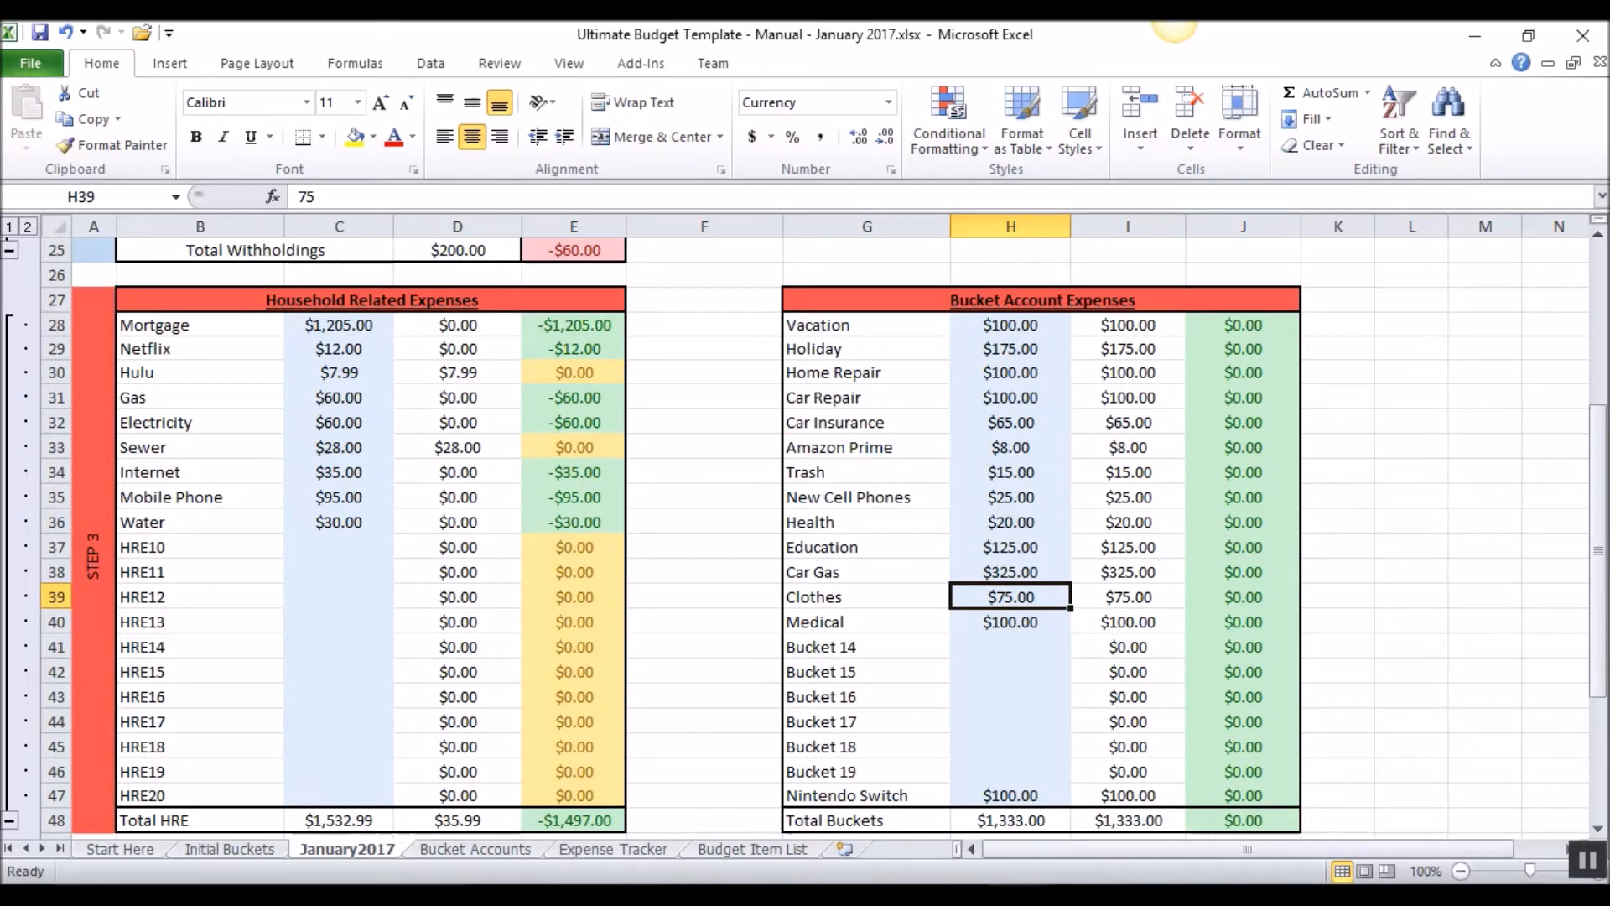
Look at the downloaded checking transactions, and insert two blank rows above the School Lunch entry on the Expense Tracker sheet.
mouse_move(1017, 896)
left_click(928, 820)
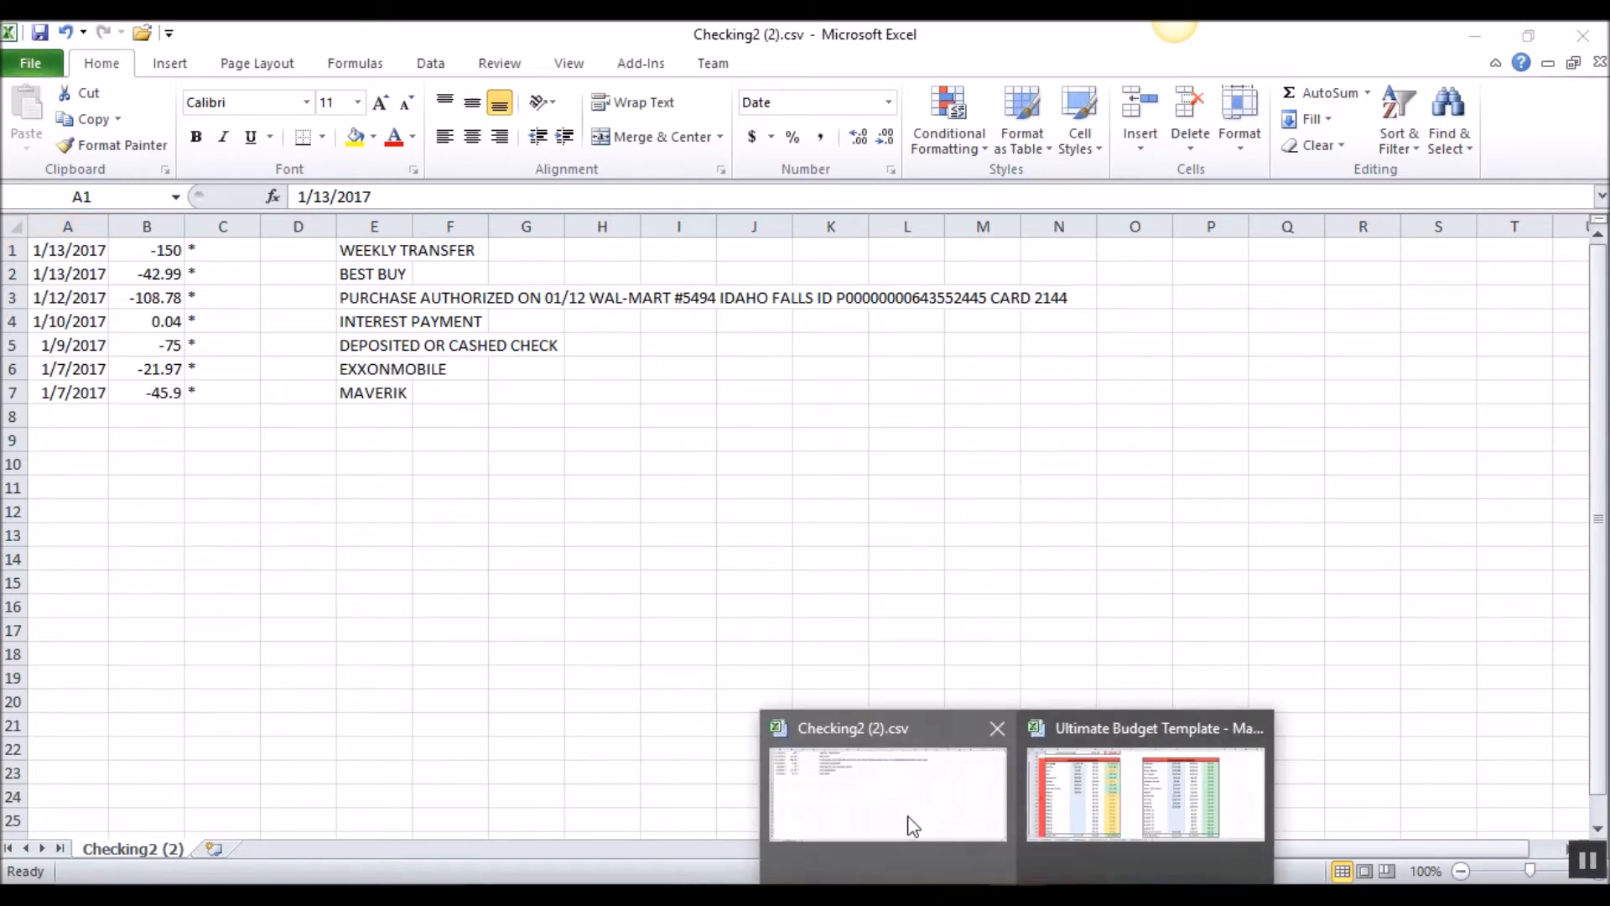
left_click(1039, 782)
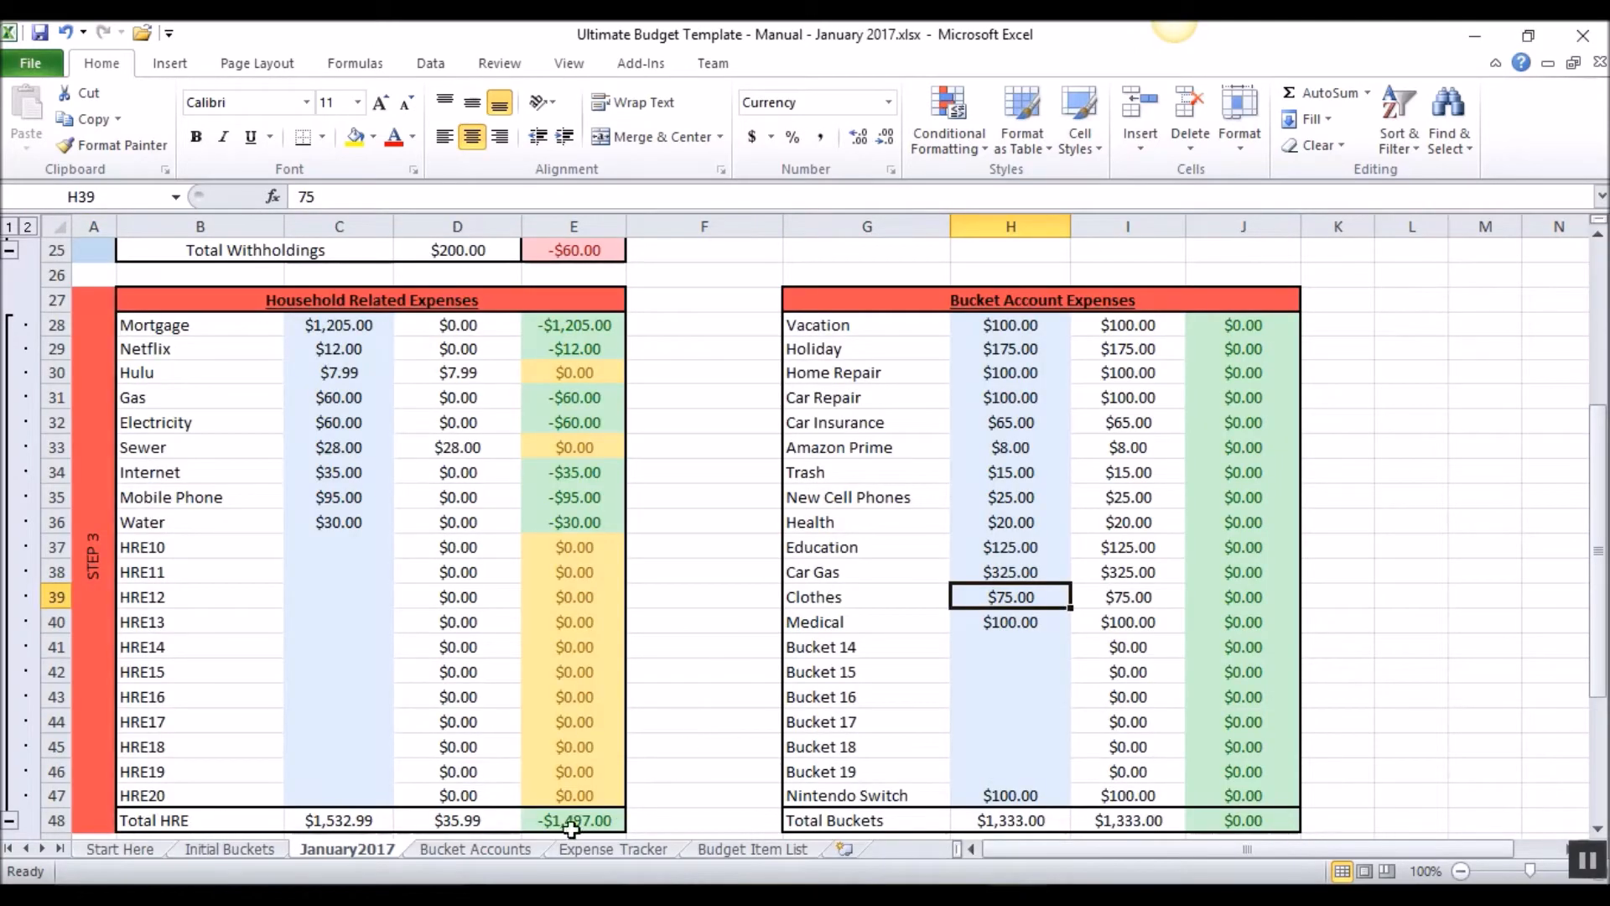
left_click(606, 848)
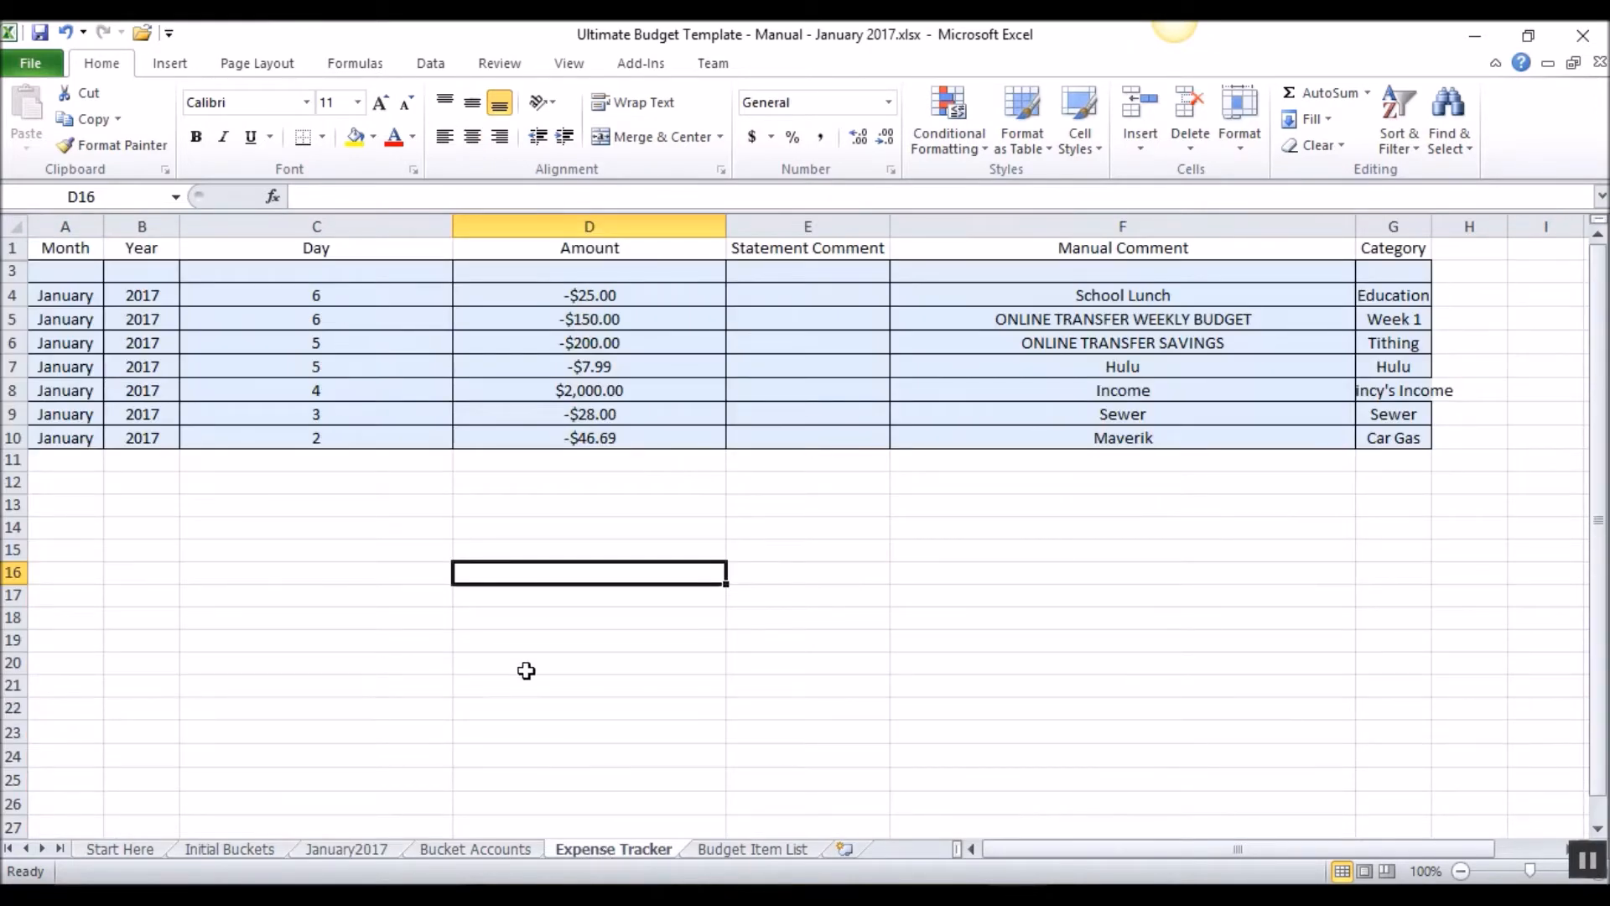
right_click(9, 298)
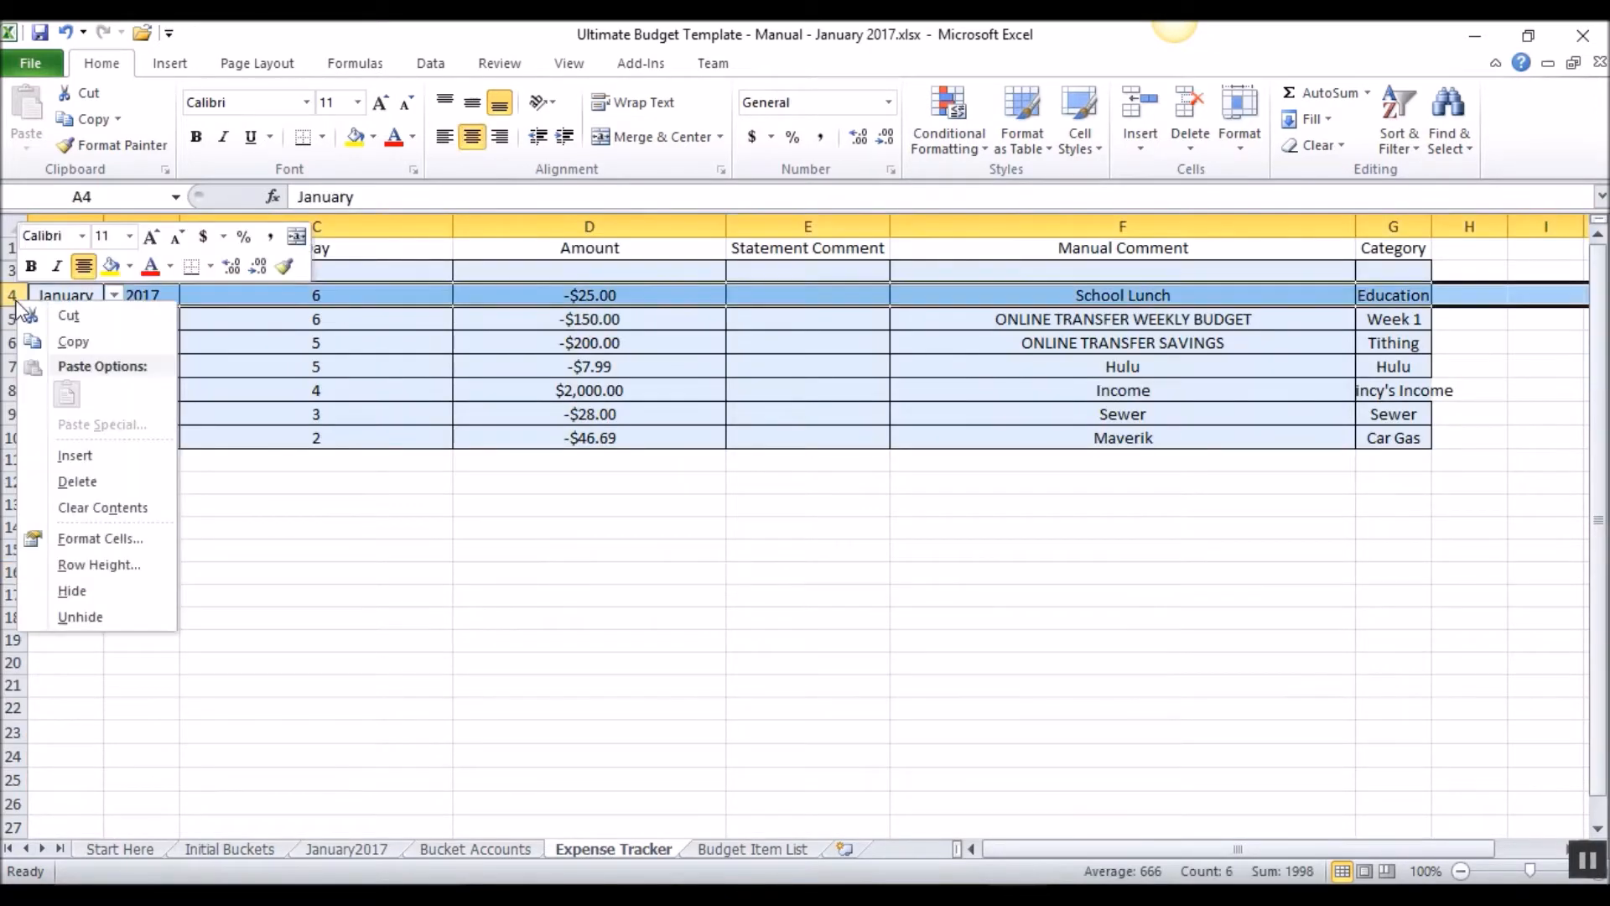
left_click(72, 459)
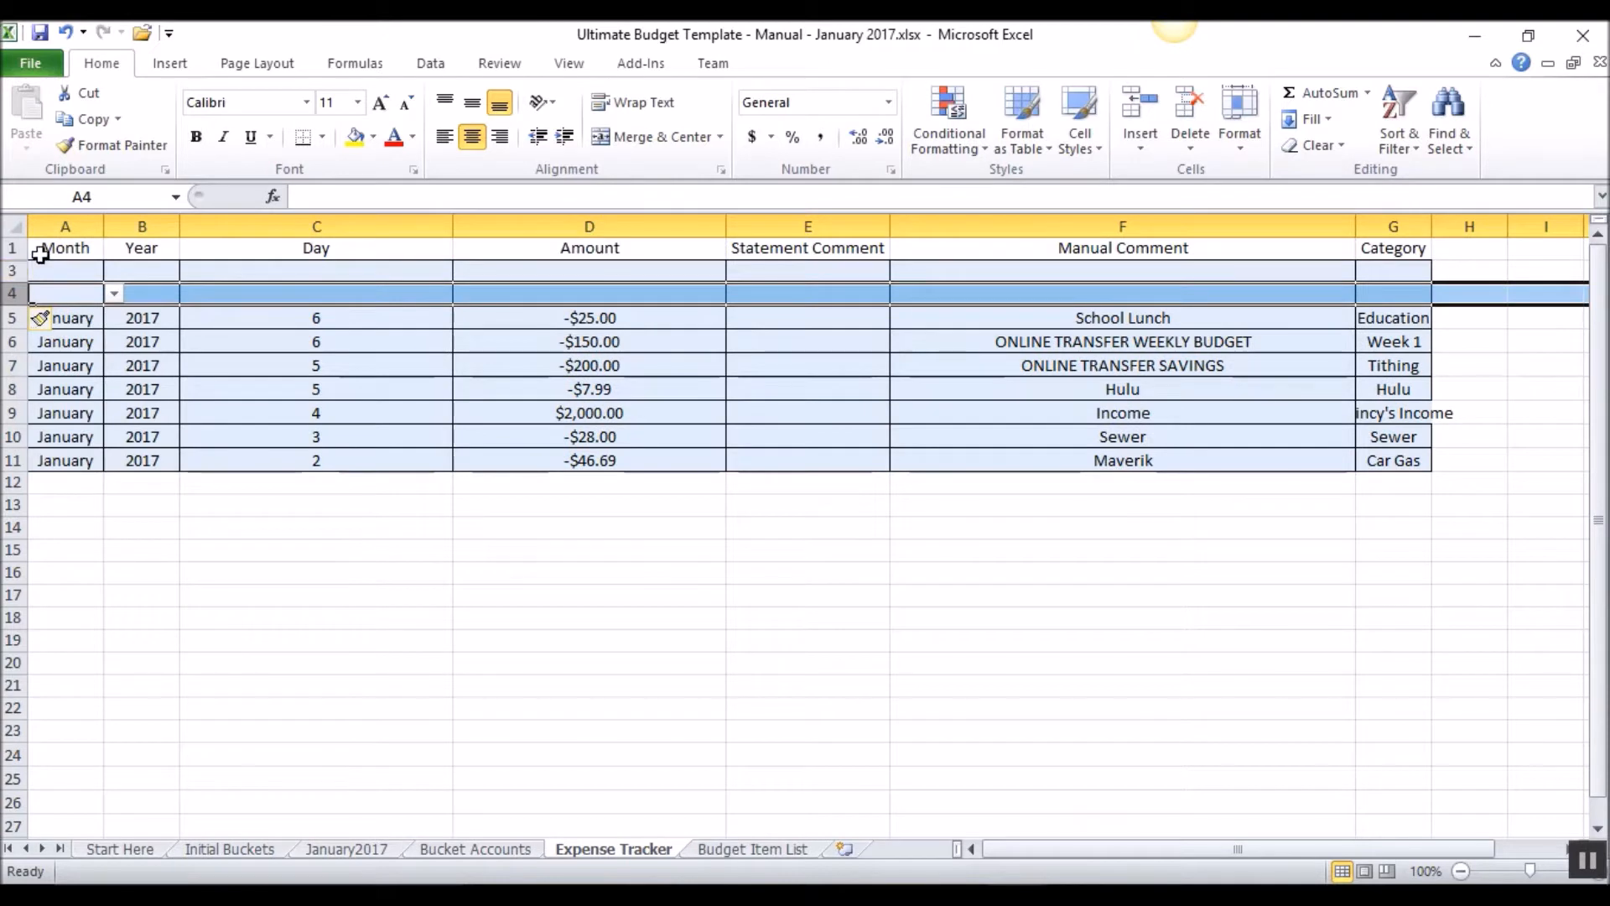
right_click(9, 272)
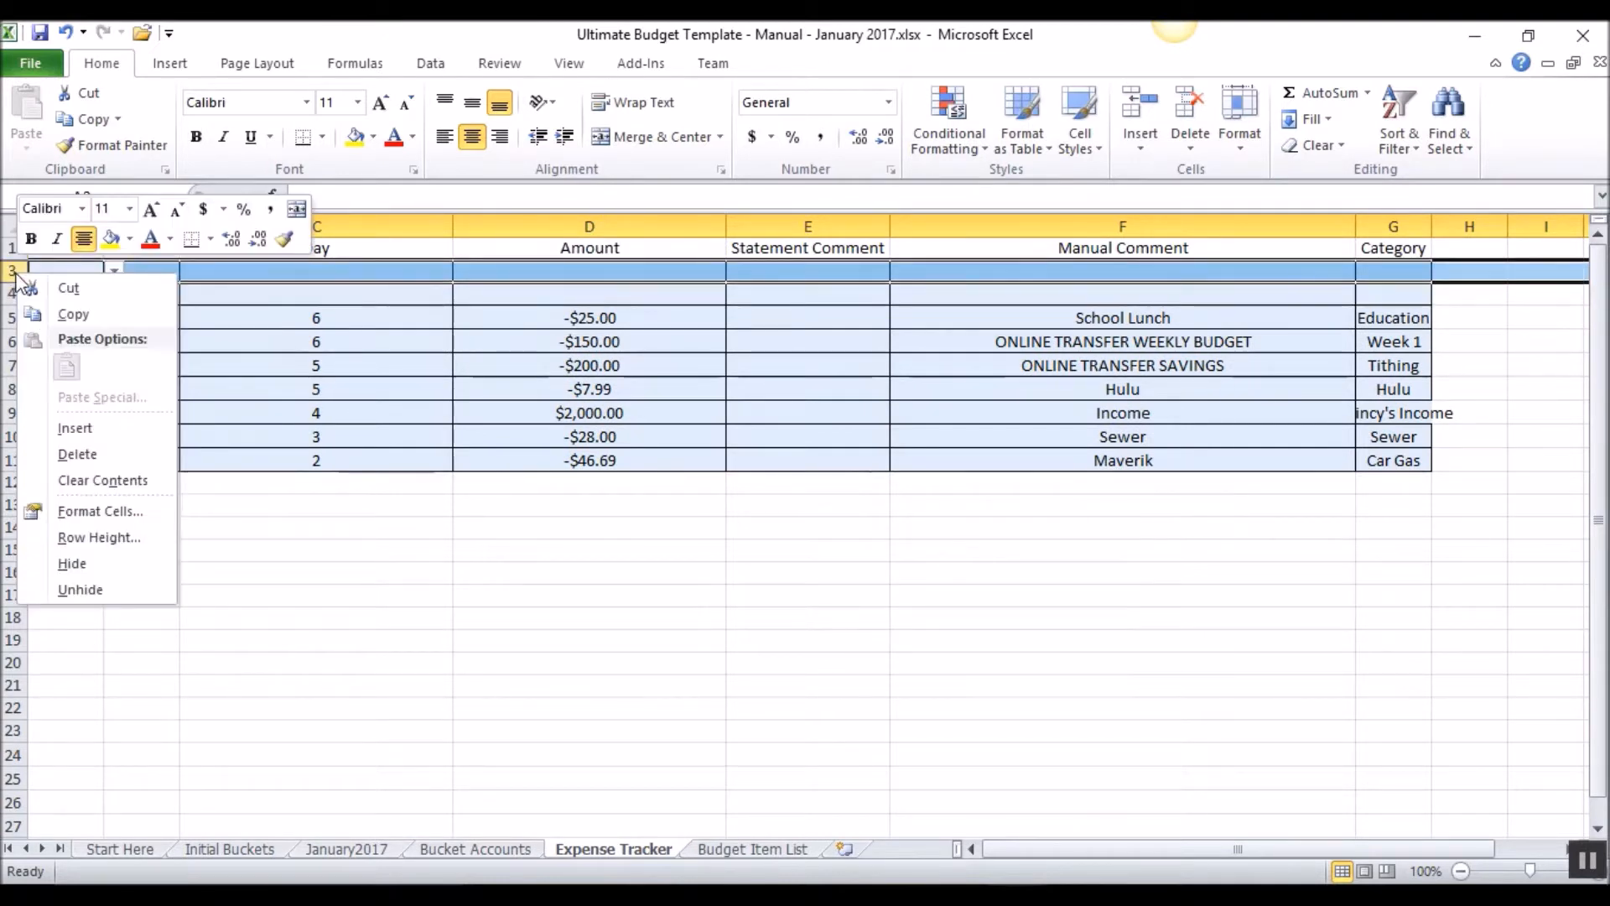
left_click(362, 603)
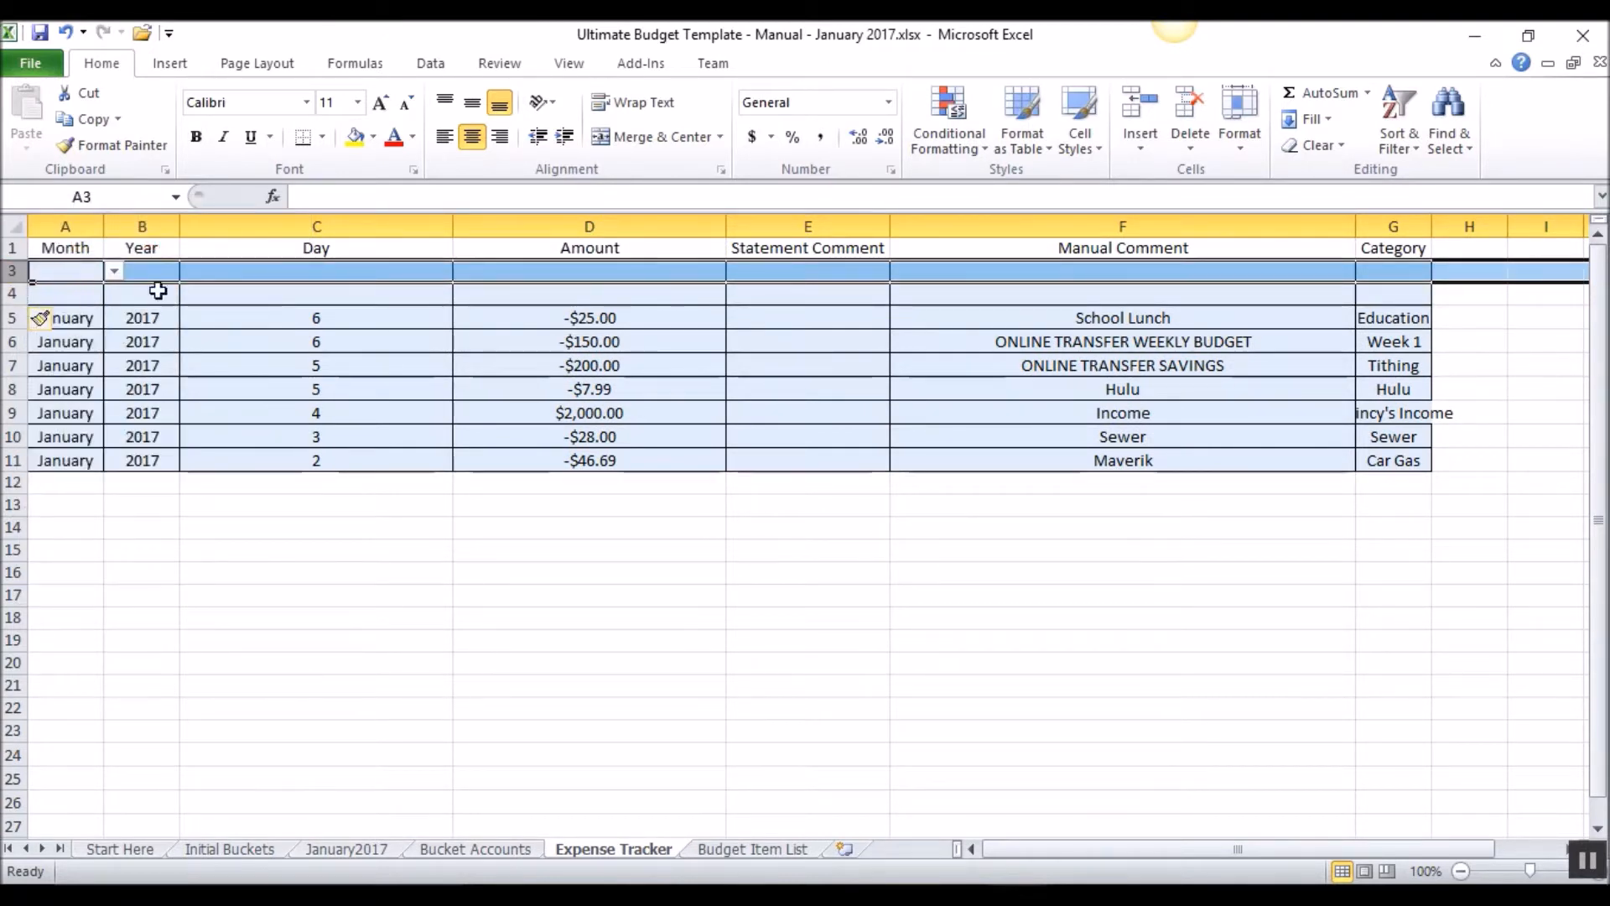
right_click(9, 295)
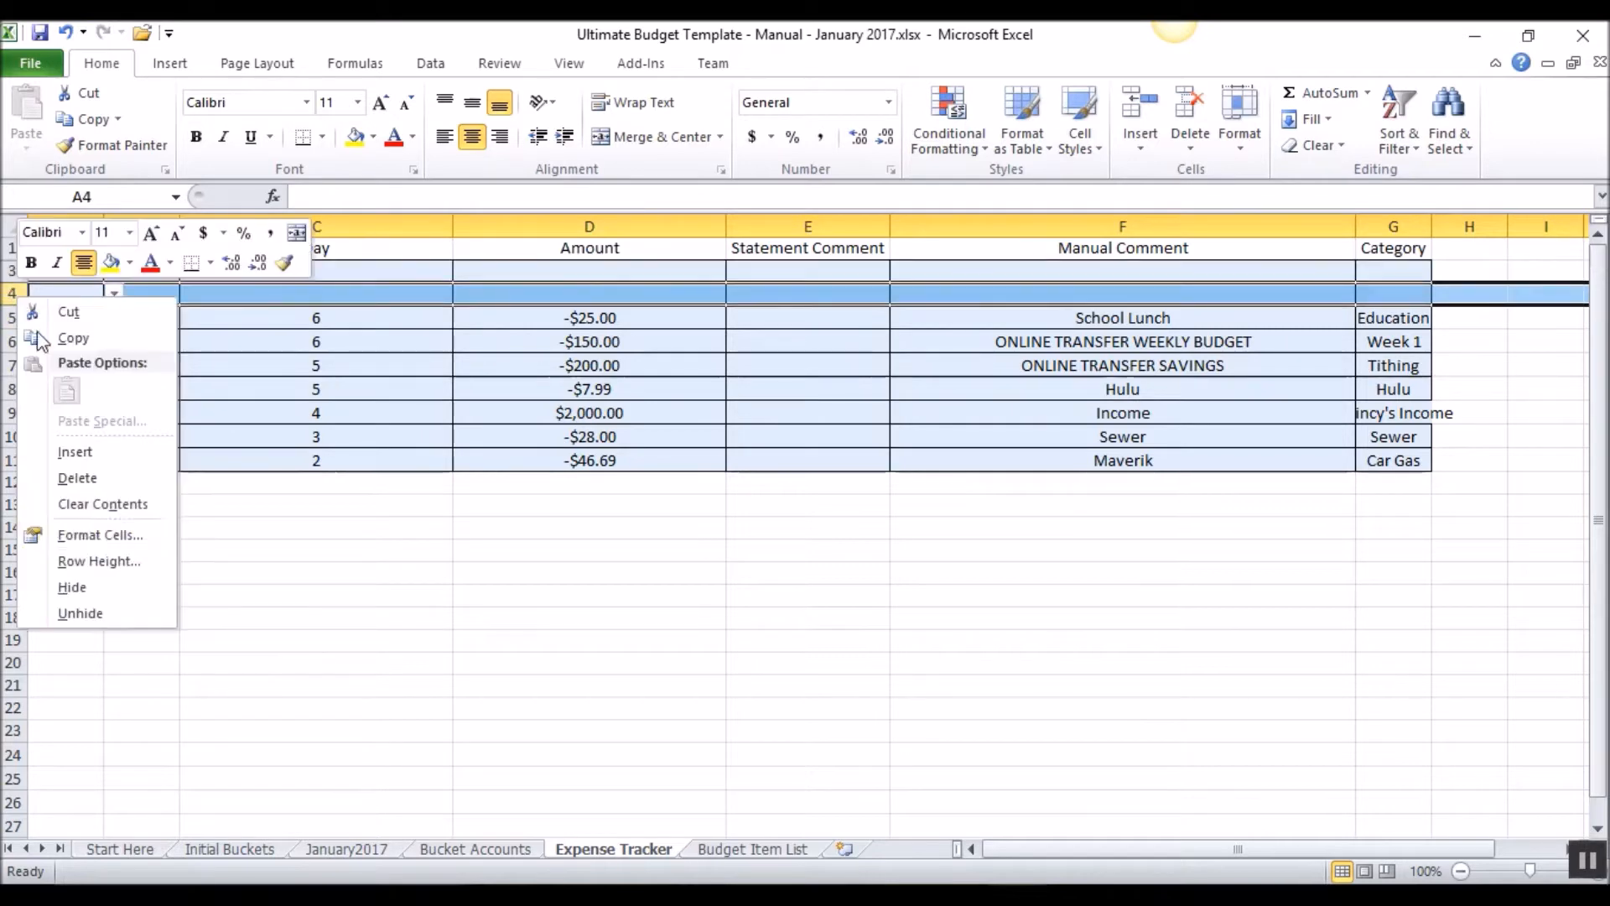
left_click(69, 451)
Check the transactions in Checking2 (2).csv again and insert five more blank rows above the School Lunch entry in the Expense Tracker.
mouse_move(974, 873)
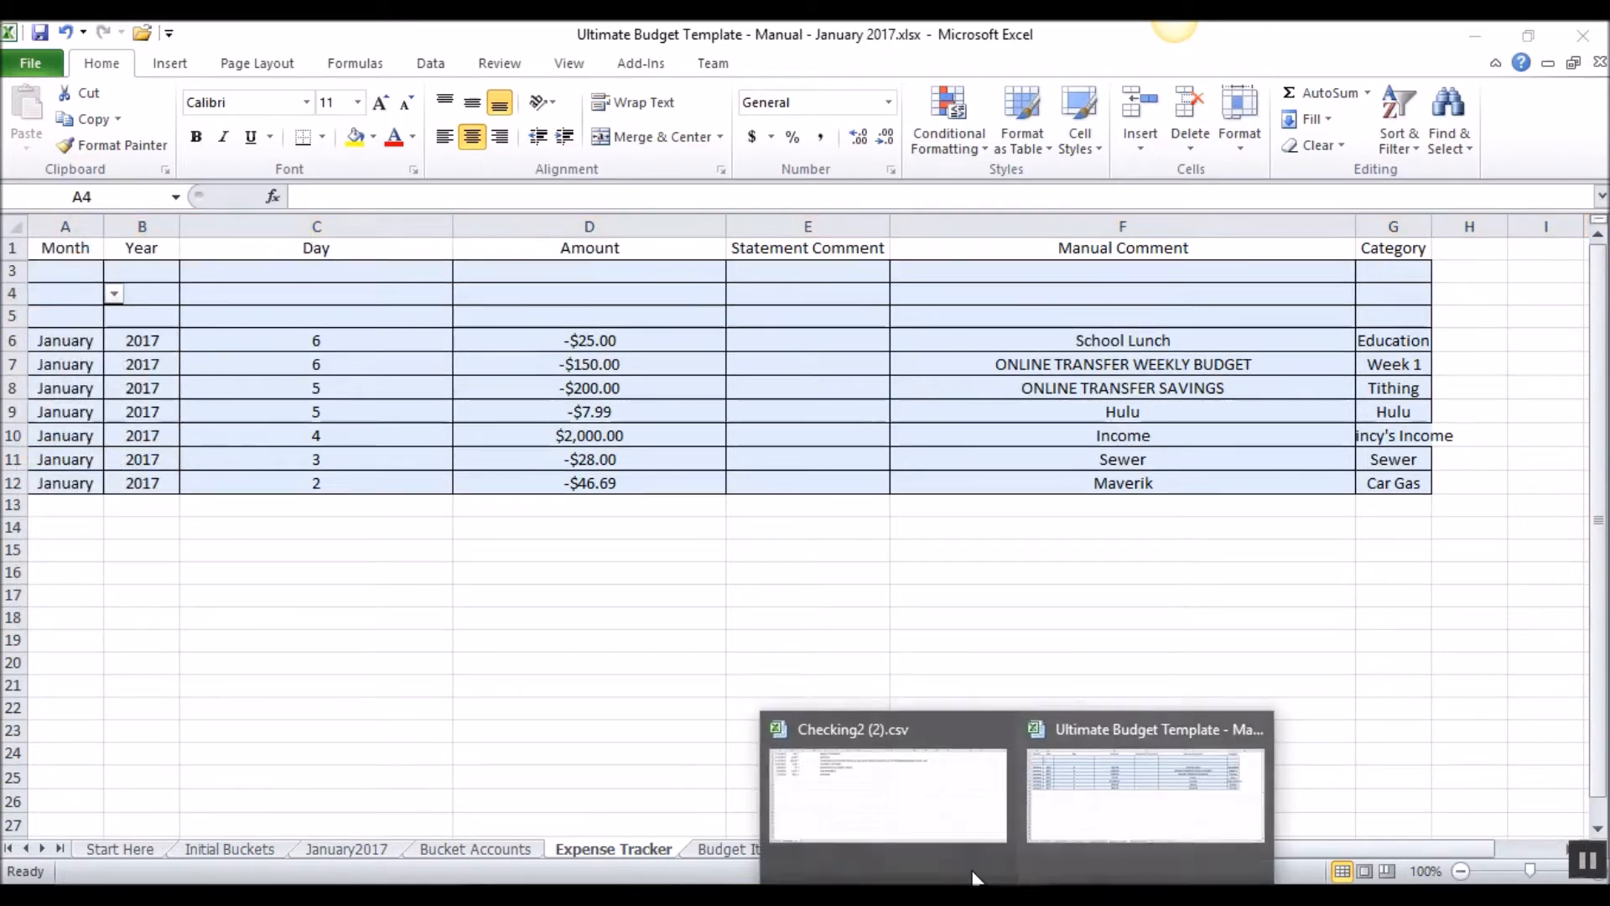
left_click(898, 811)
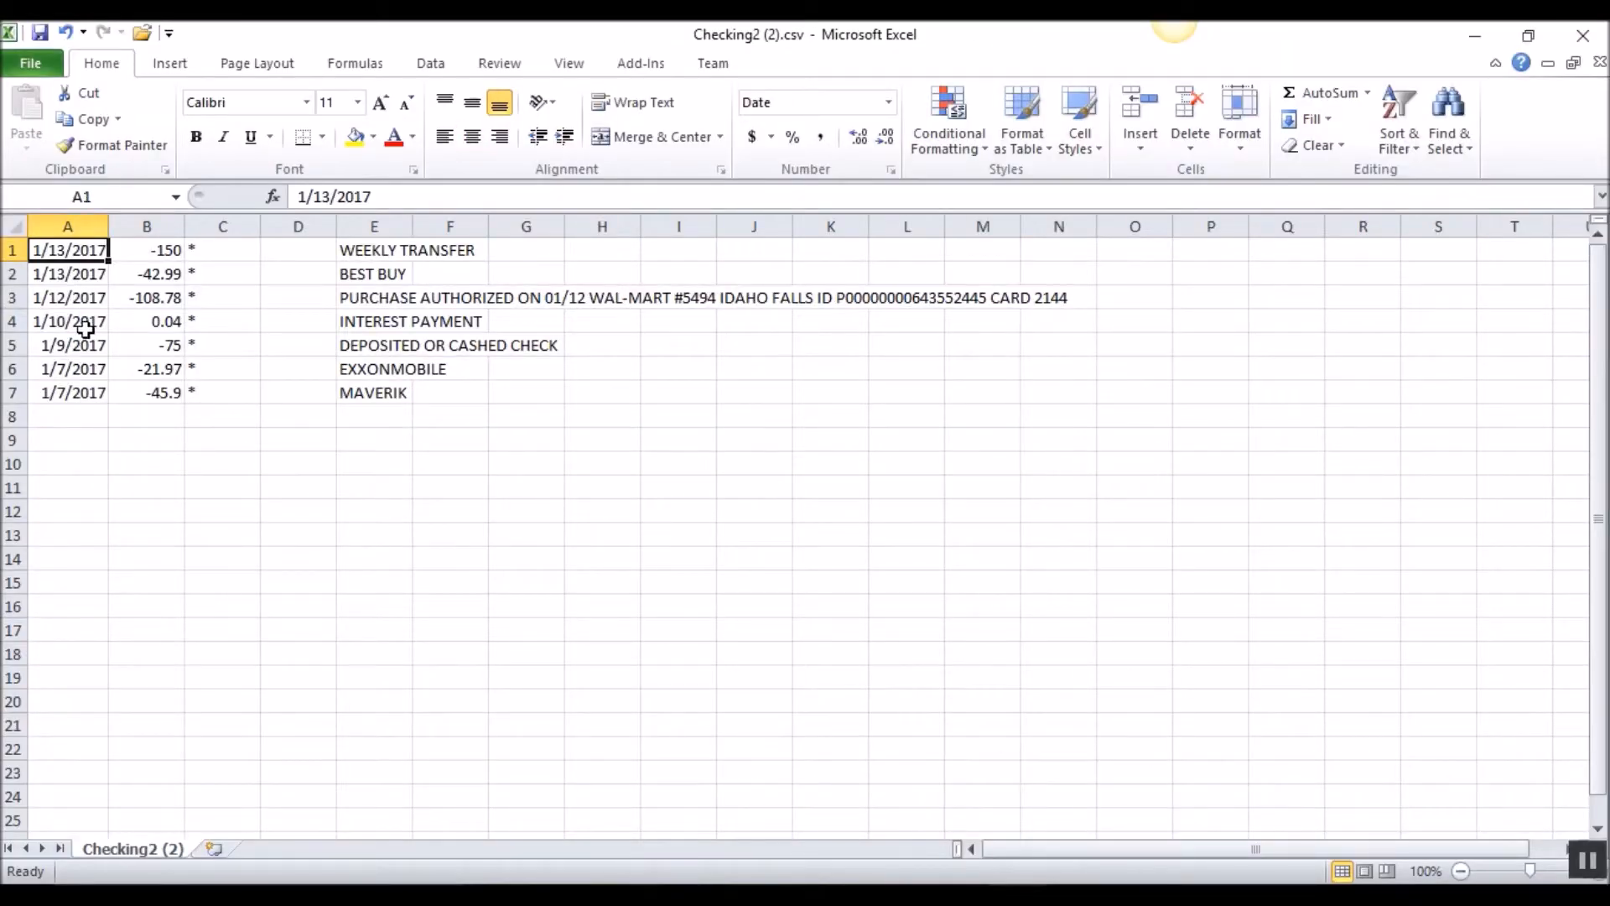
mouse_move(973, 873)
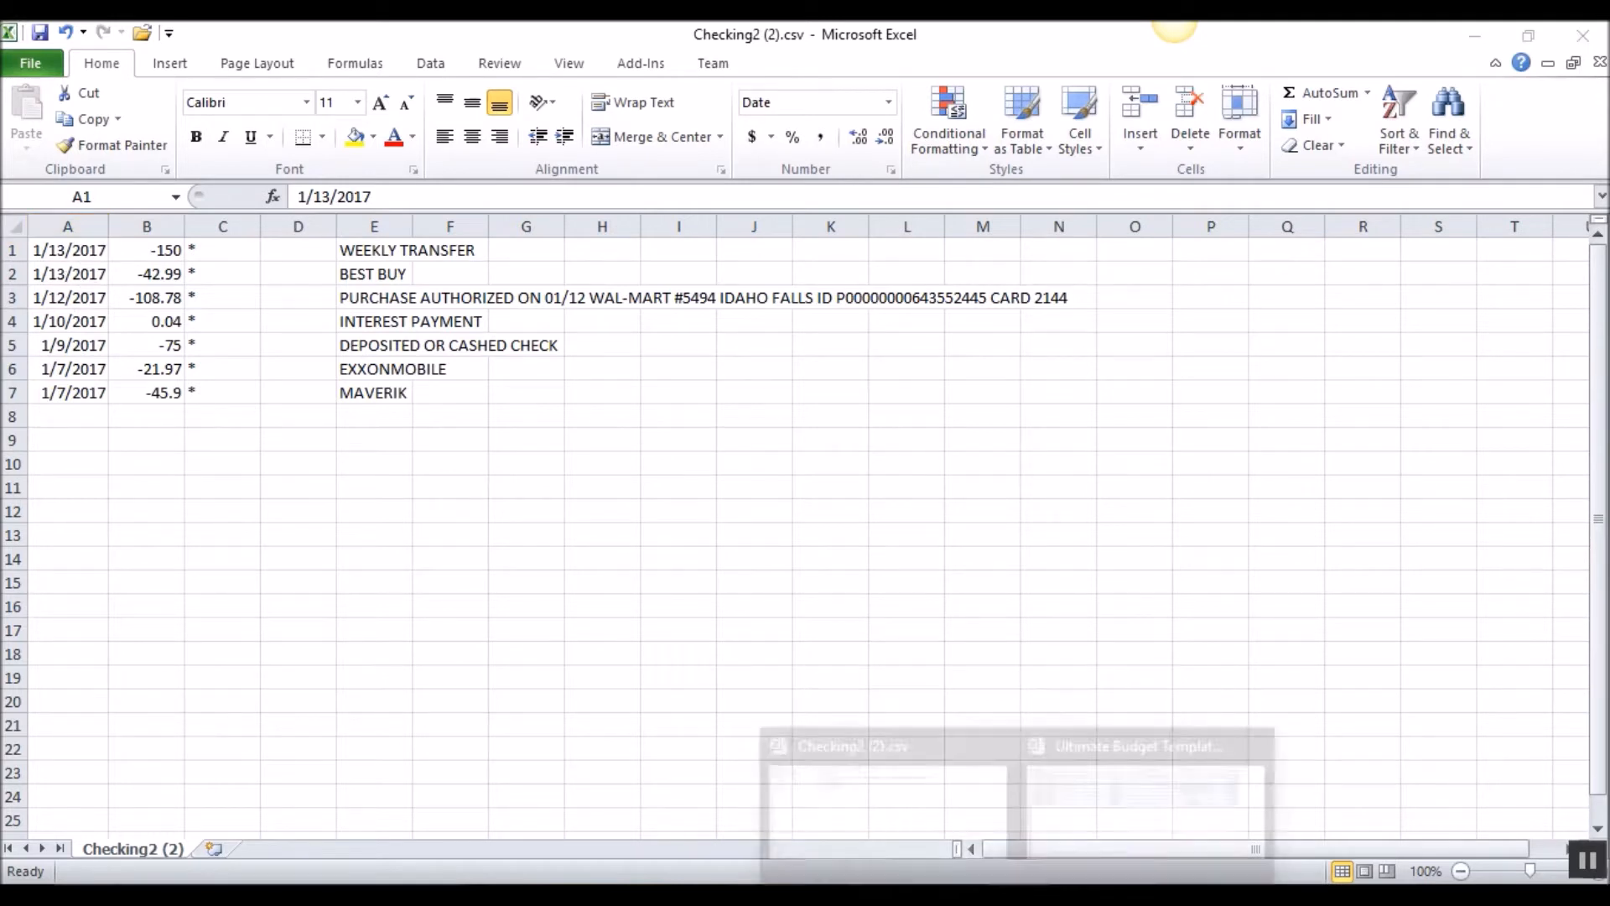
left_click(1147, 811)
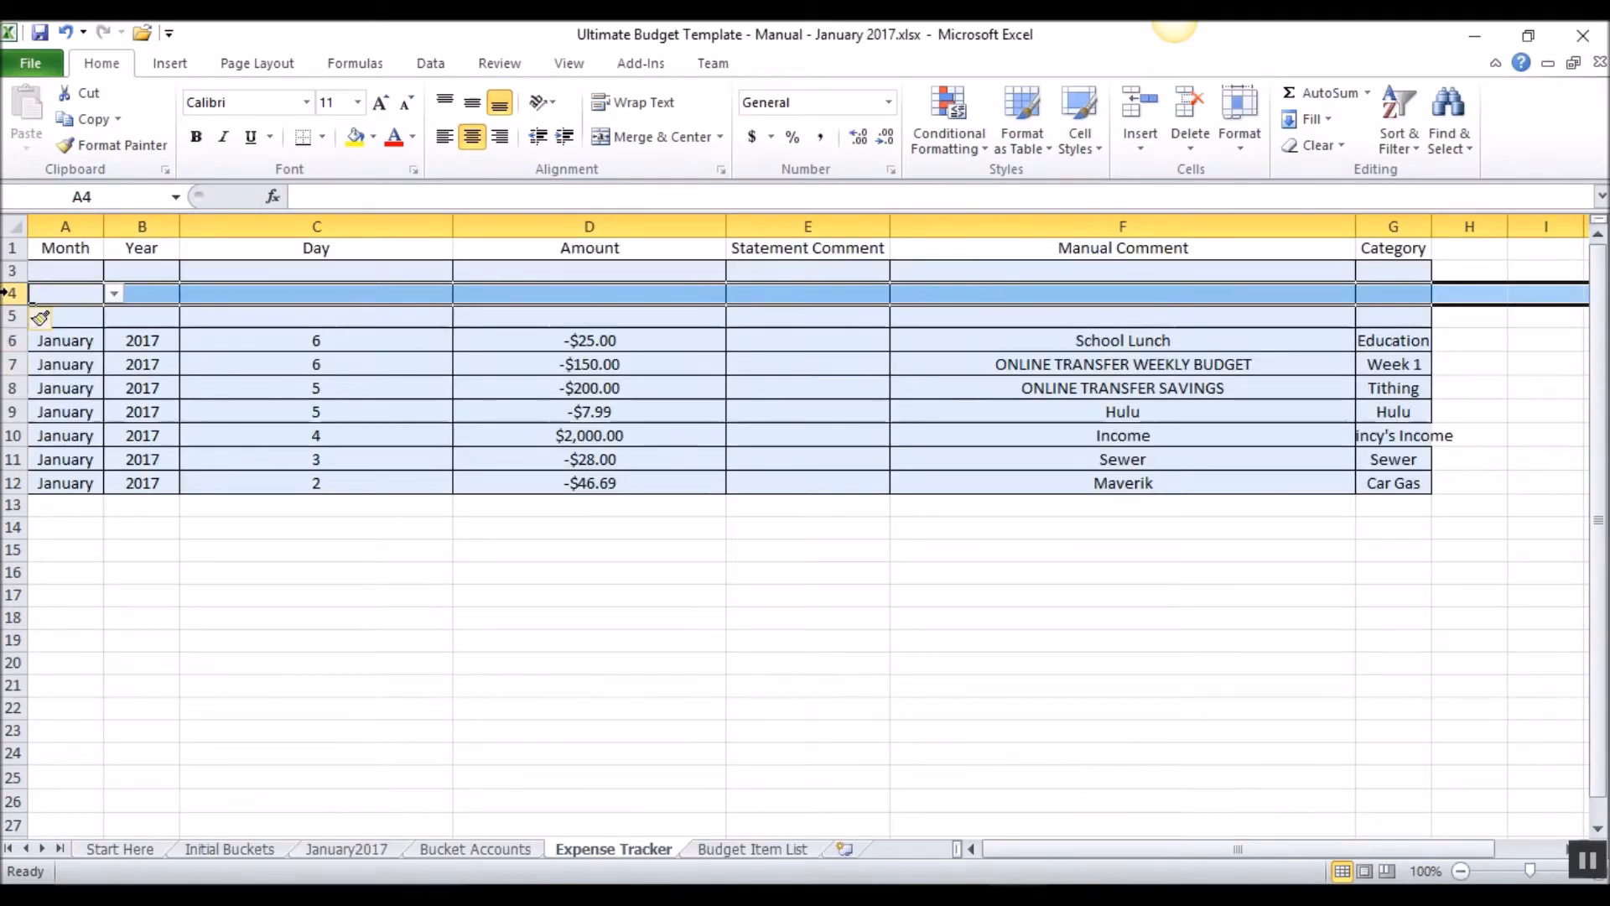
left_click_drag(12, 293, 12, 317)
right_click(15, 317)
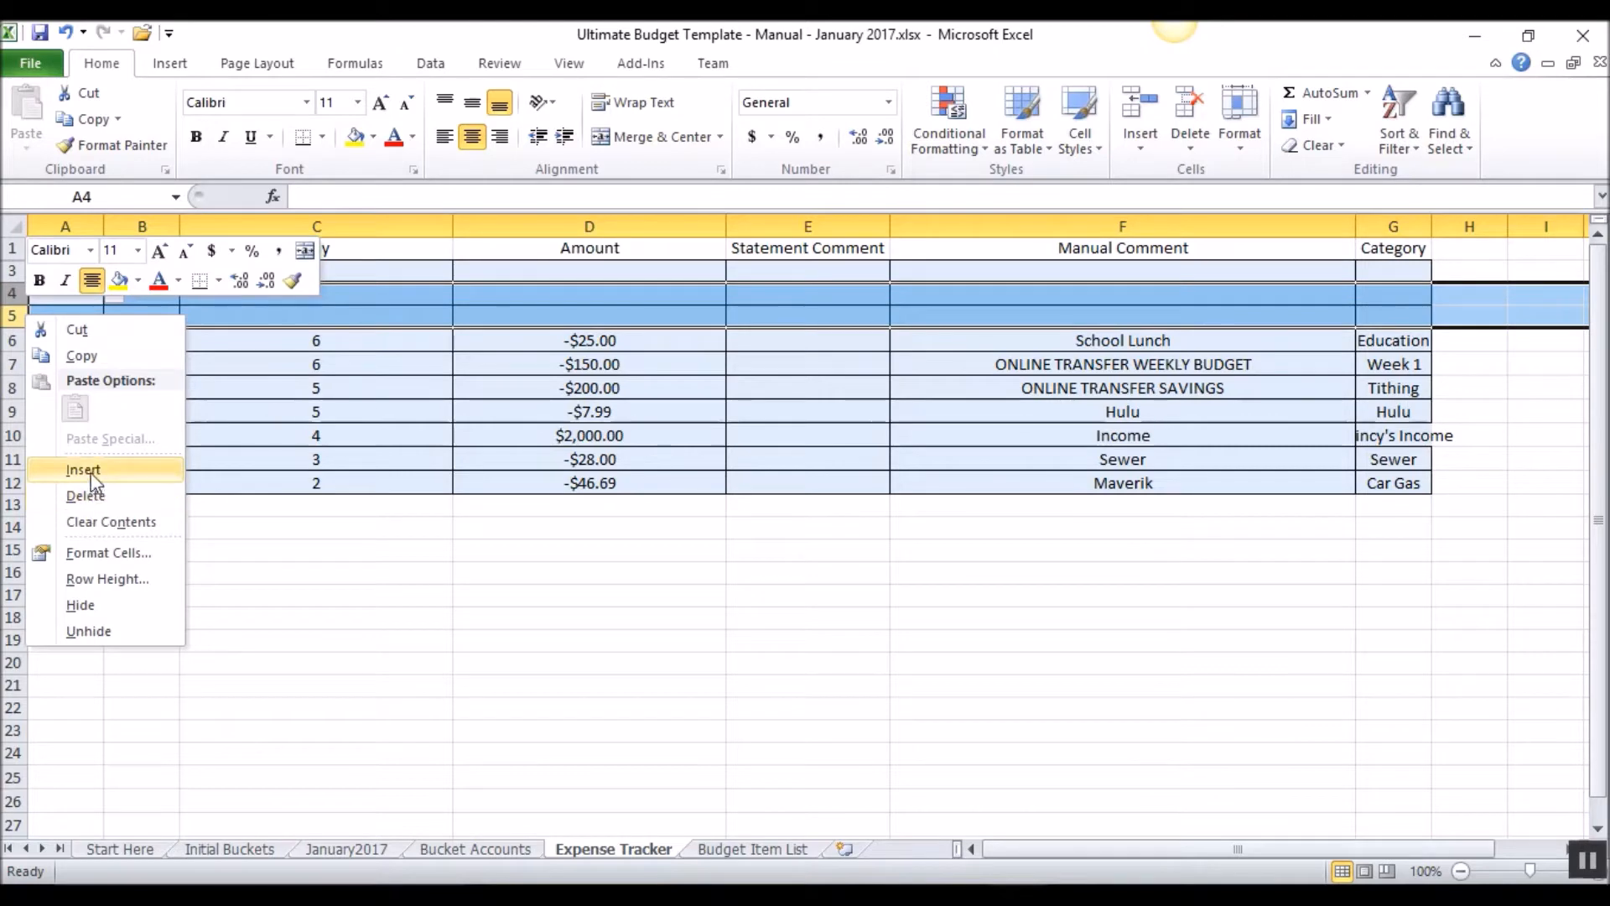
left_click(83, 470)
right_click(15, 304)
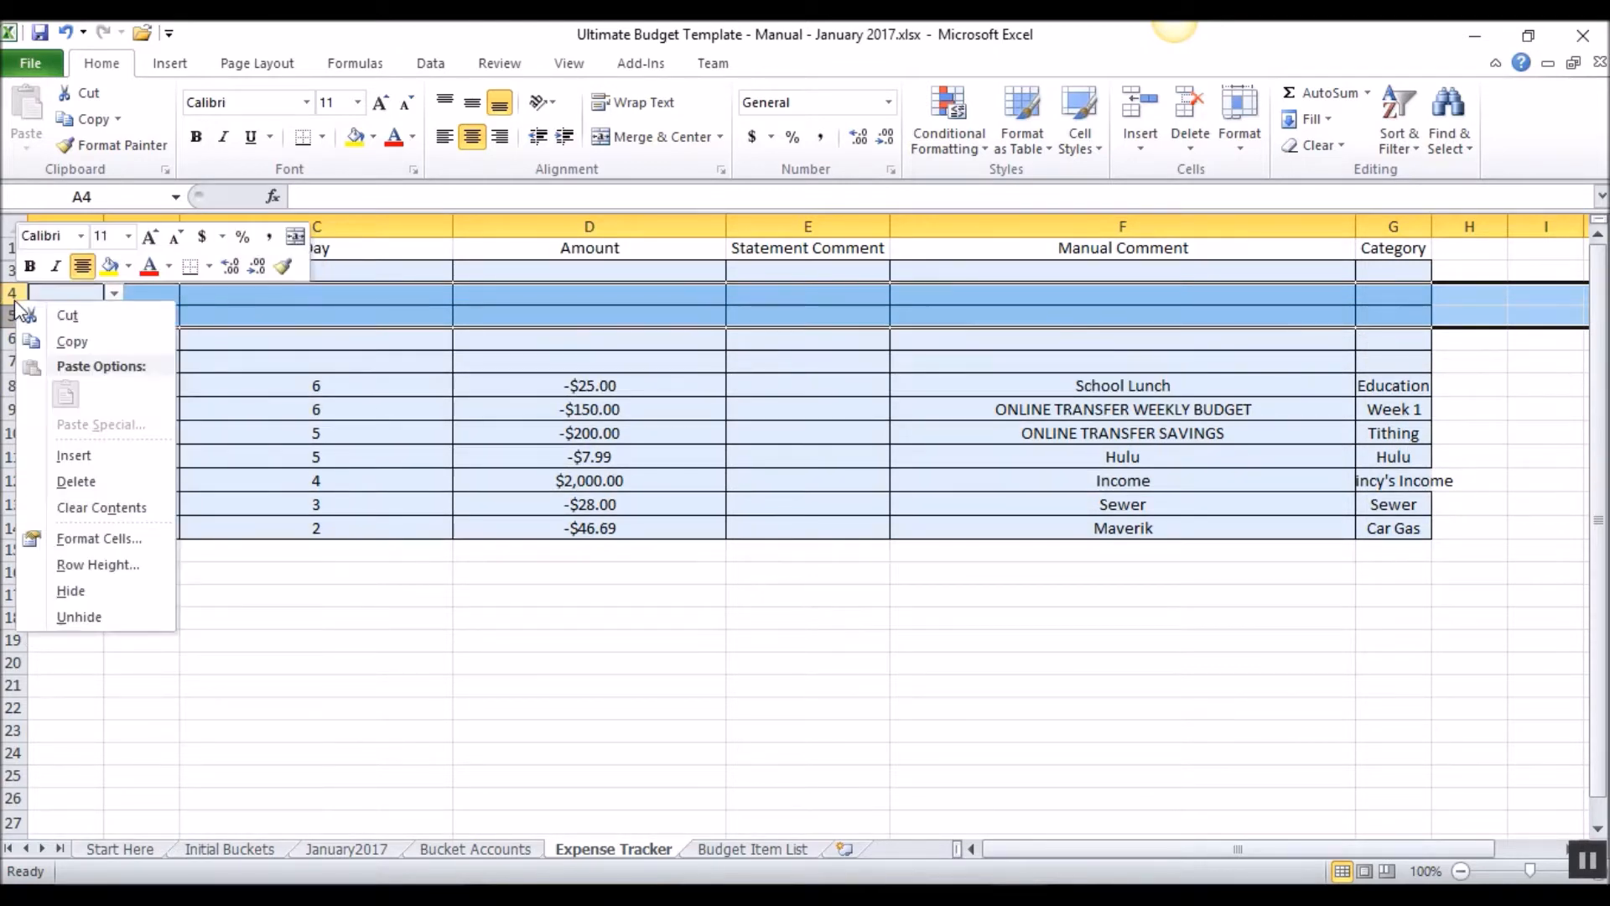
left_click(73, 456)
left_click(12, 294)
right_click(13, 294)
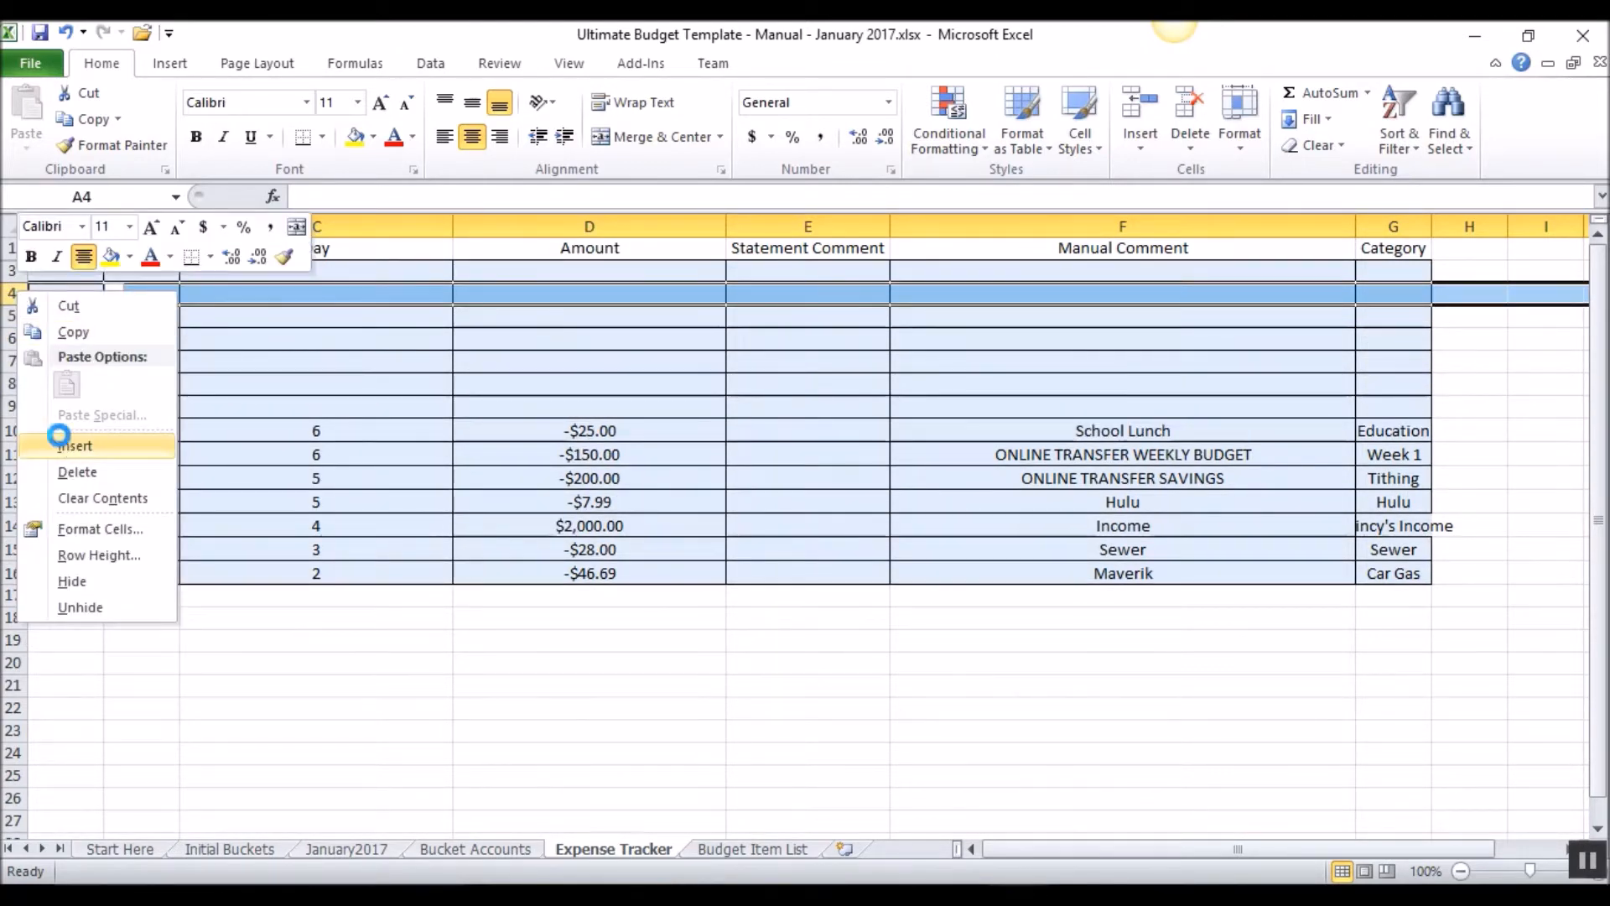
left_click(72, 446)
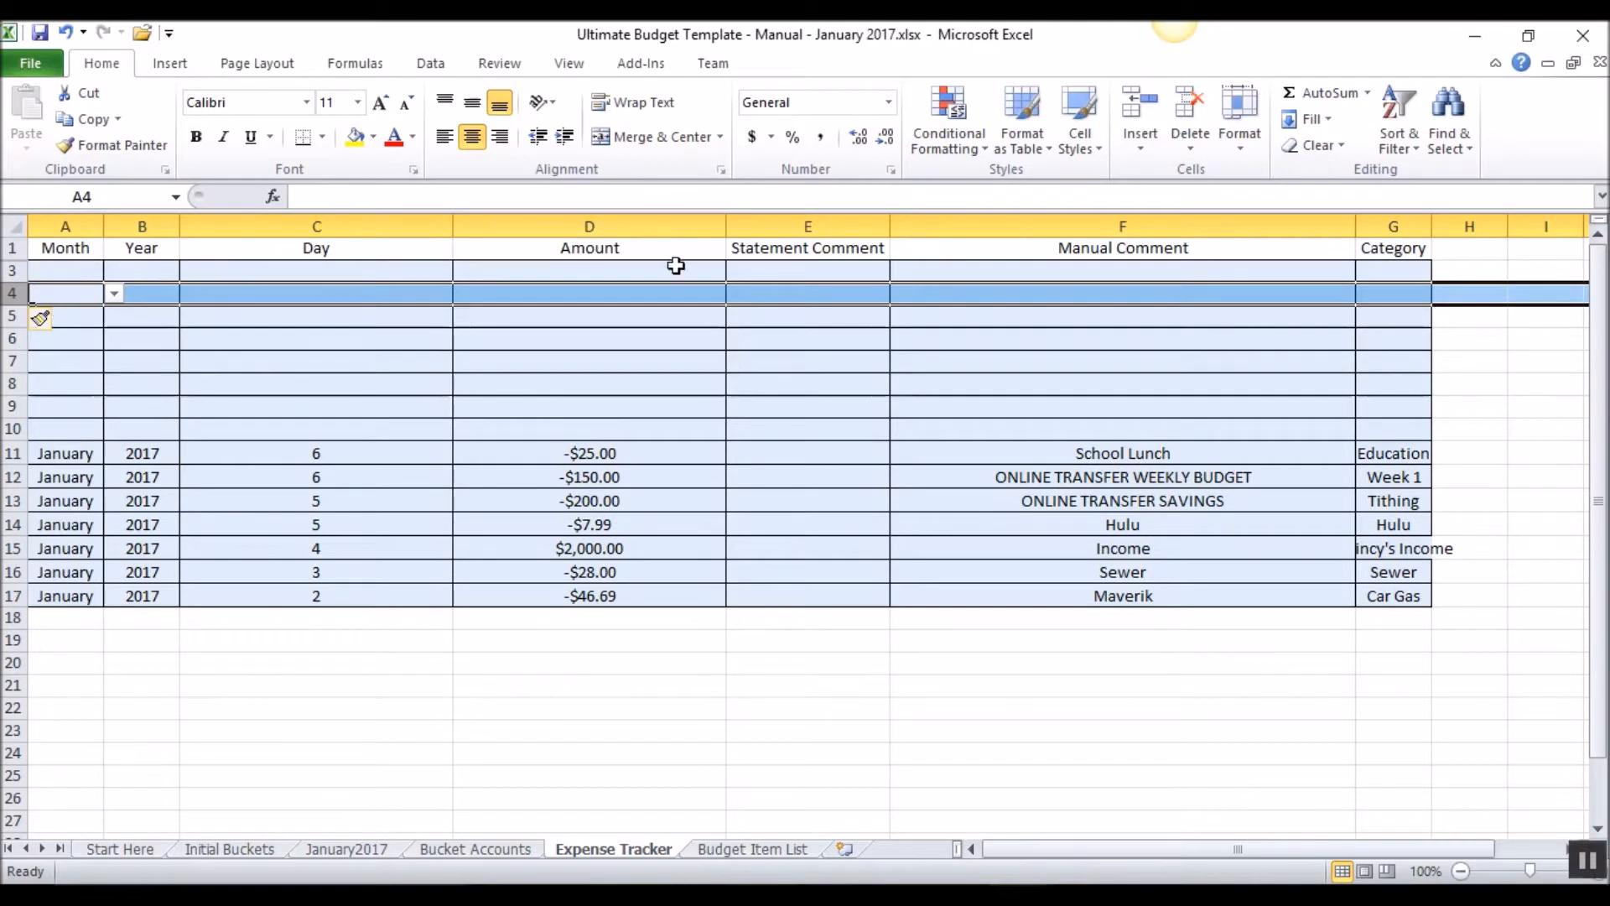
Fill the January and 2017 values upward from the existing entries through row 4 of the Expense Tracker.
left_click(81, 433)
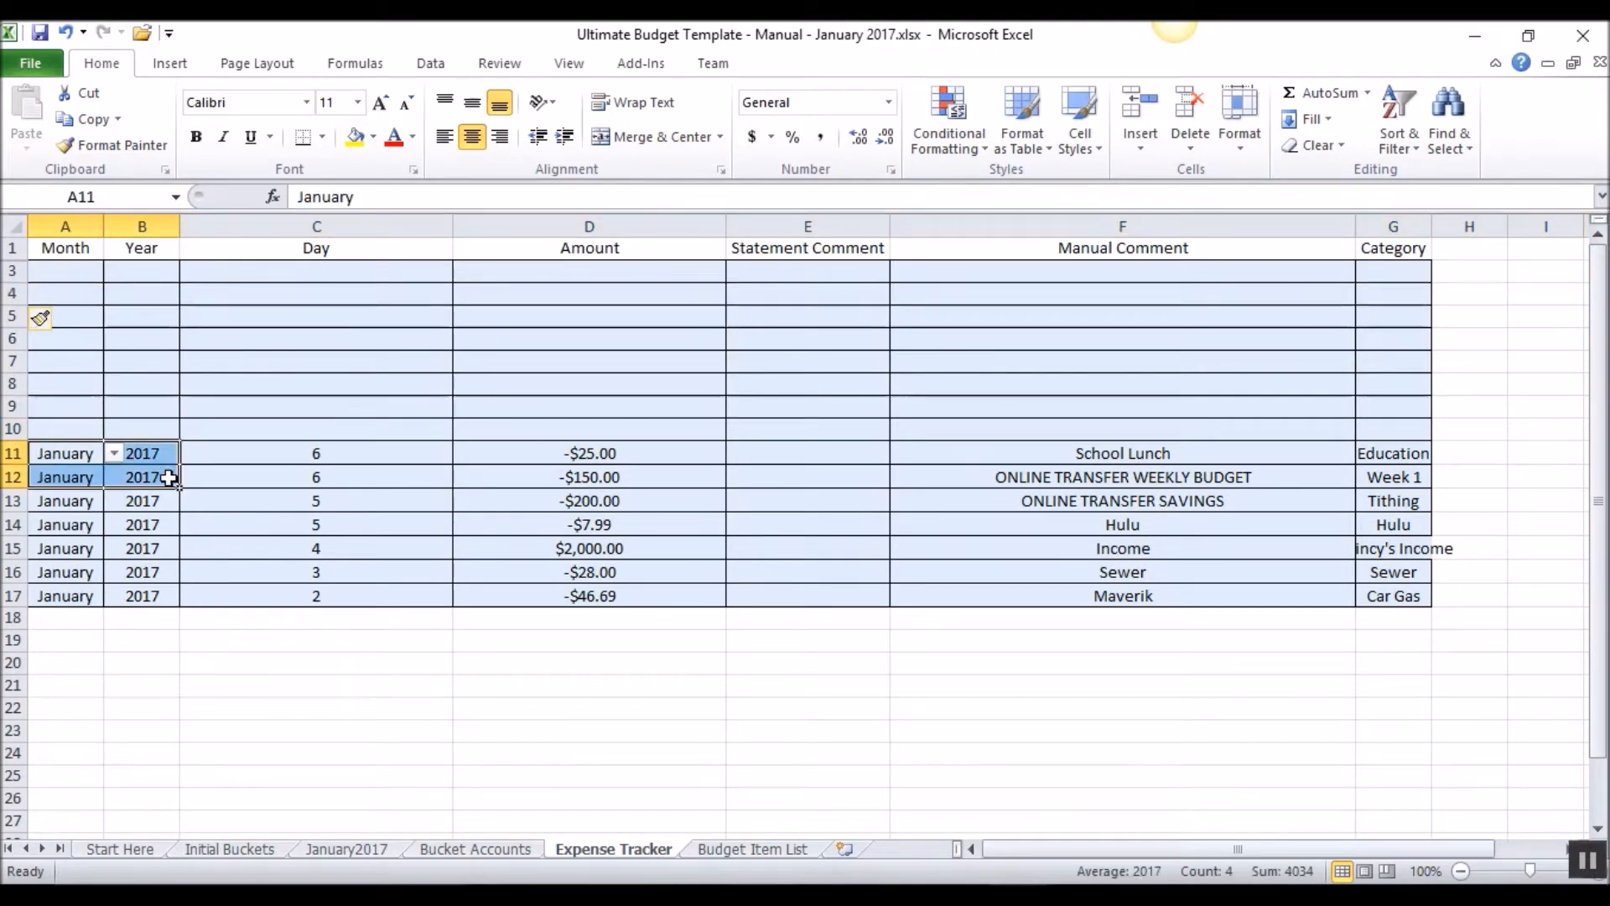
left_click_drag(179, 488, 174, 362)
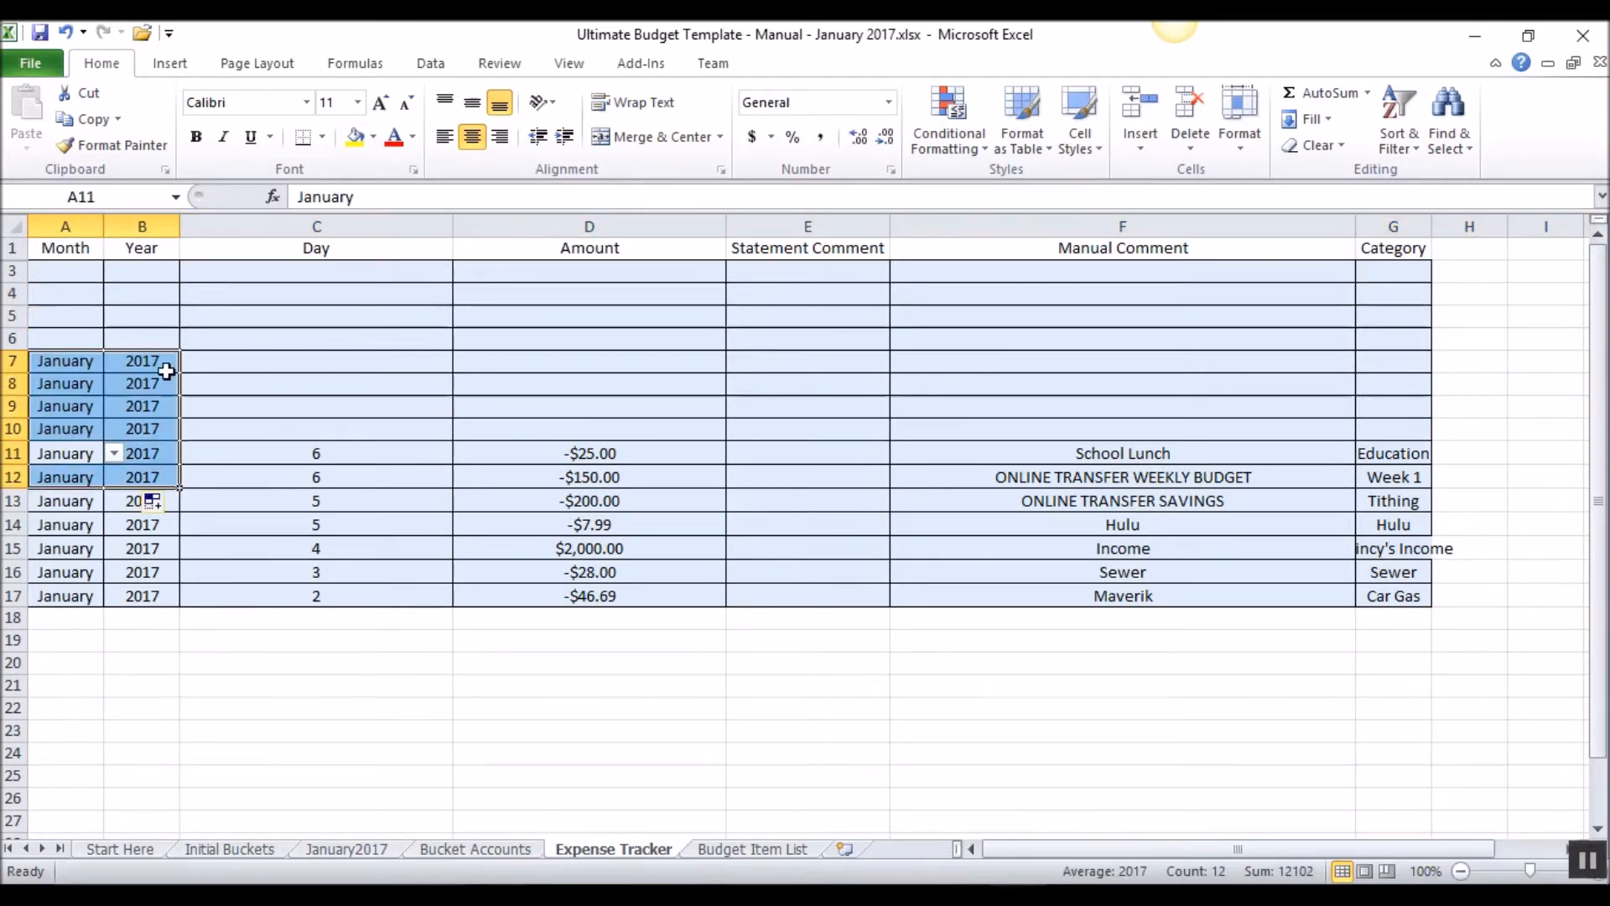
left_click_drag(179, 487, 176, 283)
Enter 7 as the day for the two new entries in rows 10 and 9.
left_click(316, 430)
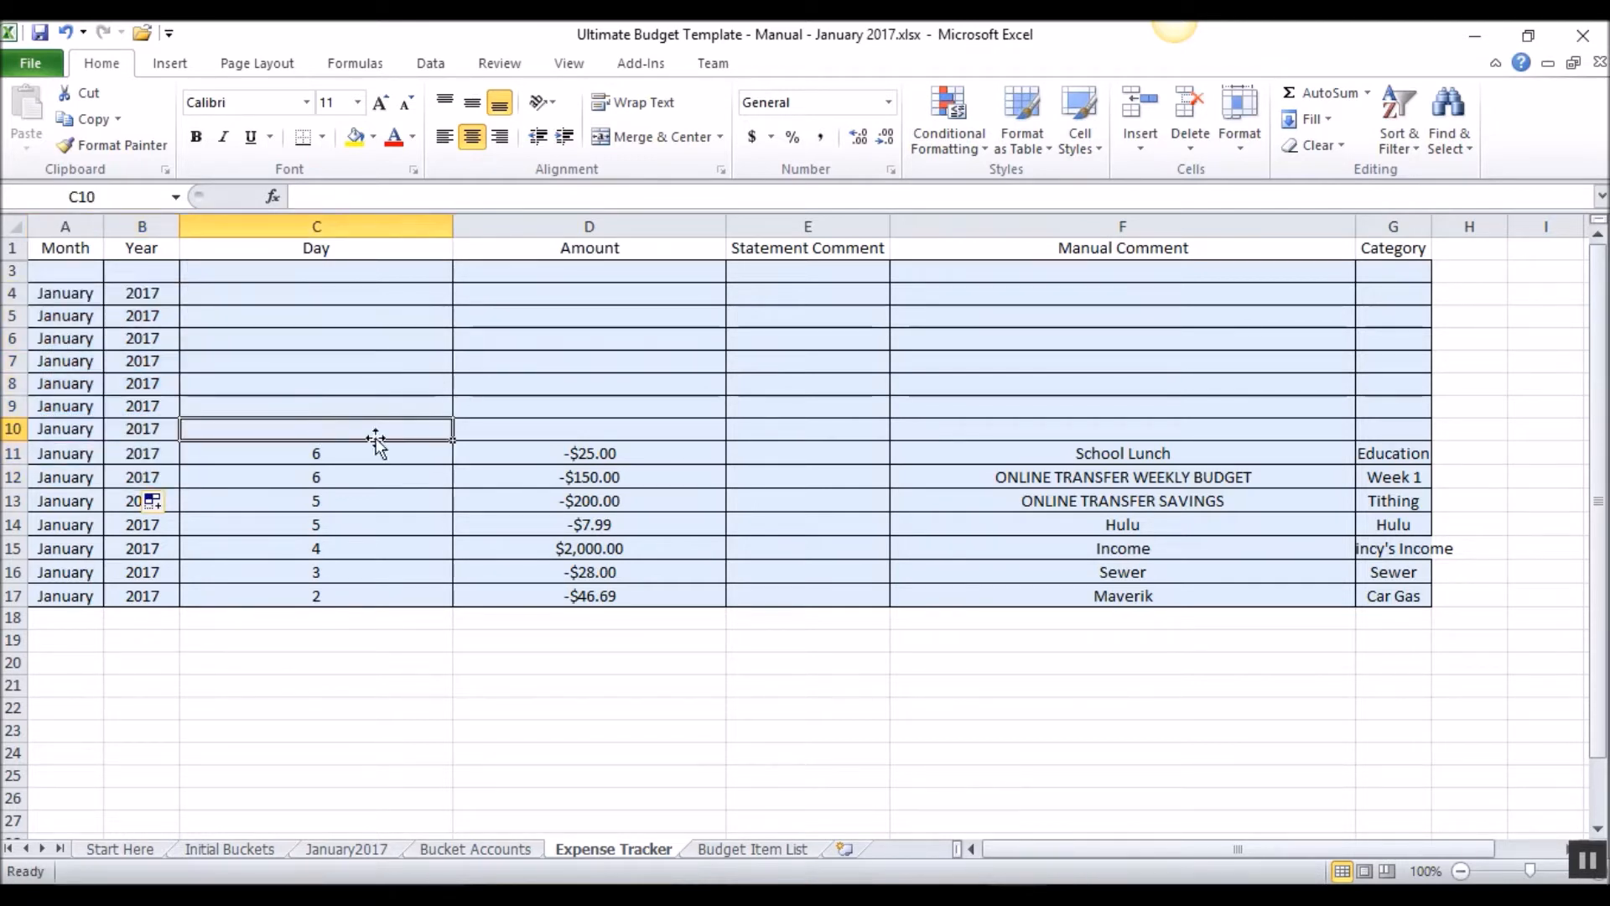
type("7")
key("Up")
type("7")
key("Up")
key("Right")
key("Down")
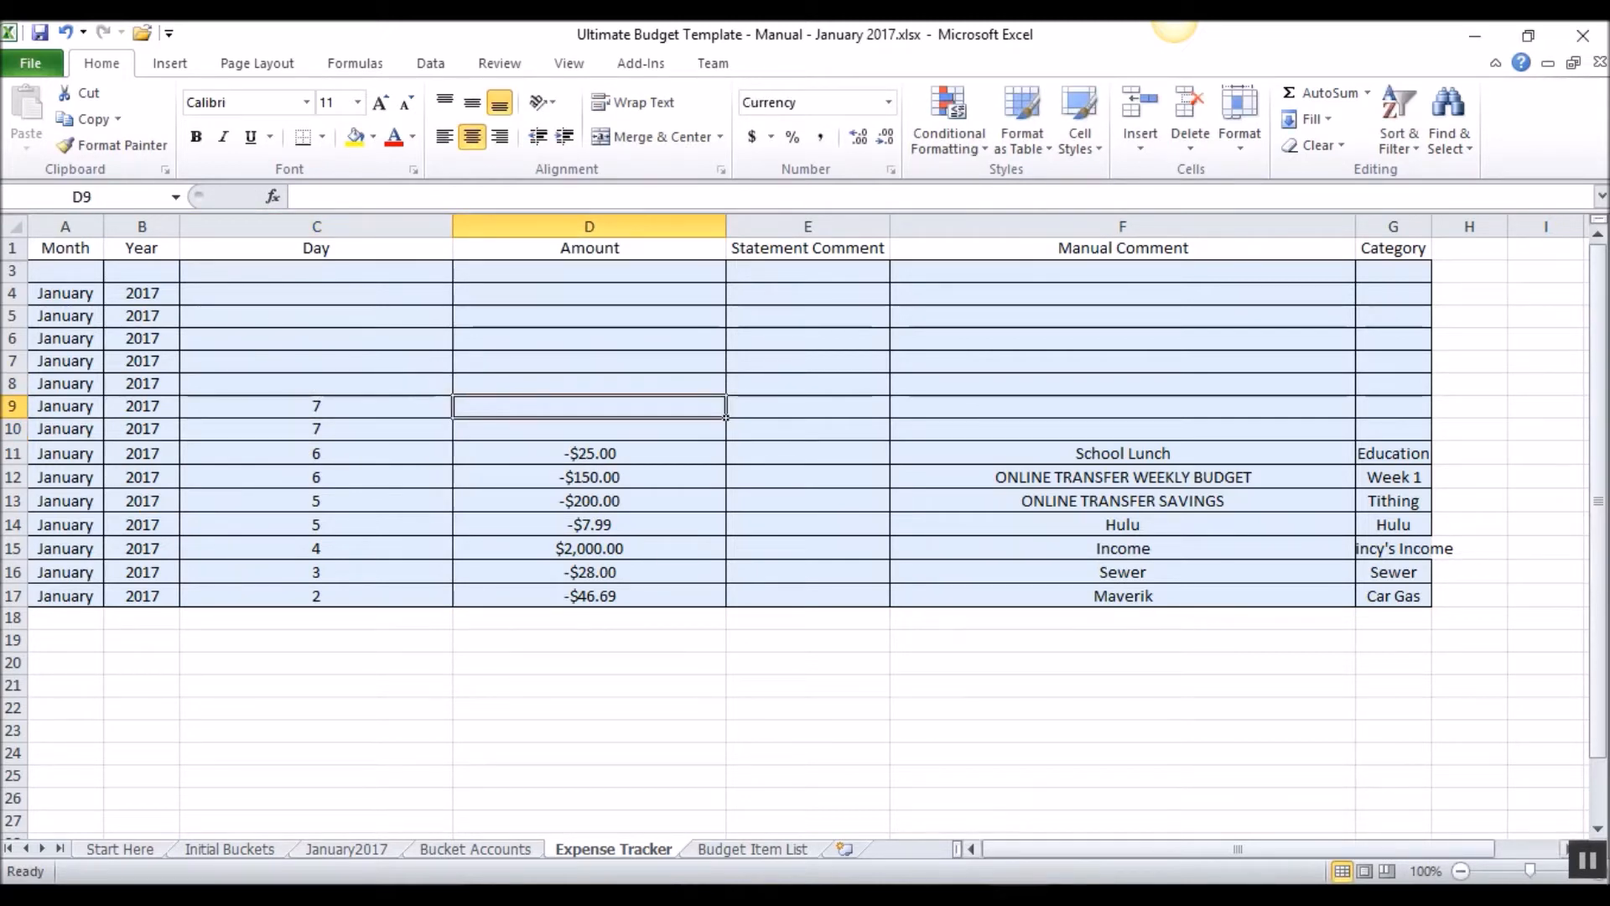
Look up the Maverik transaction in Checking2 (2).csv and enter its amount of -45.9 in row 10 of the Expense Tracker.
left_click(851, 796)
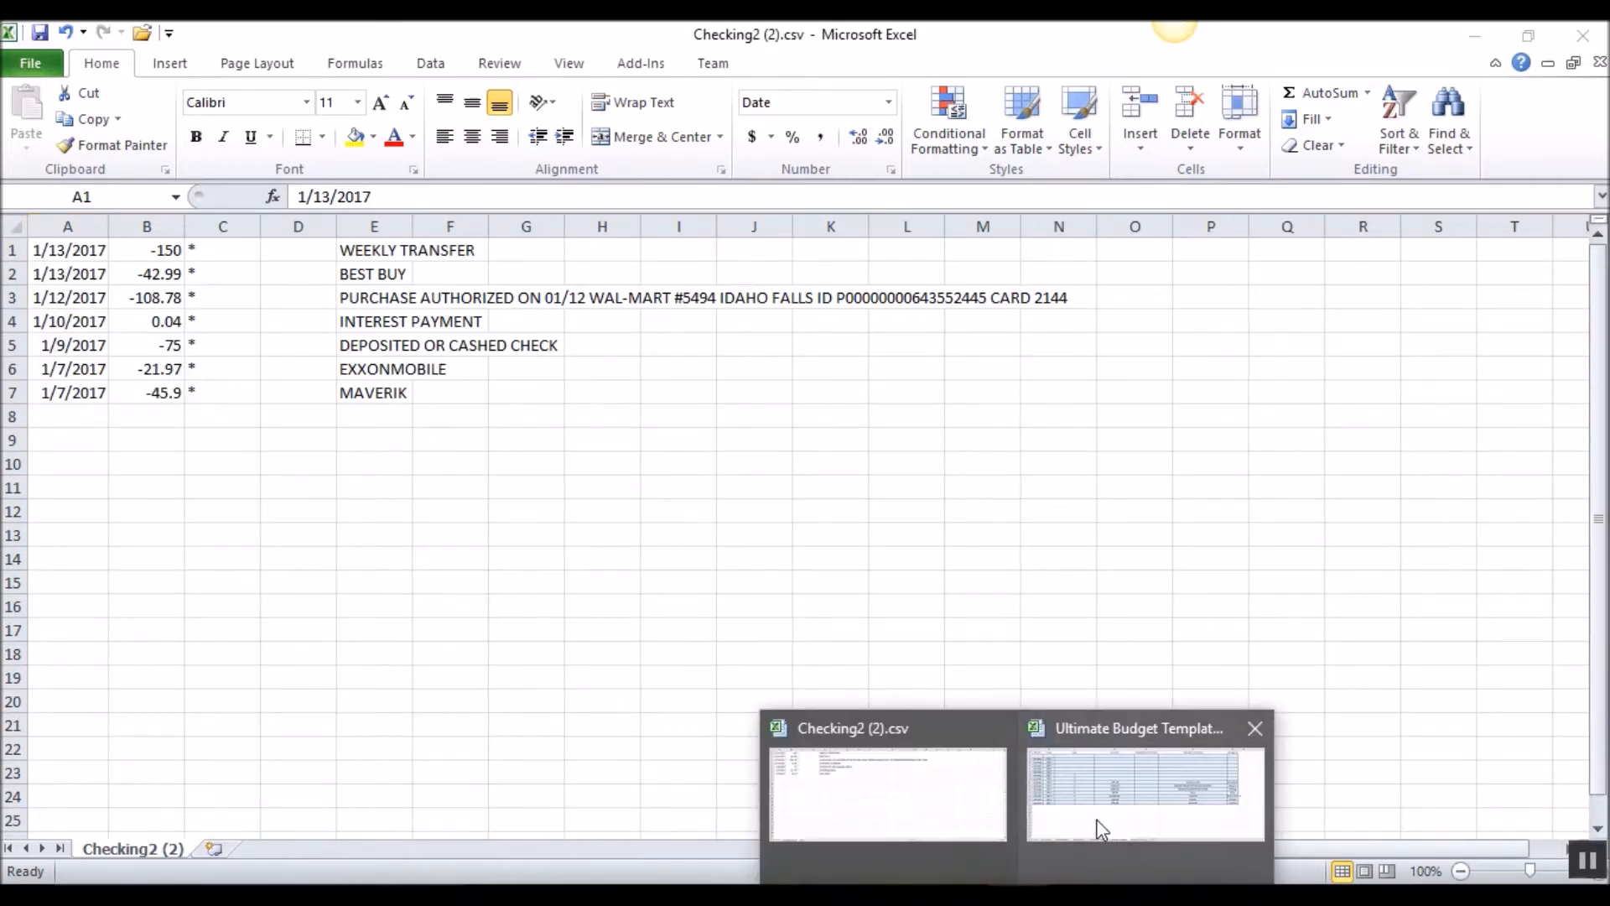
left_click(1096, 826)
left_click(596, 425)
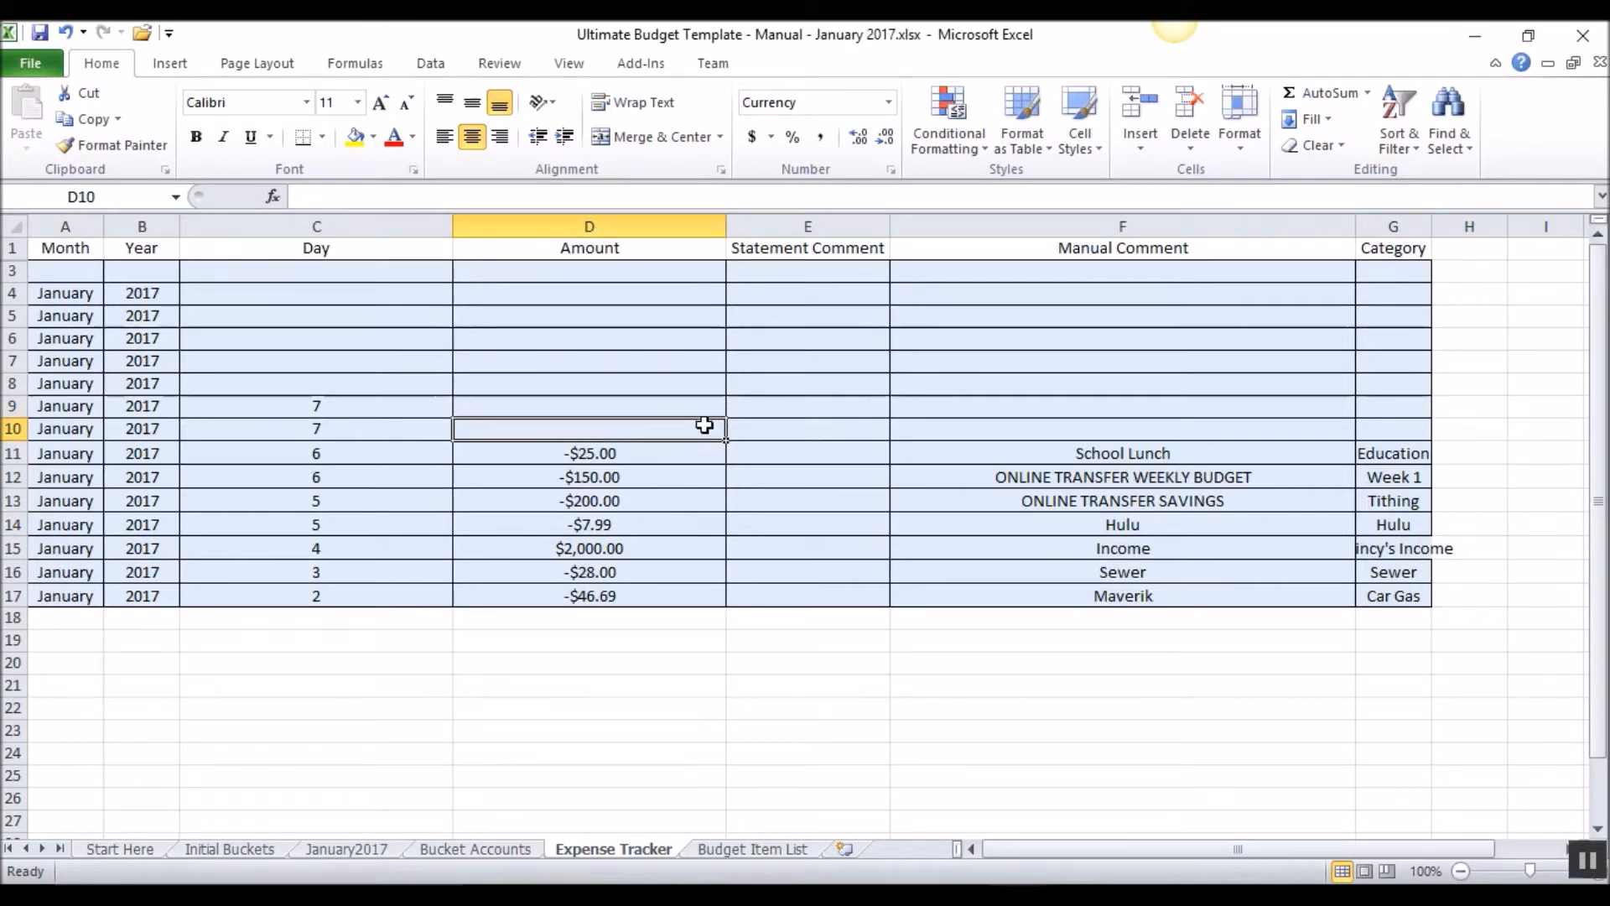
type("-49")
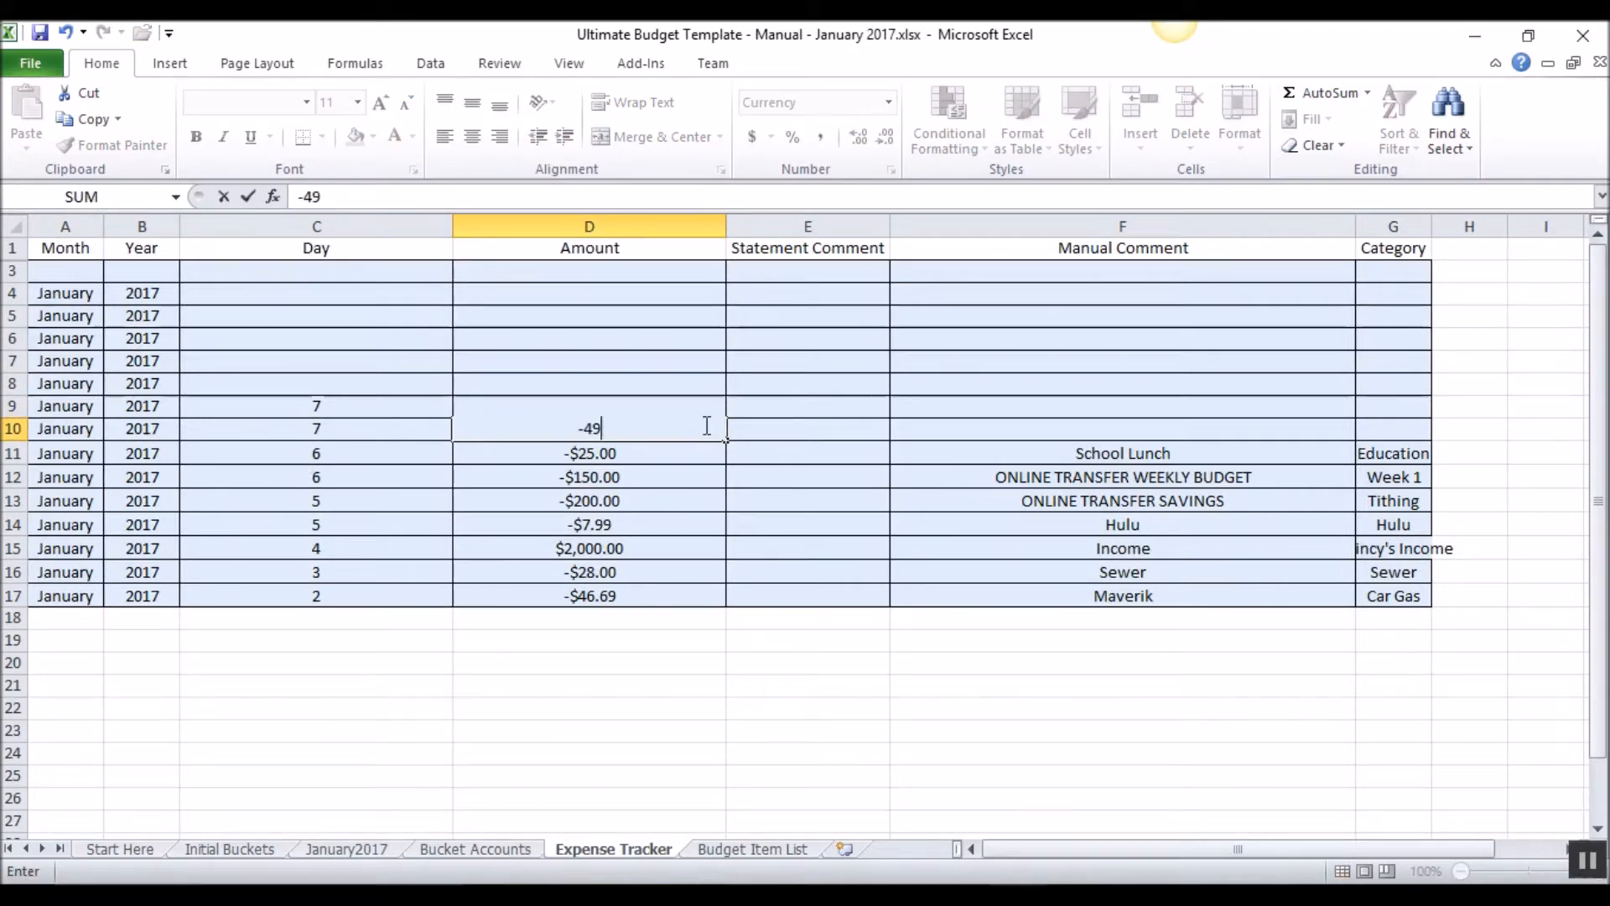
key("BackSpace")
left_click(961, 821)
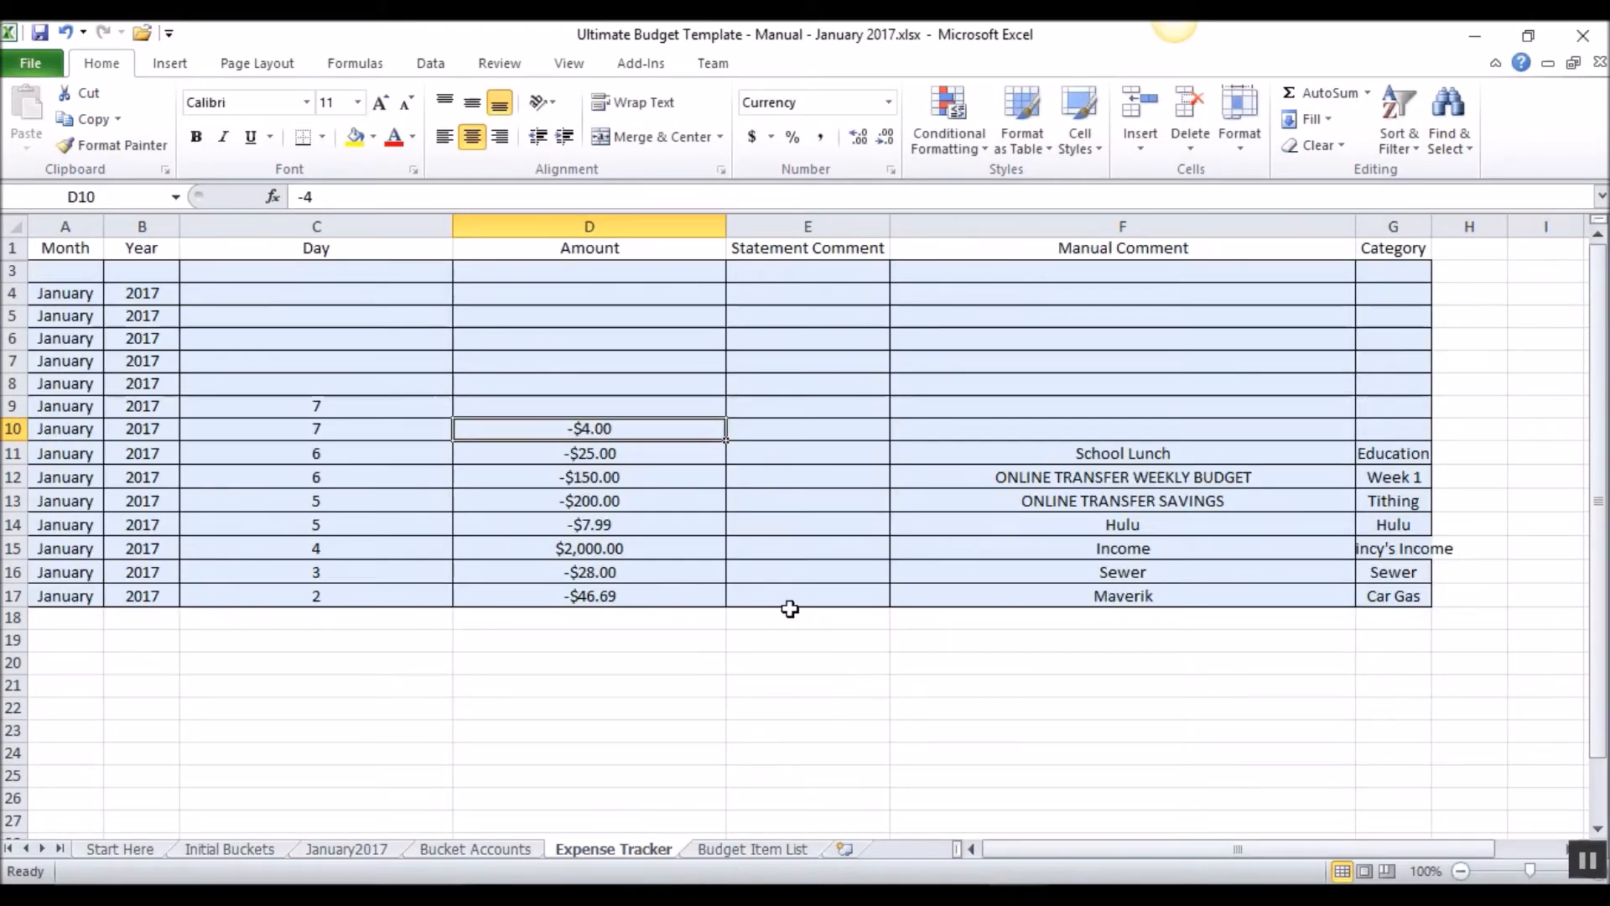
left_click(1017, 896)
left_click(896, 827)
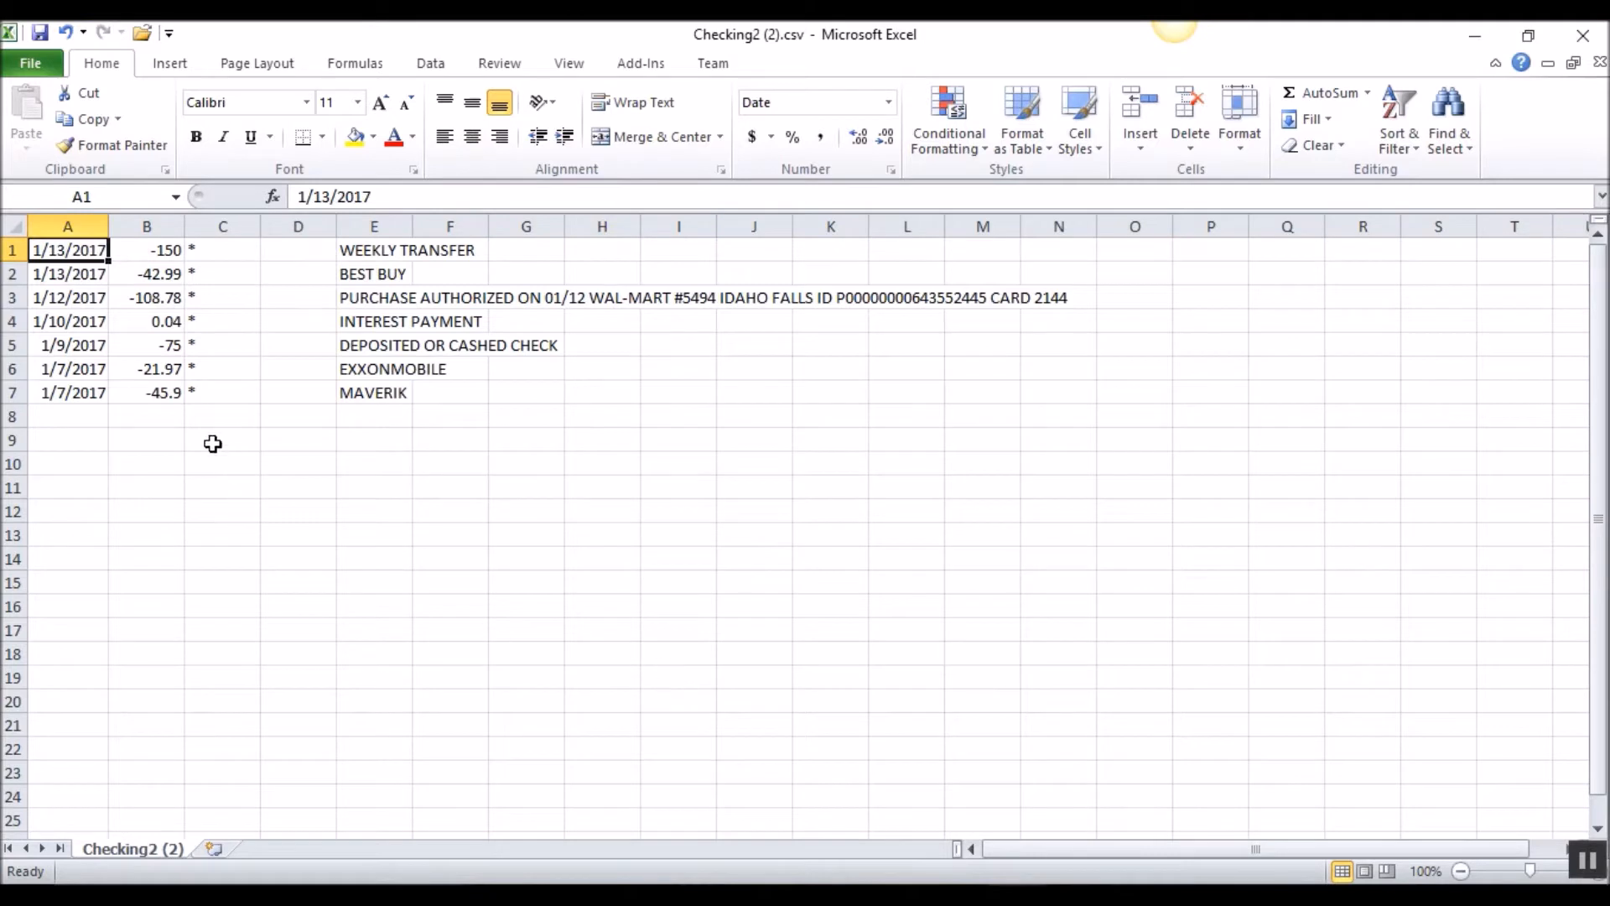
left_click(1067, 812)
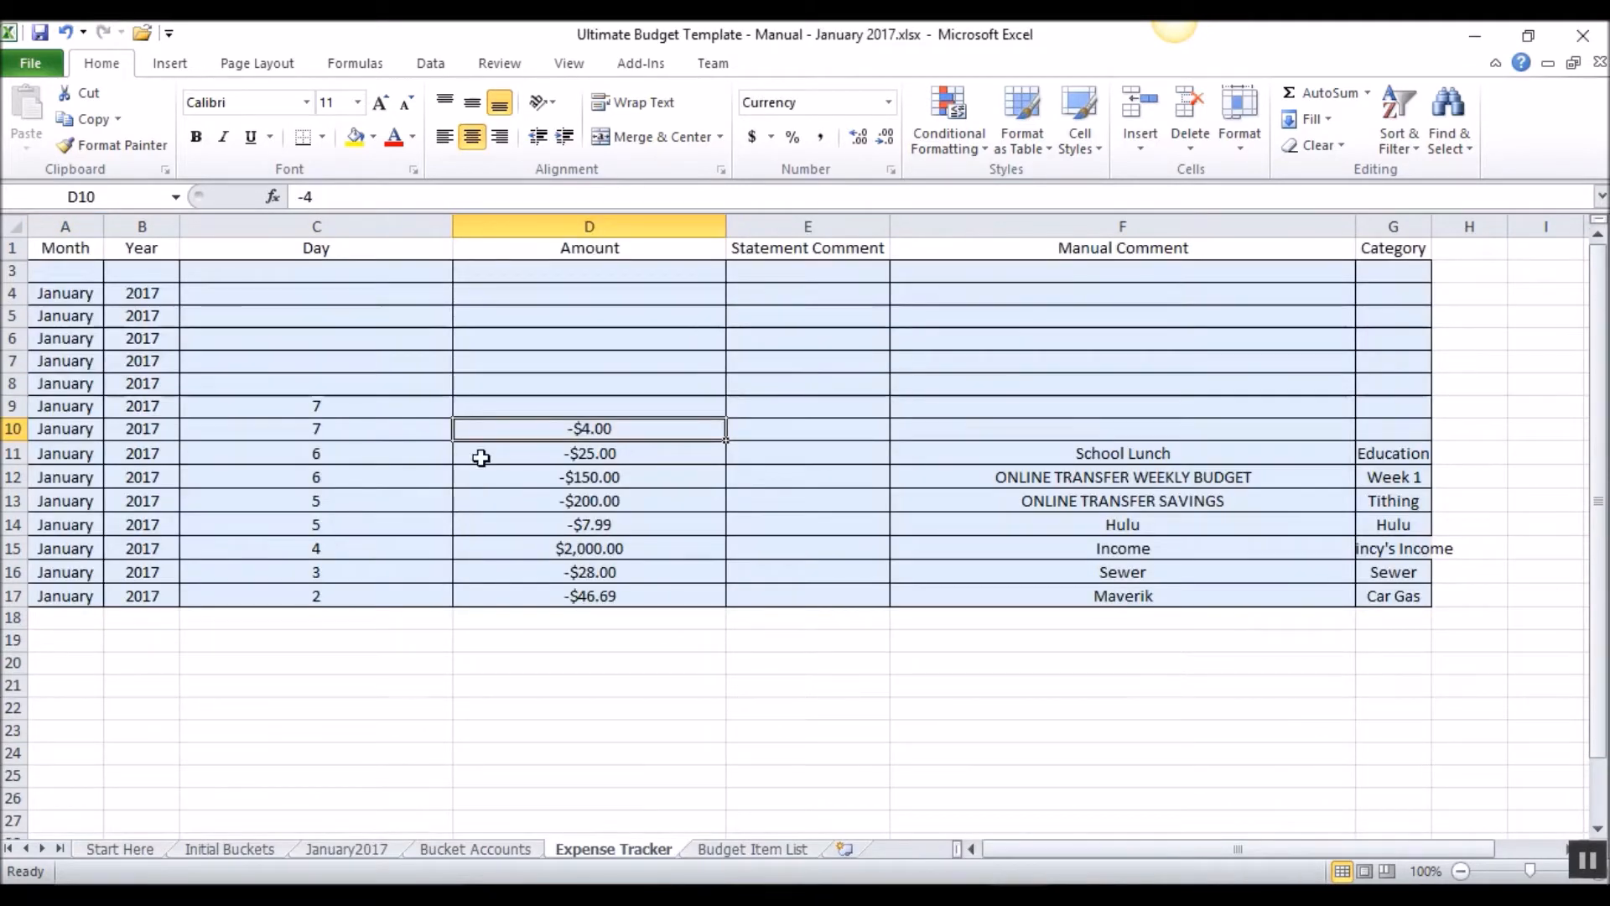
type("-$45")
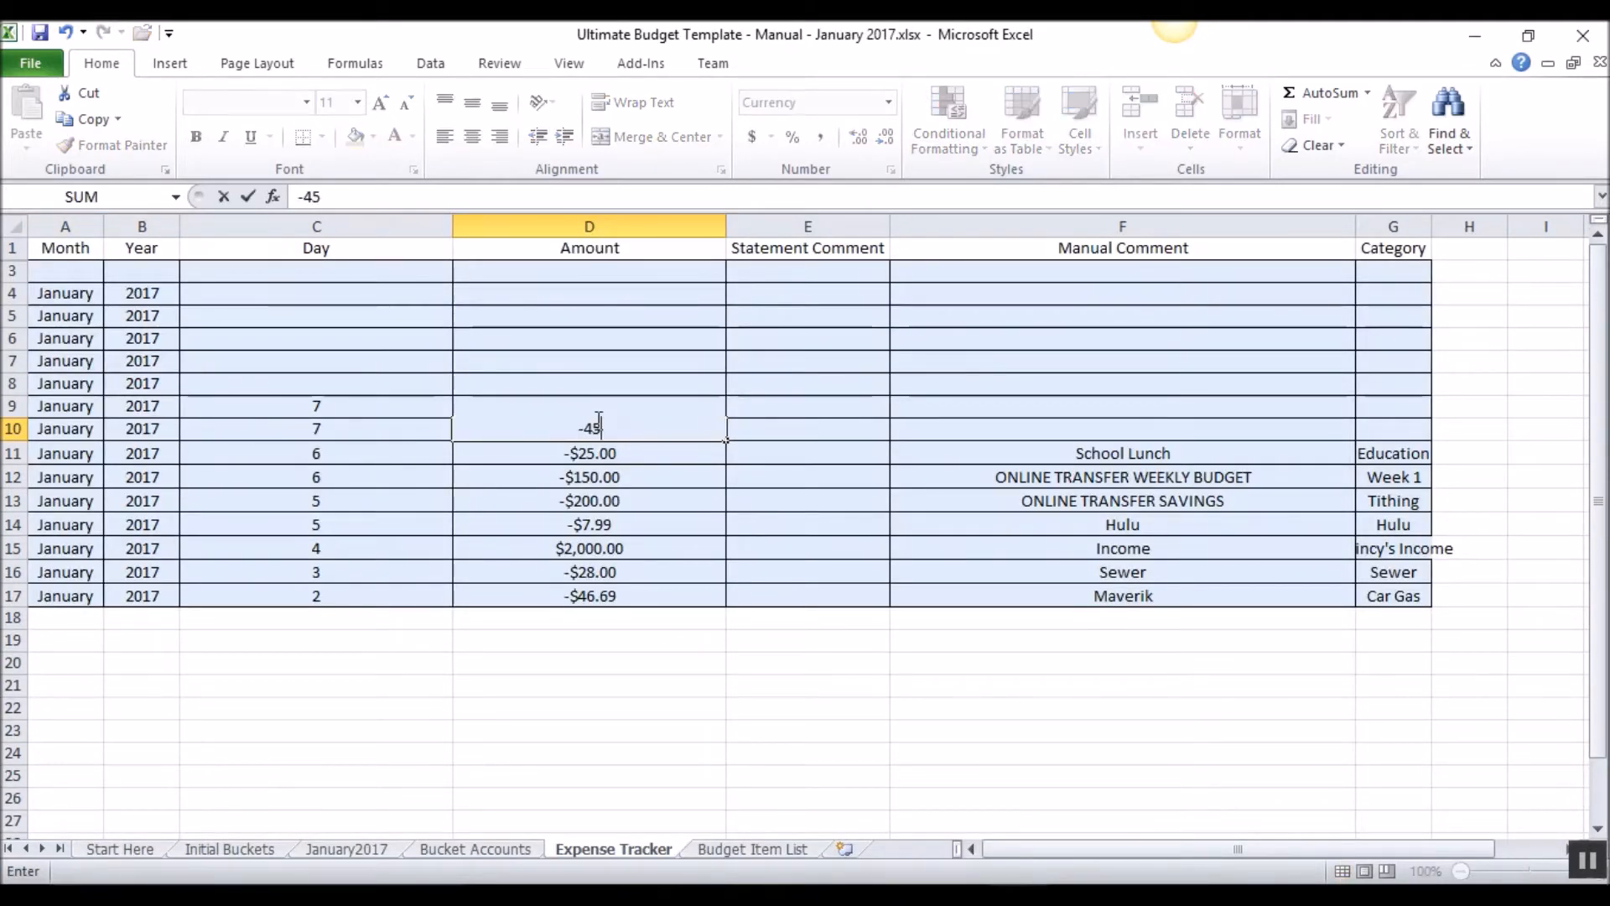
type(".9")
key("Return")
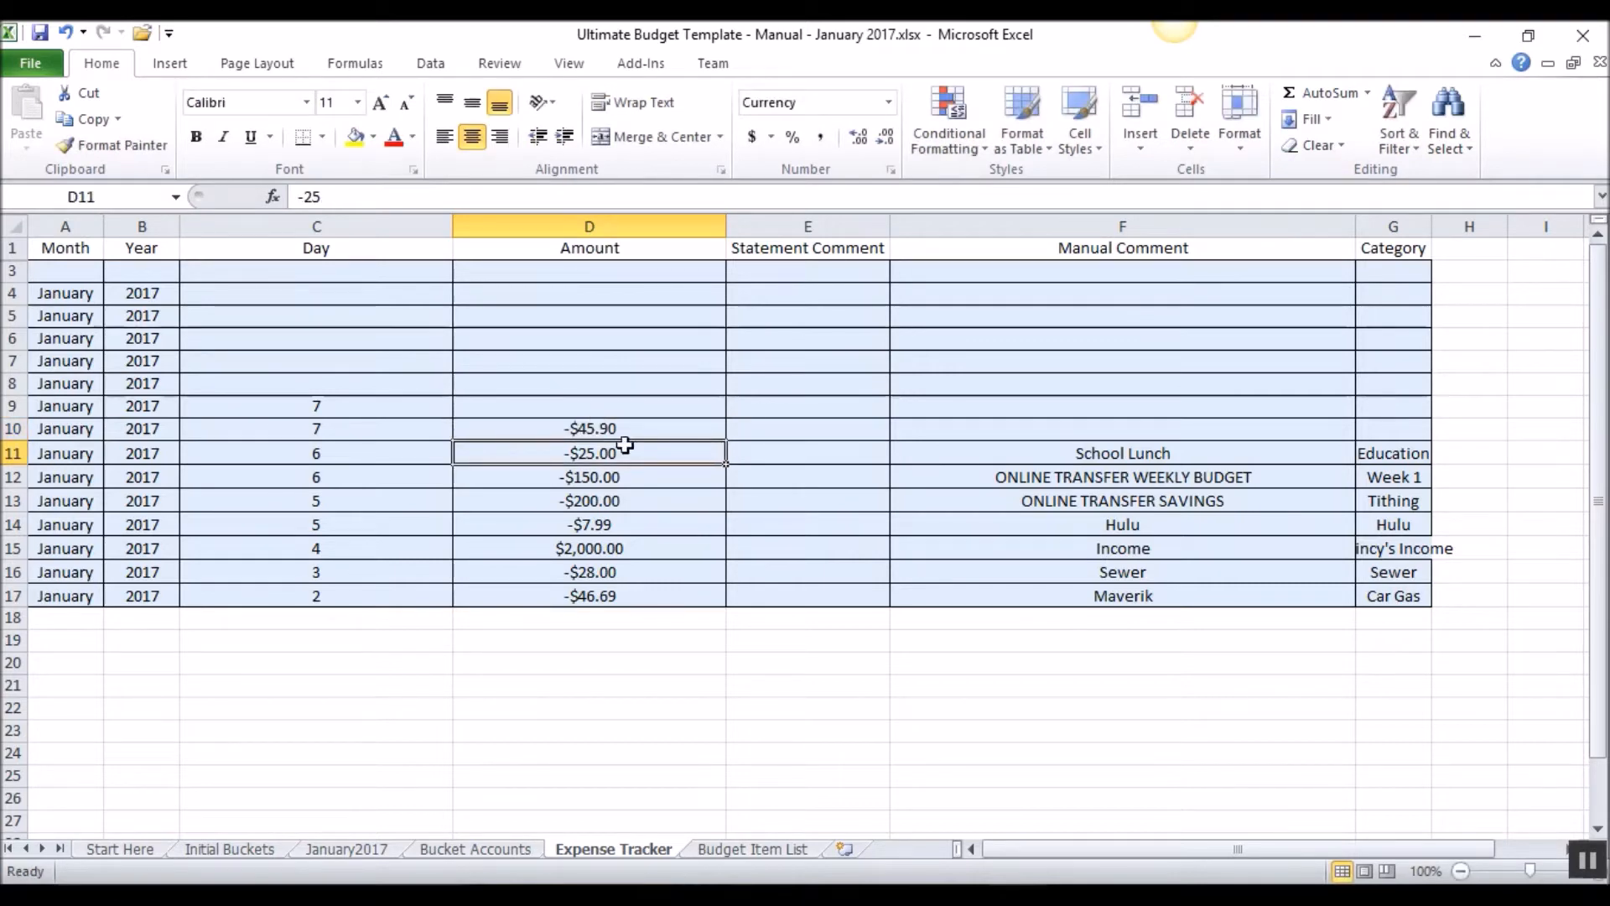
Look up the Exxonmobile transaction in Checking2 (2).csv and enter its amount of -21.97 in row 9 of the Expense Tracker.
mouse_move(1002, 845)
left_click(964, 827)
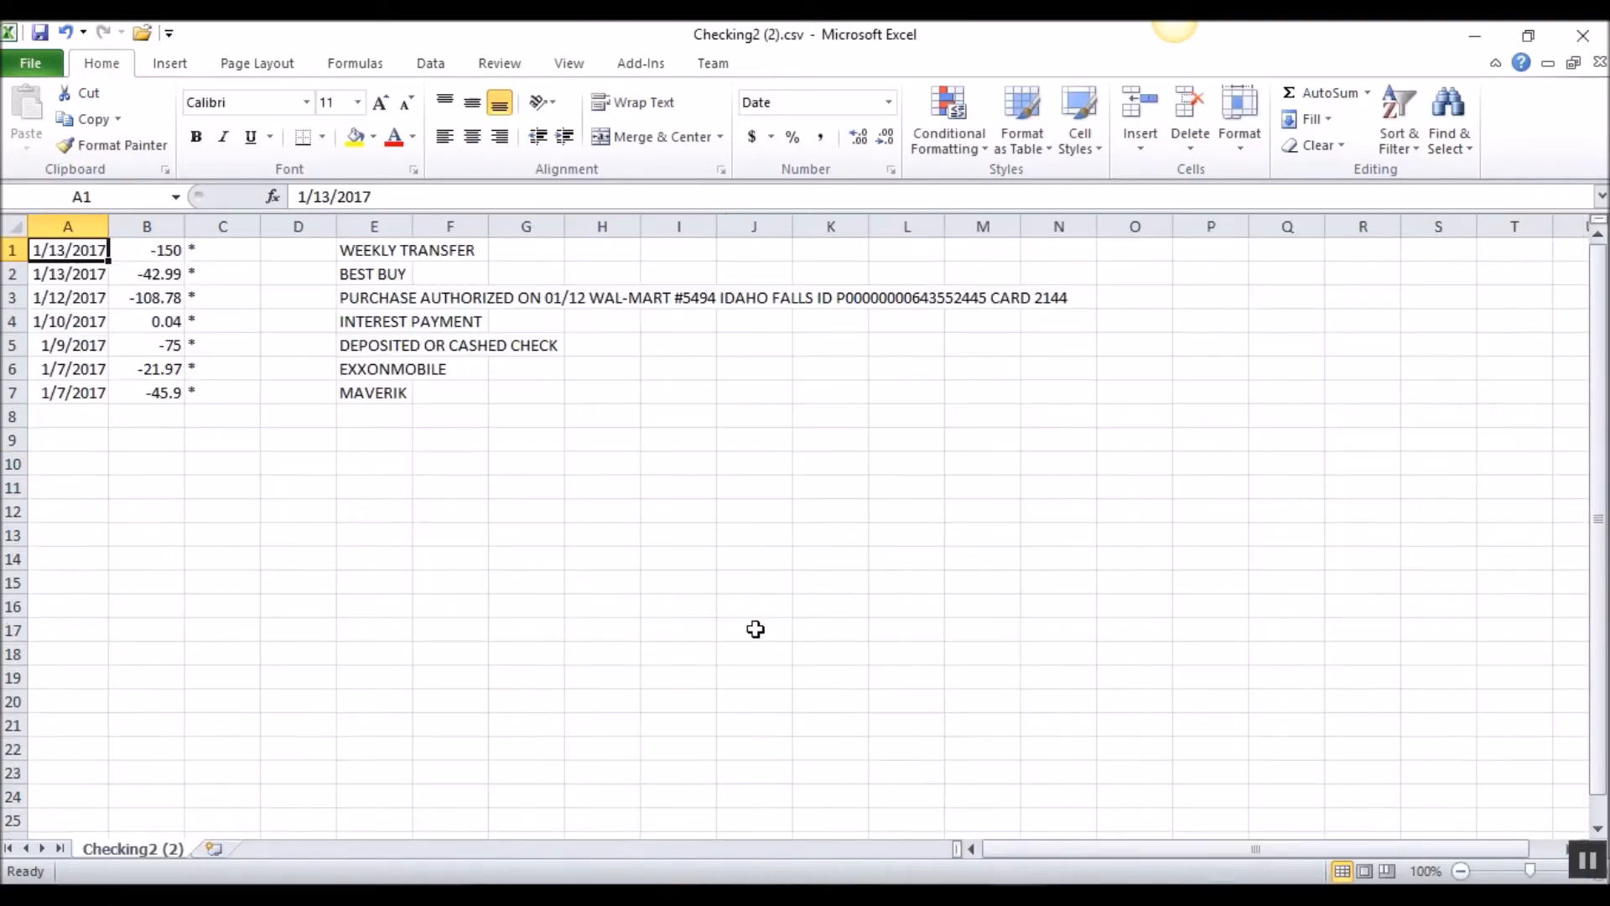
left_click(1009, 777)
left_click(605, 406)
type("-21.97")
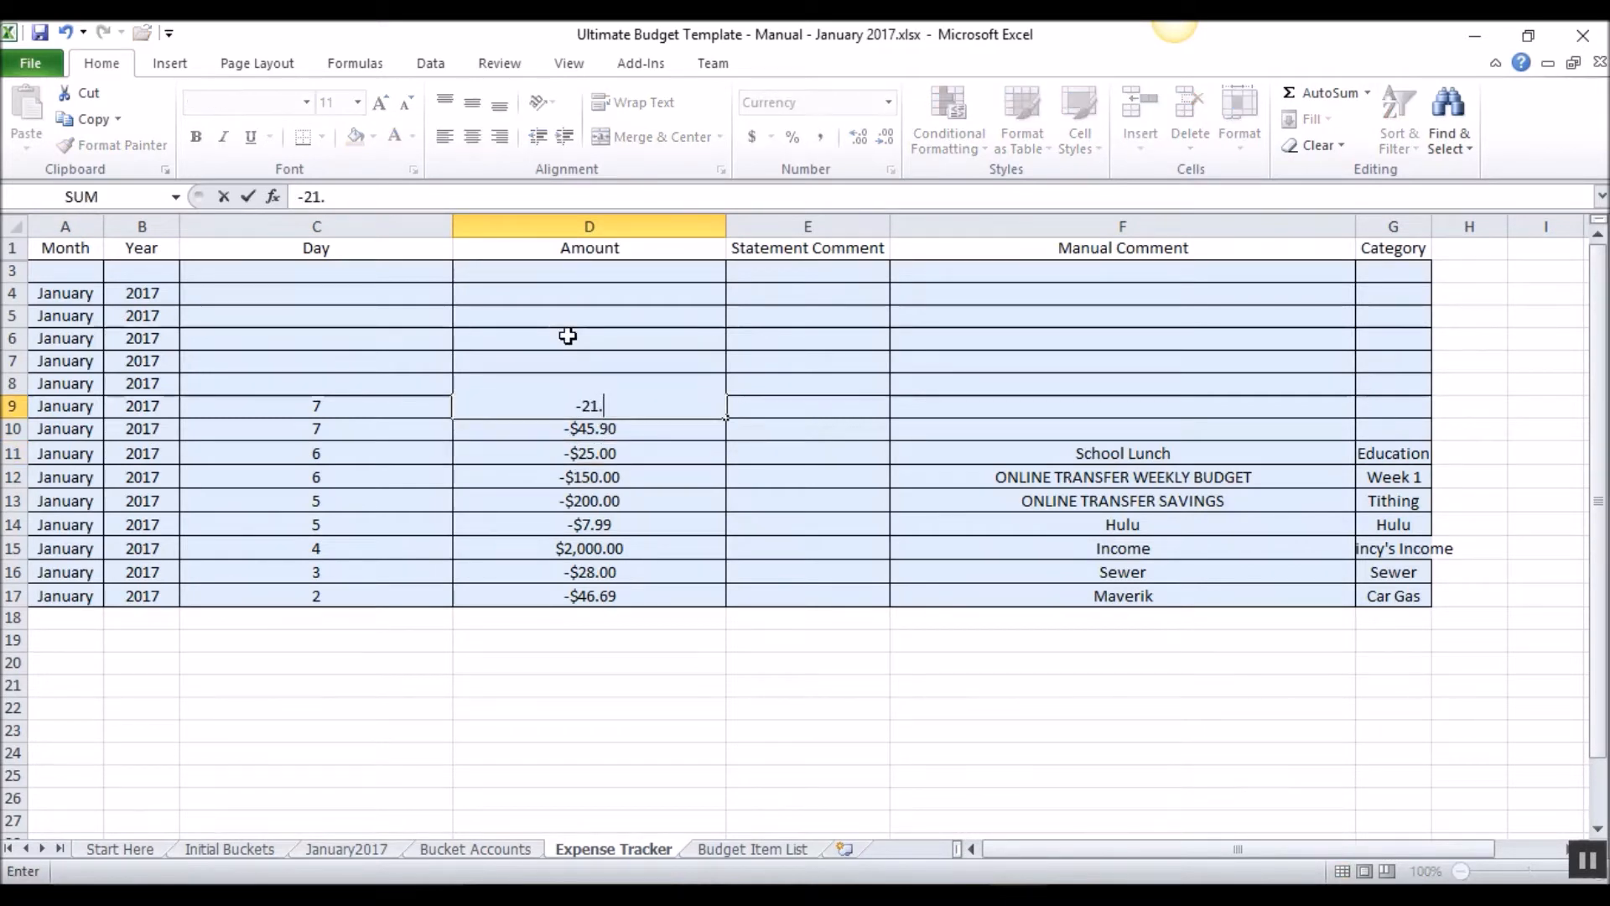
key("Return")
Enter GAS as the manual comment for both January 7 transactions in rows 10 and 9.
key("Right")
key("Right")
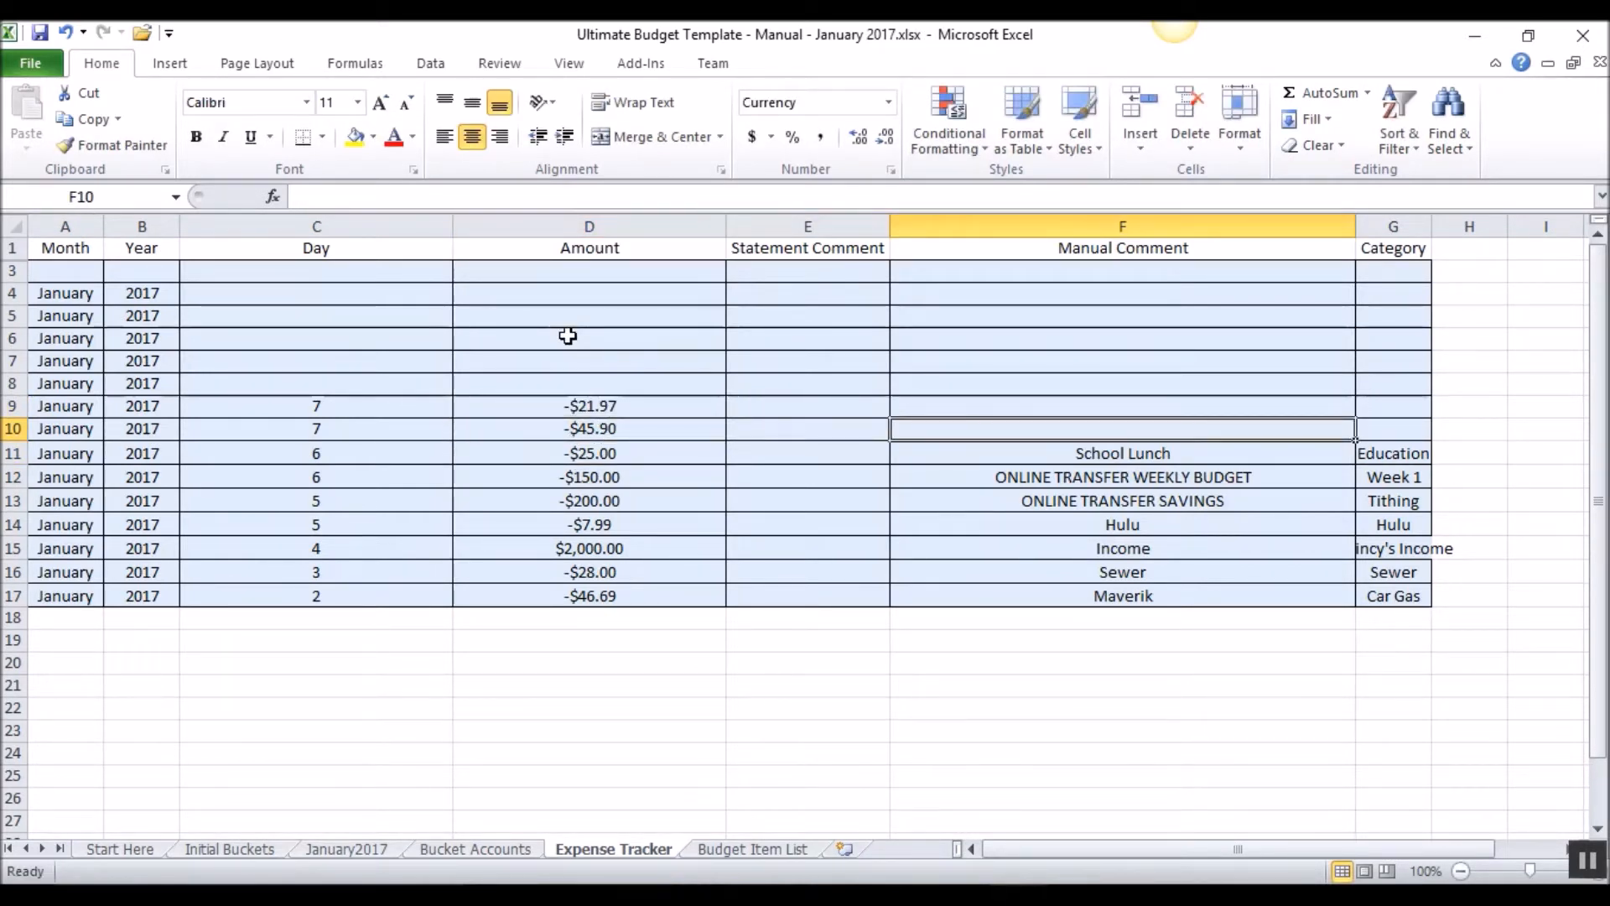
type("GAS")
key("Up")
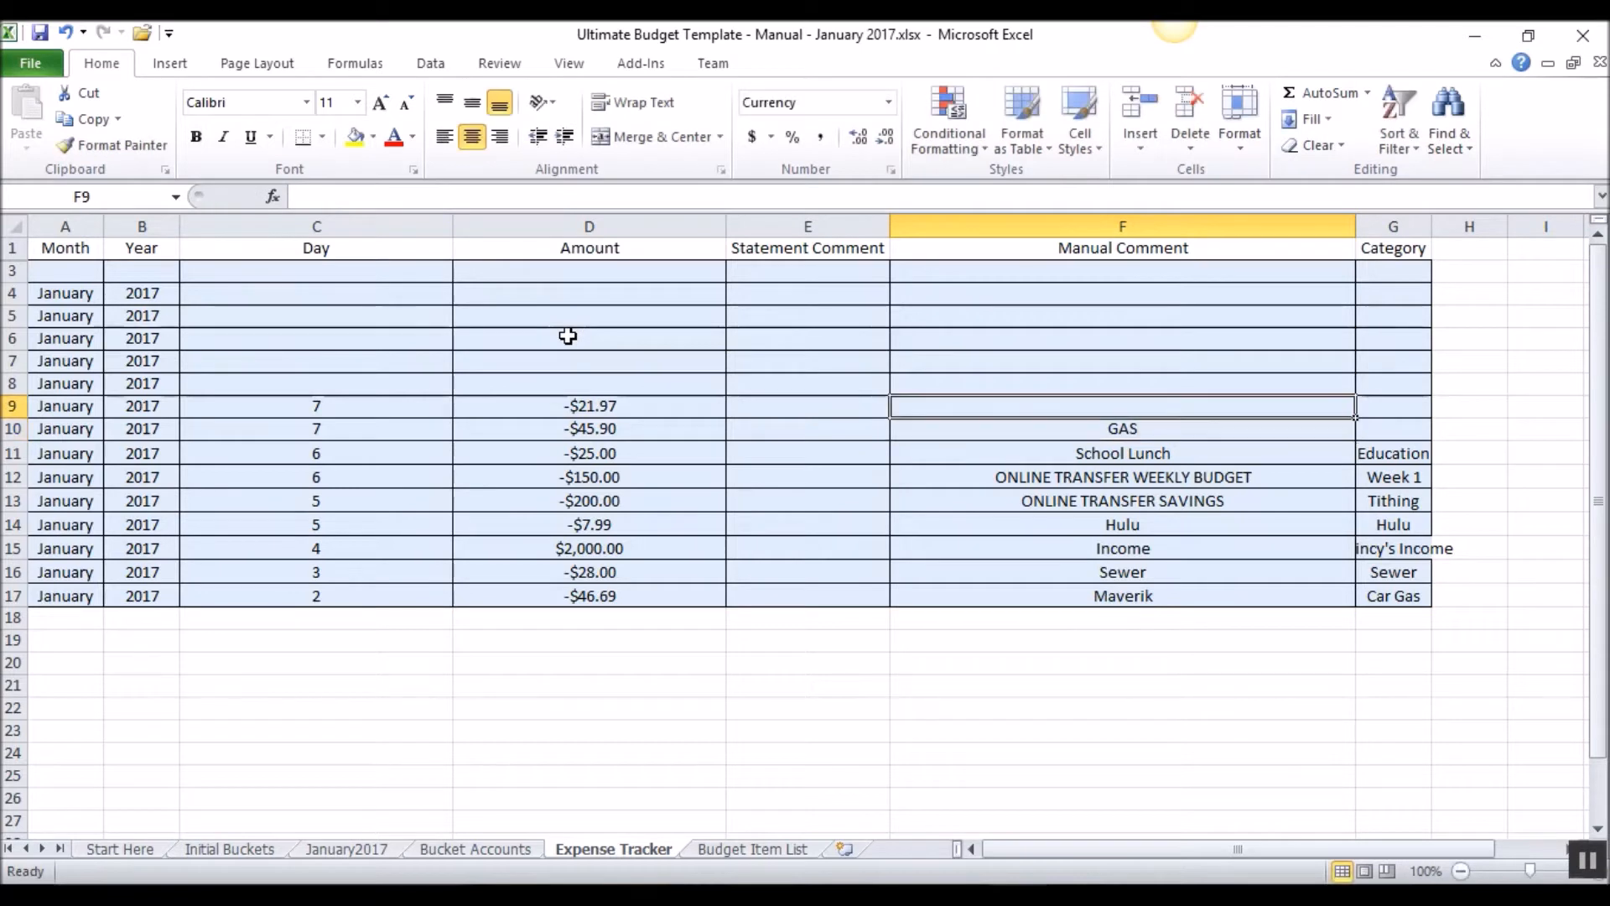
type("GAS")
key("Tab")
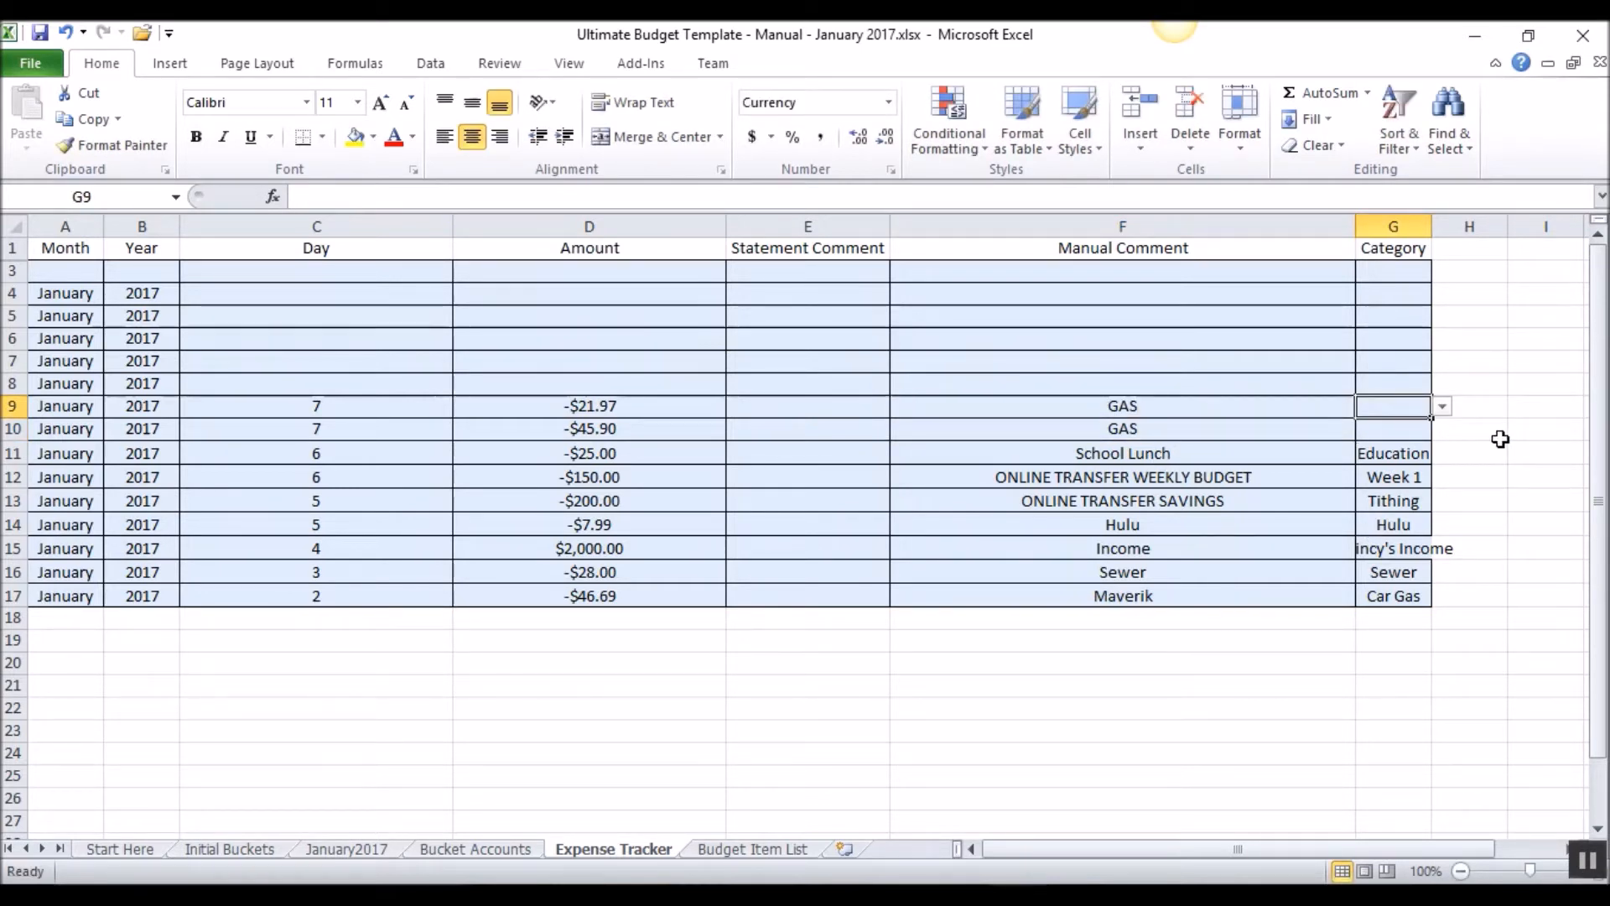
Set the category of both January 7 gas transactions in rows 9 and 10 to Car Gas.
left_click_drag(1191, 412, 1161, 428)
left_click(1376, 411)
left_click(1442, 406)
left_click(1395, 404)
type("Car Gas")
key("Return")
type("Car")
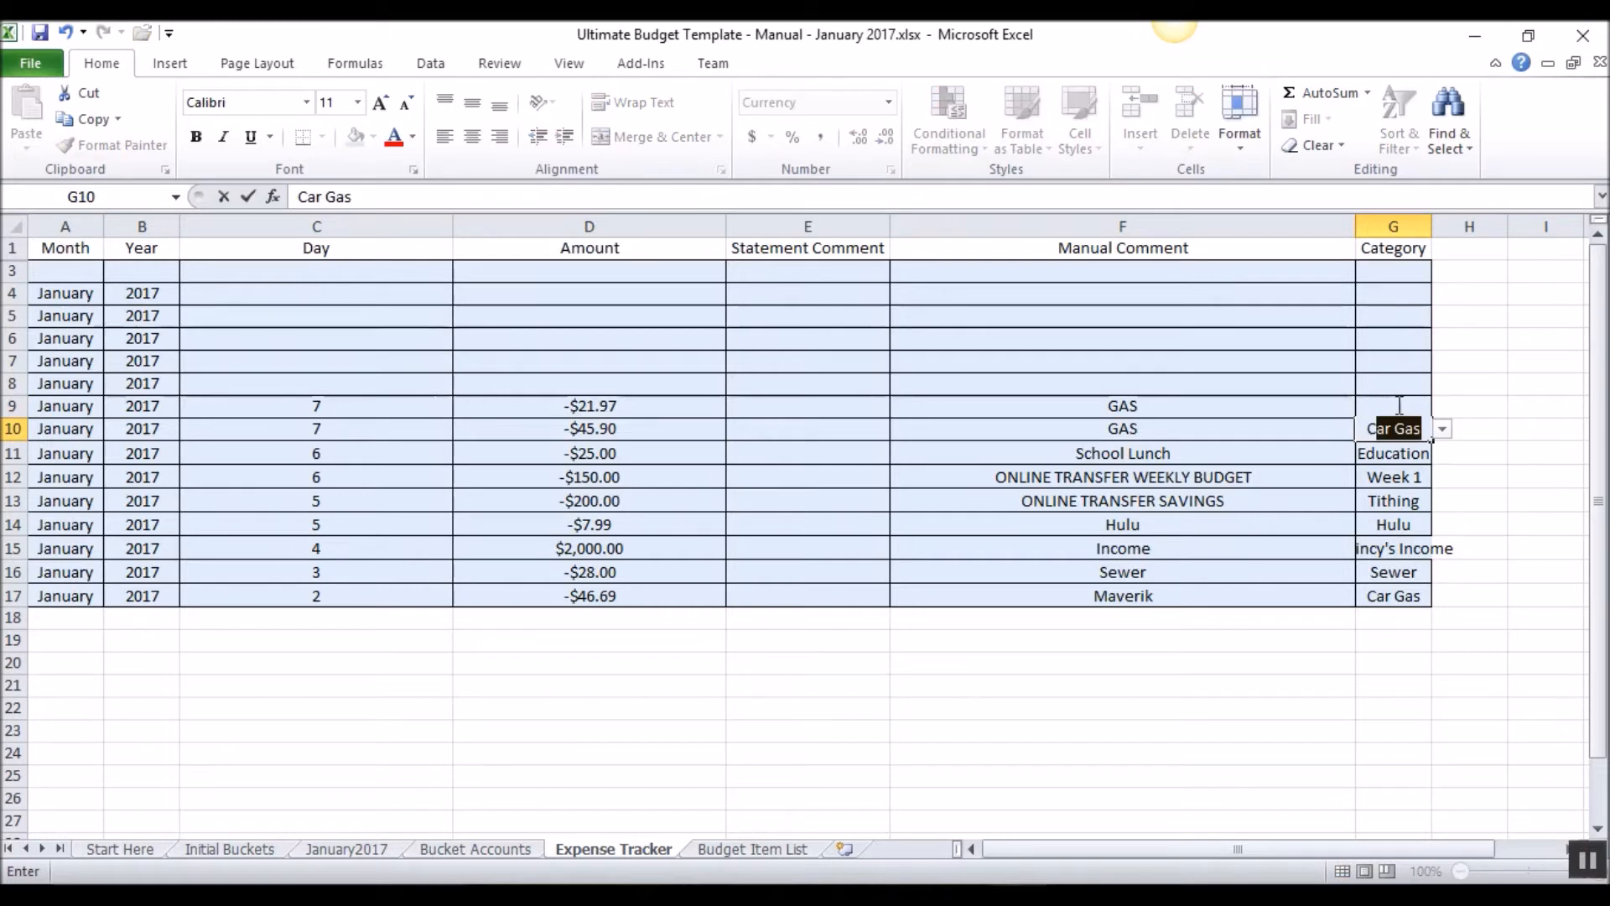
key("Return")
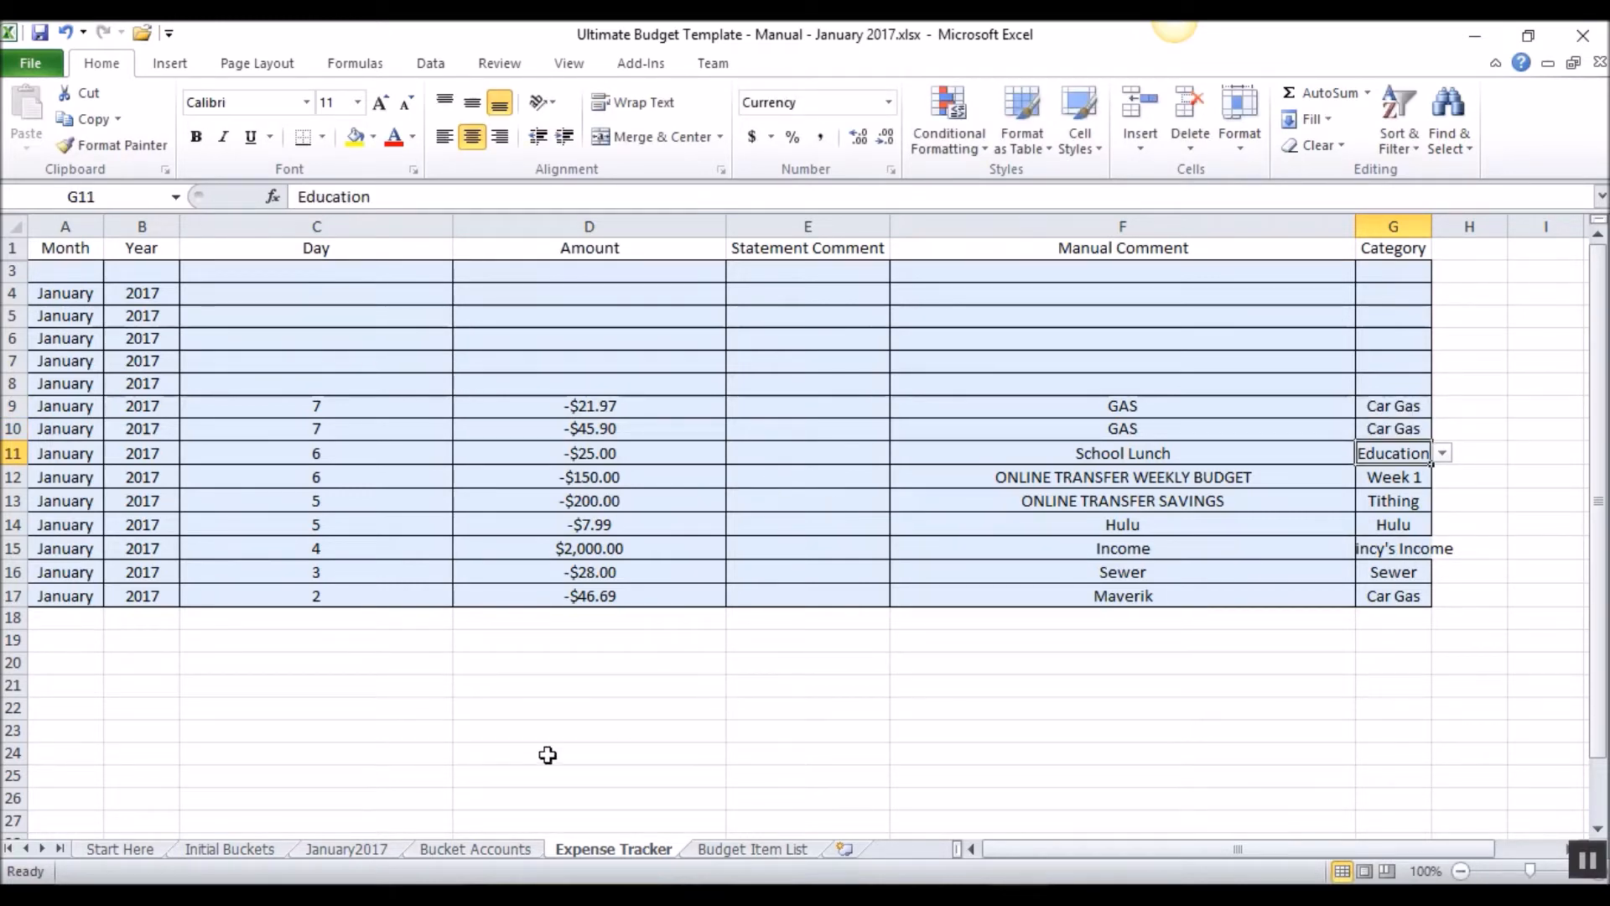
Review the January spending and balance of the Car Gas bucket in Bucket Accounts, and return to the Expense Tracker.
left_click(444, 850)
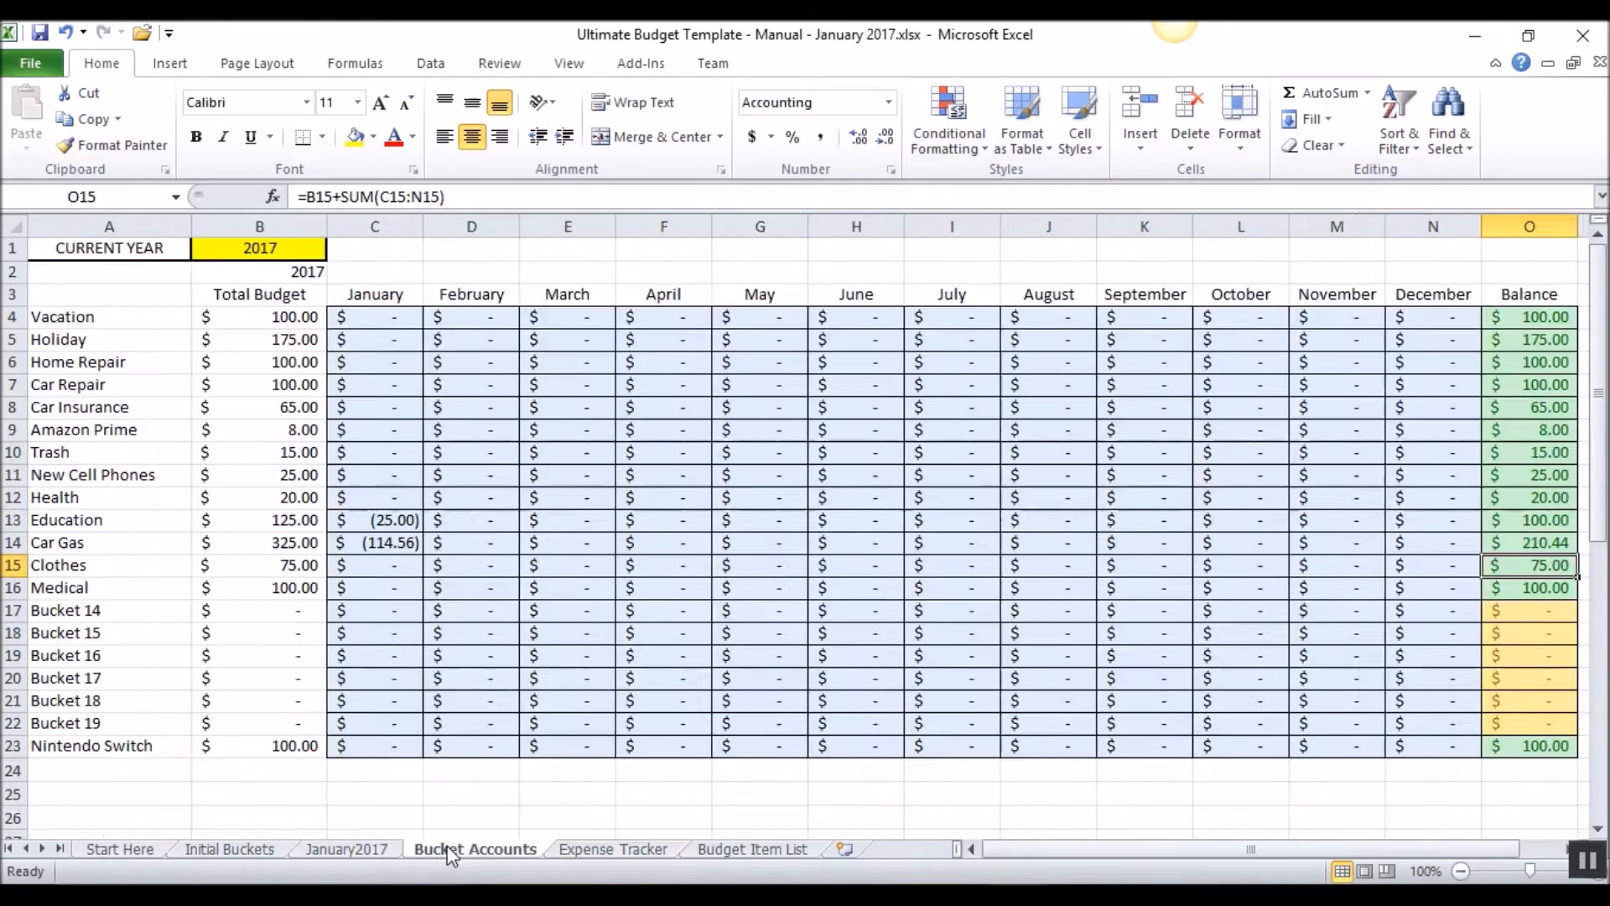
left_click(383, 549)
left_click_drag(296, 549, 427, 552)
left_click(1519, 543)
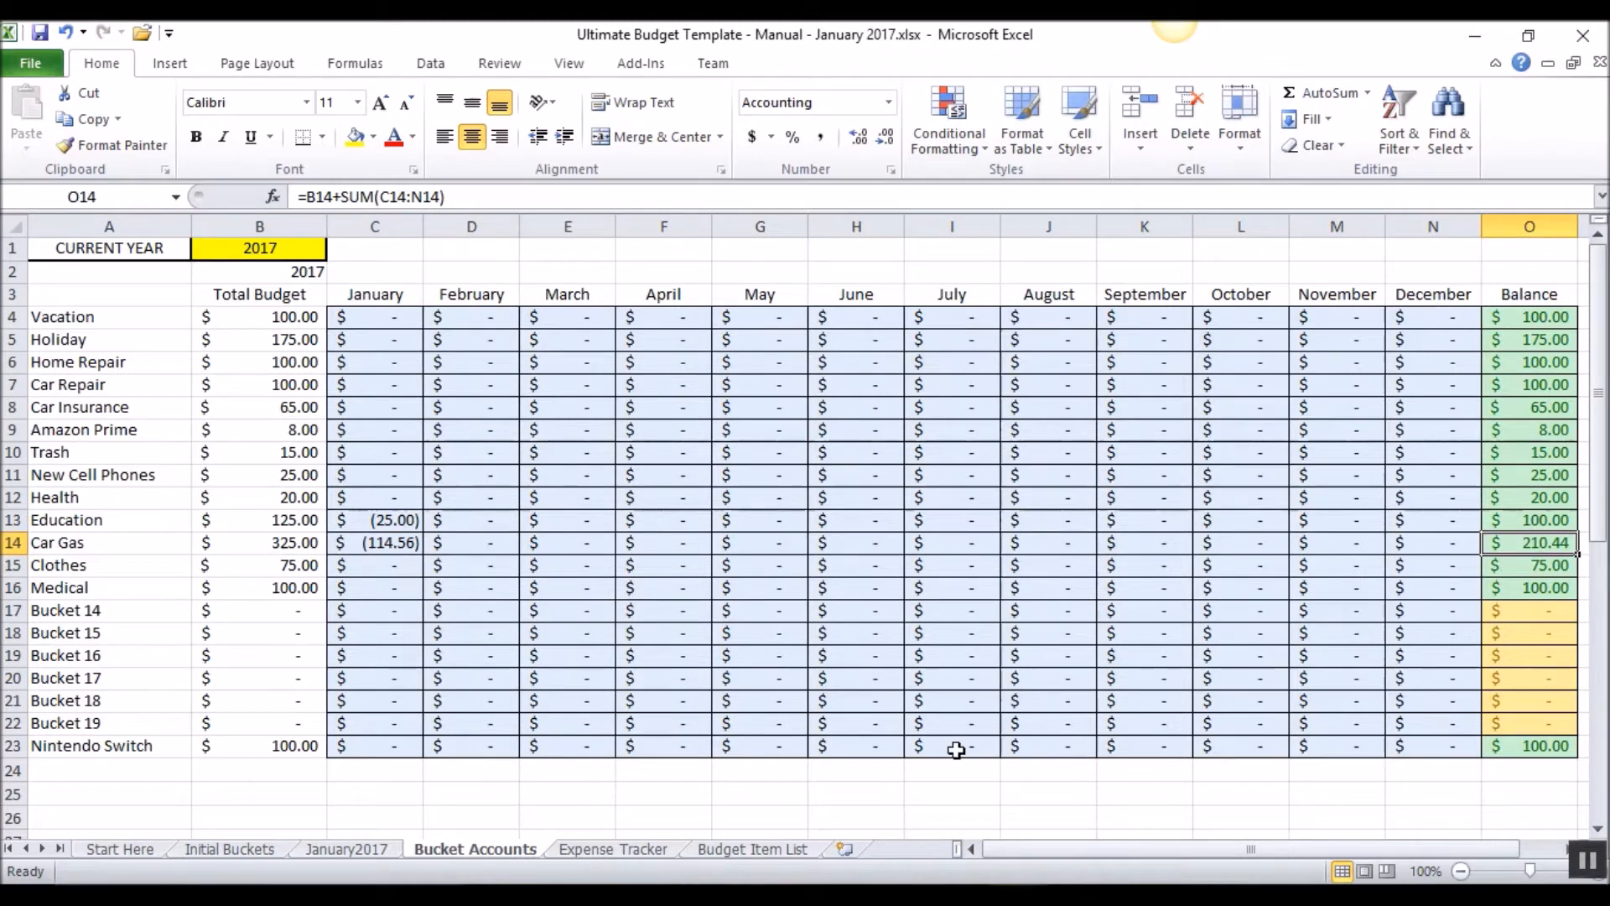
left_click(618, 848)
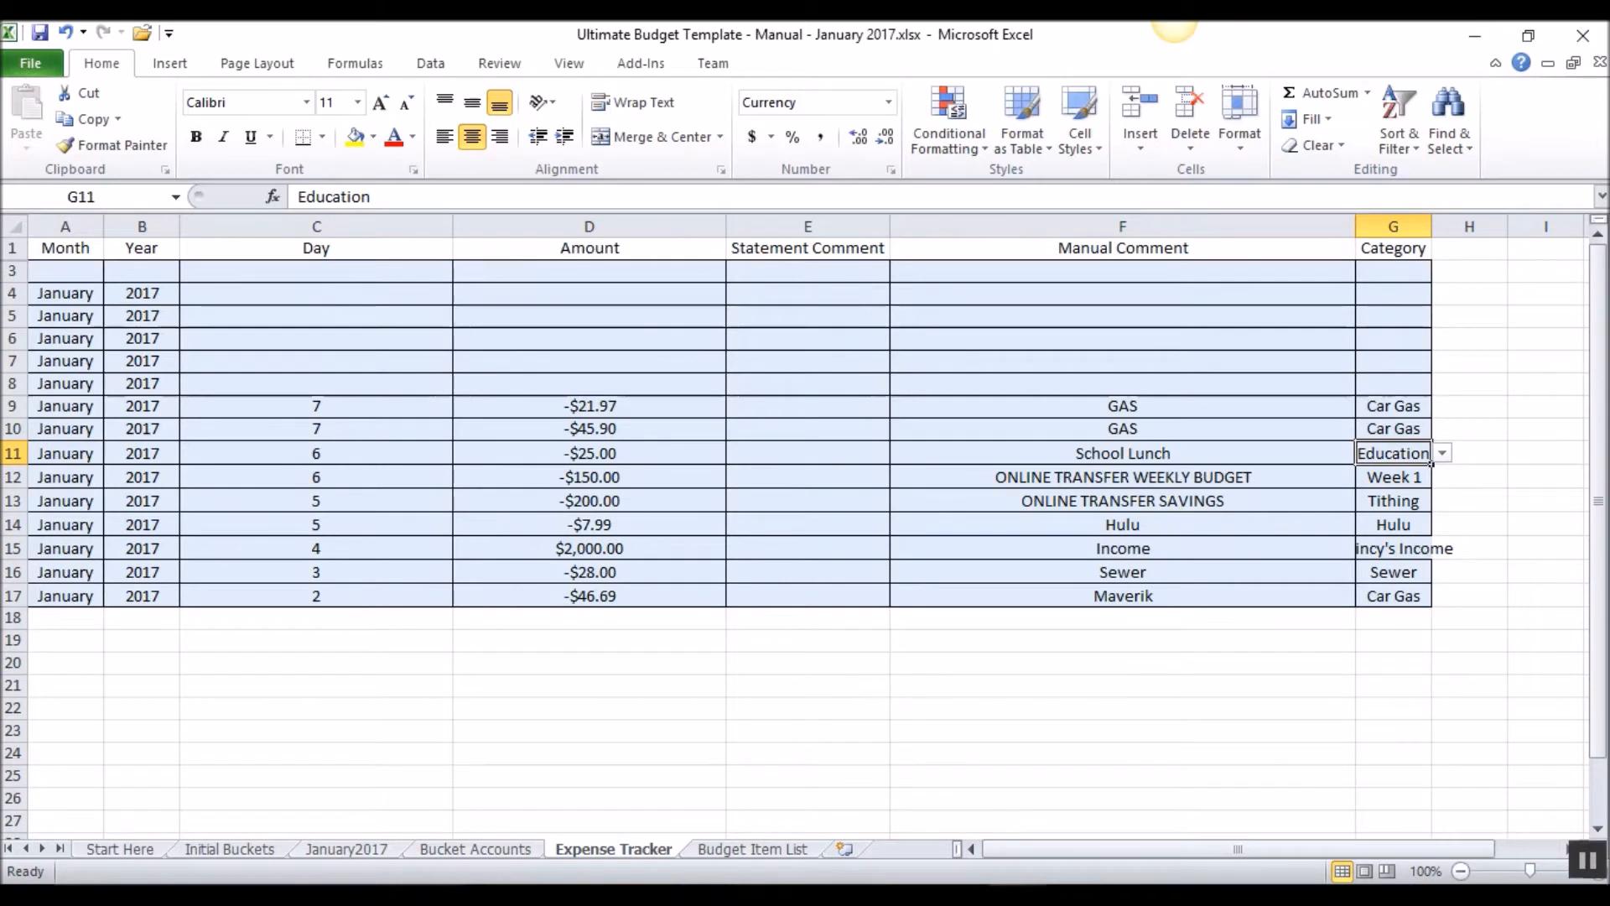
Look up the amount of the deposited or cashed check in Checking2 (2).csv and return to the budget workbook.
mouse_move(1017, 897)
left_click(923, 796)
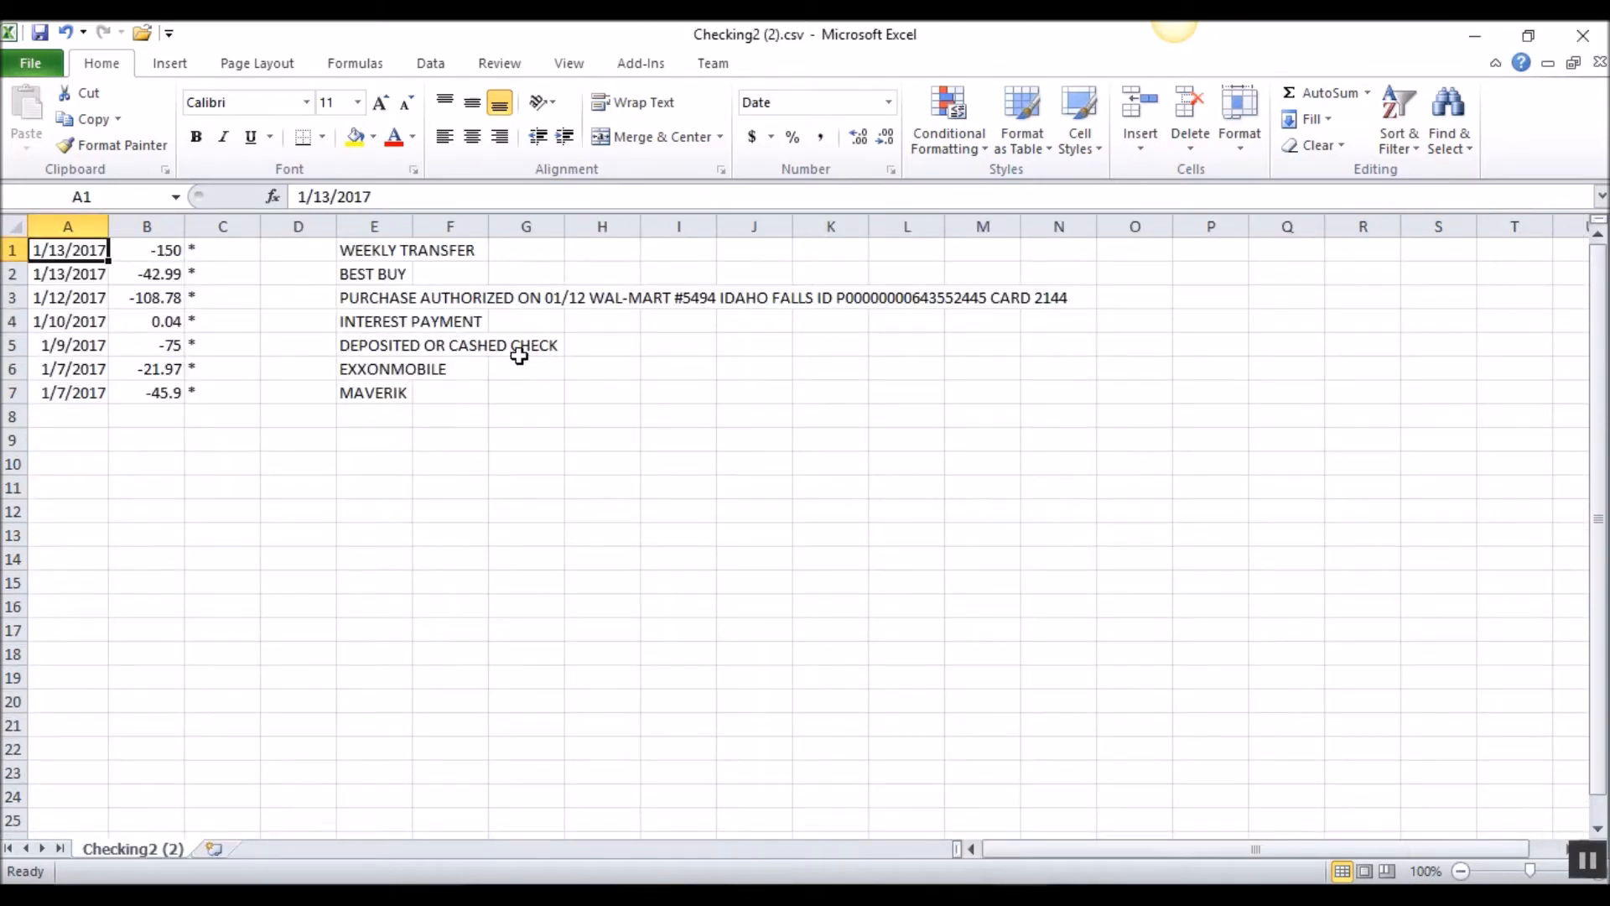
left_click(171, 345)
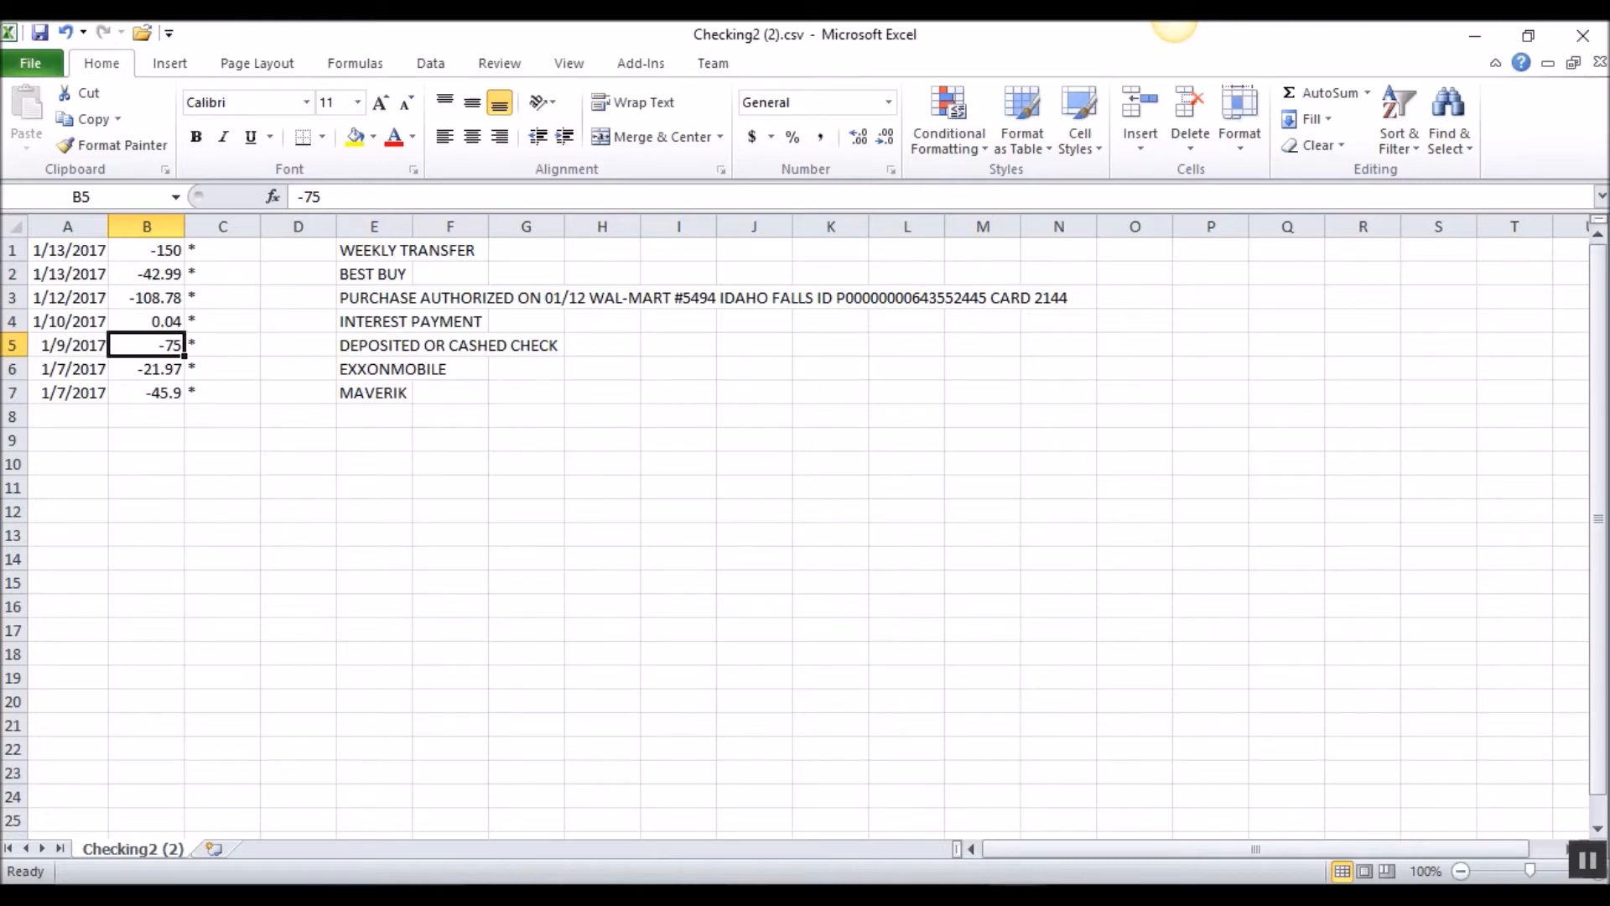
left_click(1018, 894)
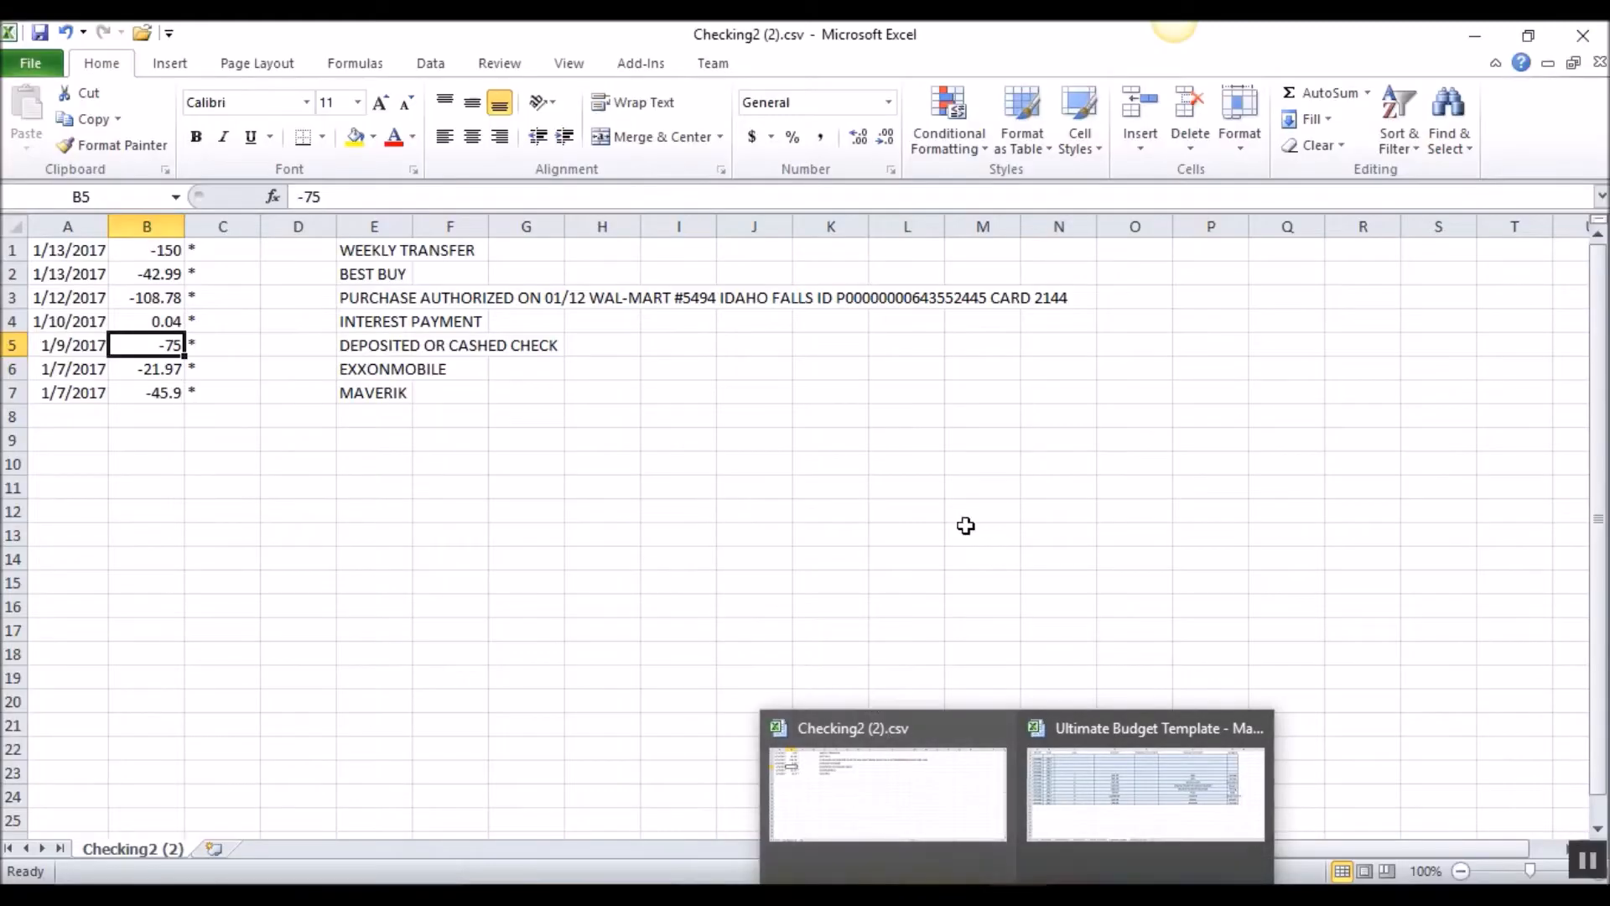
left_click(1065, 808)
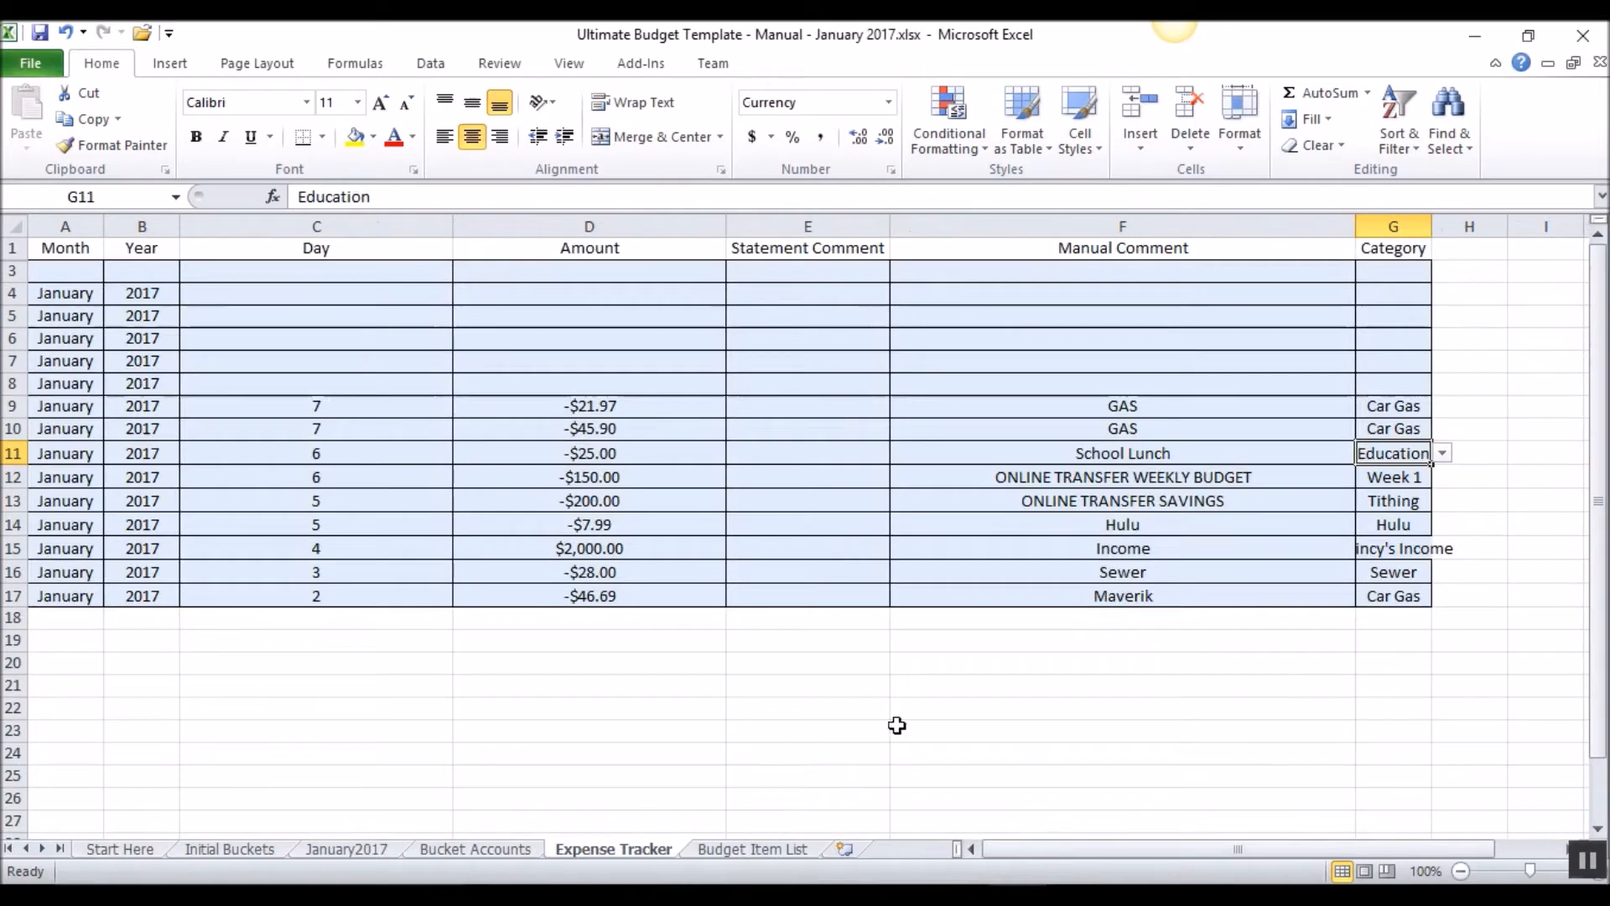
Check the date of the cashed check in Checking2 (2).csv and enter day 9 and amount -75 in row 8 of the Expense Tracker.
left_click(345, 386)
left_click(1018, 894)
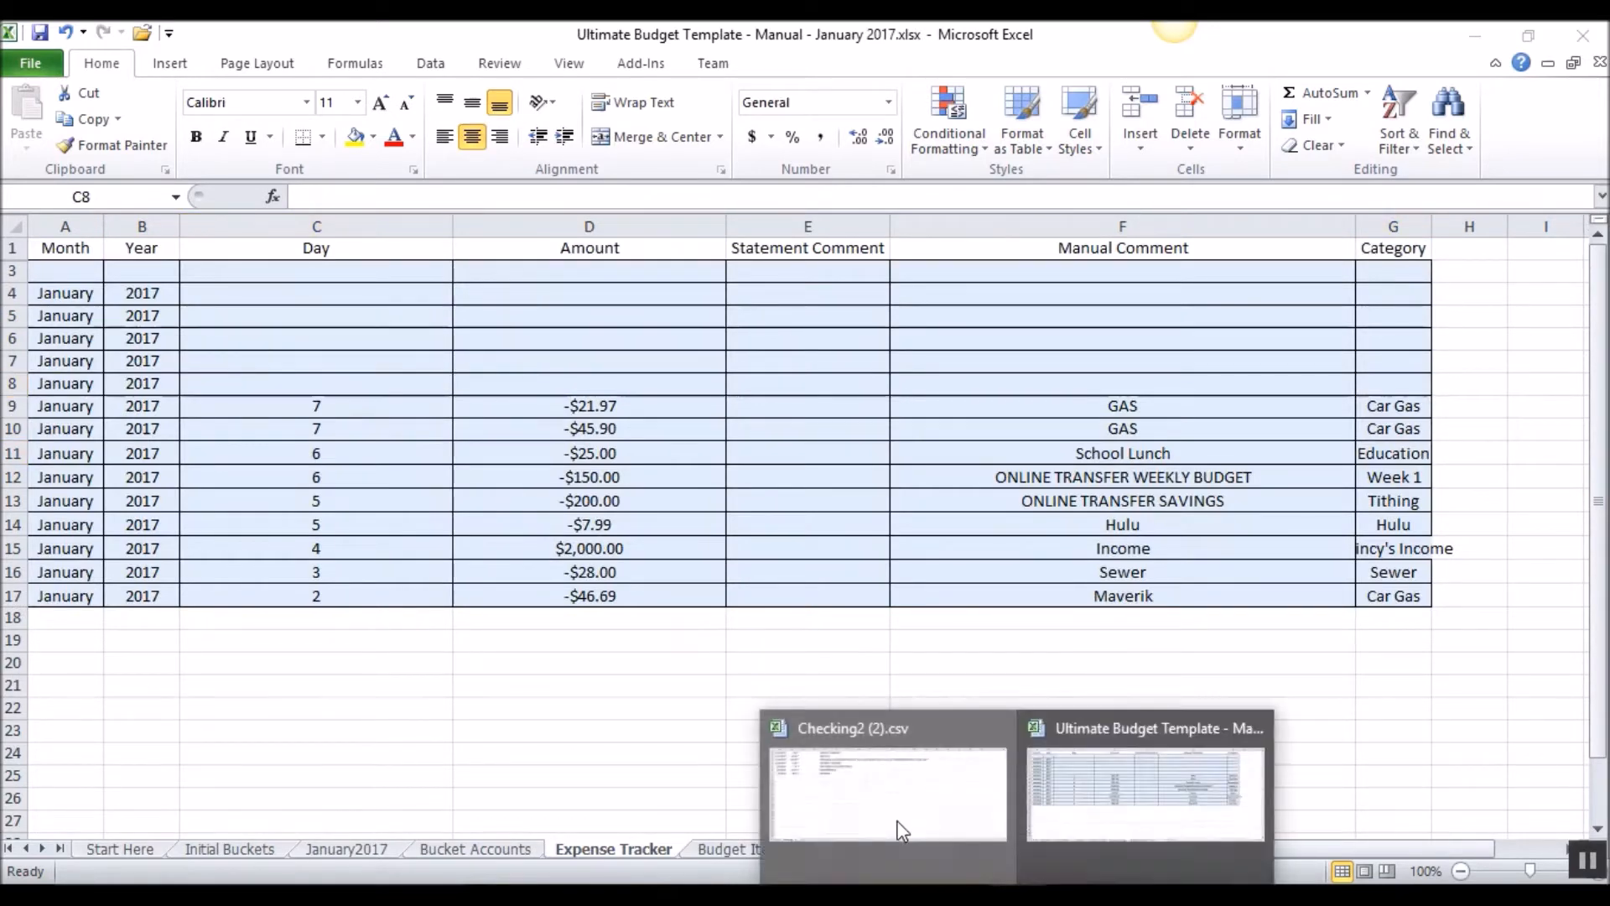
left_click(901, 830)
mouse_move(1017, 894)
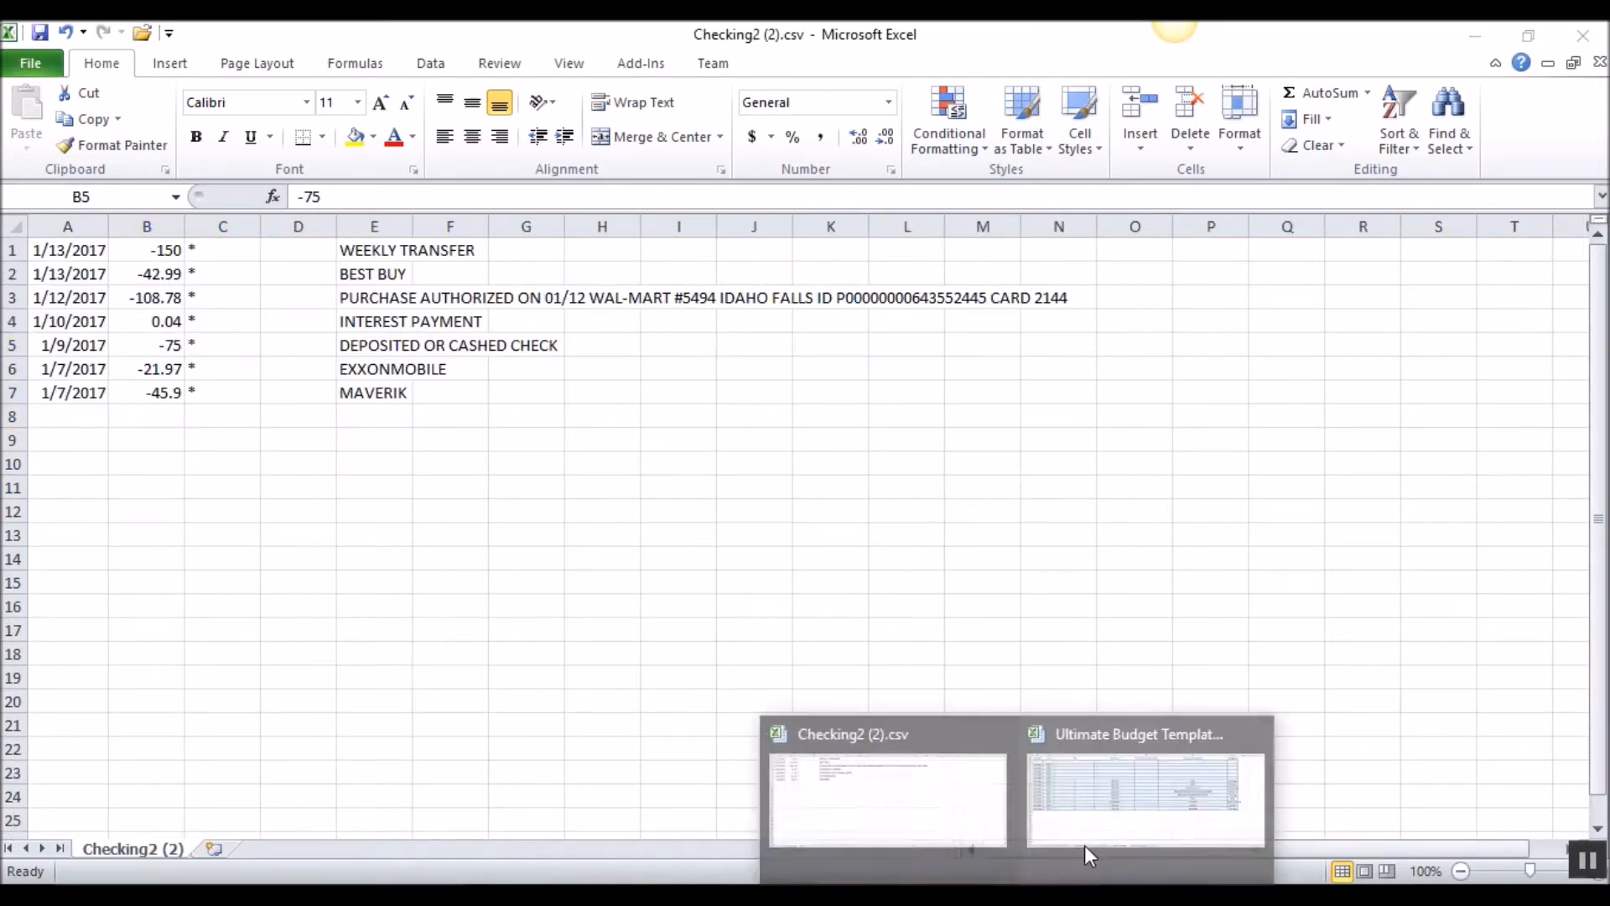
left_click(1149, 805)
type("9")
key("Tab")
type("-75")
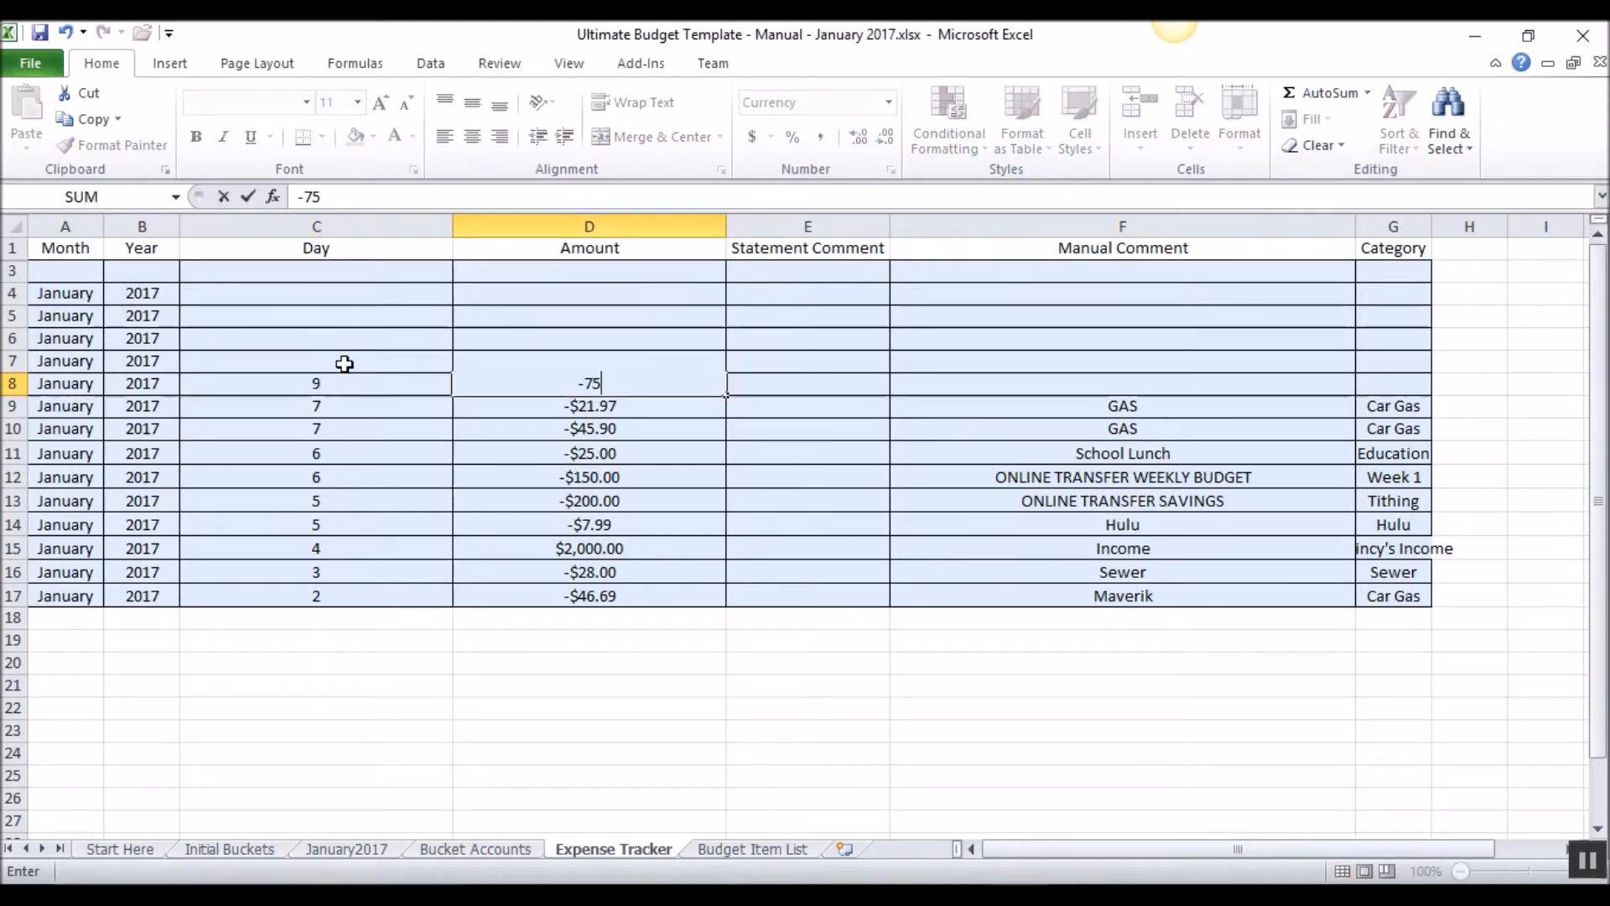
Set the category of the January 9 transaction in row 8 to Education.
key("Tab")
key("Tab")
key("Tab")
type("Education")
key("Return")
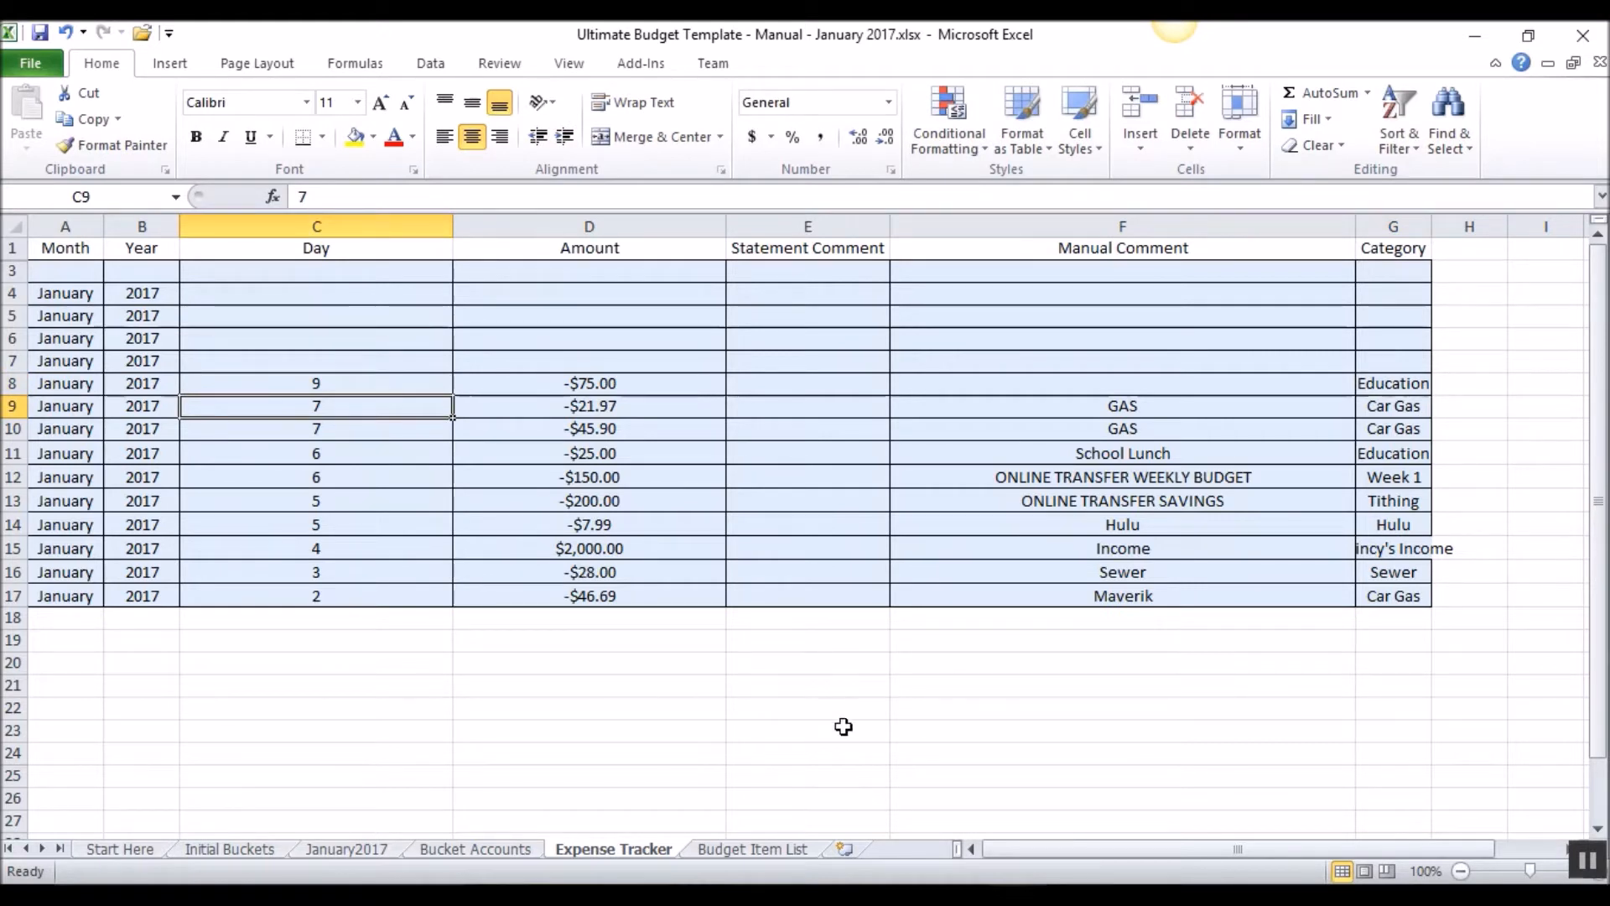
Look up the interest payment in Checking2 (2).csv and enter its day, 10, in row 7 of the Expense Tracker.
mouse_move(1018, 894)
left_click(904, 773)
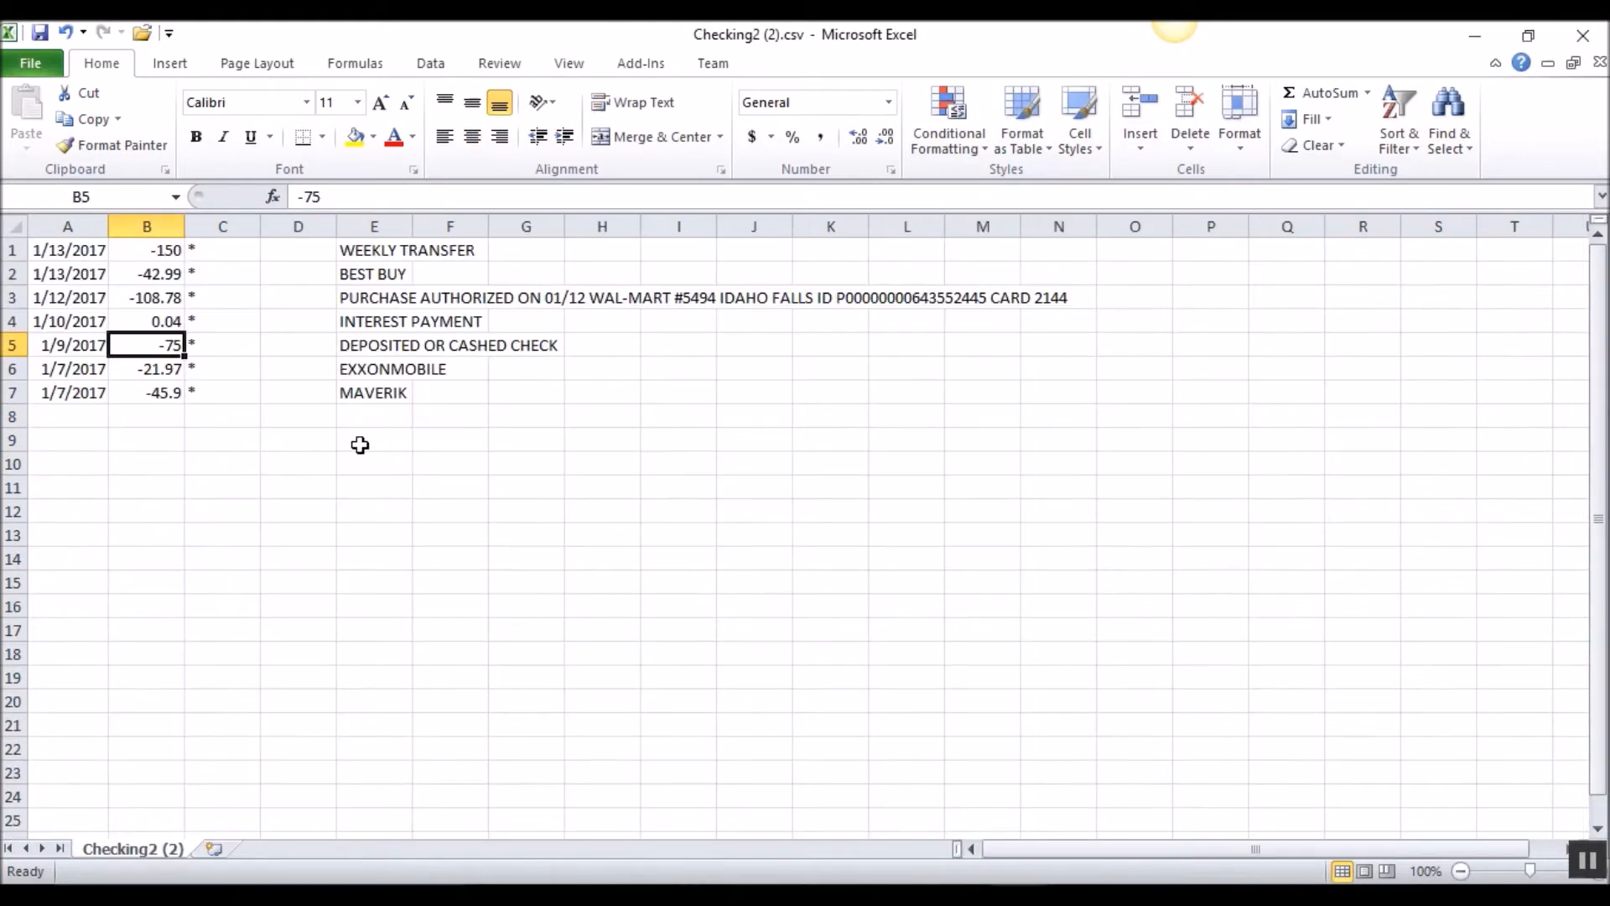
mouse_move(1018, 894)
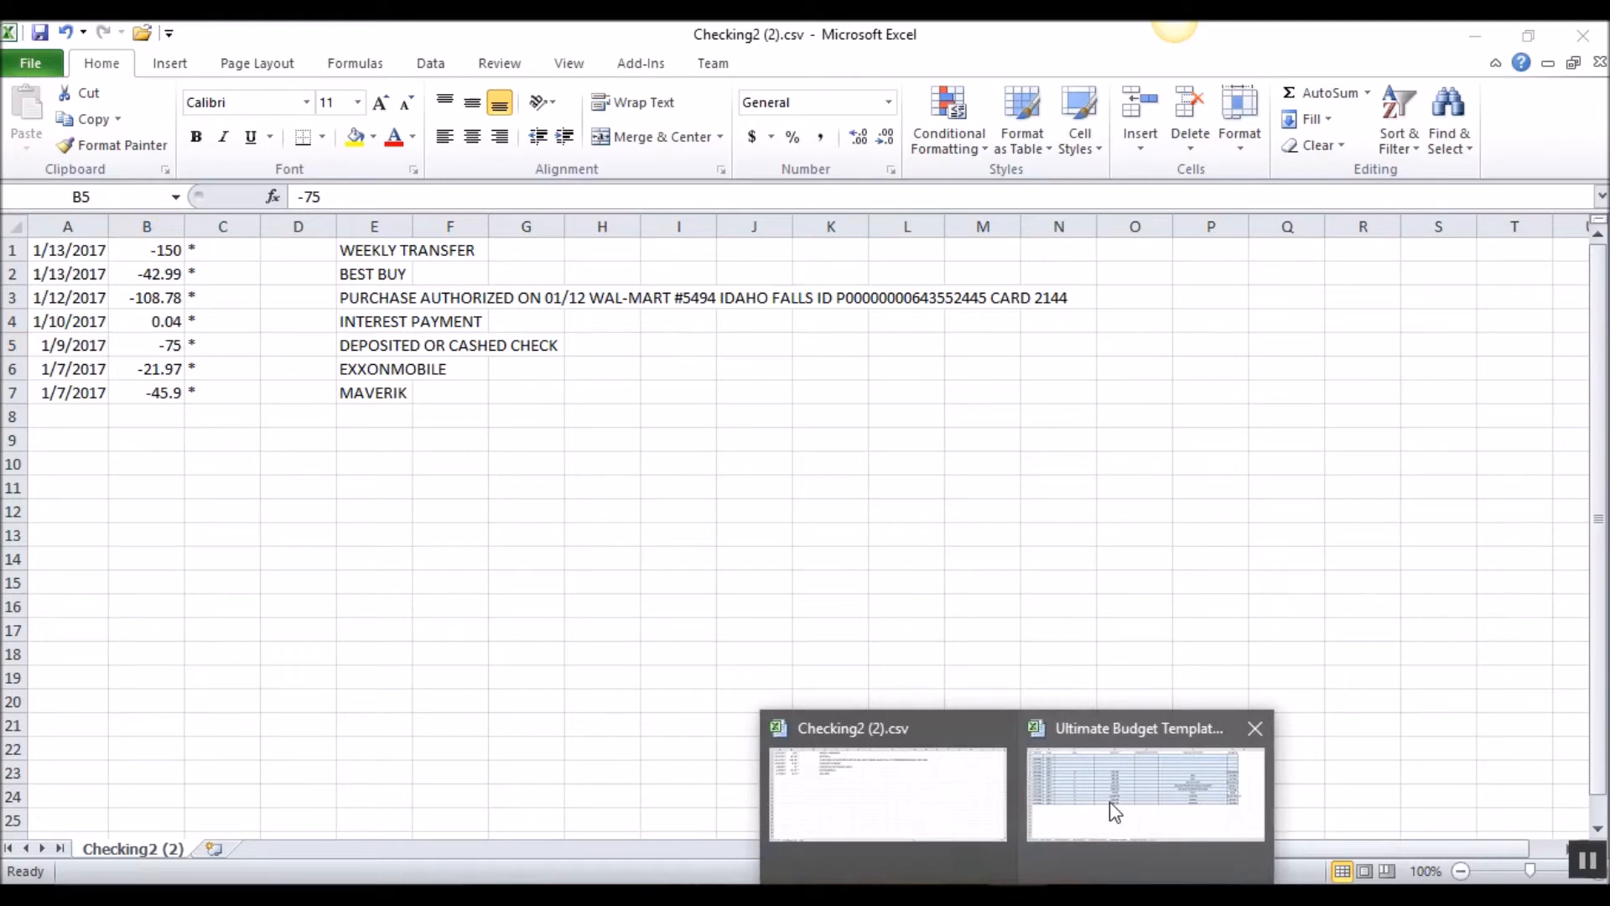
left_click(1065, 807)
left_click(306, 359)
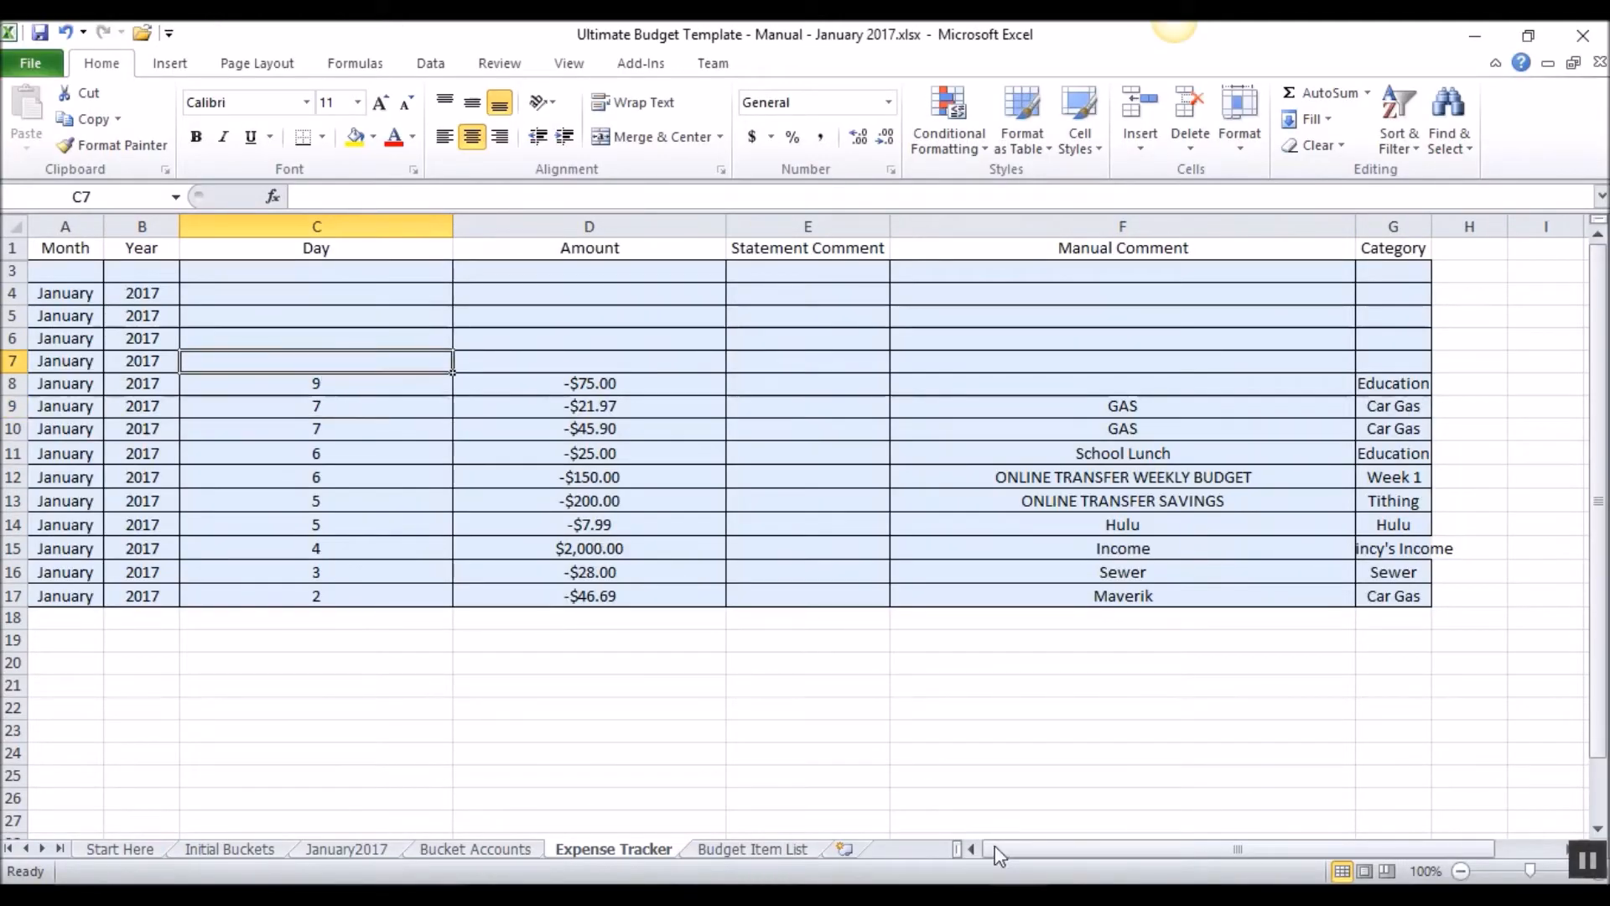
left_click(921, 832)
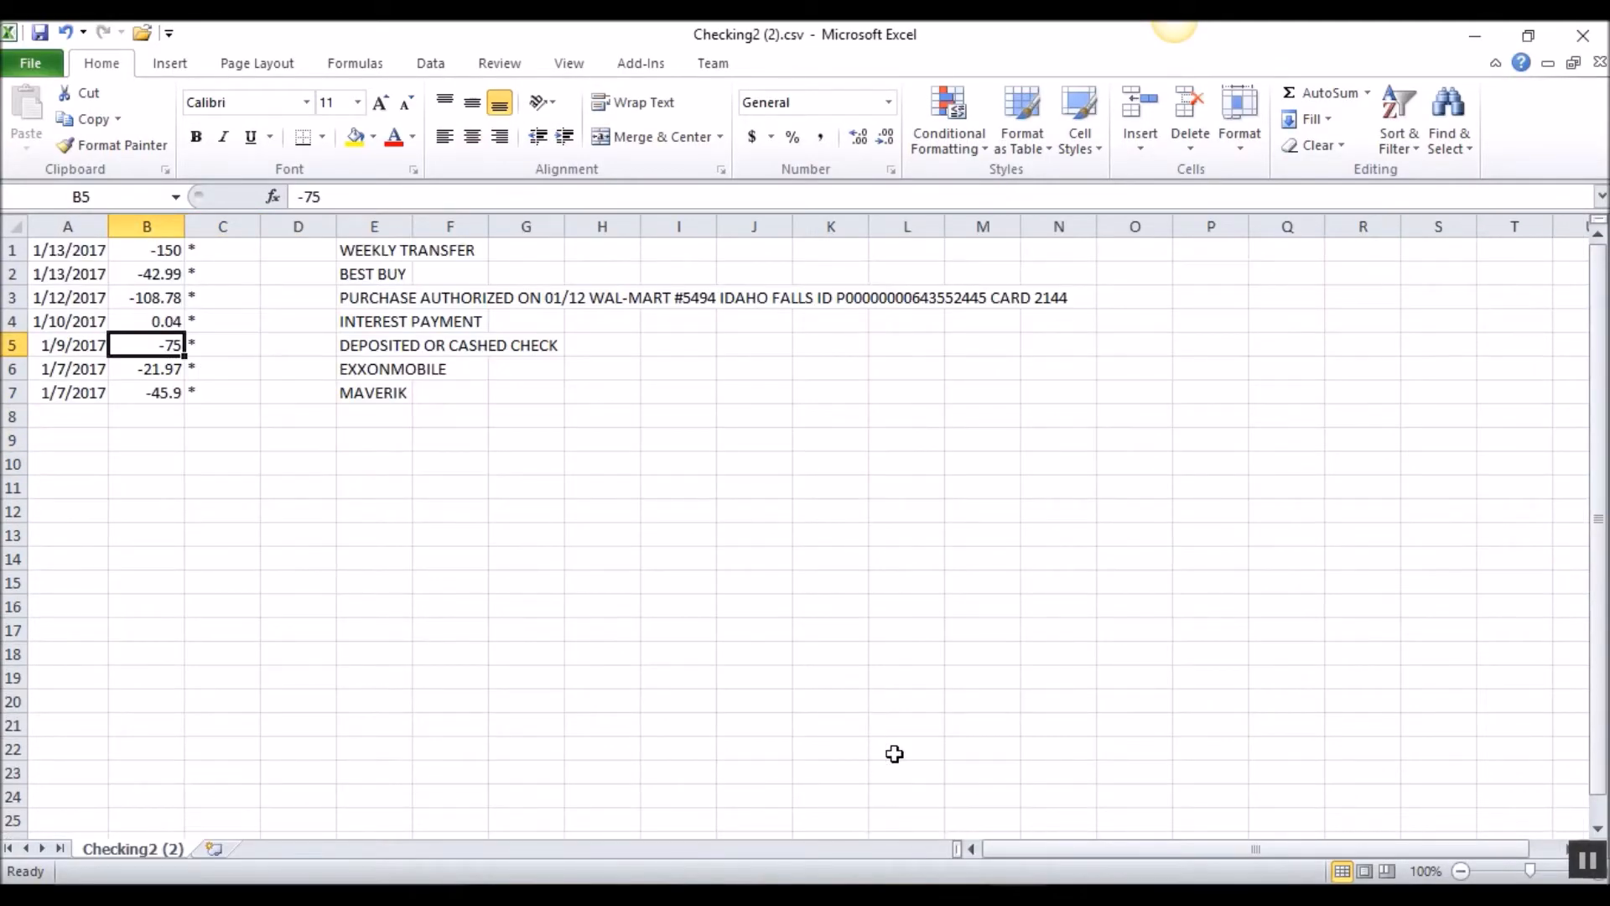
mouse_move(1078, 848)
left_click(1124, 788)
type("10")
key("Tab")
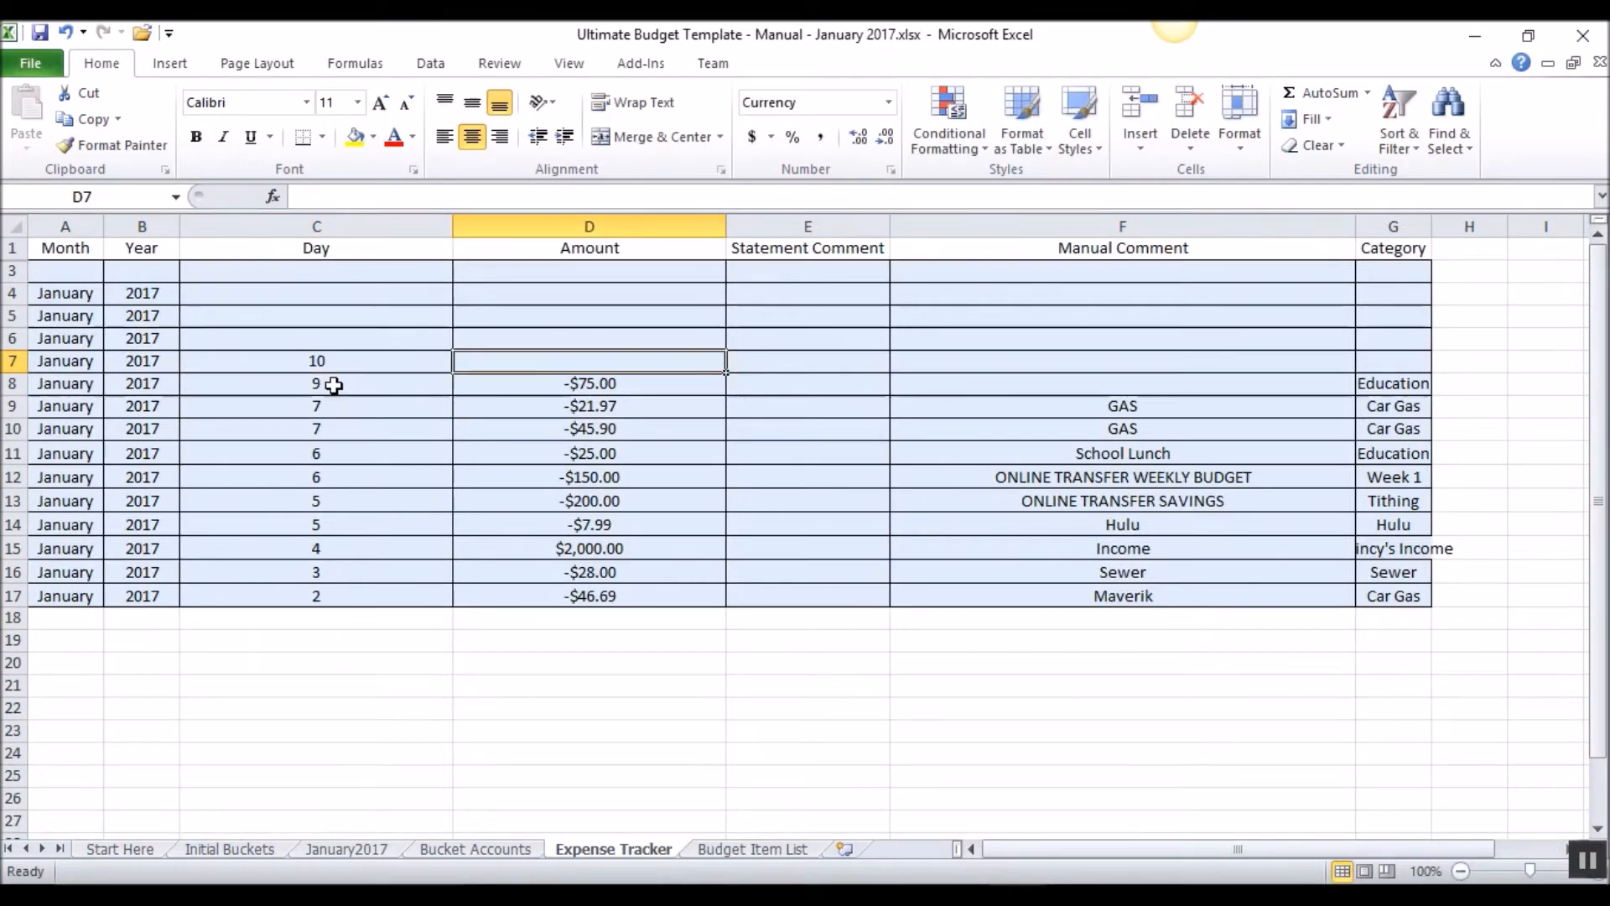
Enter the amount .04 and the category Interest for the January 10 transaction in row 7.
type(".04")
key("Tab")
key("Tab")
key("Tab")
type("Interest")
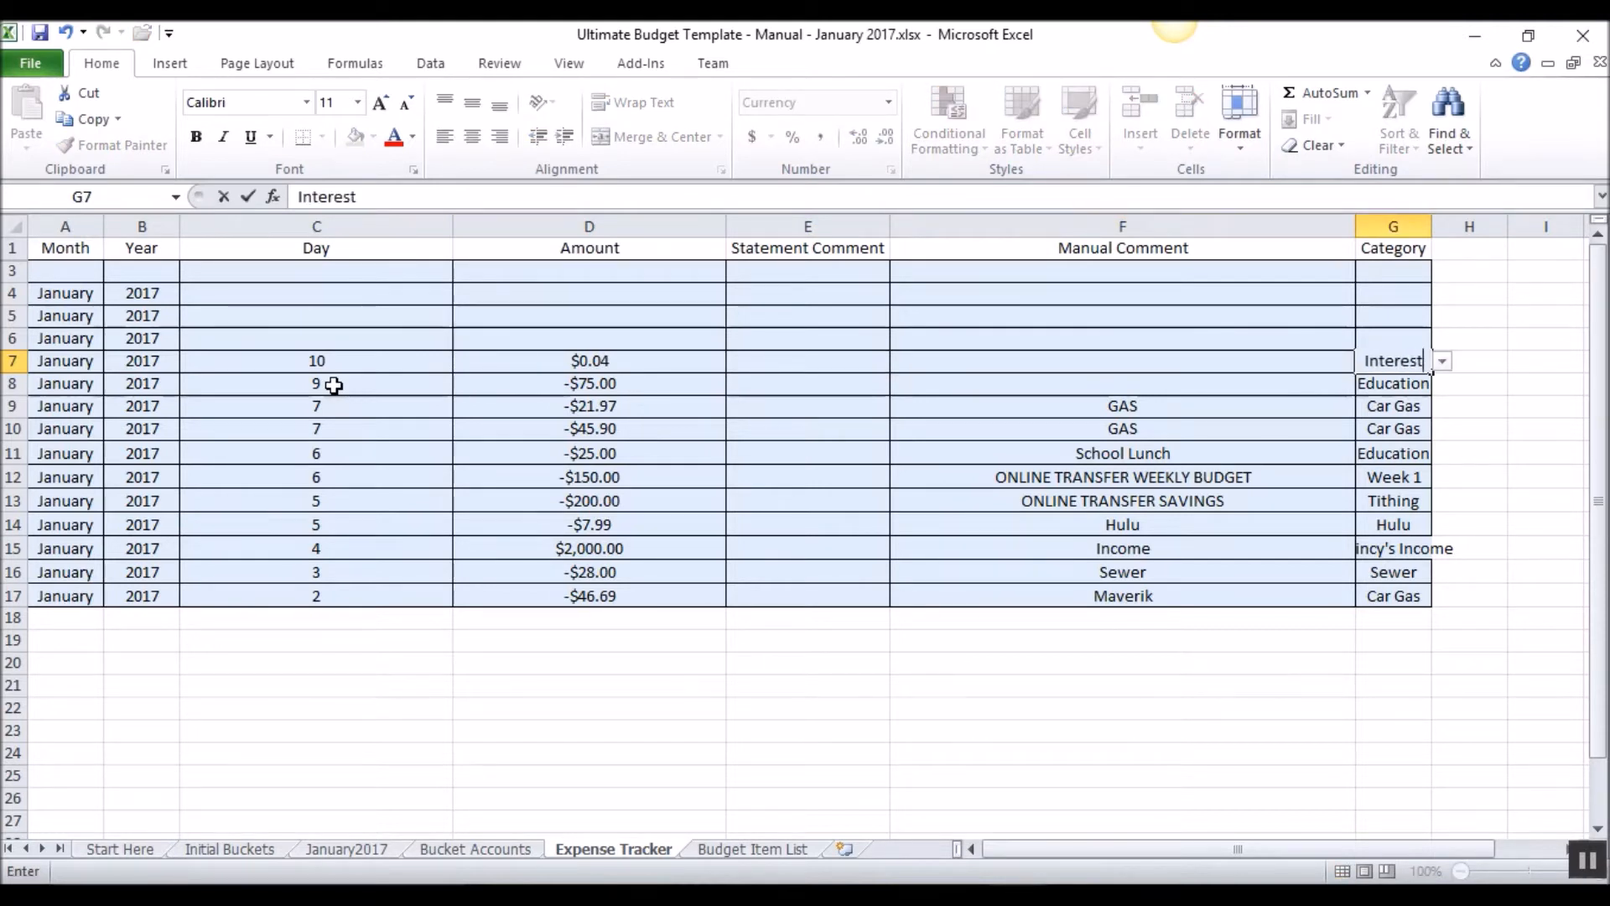
left_click(333, 385)
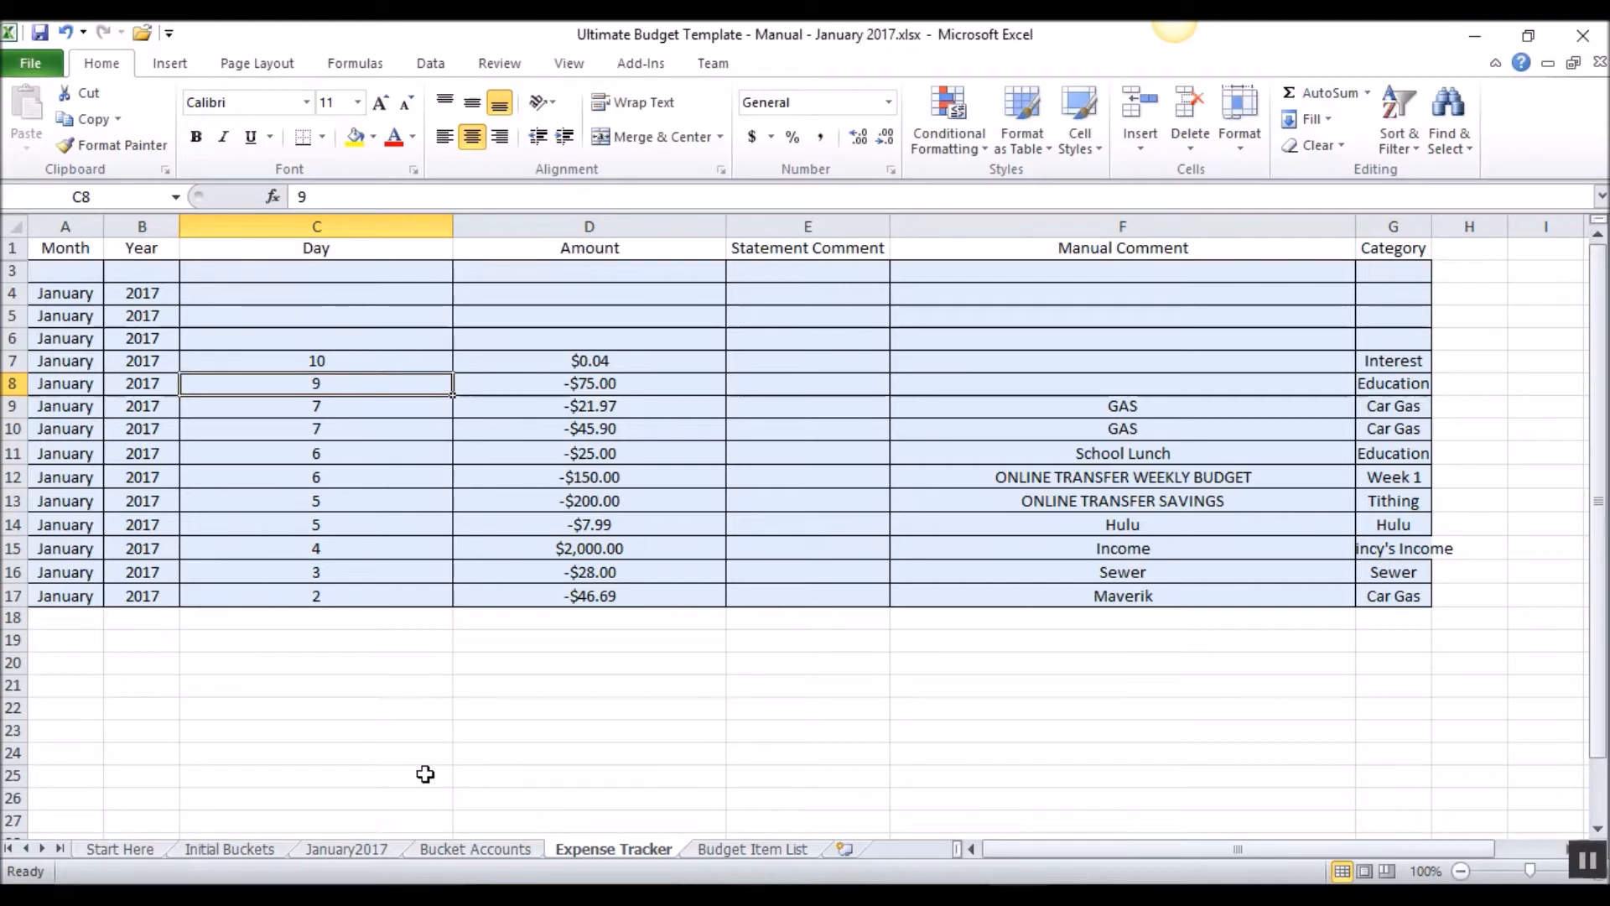
Examine the Interest row in the income section of the January2017 sheet, and return to the Expense Tracker.
left_click(367, 850)
scroll(331, 384, "up", 7)
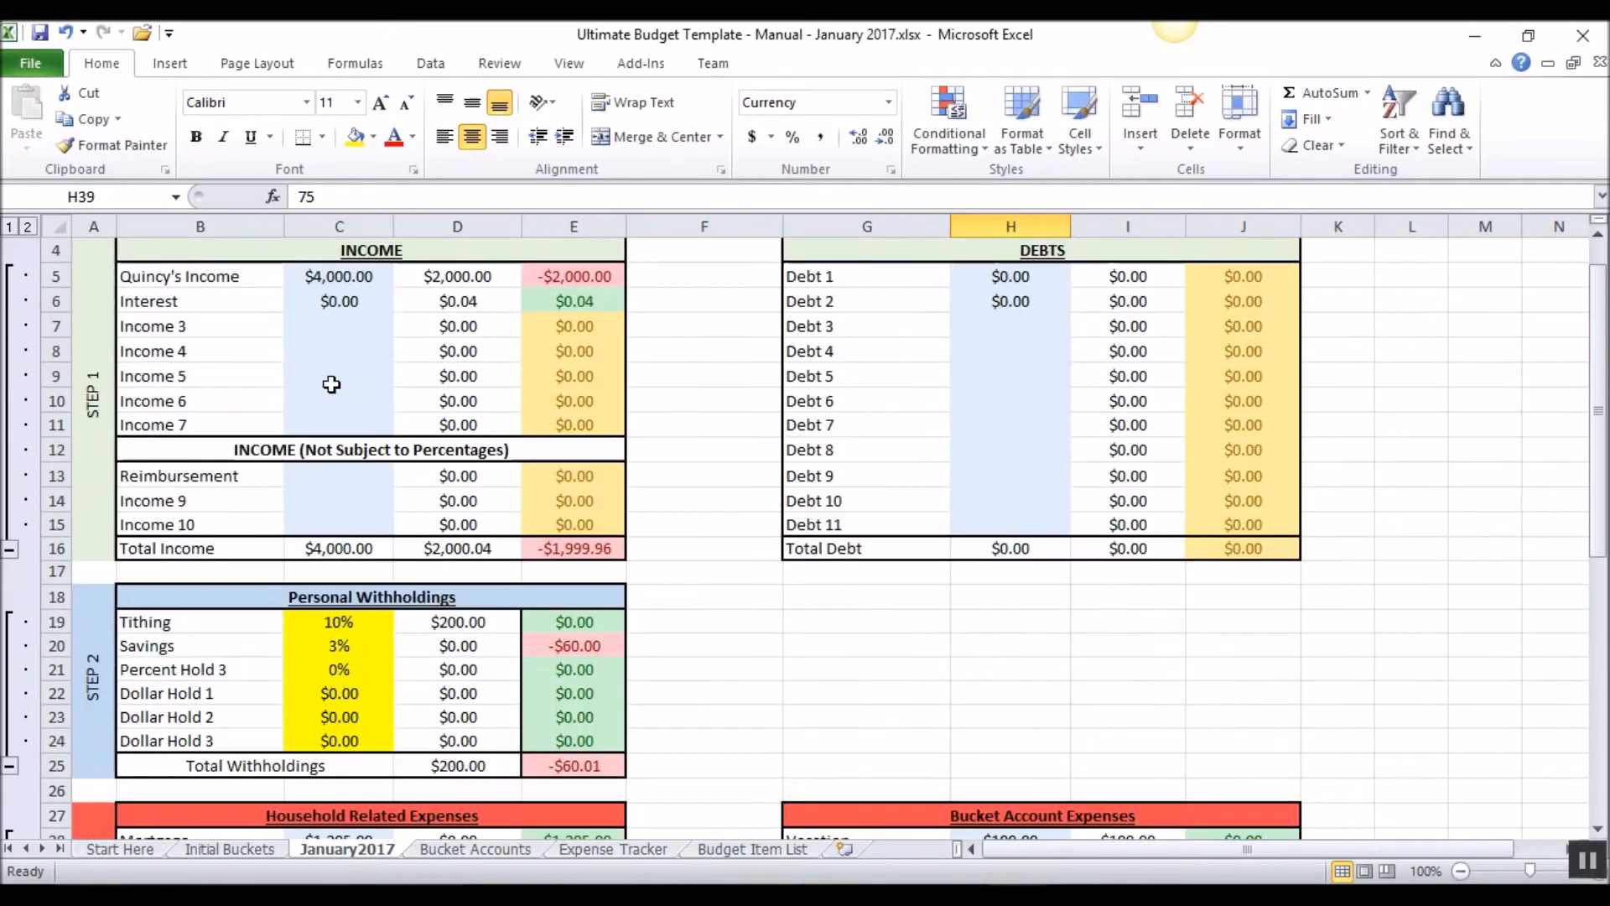
scroll(331, 384, "up", 1)
left_click_drag(159, 374, 478, 370)
scroll(612, 580, "down", 1)
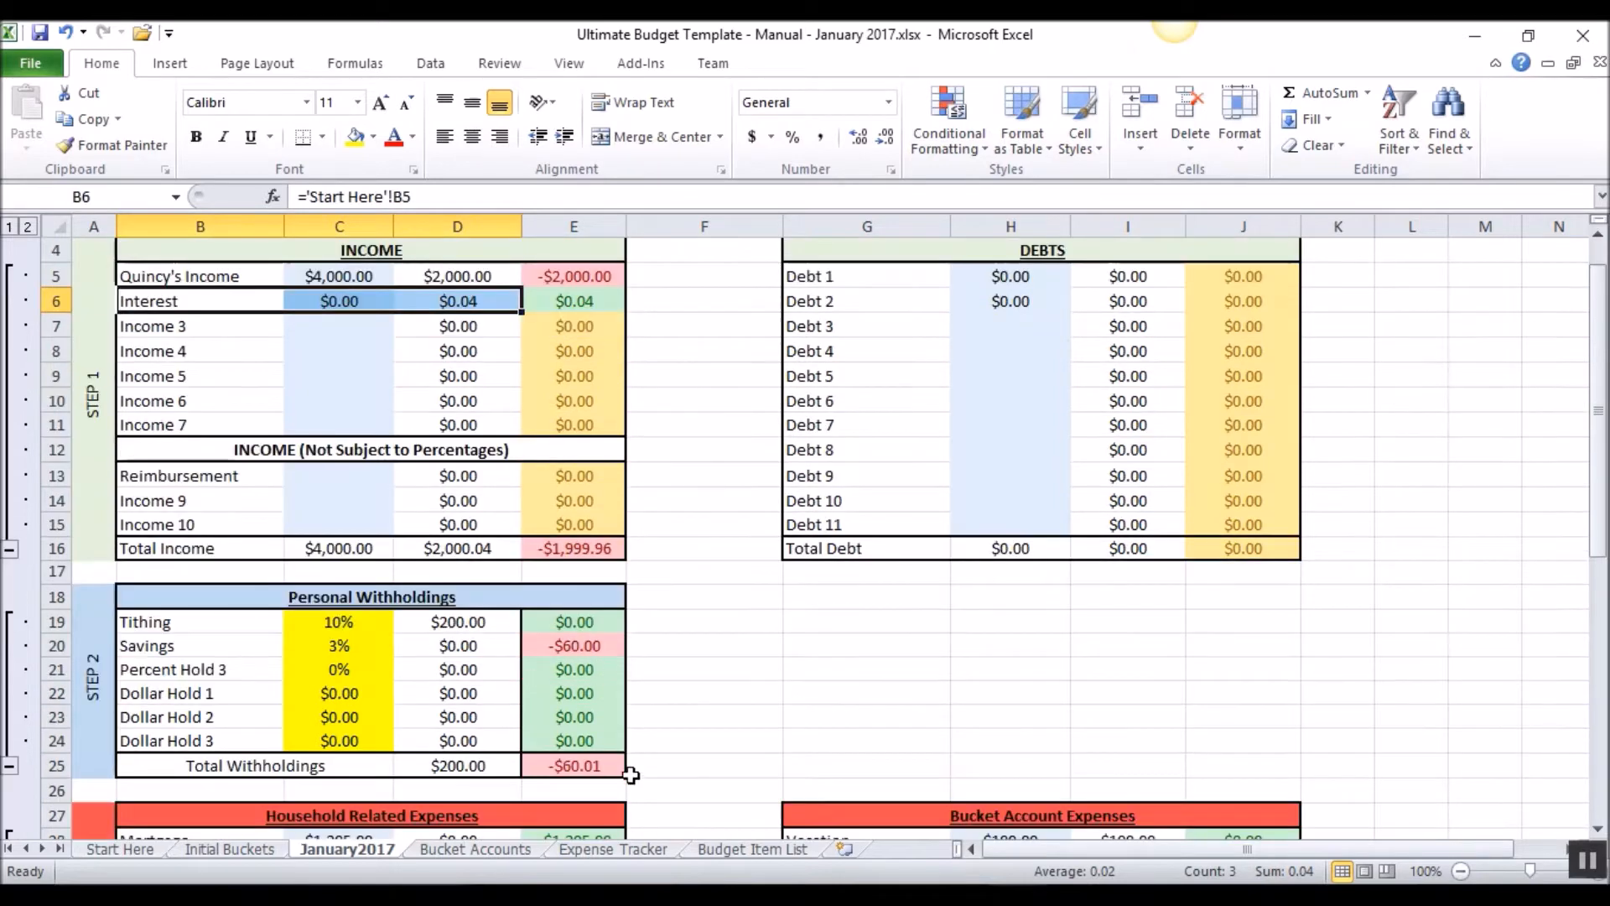
left_click(613, 849)
Look up the Wal-Mart purchase and its amount in Checking2 (2).csv and return to the budget workbook.
mouse_move(1025, 879)
left_click(898, 800)
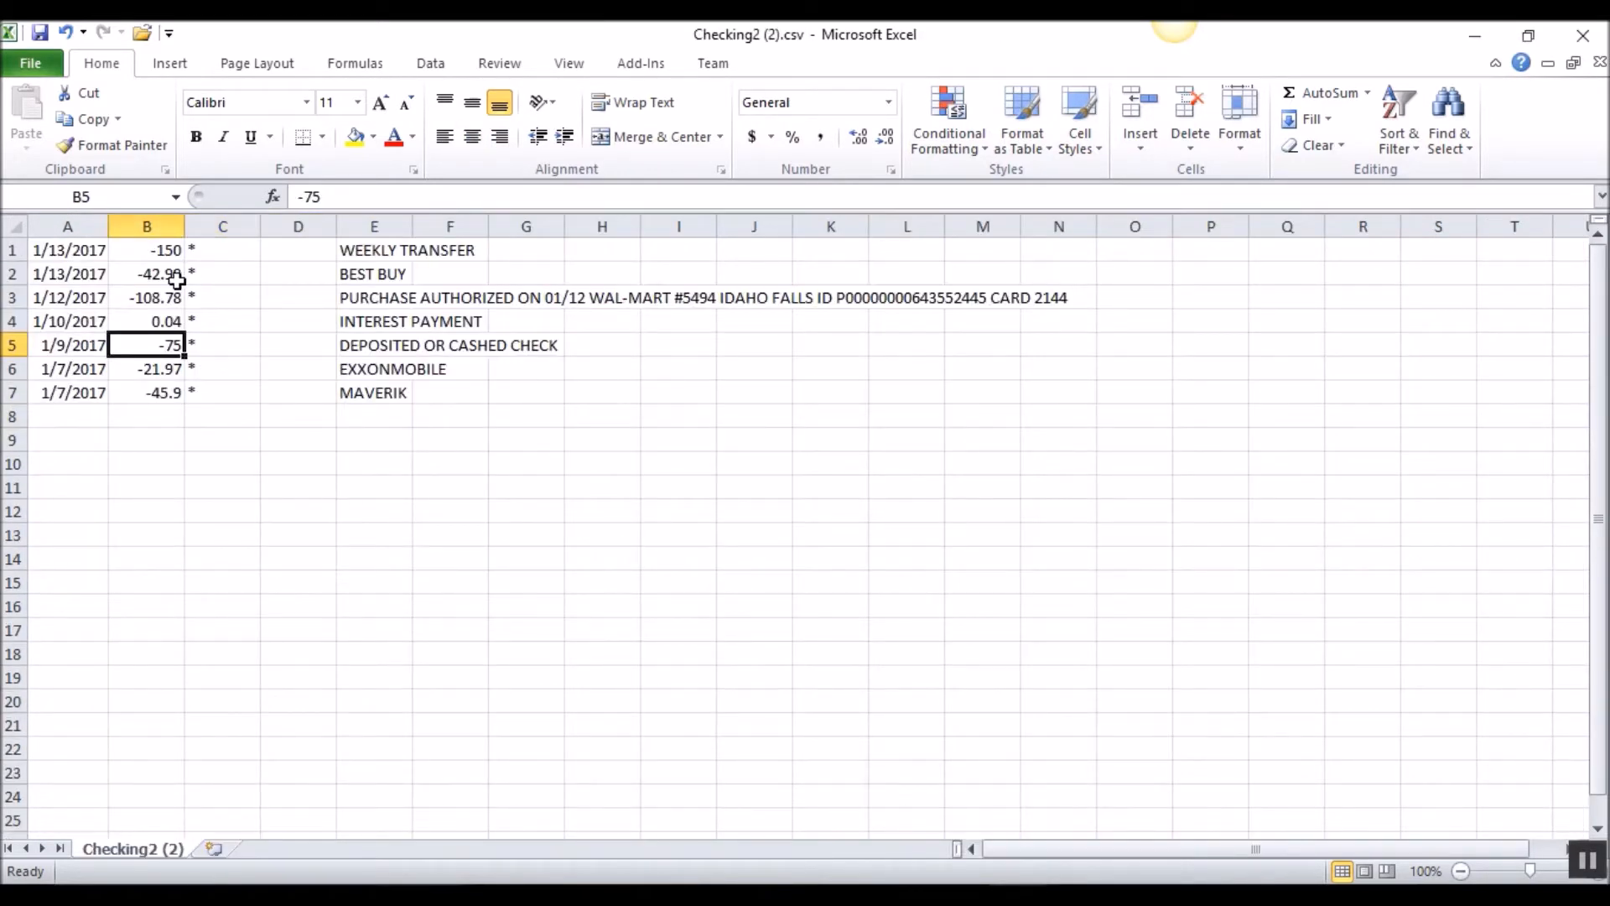
left_click(149, 299)
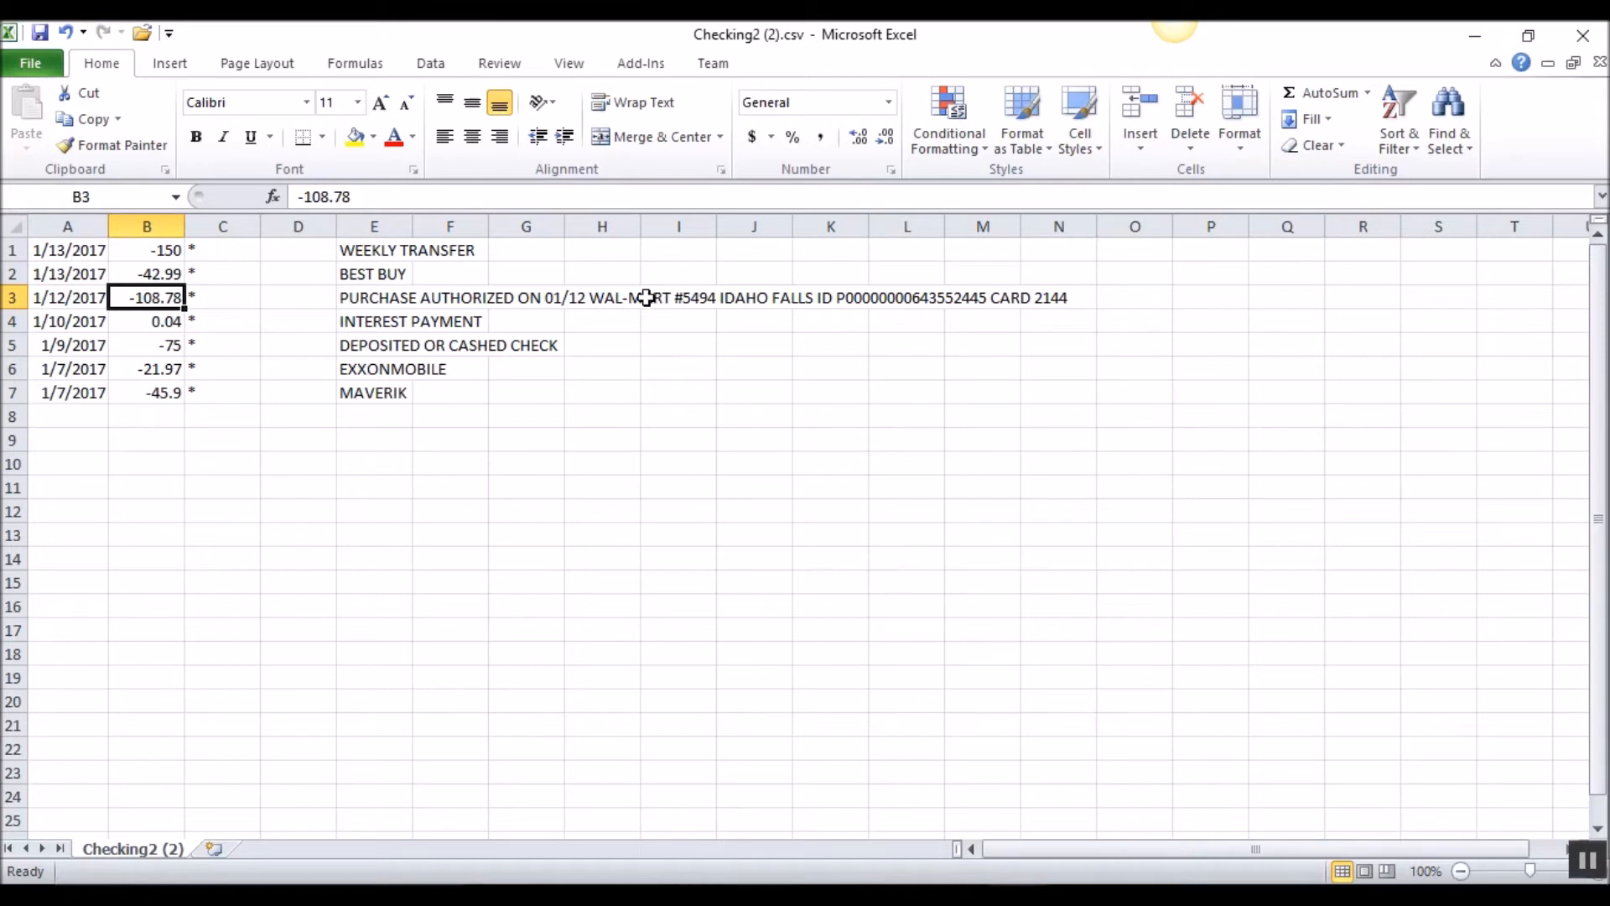
left_click(1017, 896)
left_click(883, 790)
left_click(1017, 896)
left_click(1117, 834)
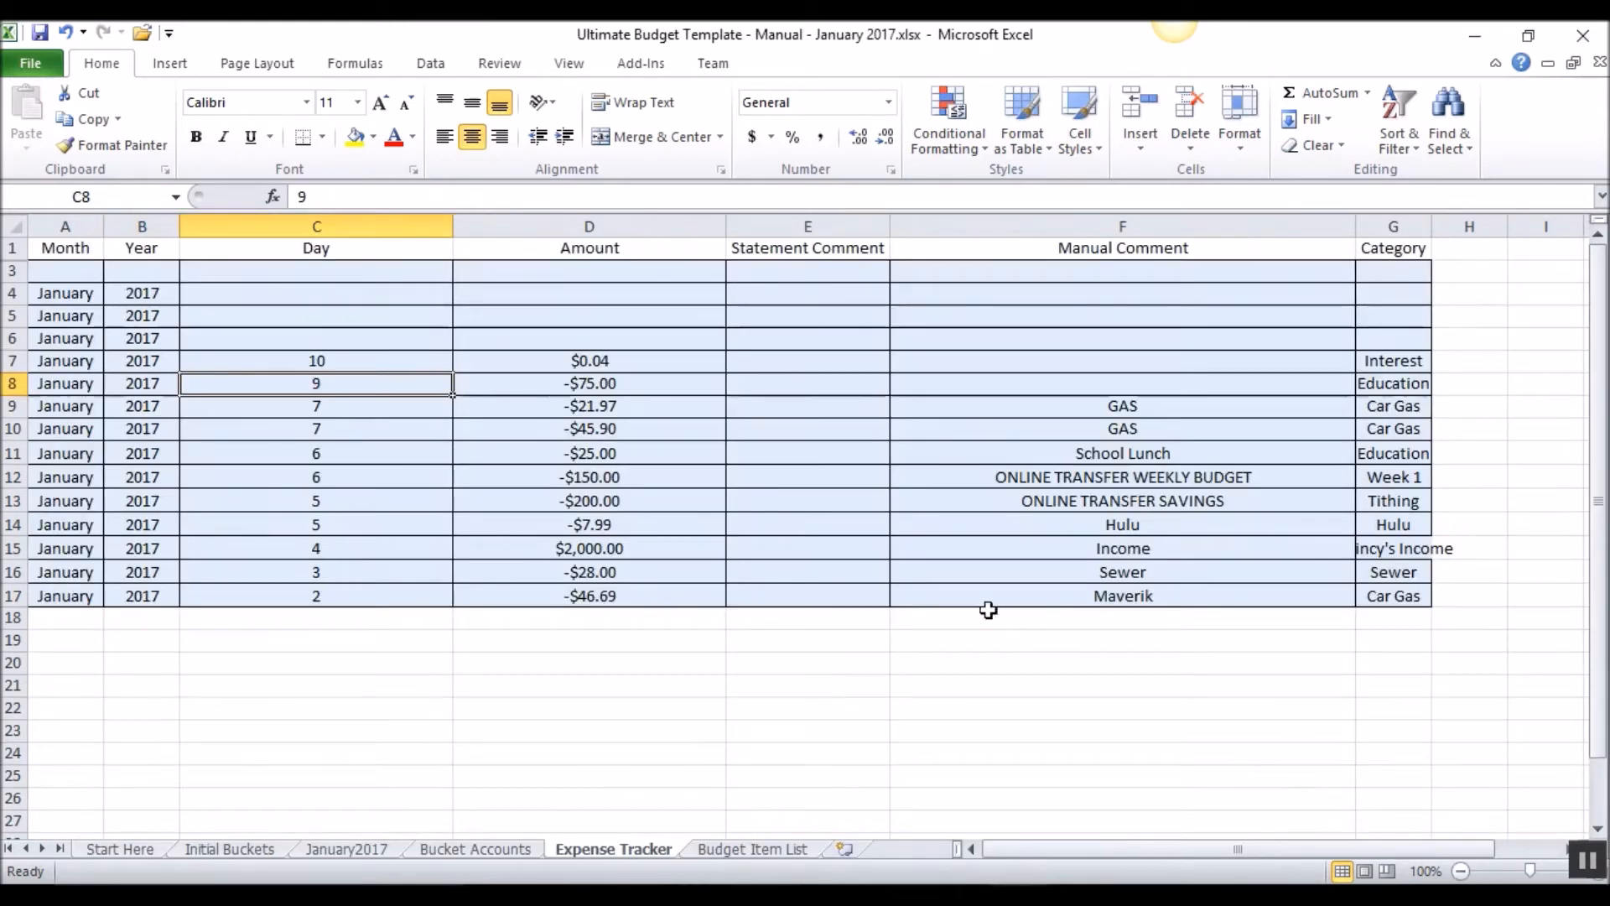
Check the date of the Wal-Mart purchase in Checking2 (2).csv and enter day 12 in row 6 of the Expense Tracker.
left_click(329, 339)
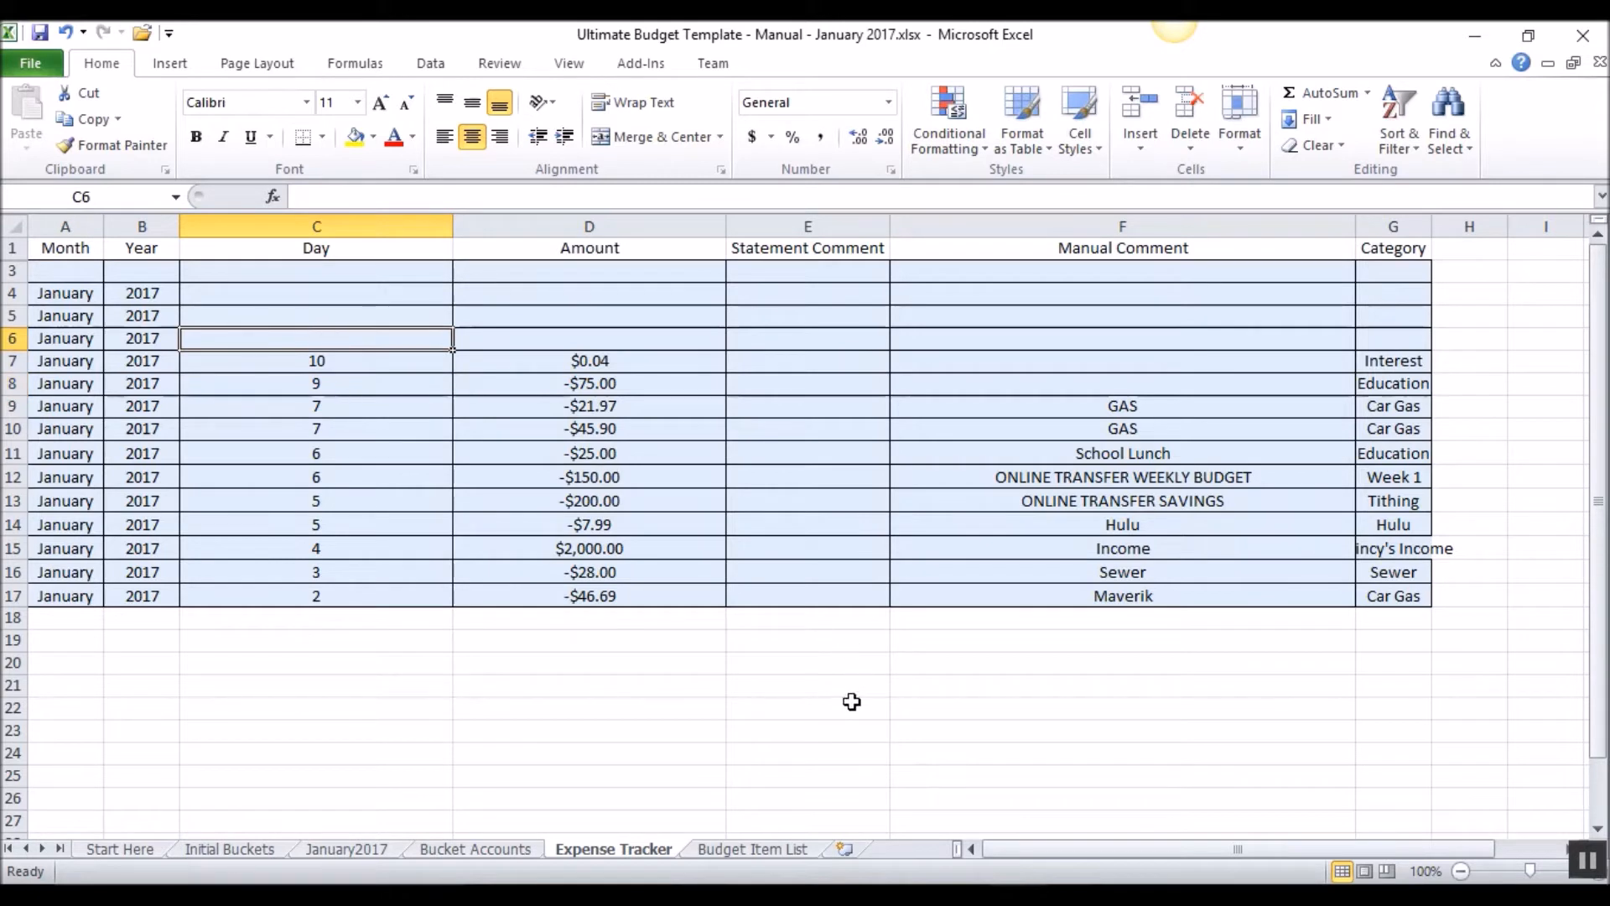
left_click(1017, 894)
left_click(888, 832)
left_click(1017, 894)
left_click(1132, 834)
type("12")
key("Tab")
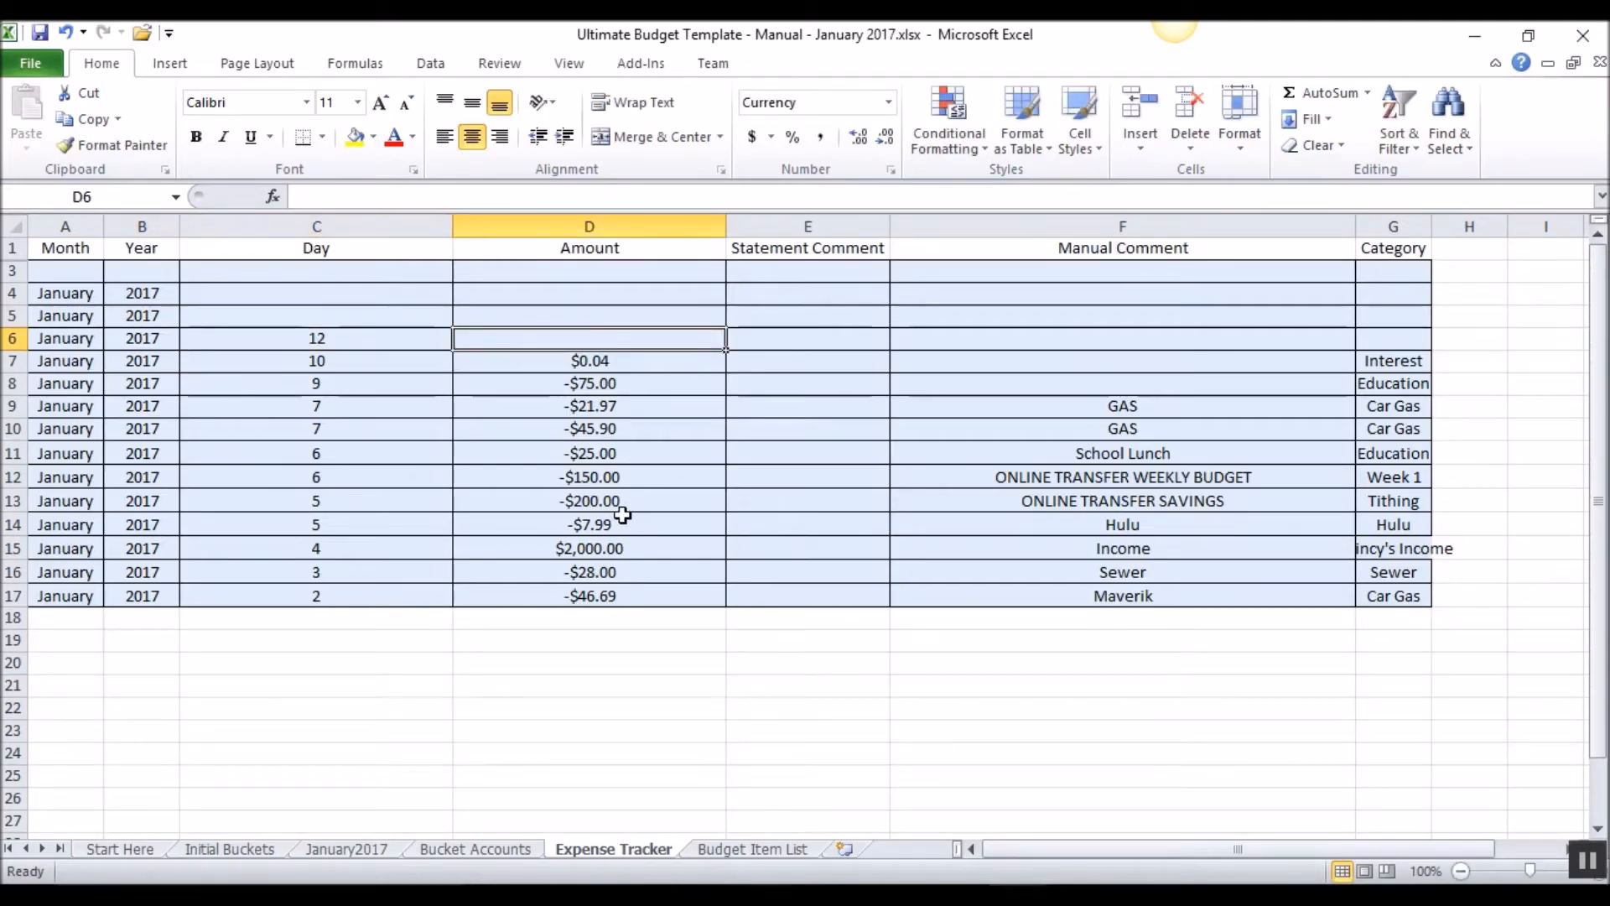
Recheck the Wal-Mart purchase amount in Checking2 (2).csv and enter -108.78 as the amount in row 6 of the Expense Tracker.
type("-")
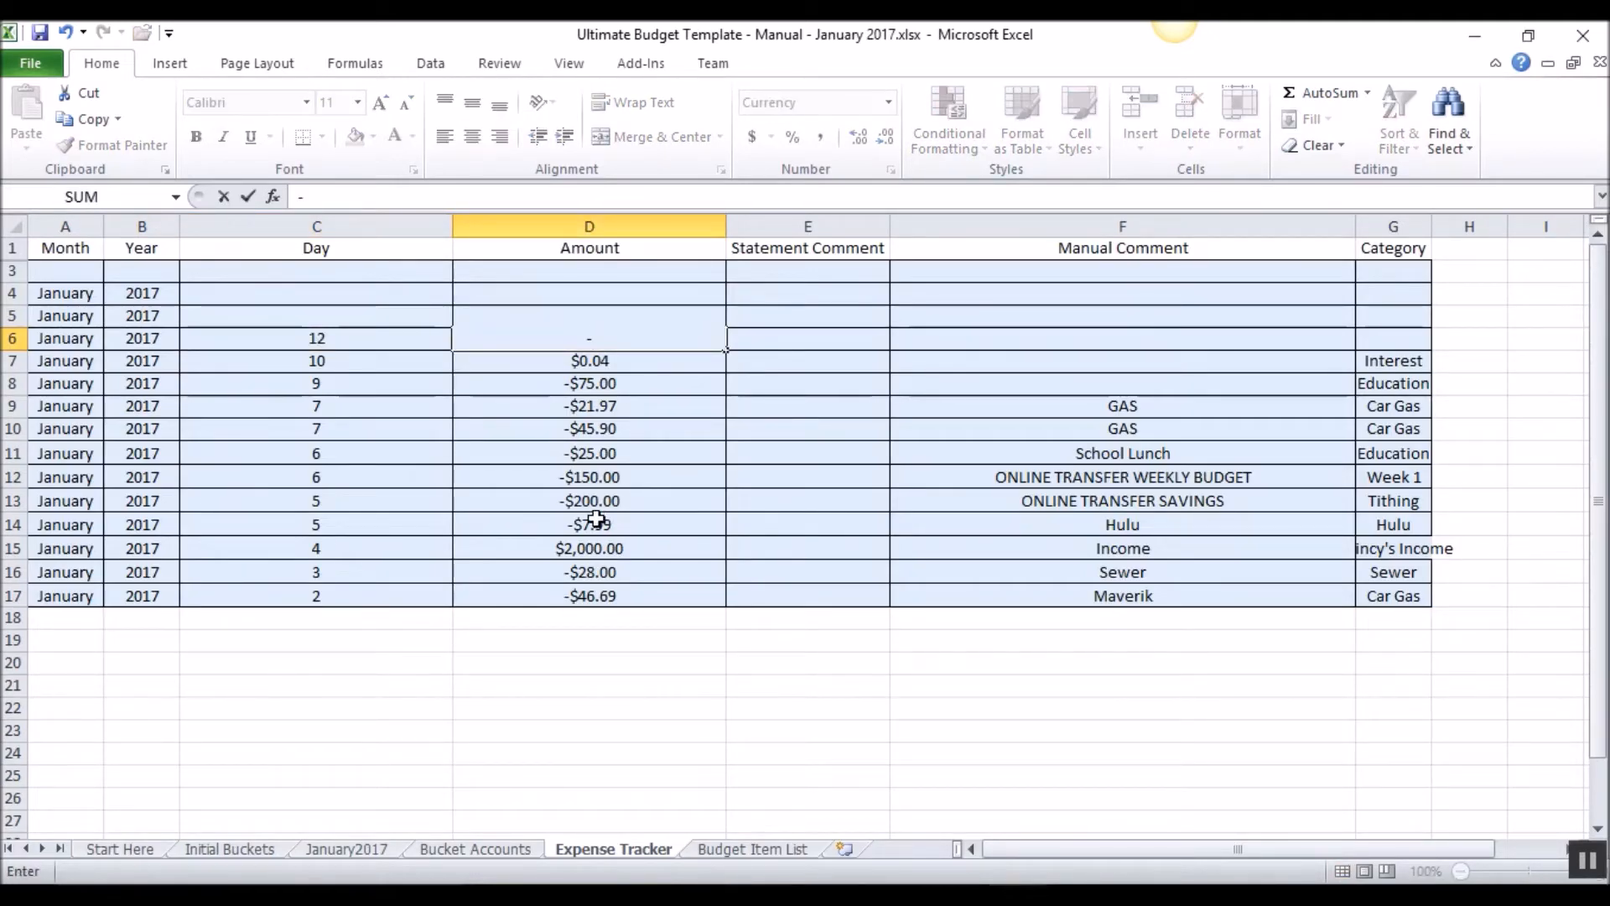
left_click(1017, 894)
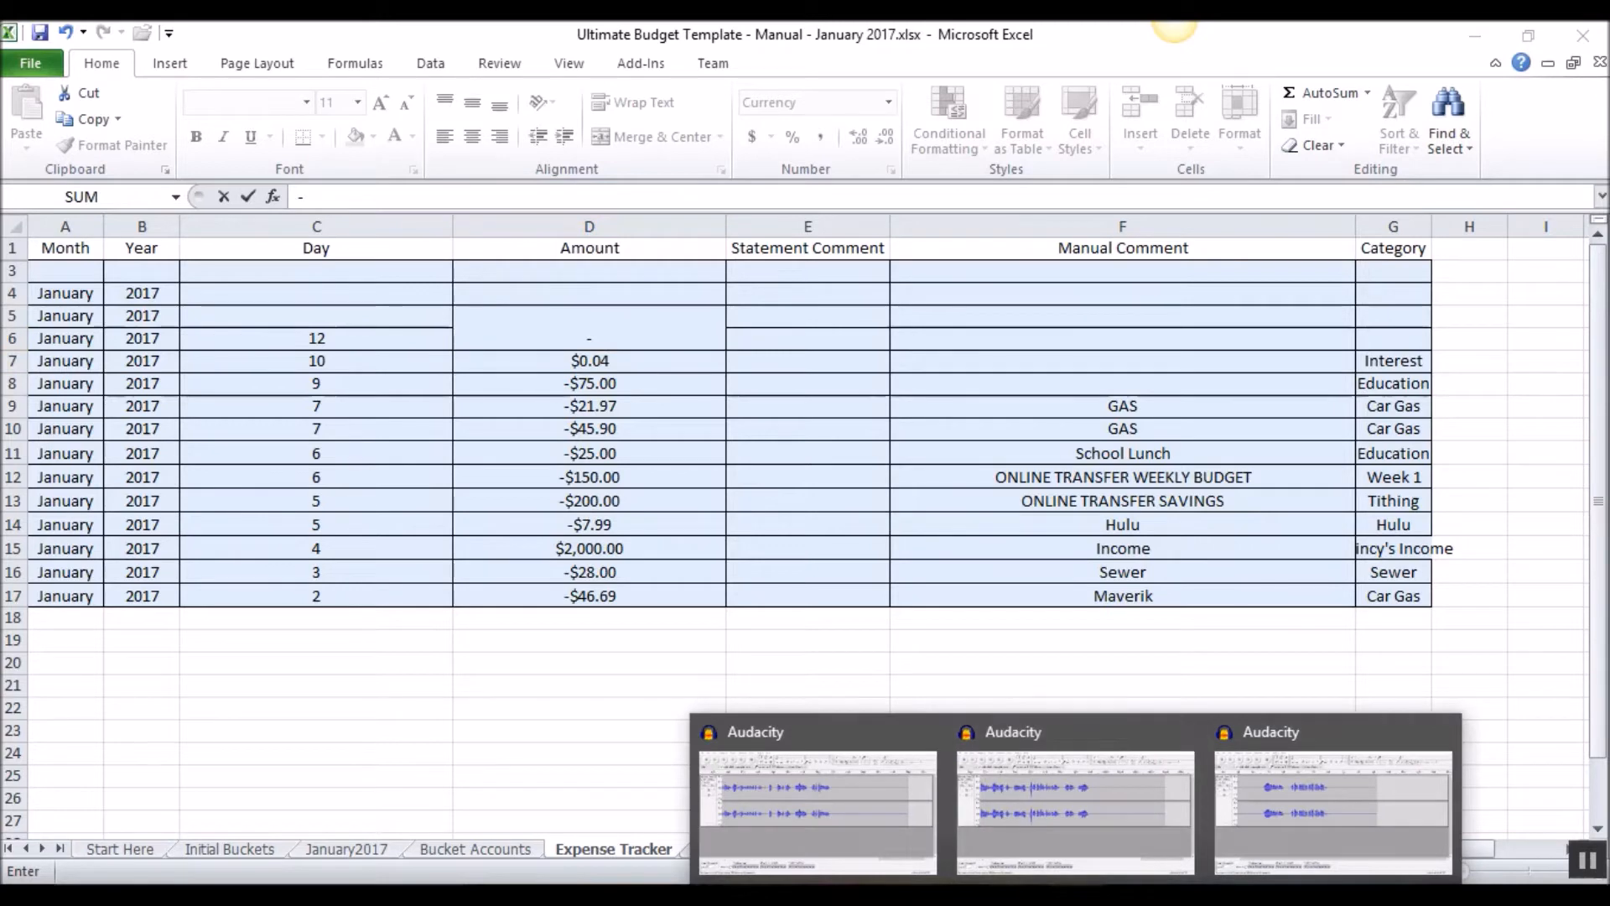
left_click(904, 793)
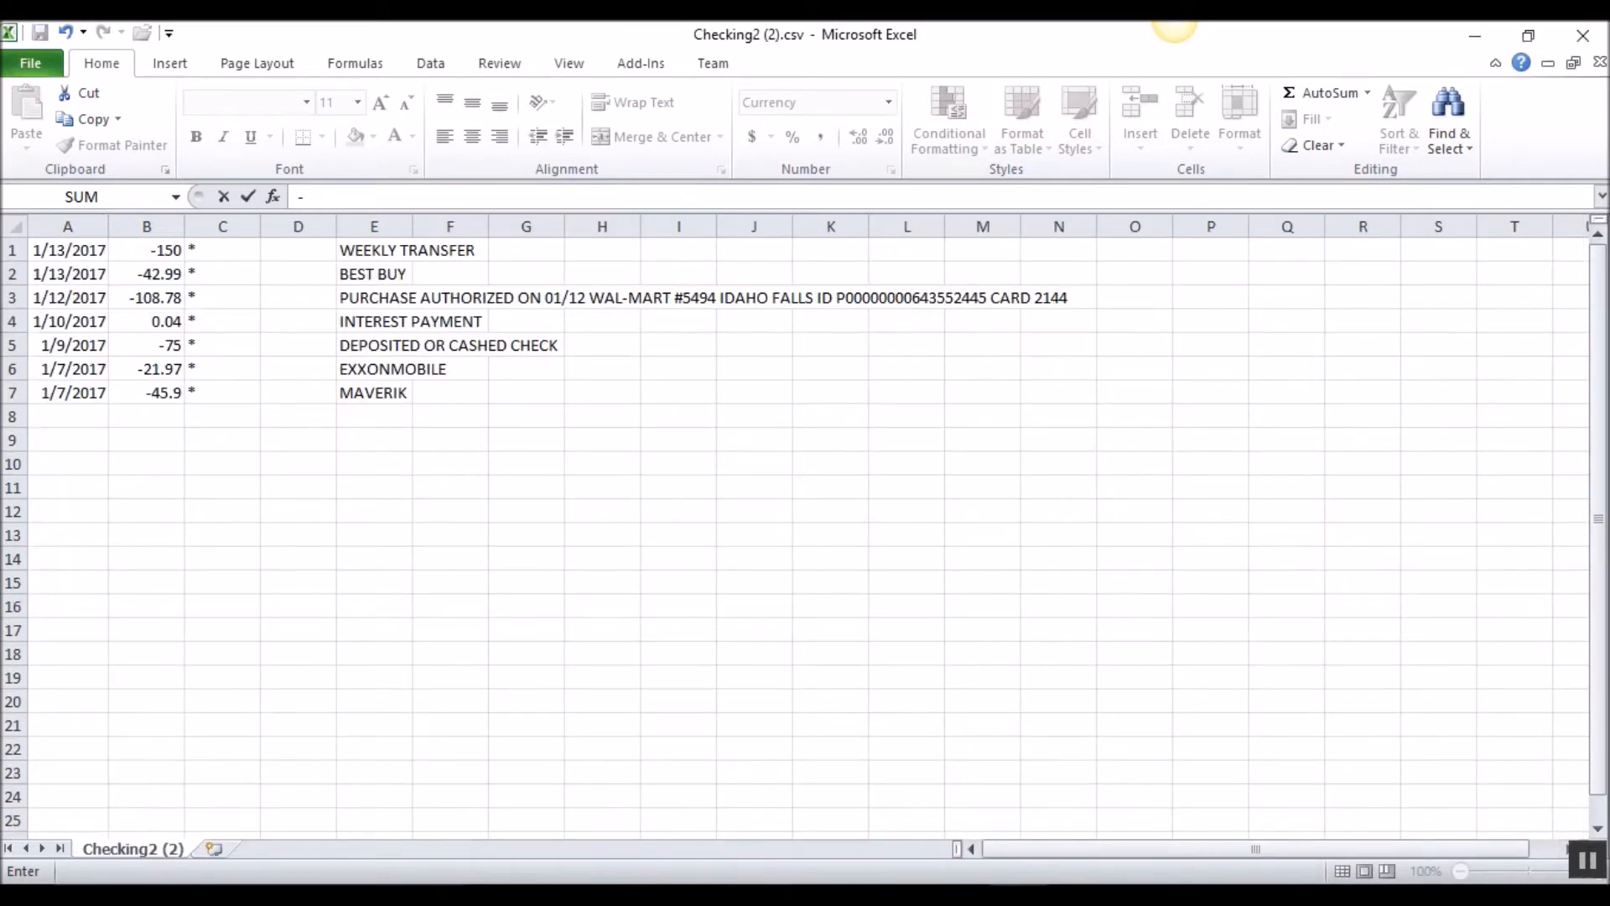
mouse_move(1019, 894)
left_click(1145, 788)
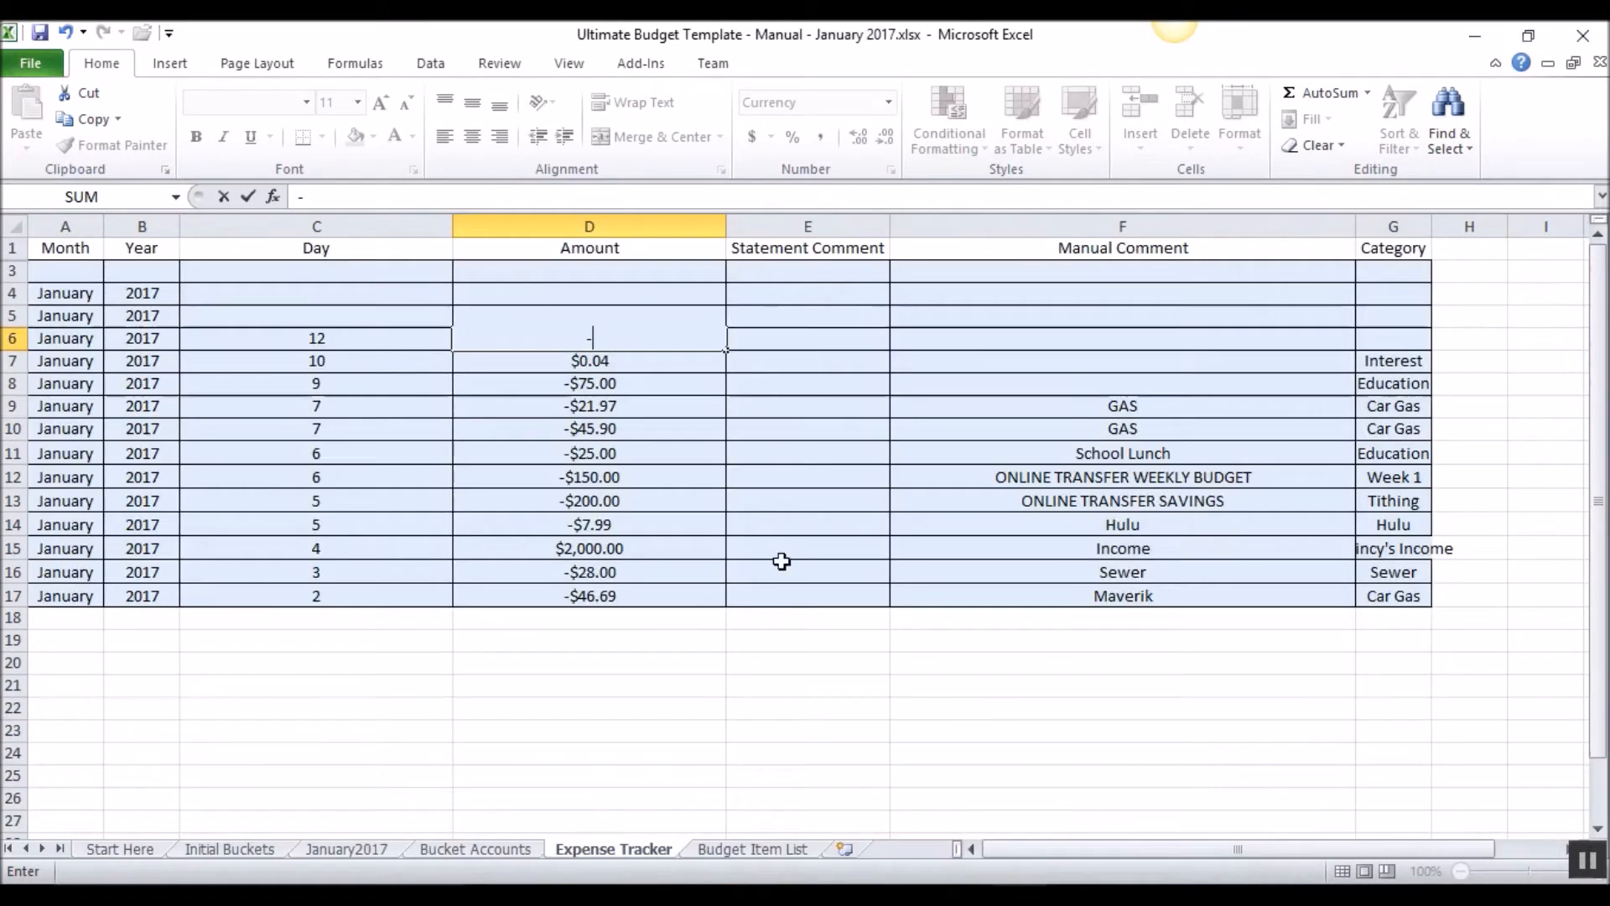
type("108.78")
key("Tab")
Enter "New Battery for the car" as the manual comment for the January 12 transaction in row 6.
key("Tab")
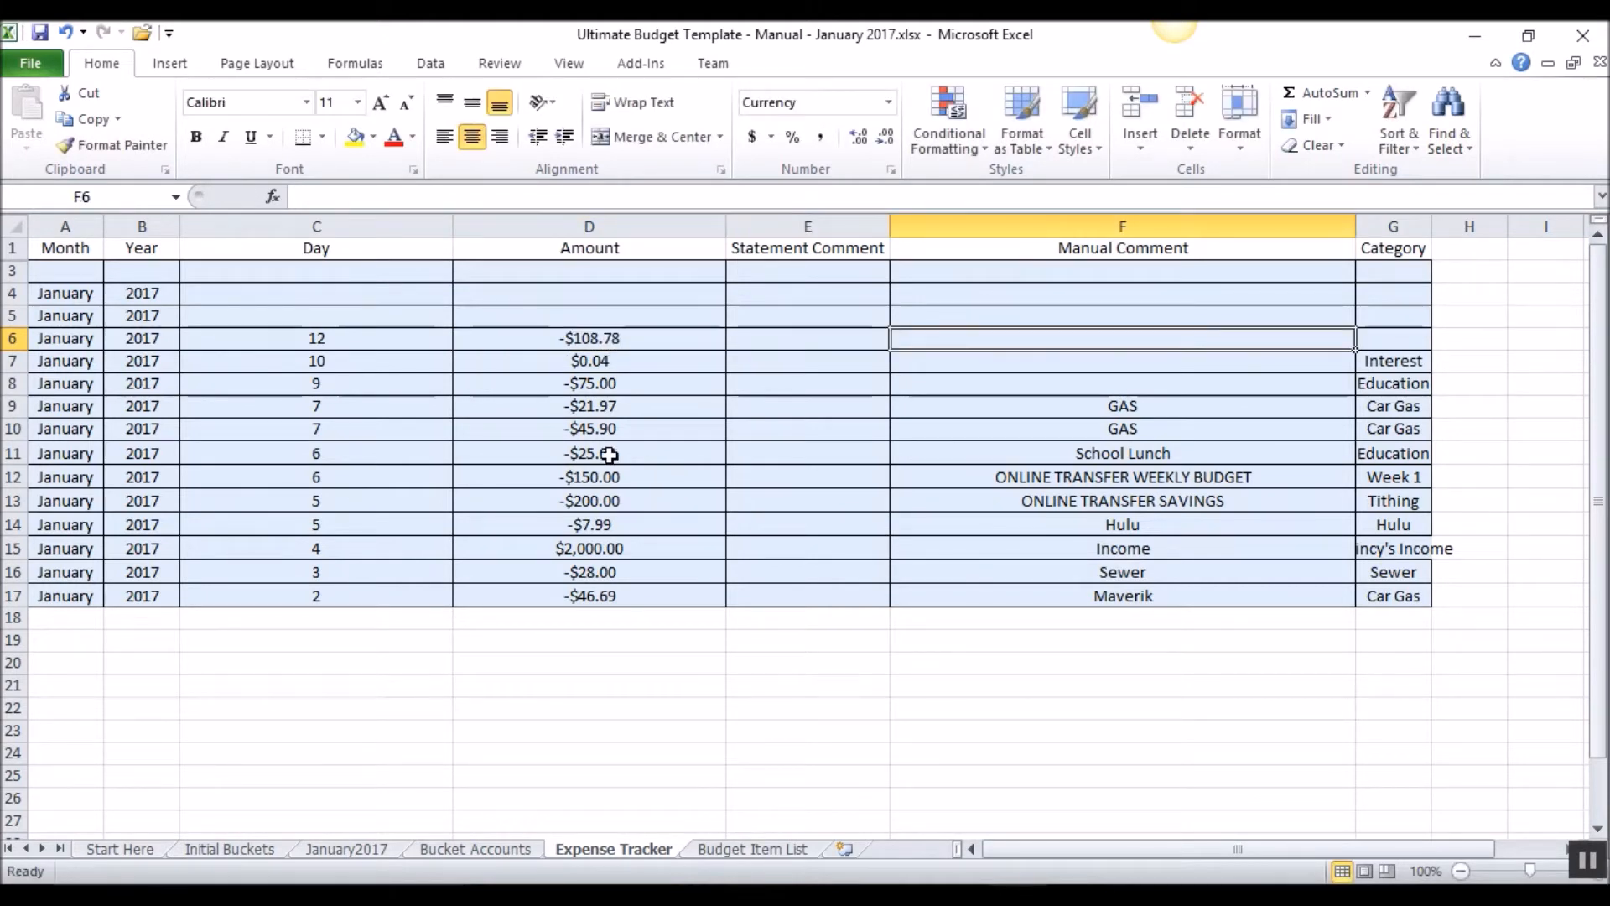
type("New ")
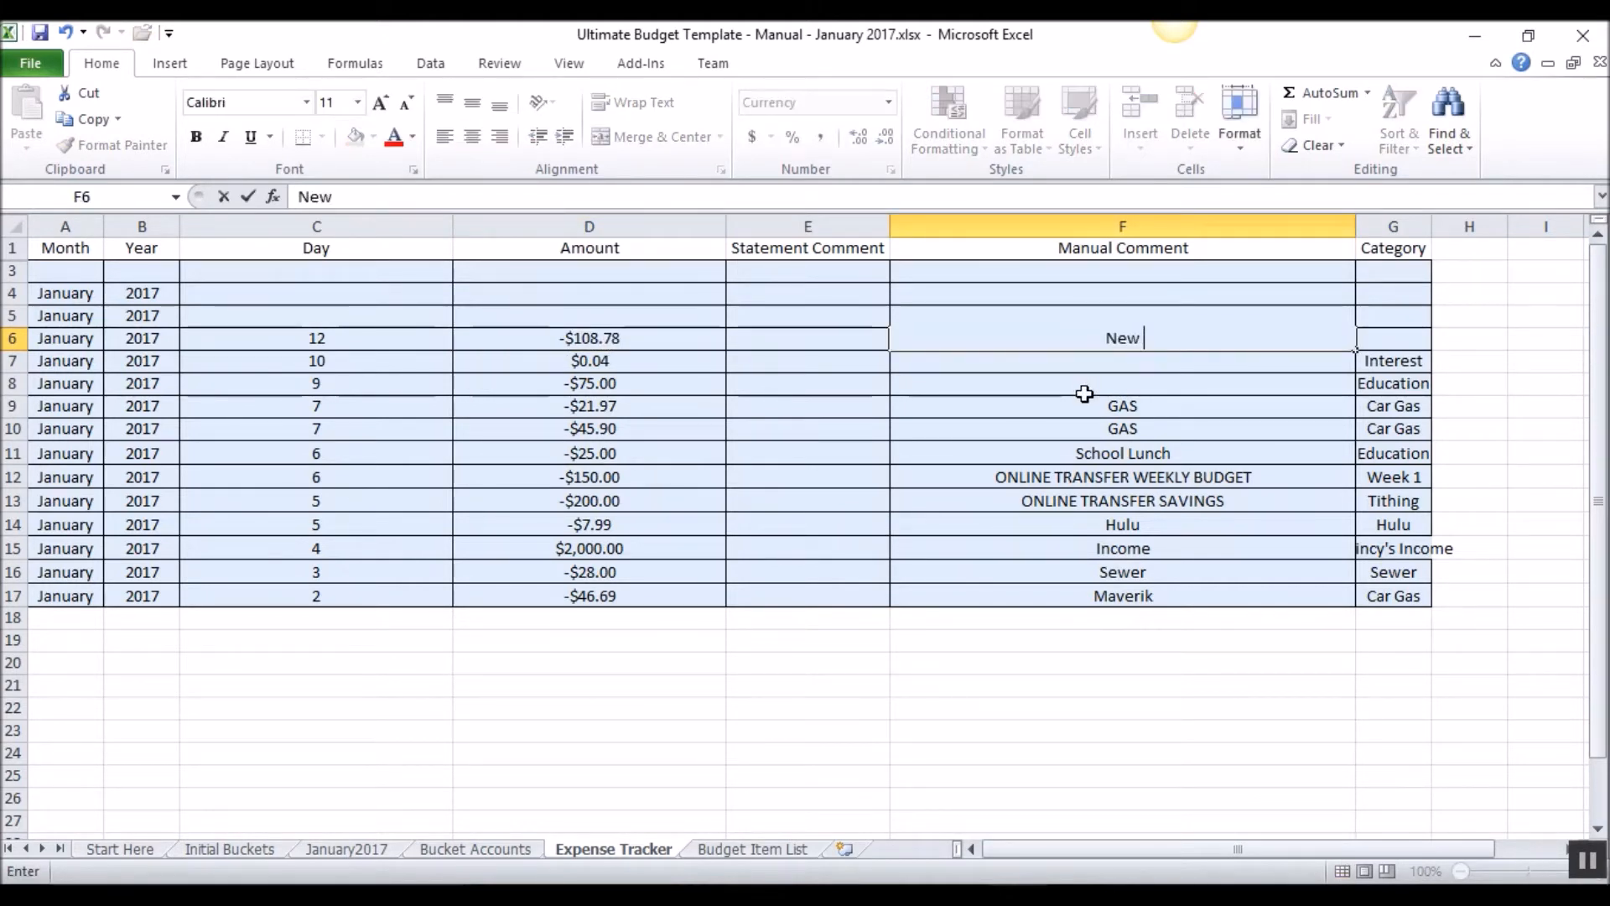
type("Battery for the car")
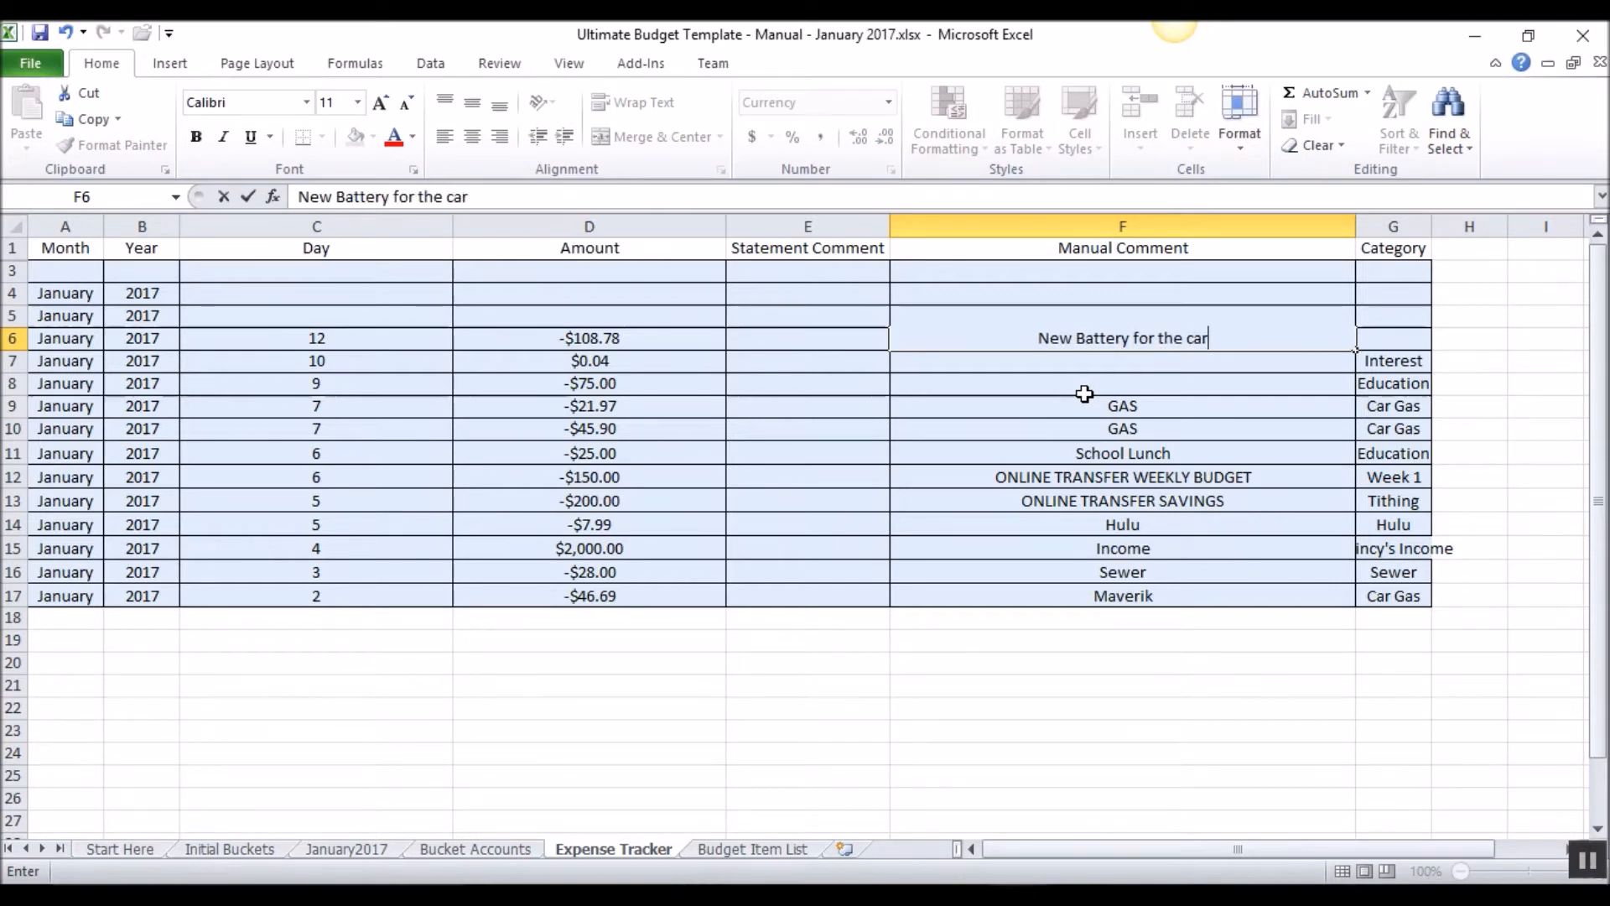
key("Return")
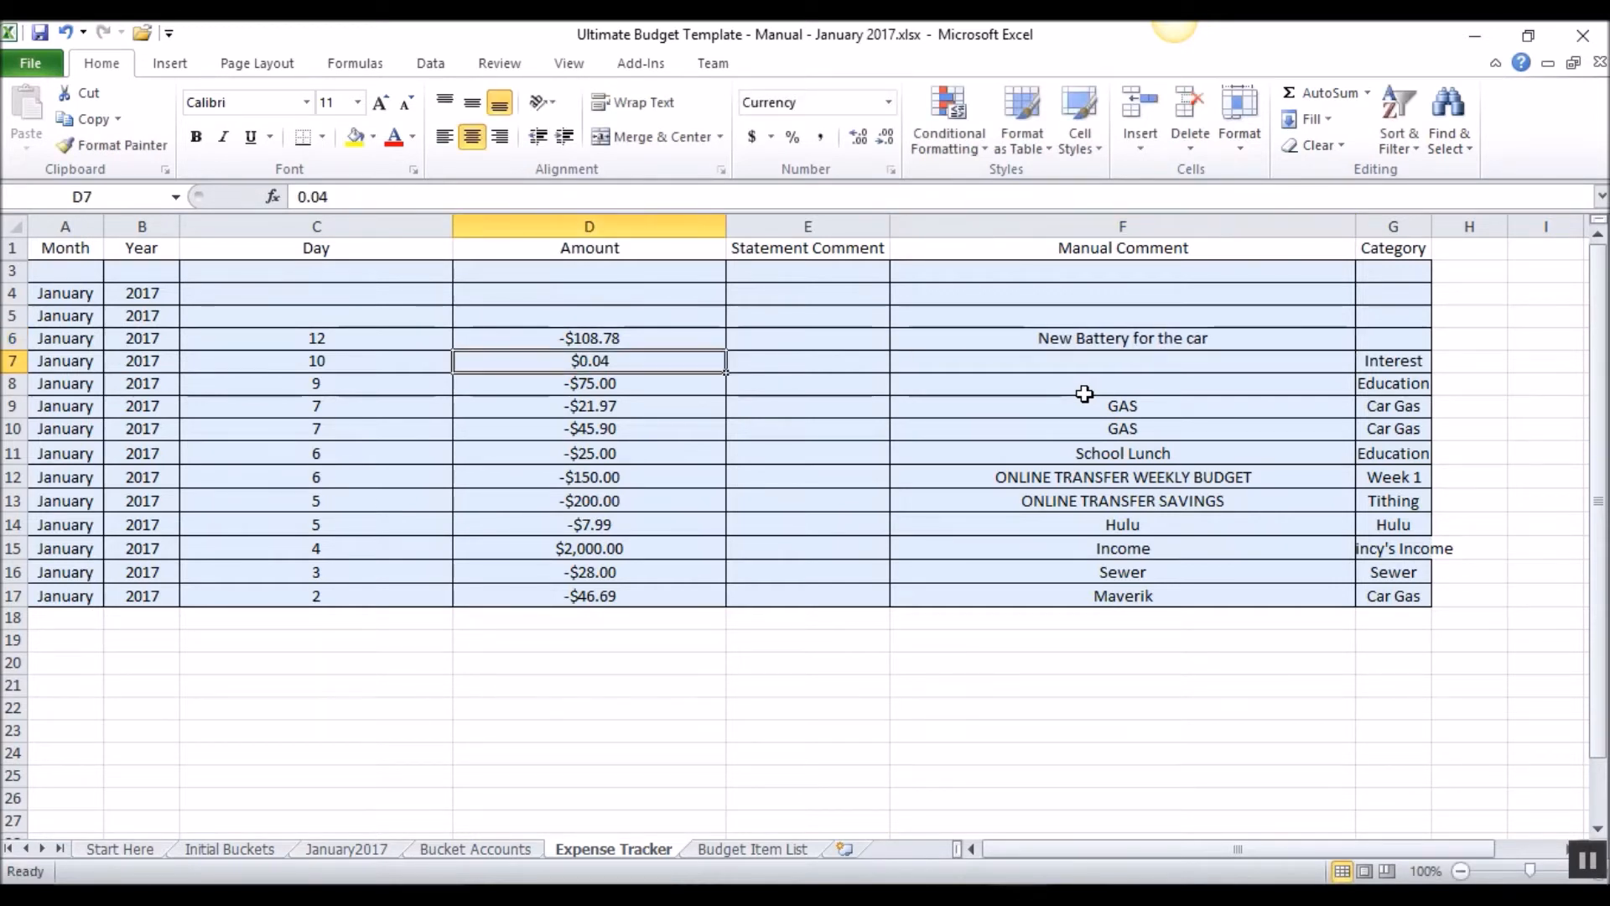
Assign the category "Car Repair" to the January 12 car battery purchase in row 6 of the Expense Tracker.
left_click(1130, 340)
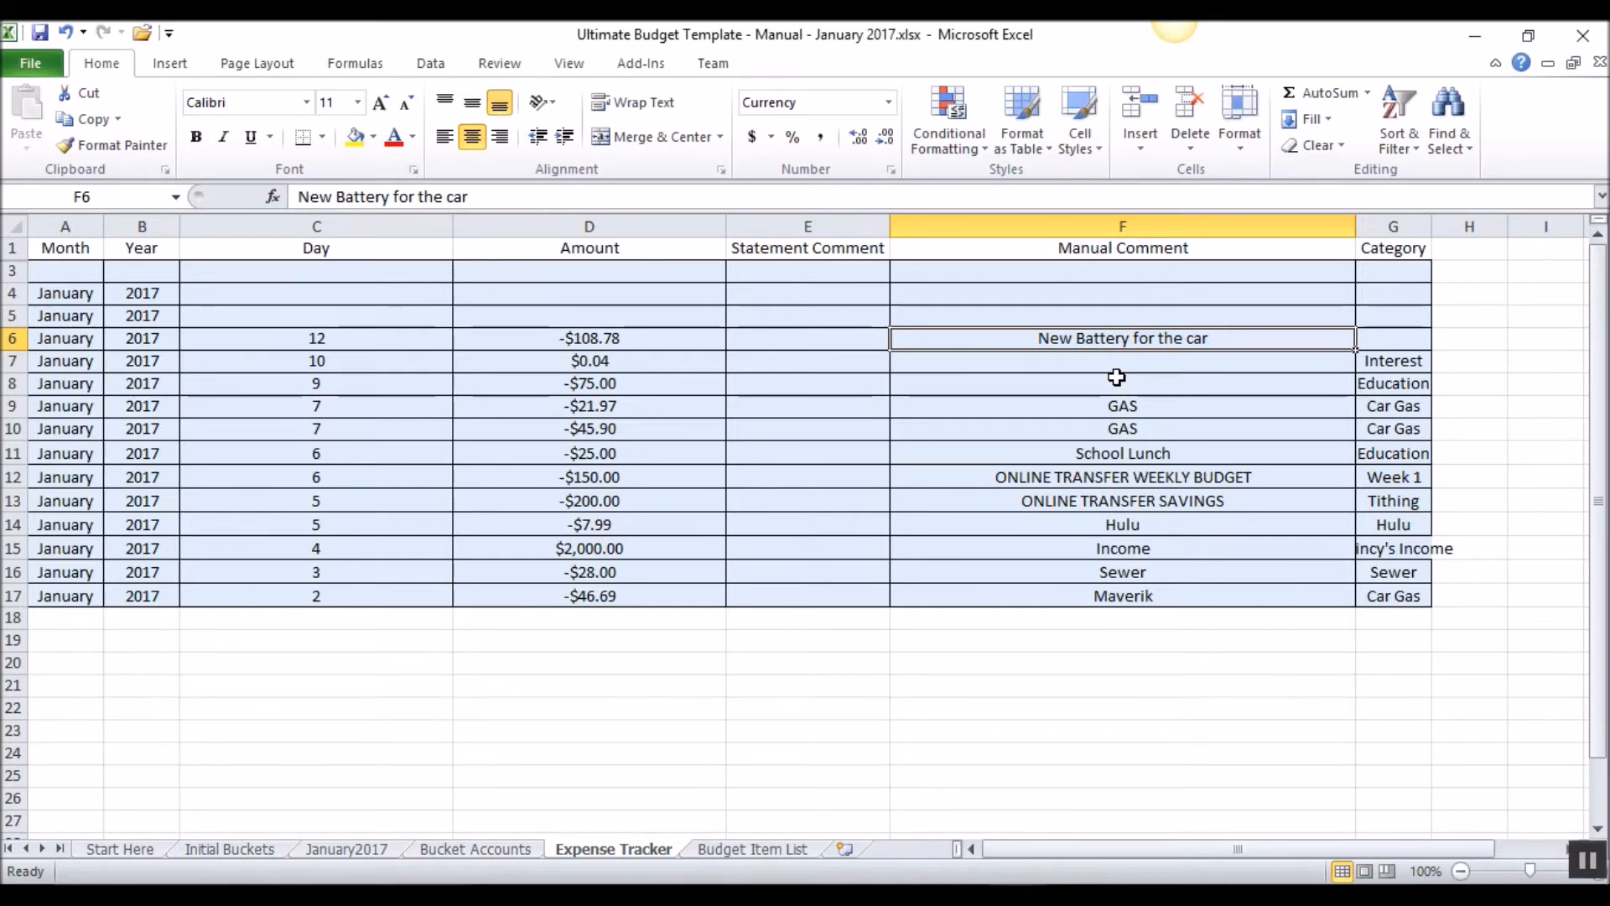
left_click(1388, 359)
left_click(1392, 339)
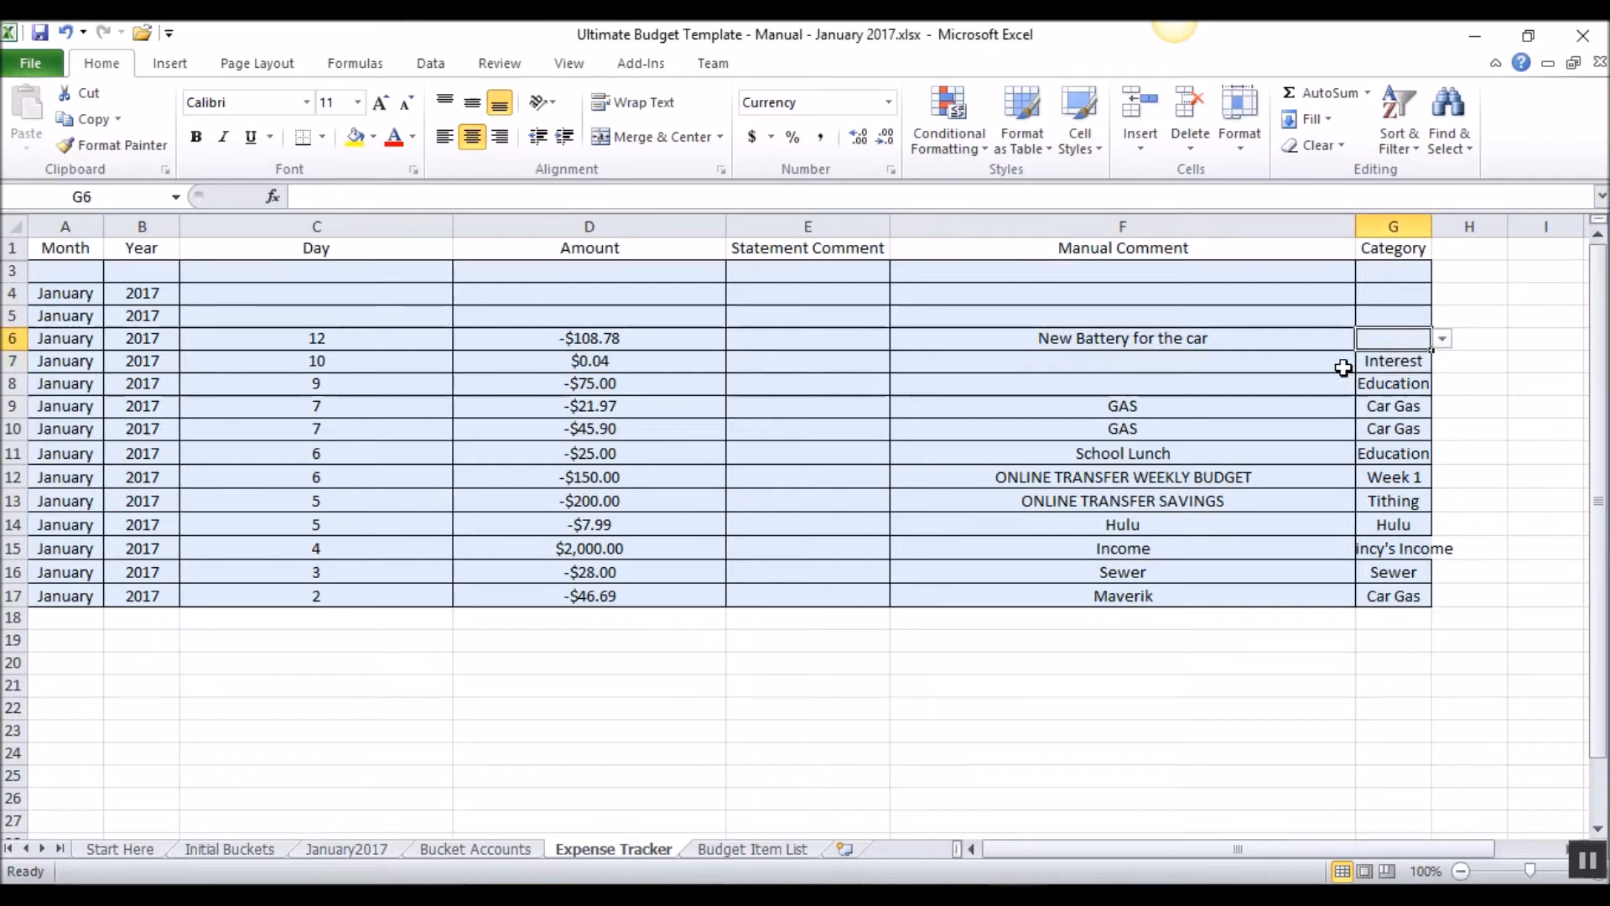
type("Car Repair")
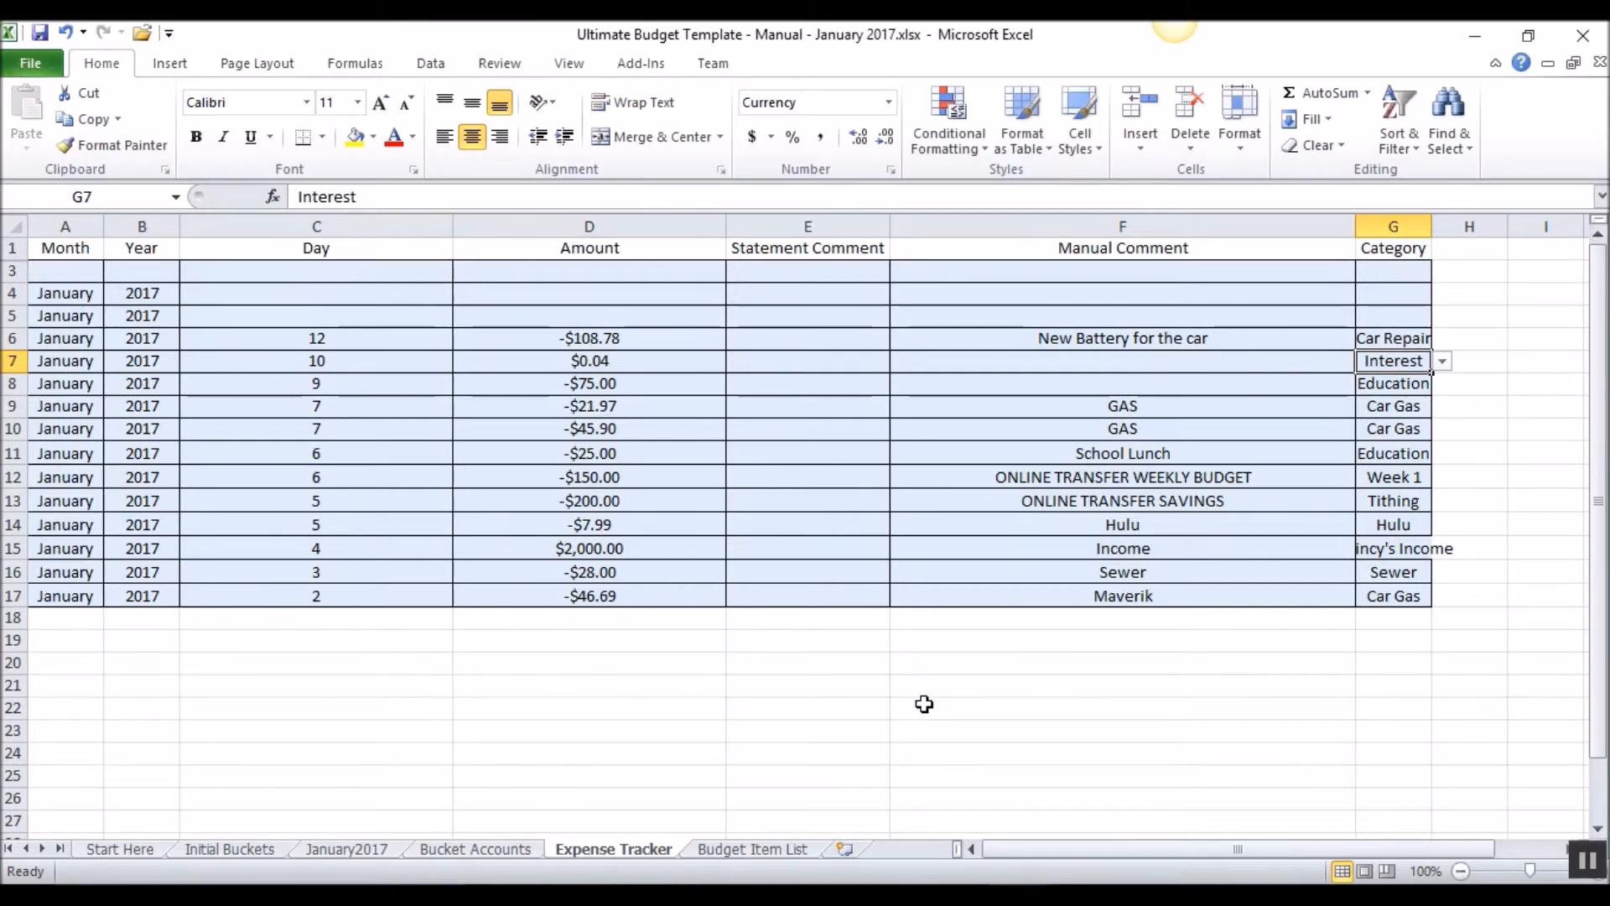
Check the Car Repair balance in Bucket Accounts and review the Monthly Summary on the January2017 sheet.
left_click(490, 847)
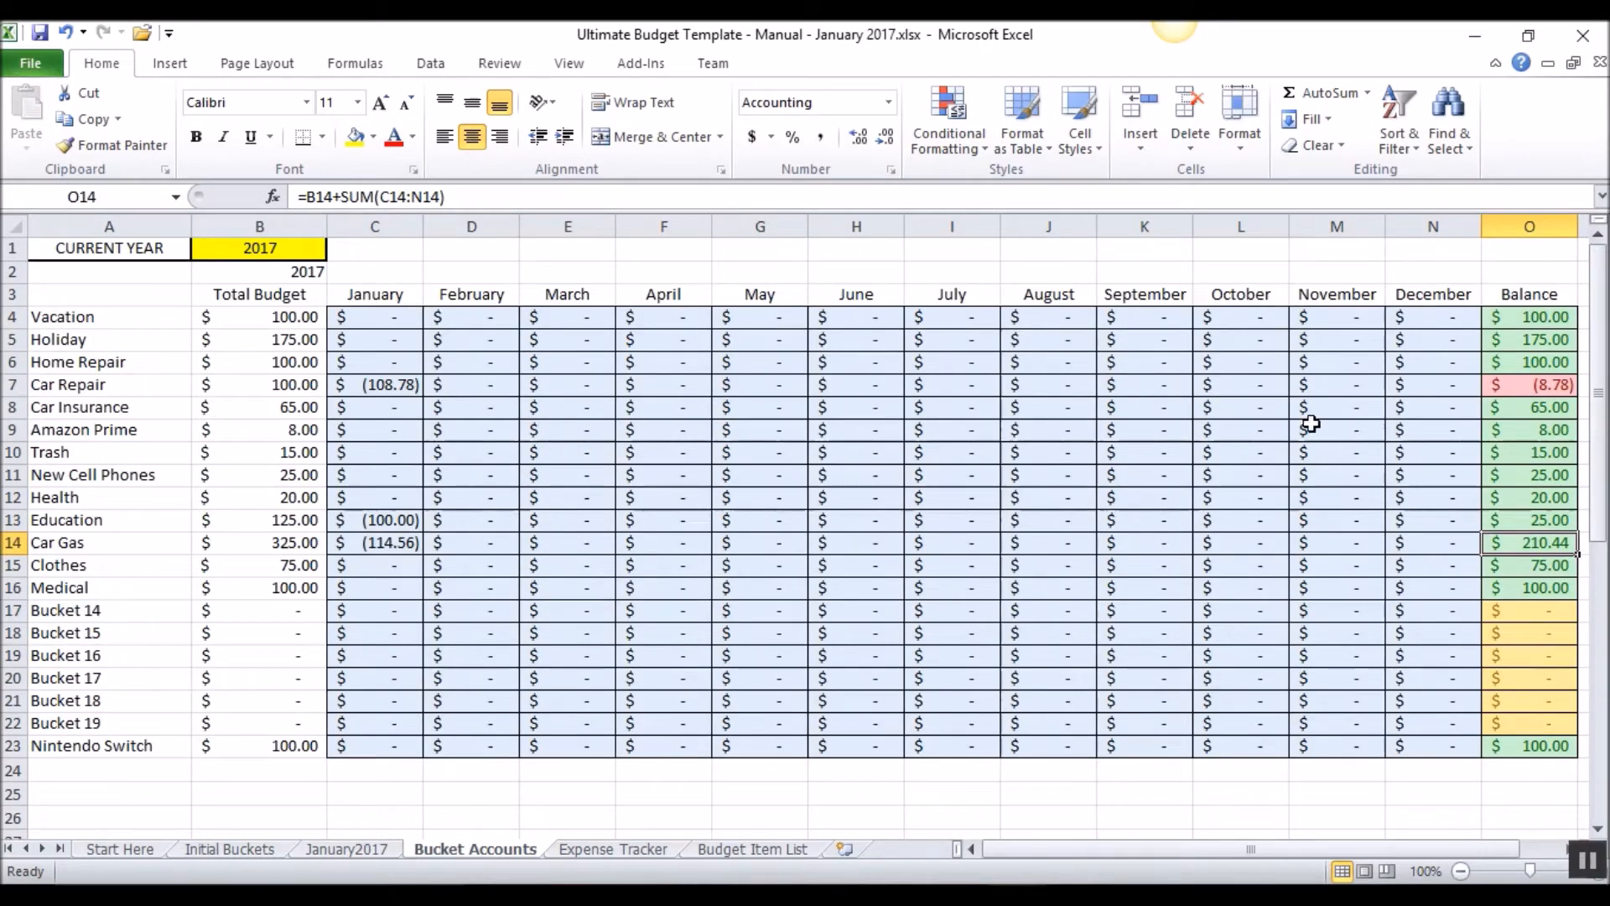
left_click(1542, 386)
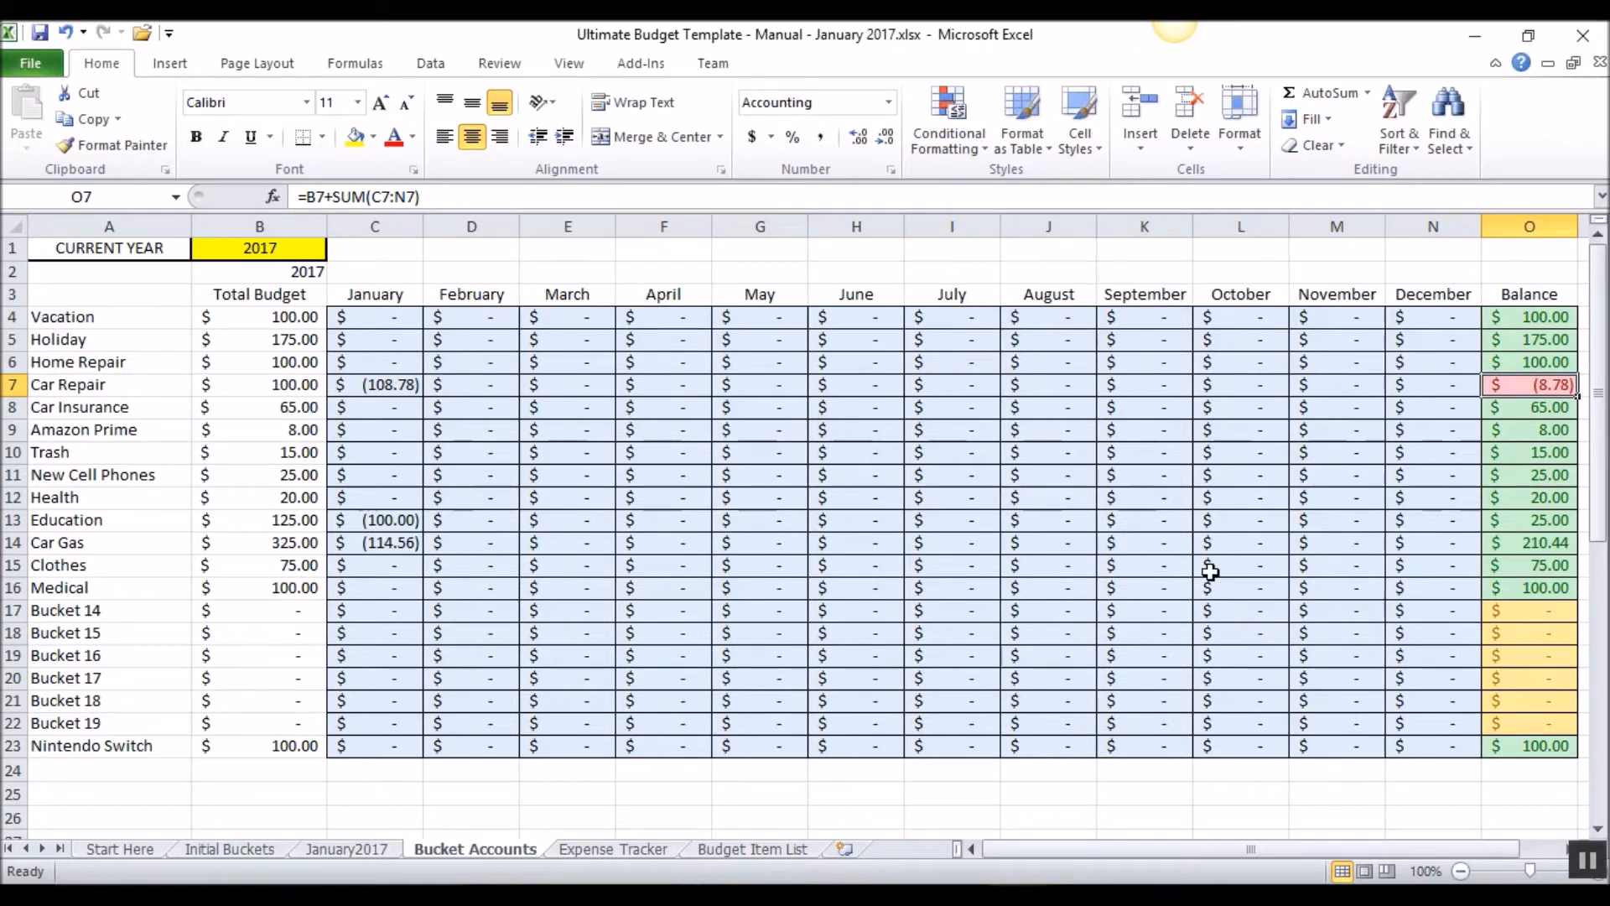
left_click(347, 847)
scroll(822, 651, "down", 6)
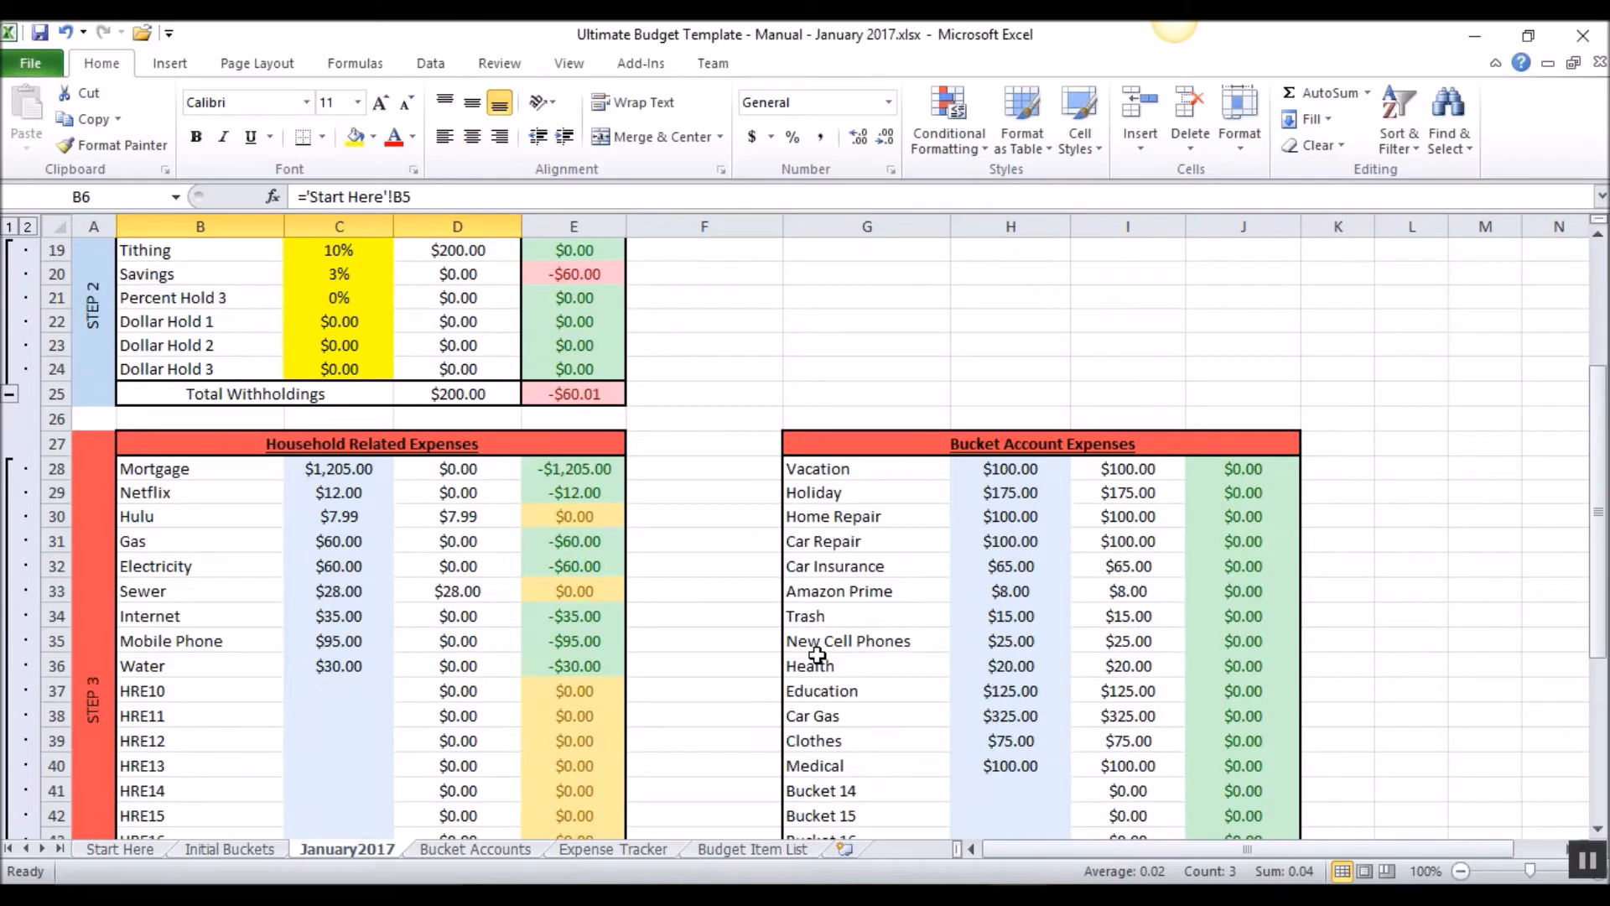
scroll(788, 611, "down", 5)
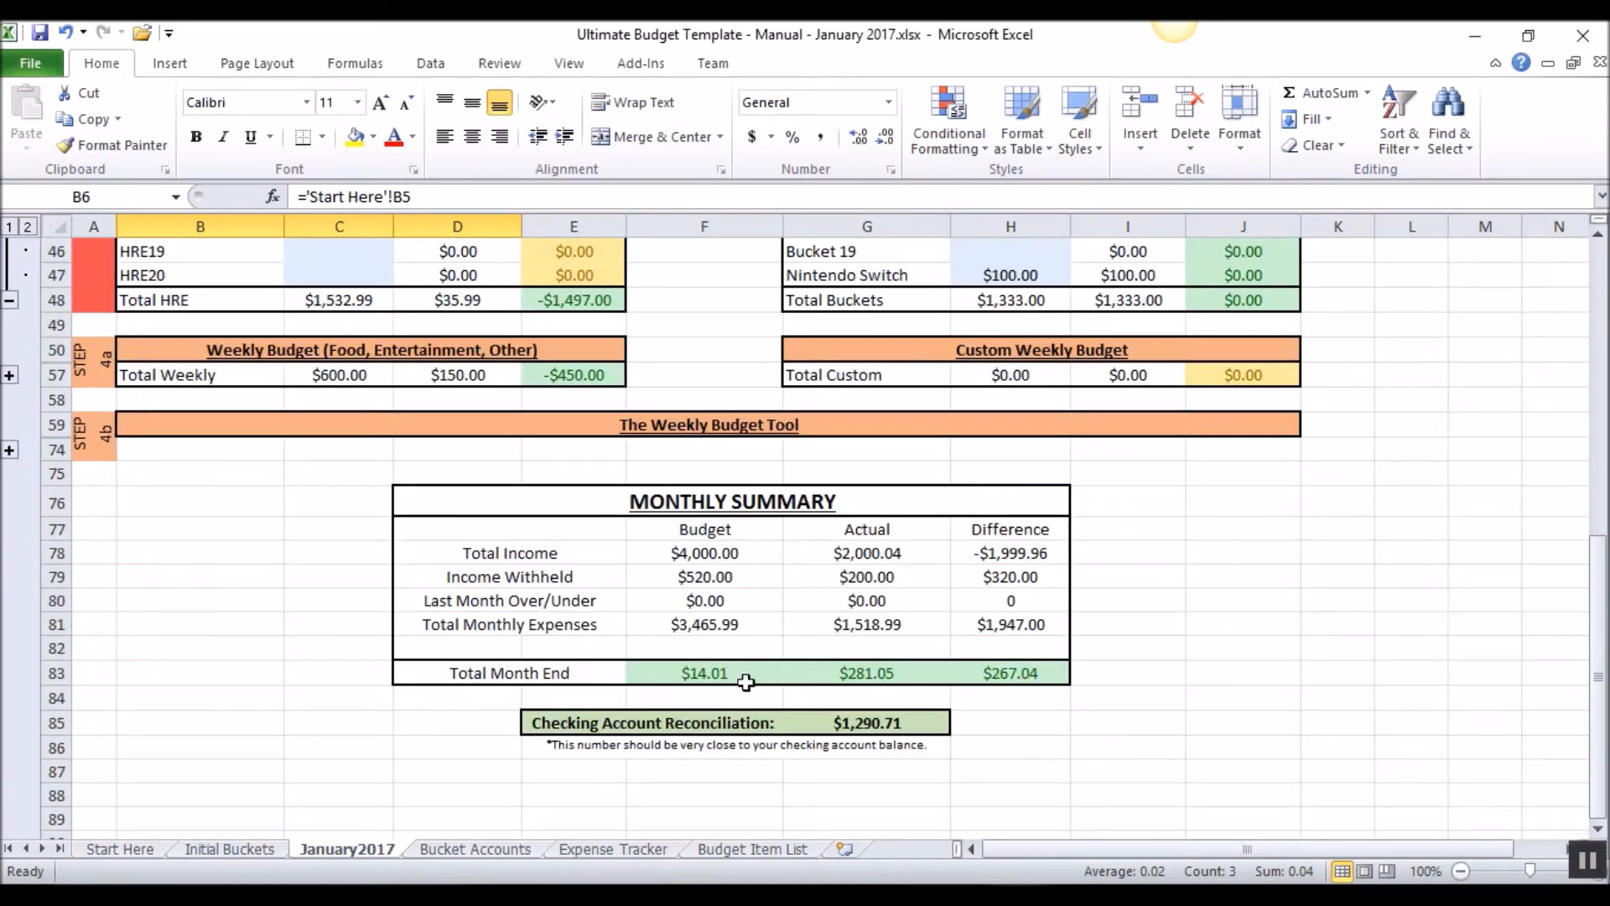
Set the budgeted Car Repair amount under Bucket Account Expenses on January2017 to 108.78 and check its balance in Bucket Accounts.
scroll(744, 680, "up", 6)
scroll(925, 655, "up", 1)
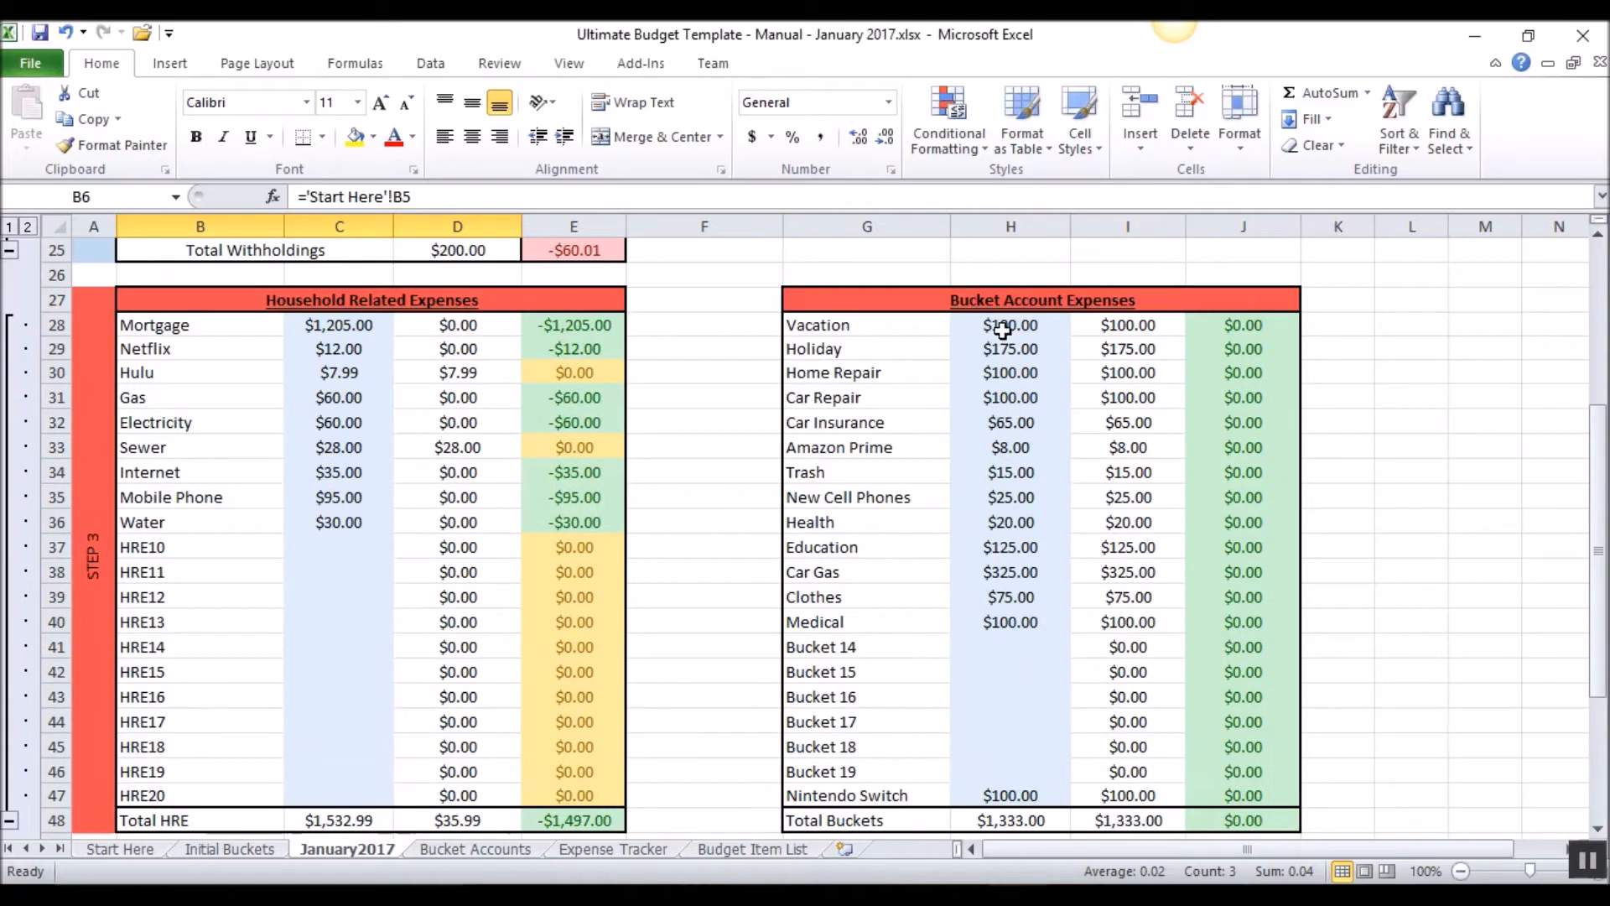
left_click(987, 398)
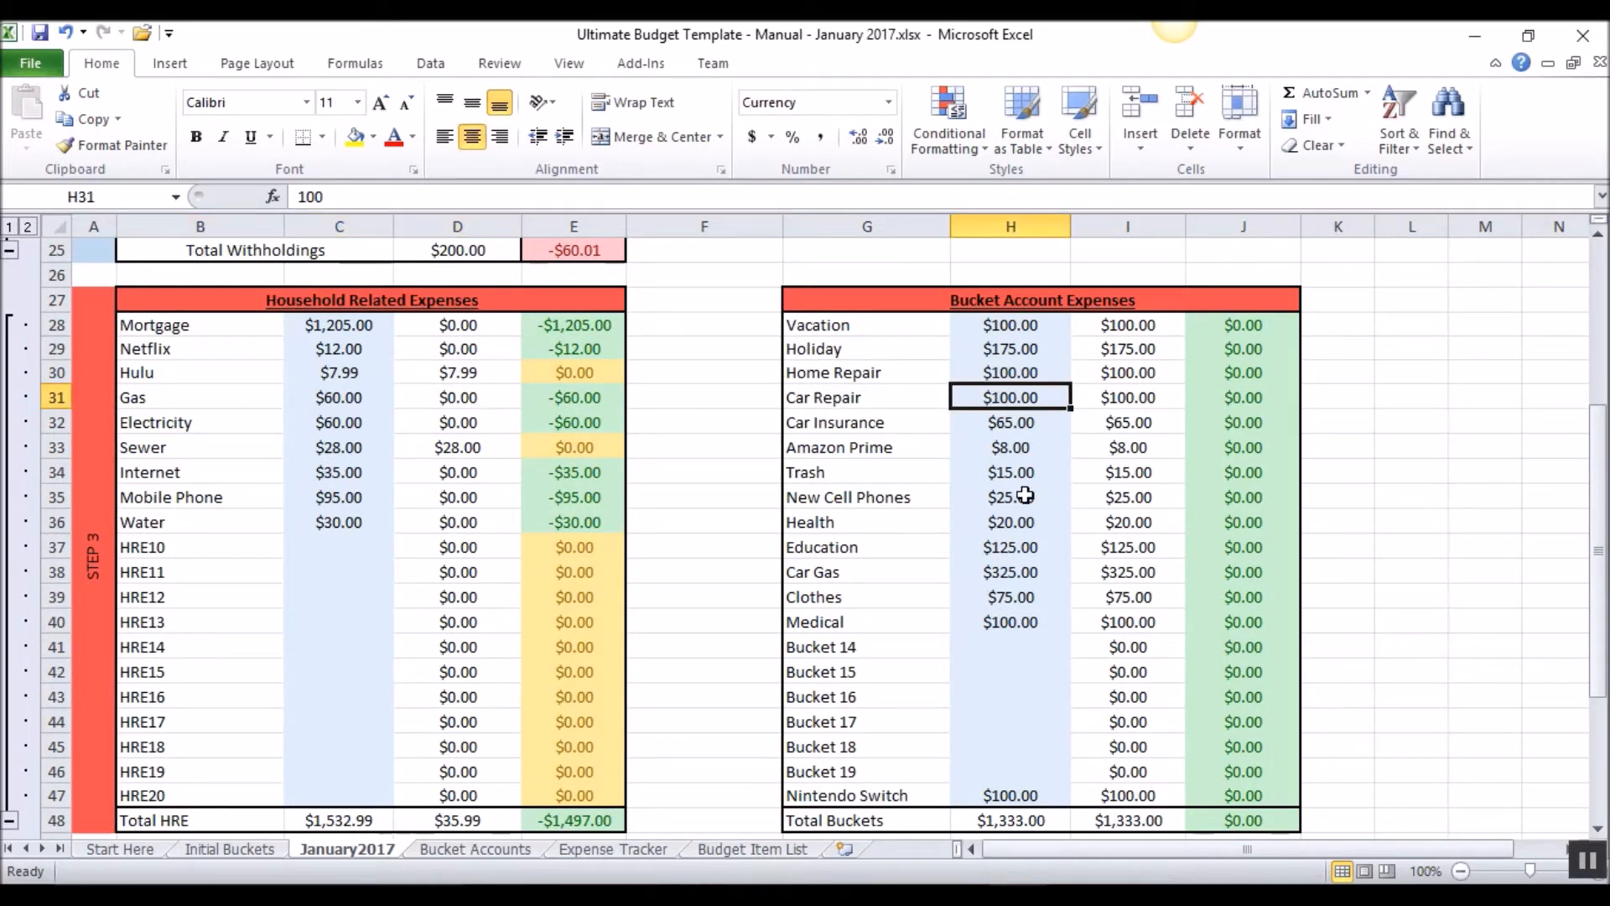
left_click(619, 852)
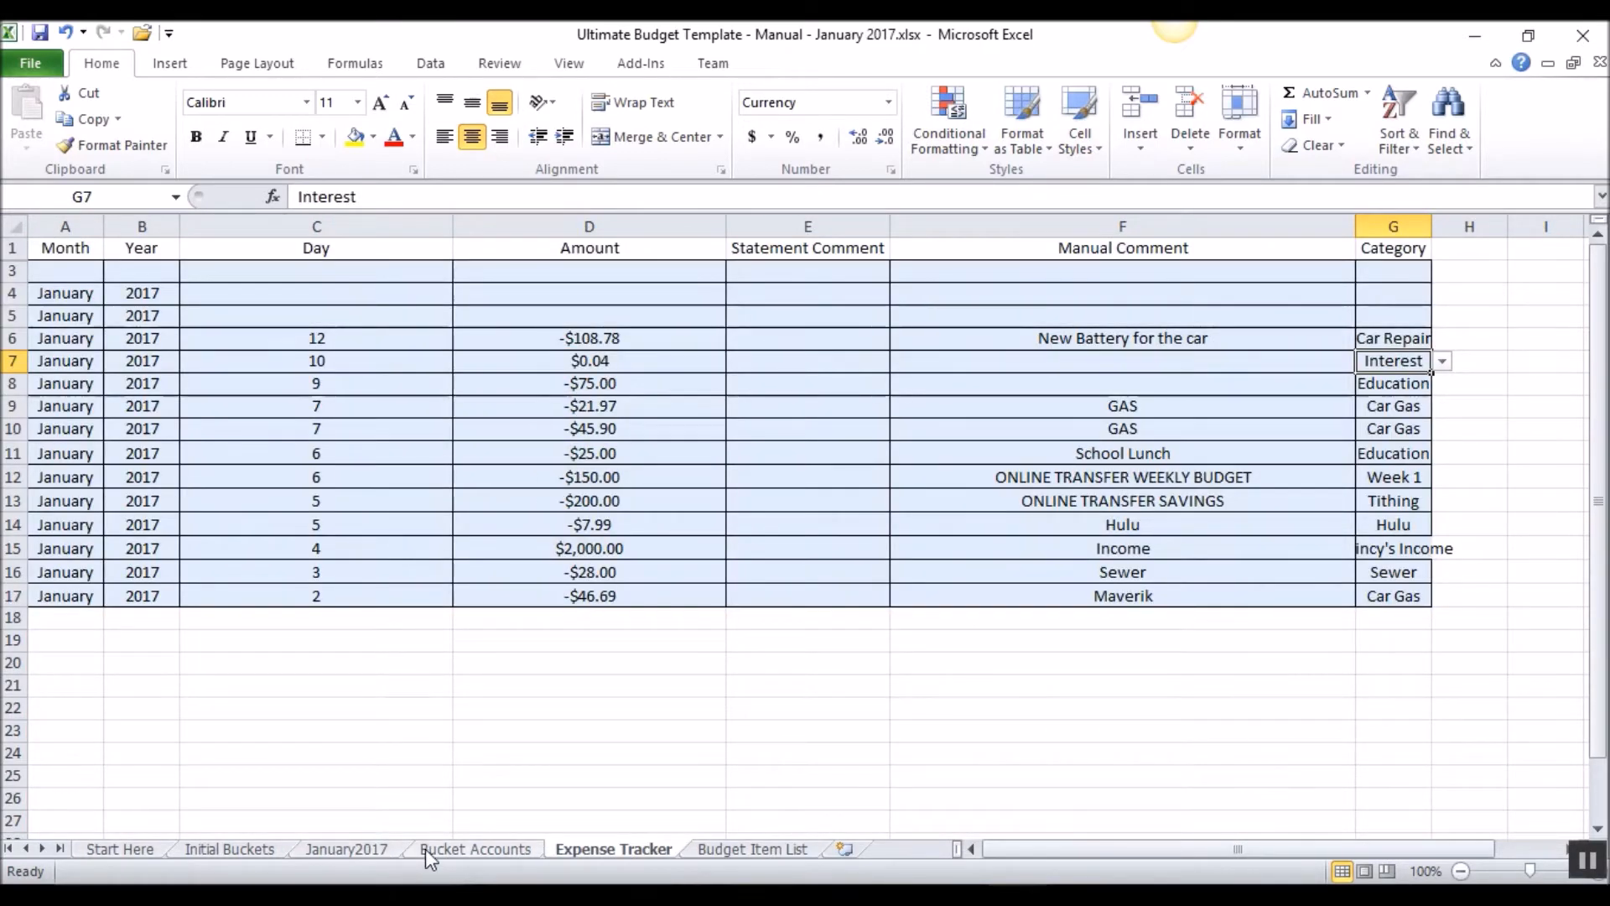
left_click(351, 850)
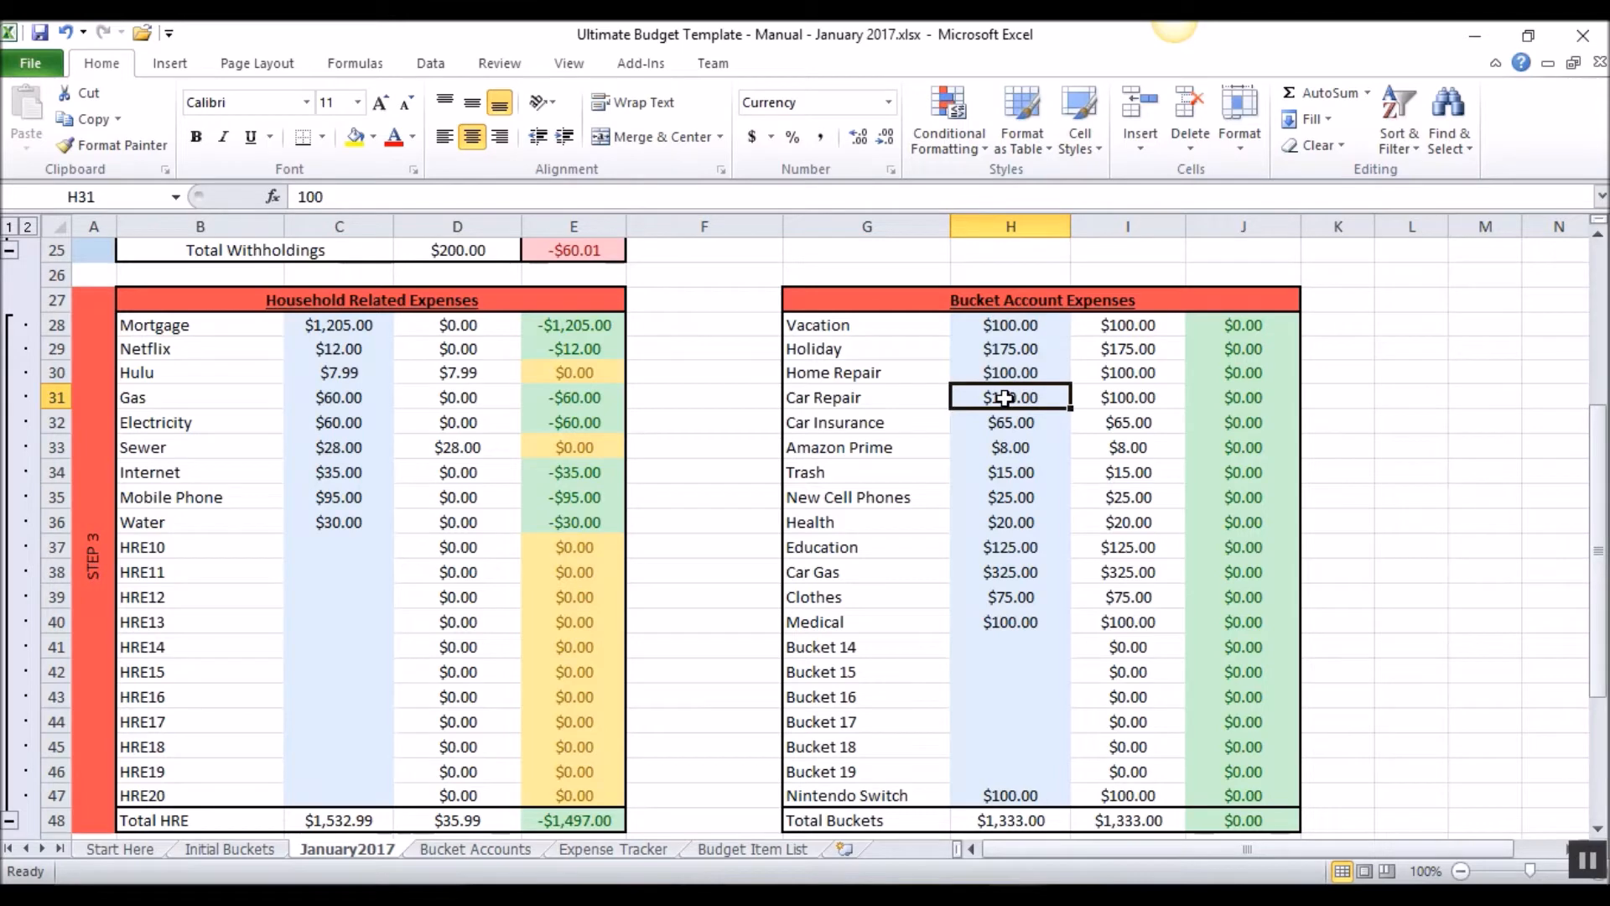
type("108.78")
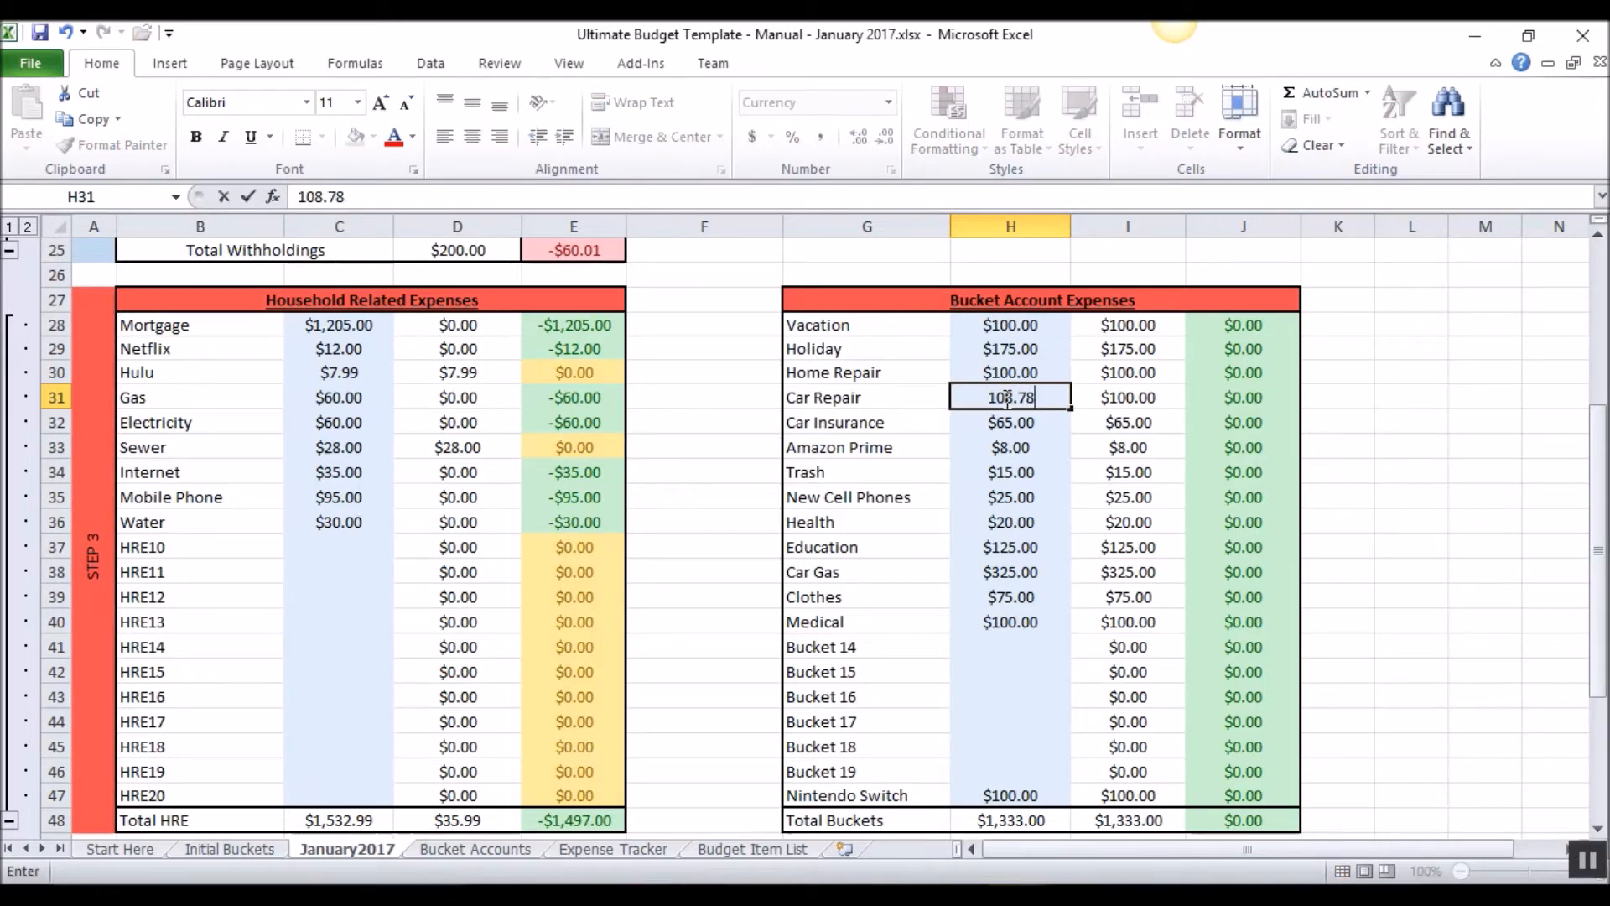
key("Return")
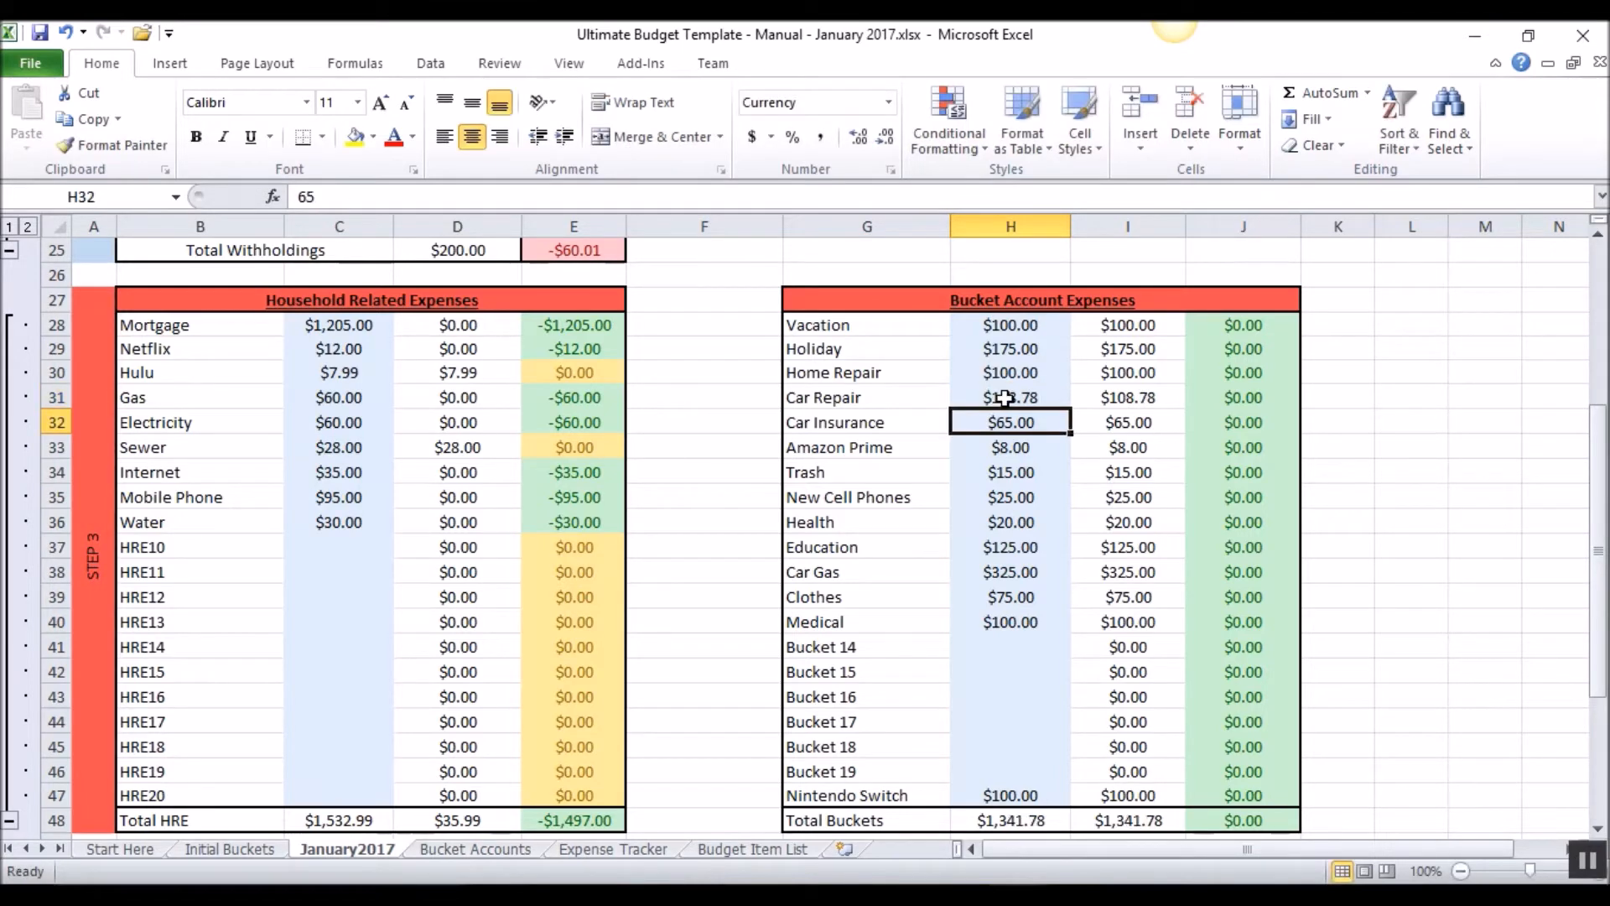
left_click(463, 851)
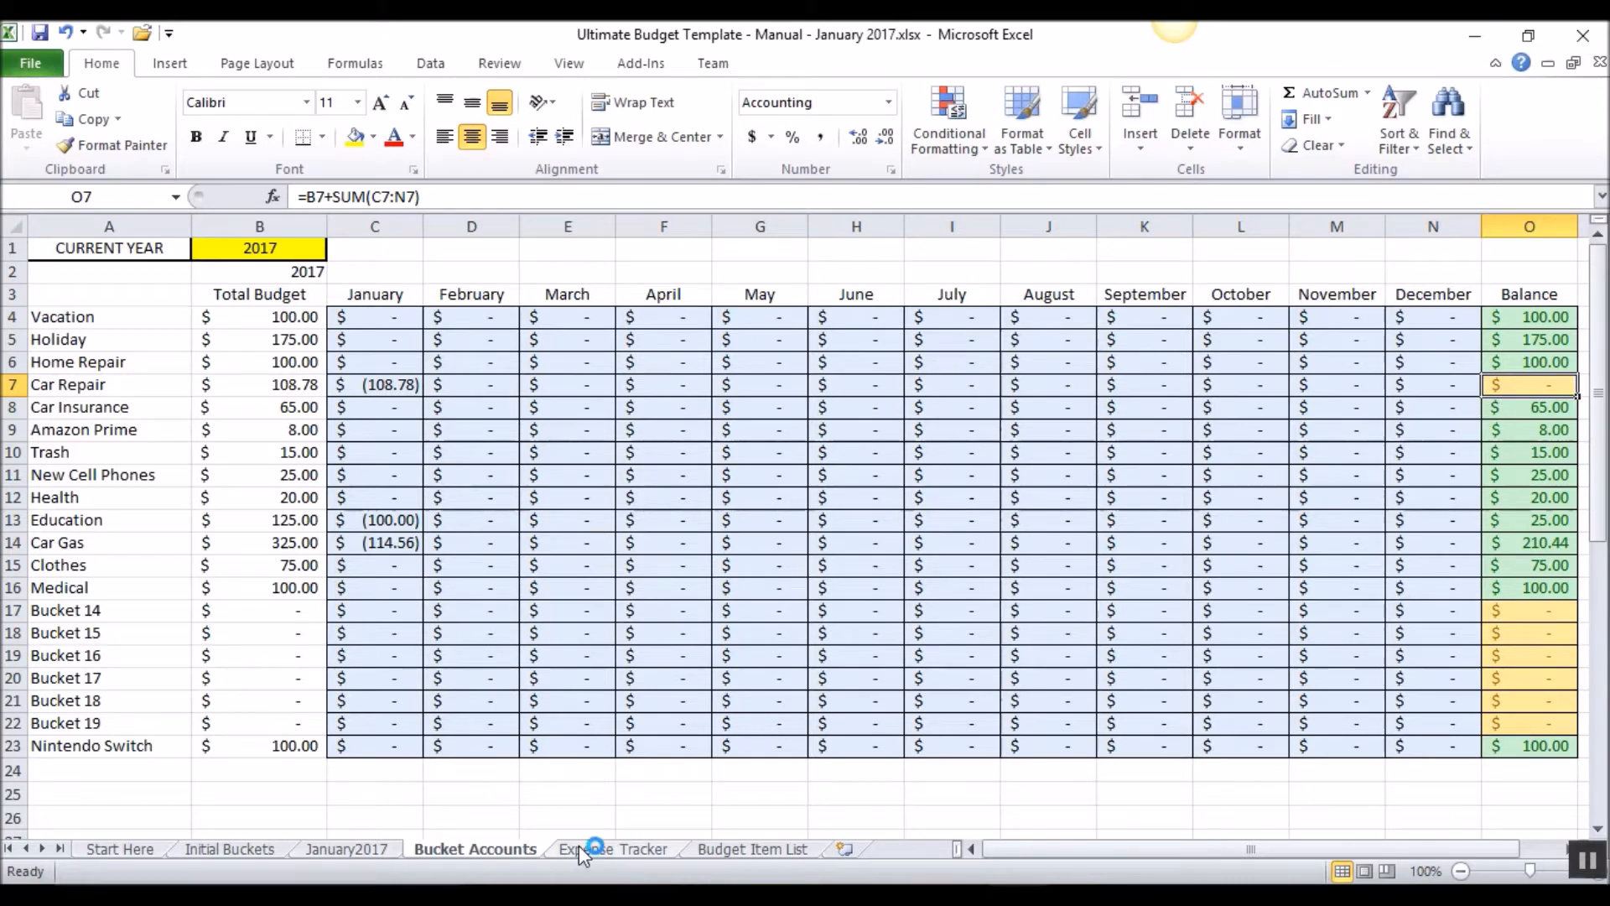
Look up the Best Buy purchase amount in Checking2 (2).csv and return to the Expense Tracker in the budget workbook.
left_click(609, 848)
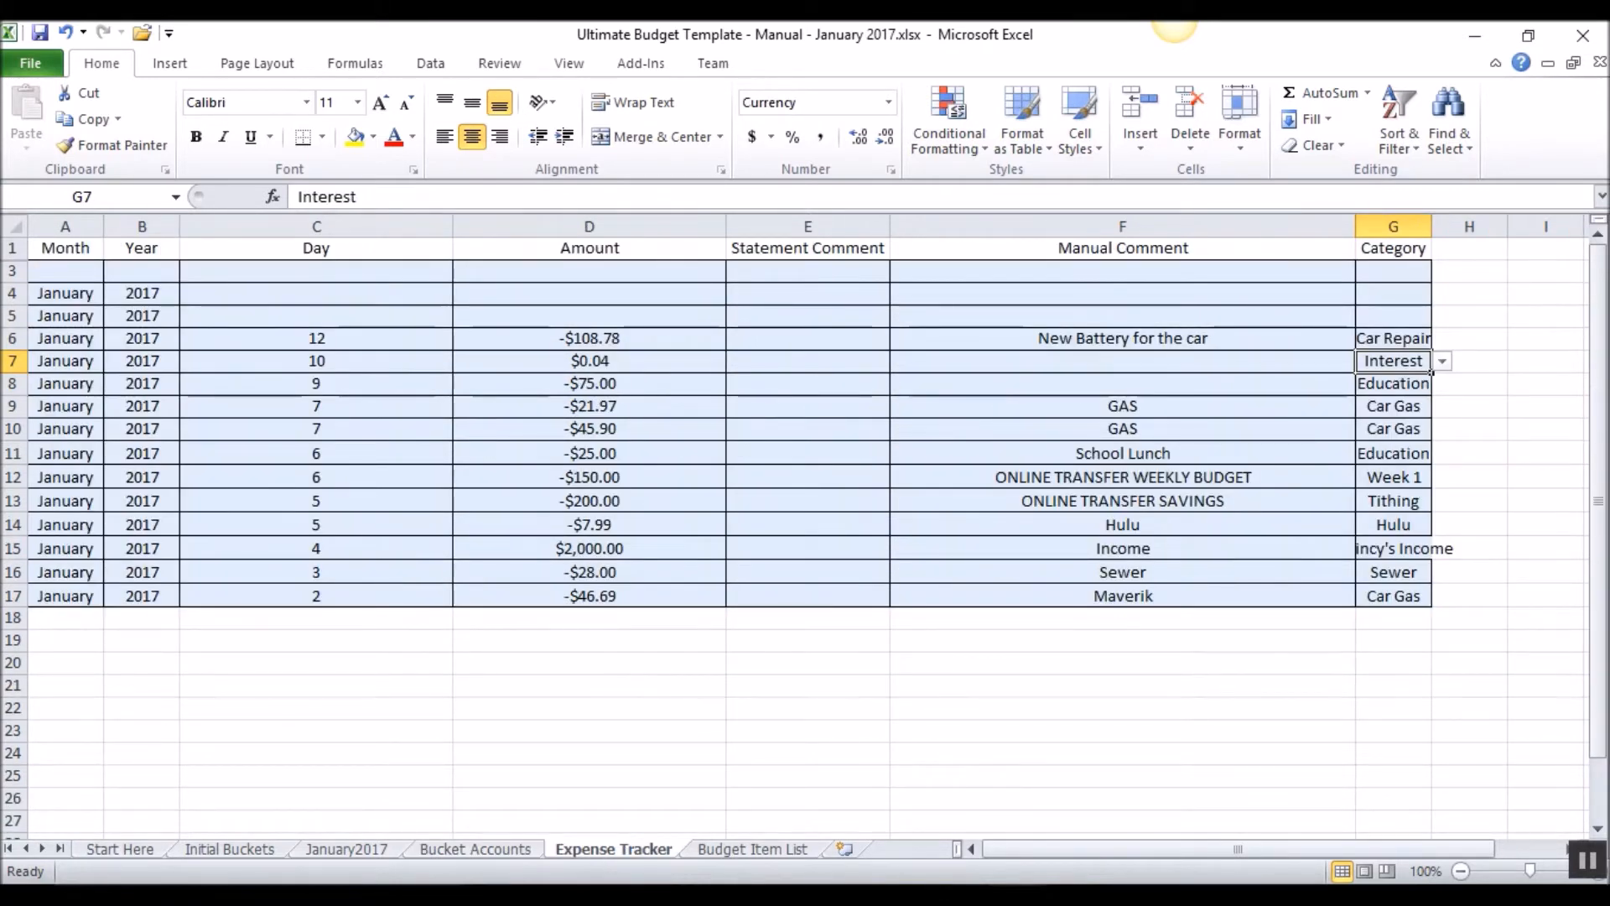
mouse_move(975, 837)
left_click(901, 789)
left_click(165, 273)
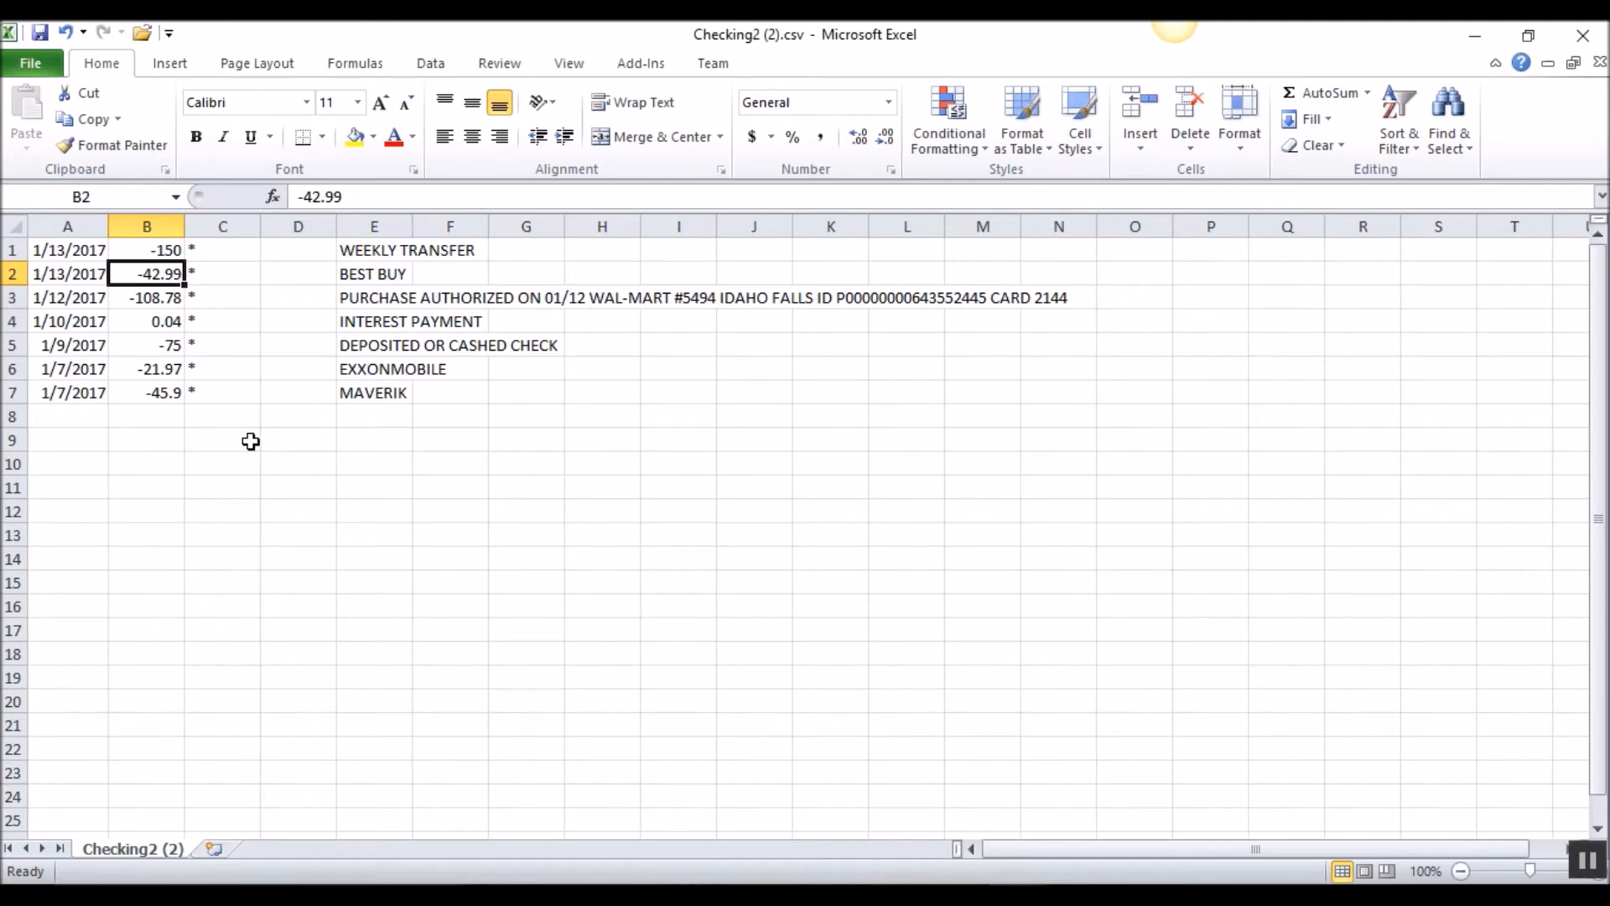
left_click(1017, 896)
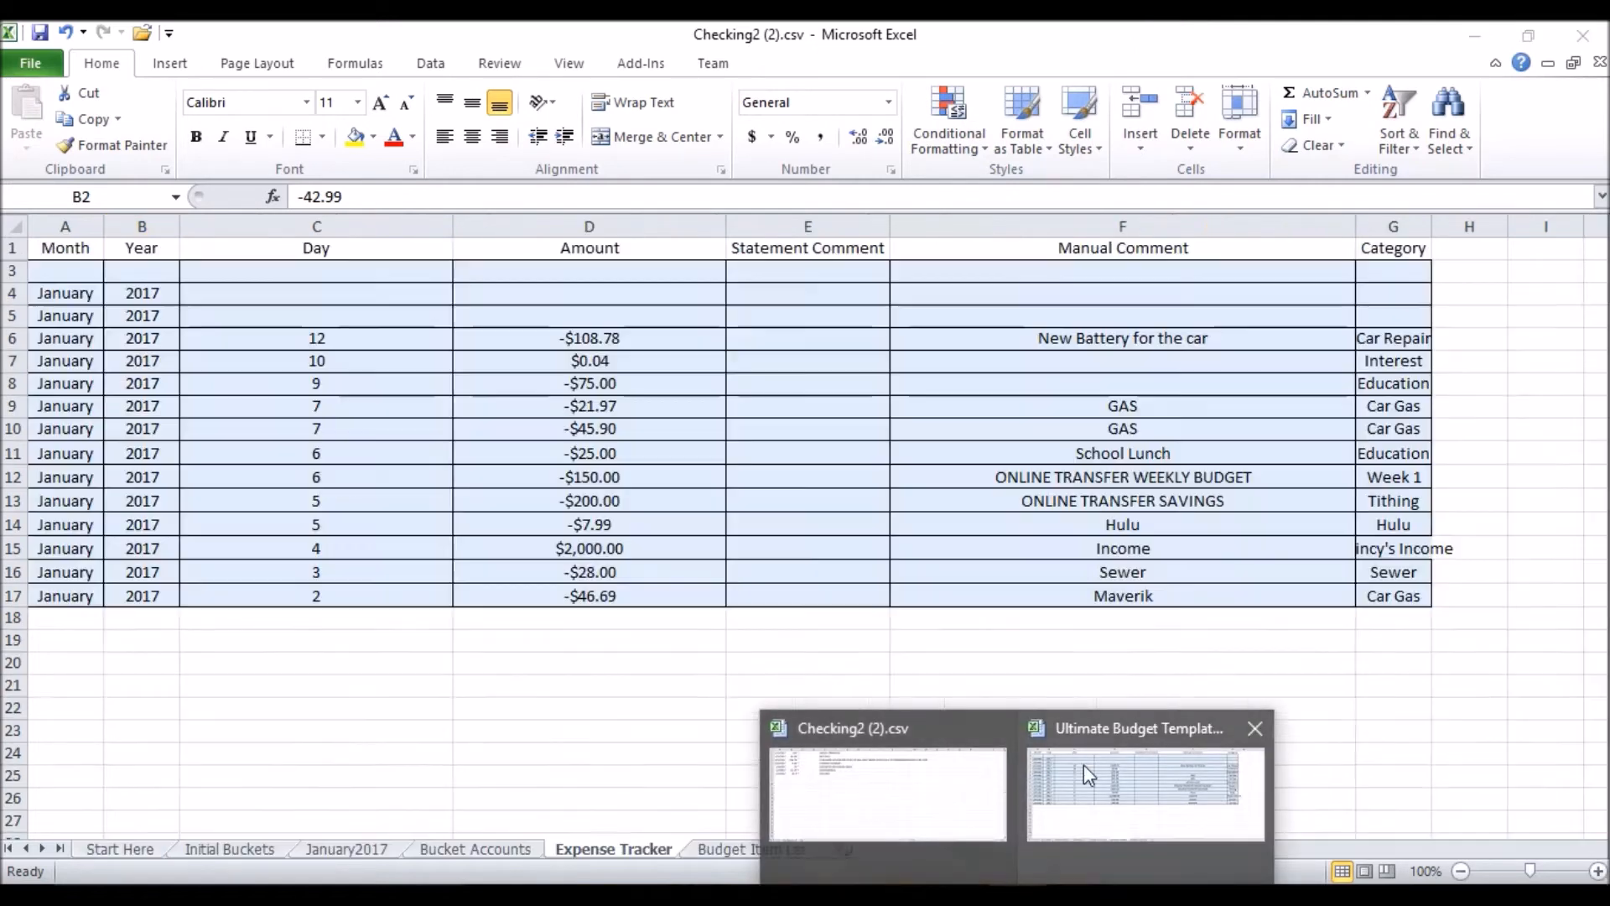
left_click(1084, 765)
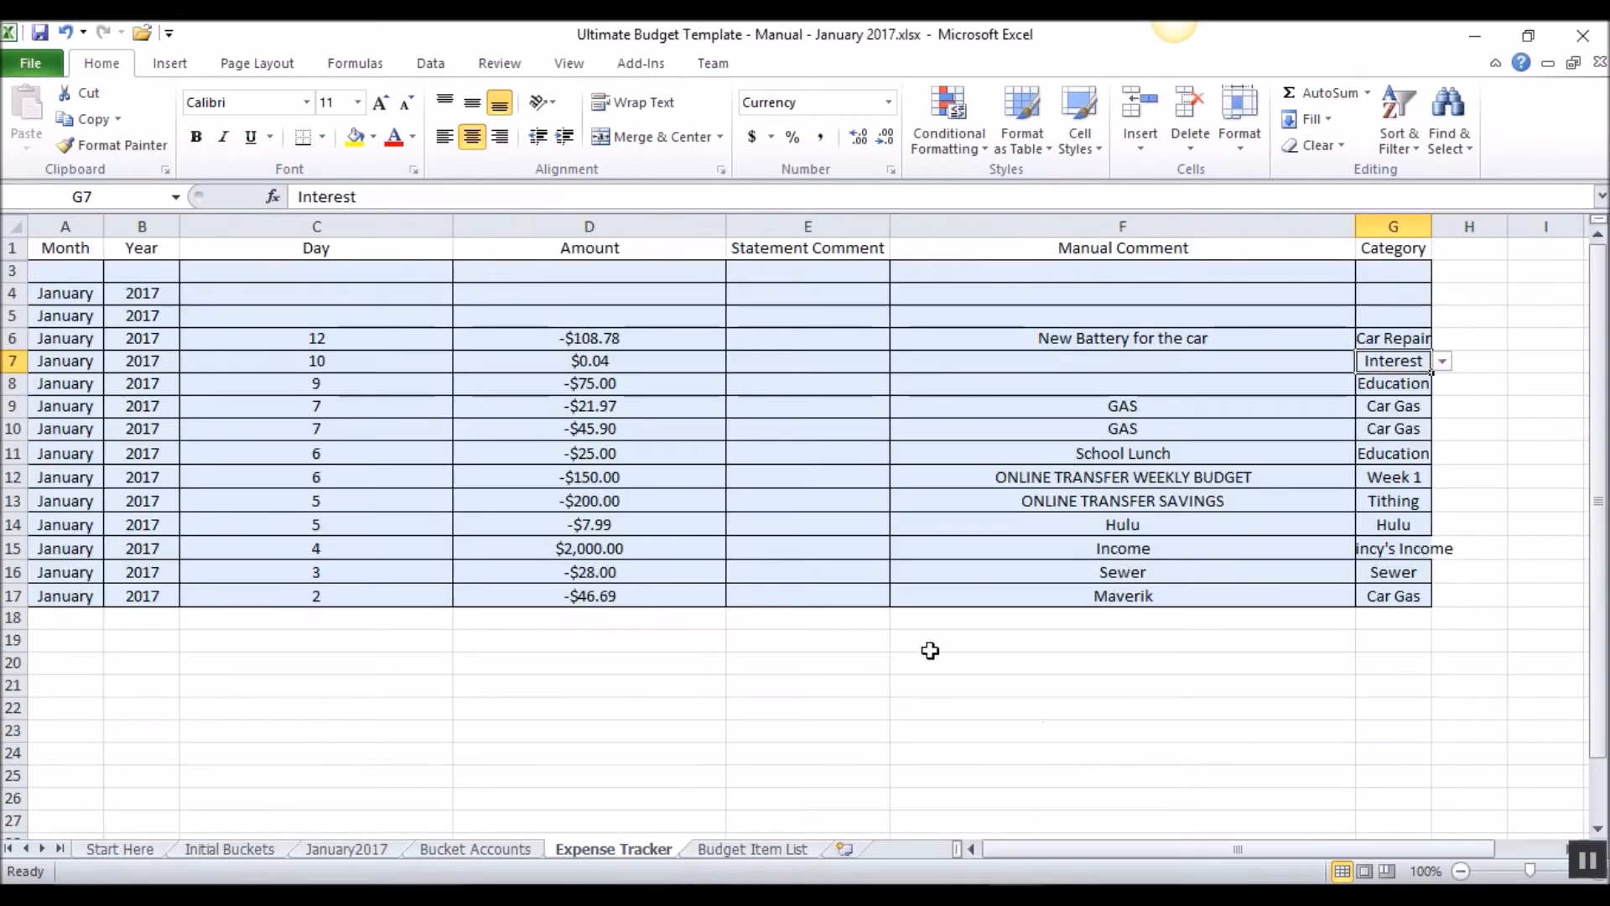
Review the Nintendo Switch bucket row on the January2017 sheet and compare it with the Best Buy purchase in Checking2 (2).csv.
left_click(372, 854)
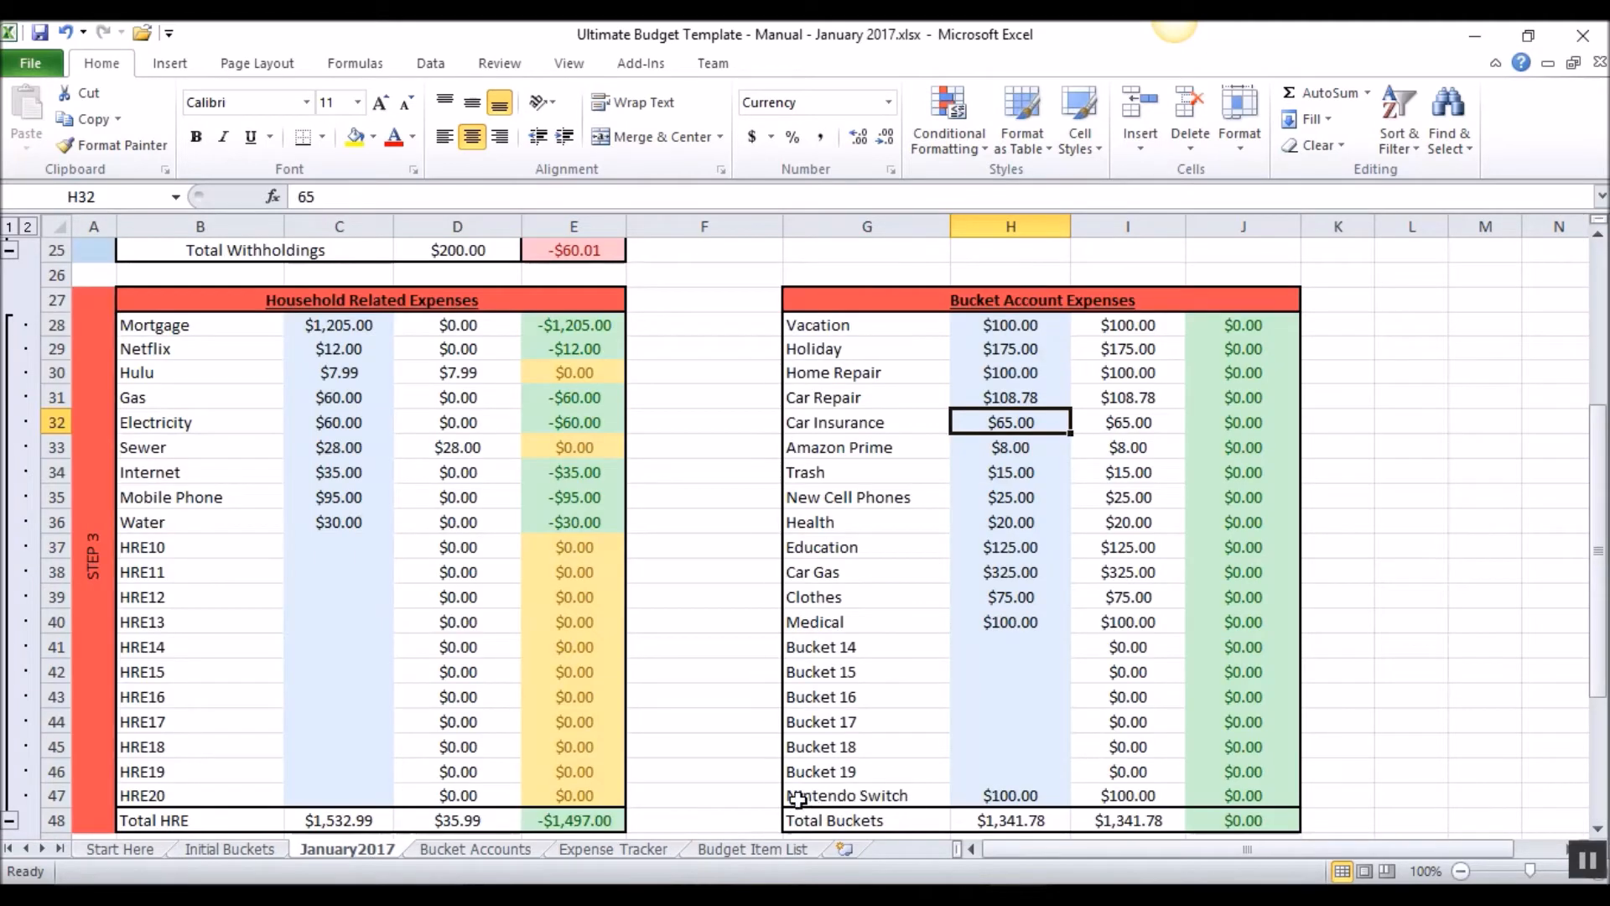
left_click(1021, 795)
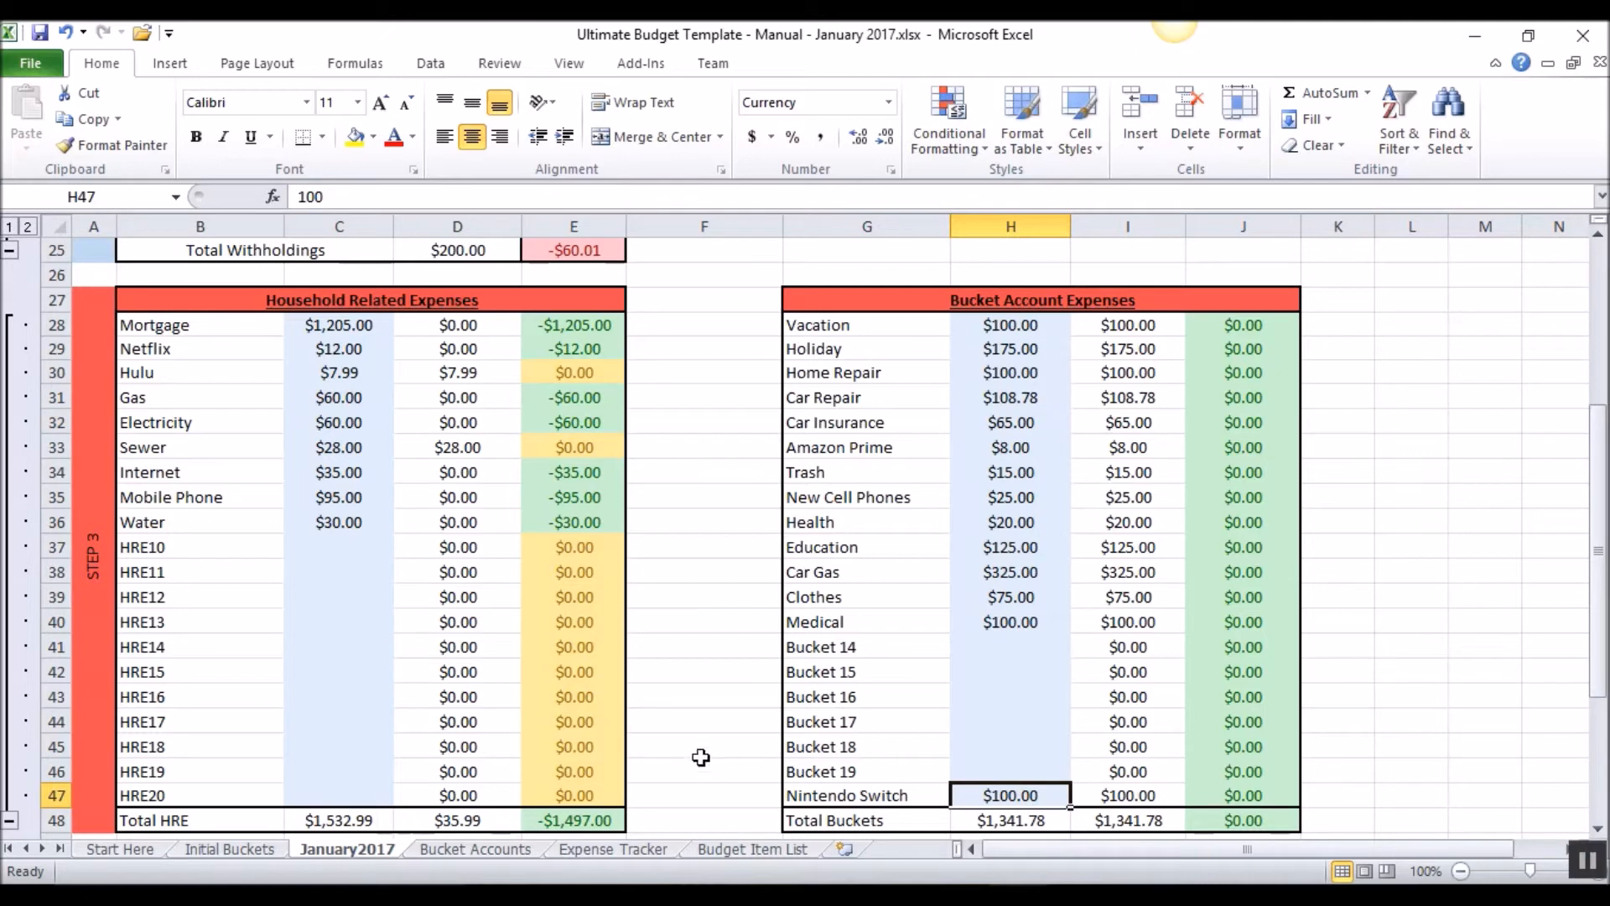
mouse_move(1051, 859)
left_click(942, 805)
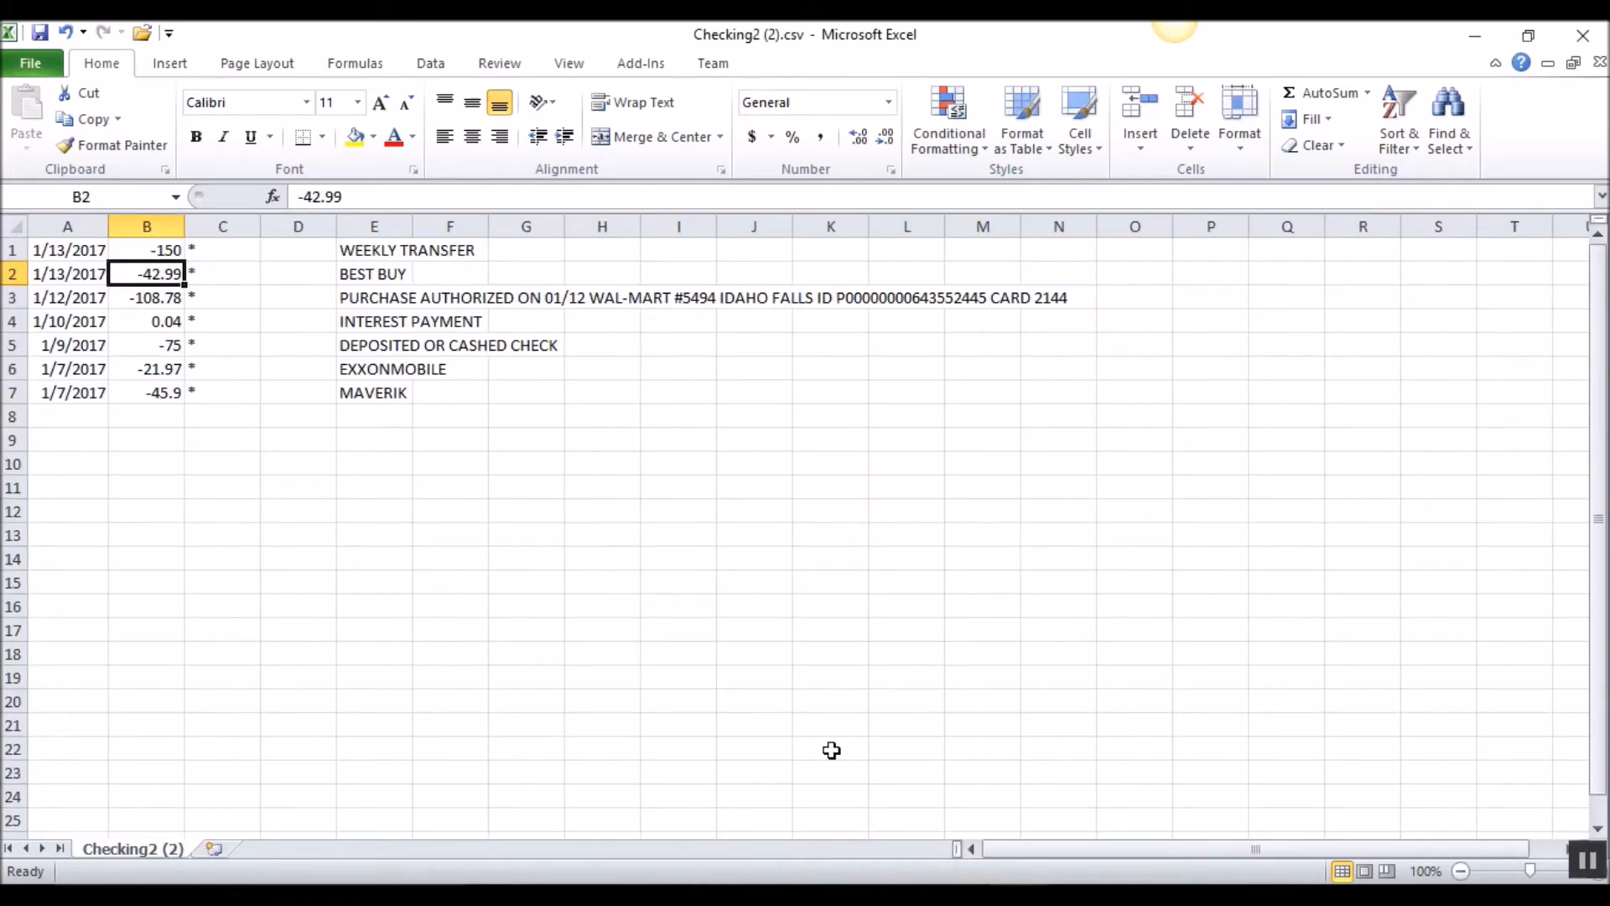
mouse_move(1015, 872)
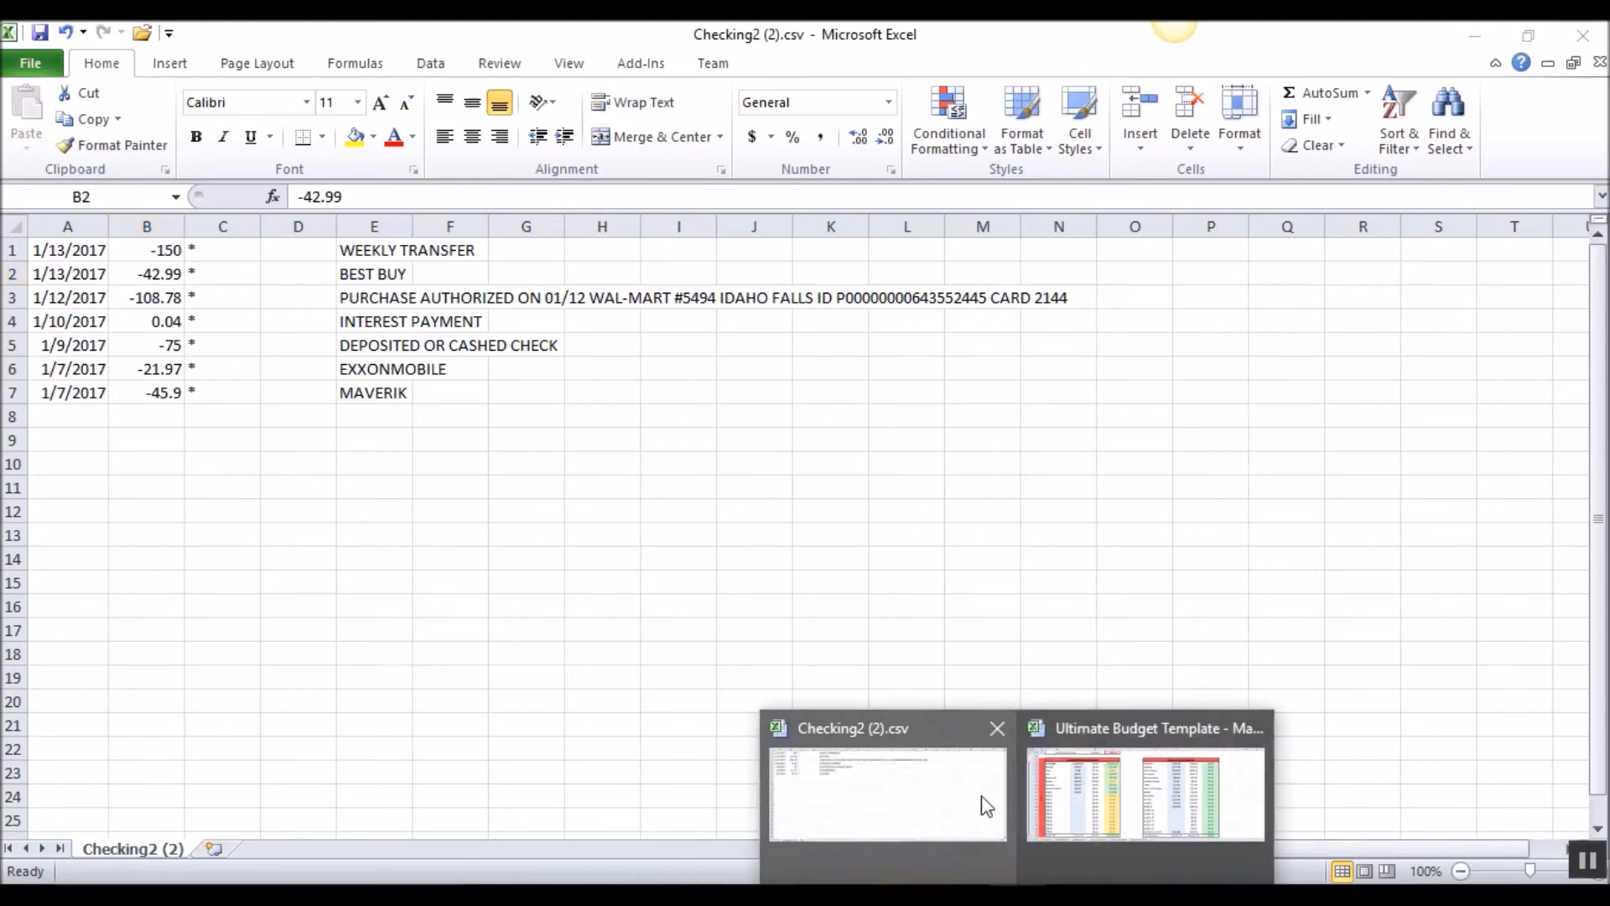
left_click(1065, 812)
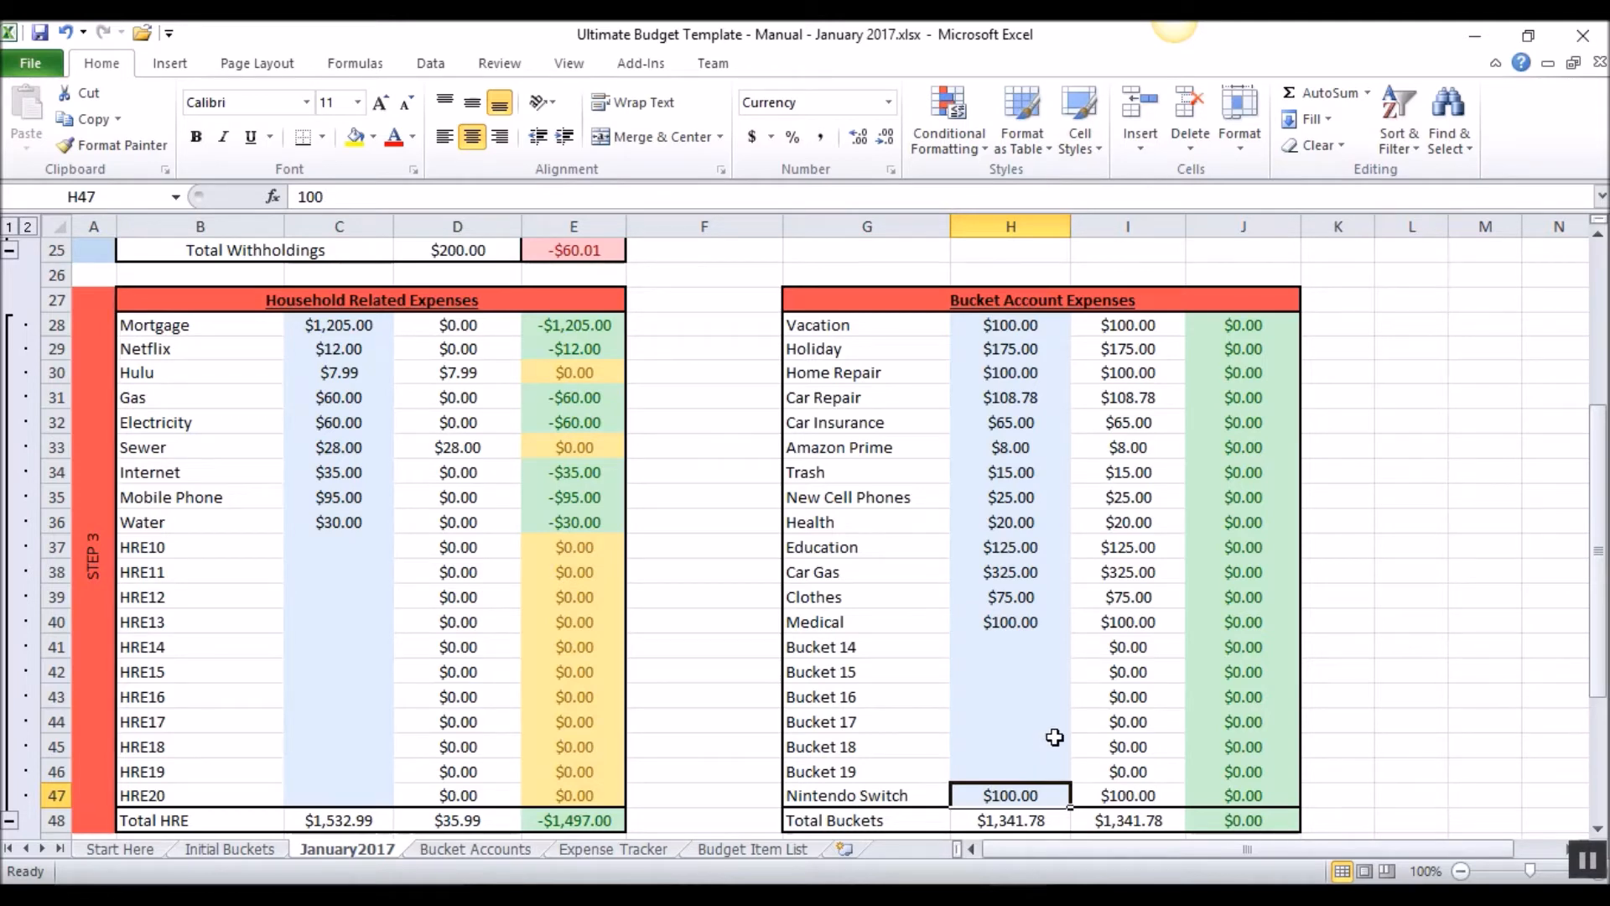
scroll(1031, 768, "down", 1)
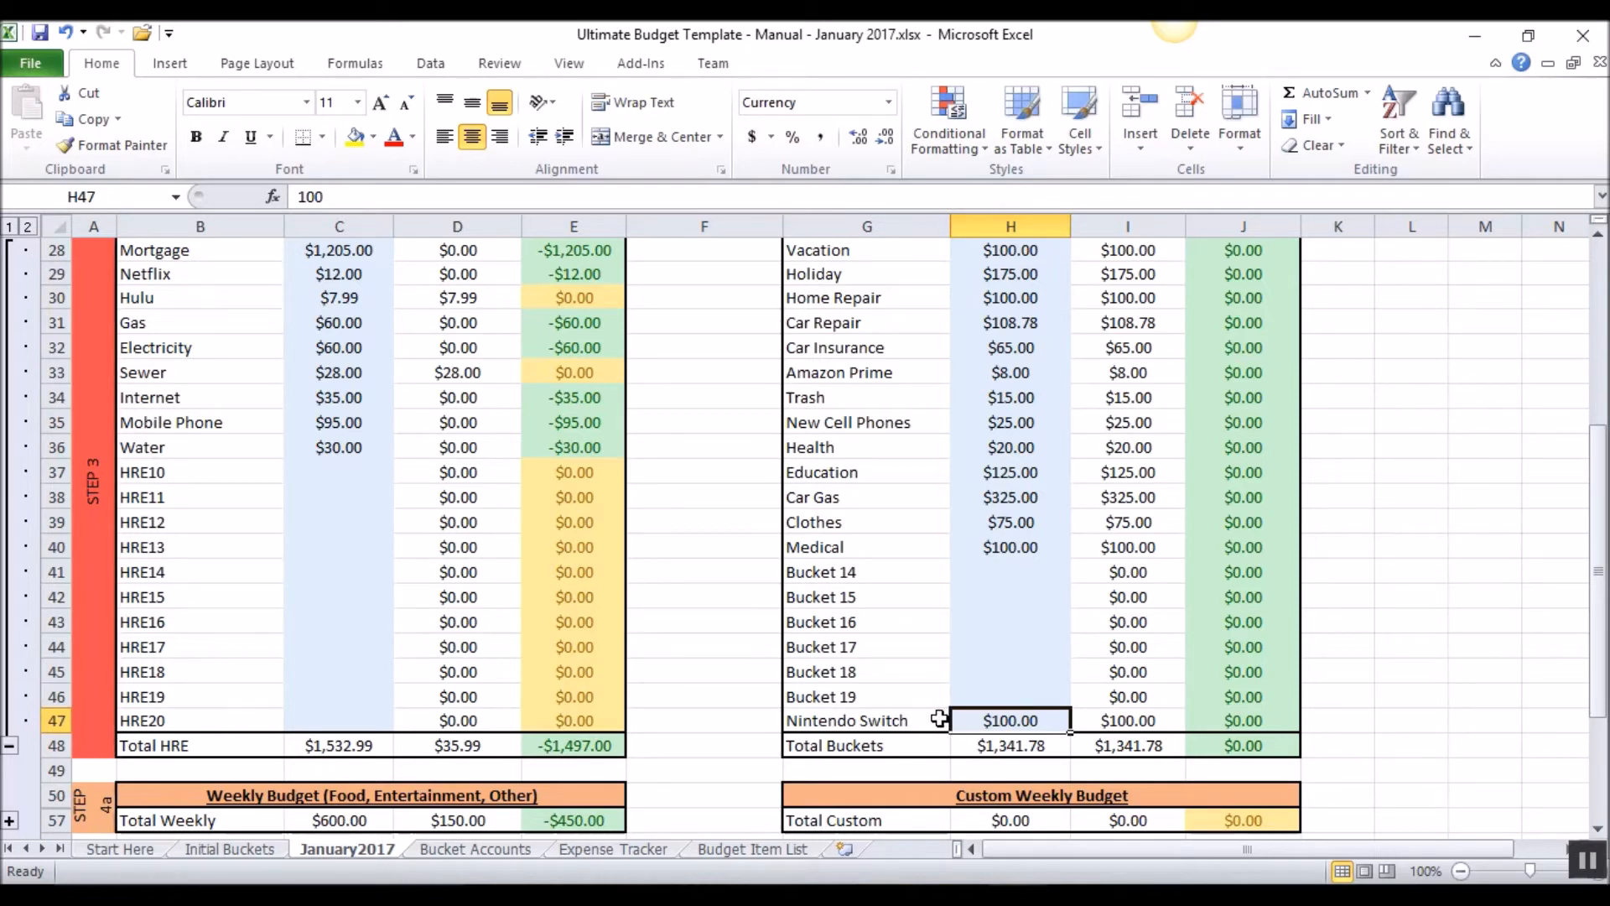
left_click_drag(847, 721, 1220, 721)
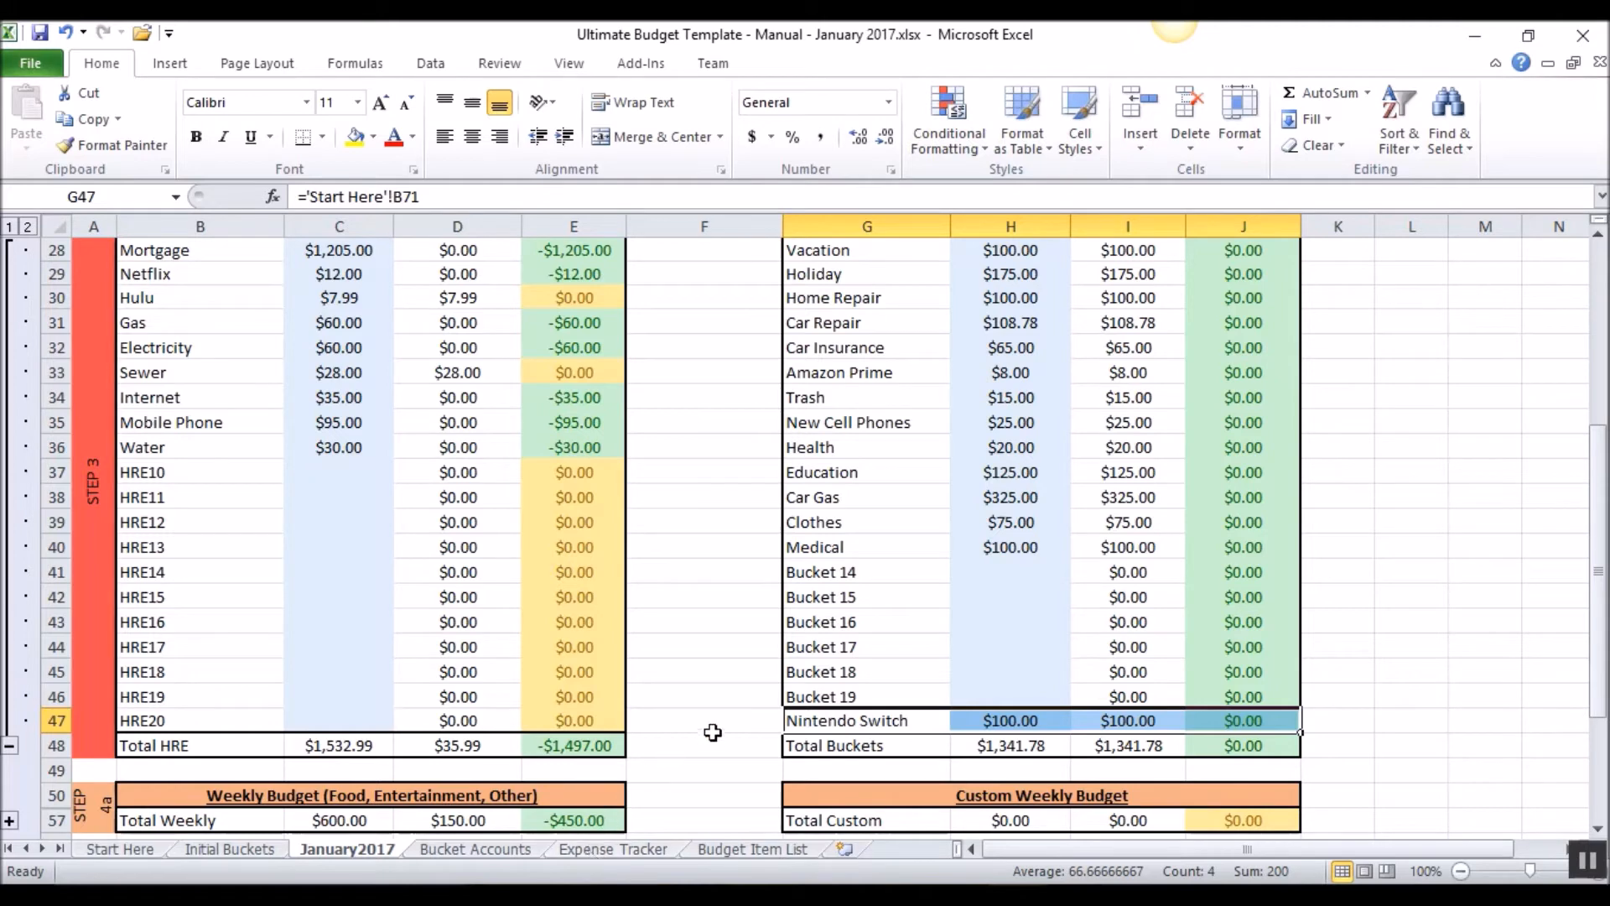
Enter day 13 and the amount -$42.99 in row 5 of the Expense Tracker.
left_click(589, 849)
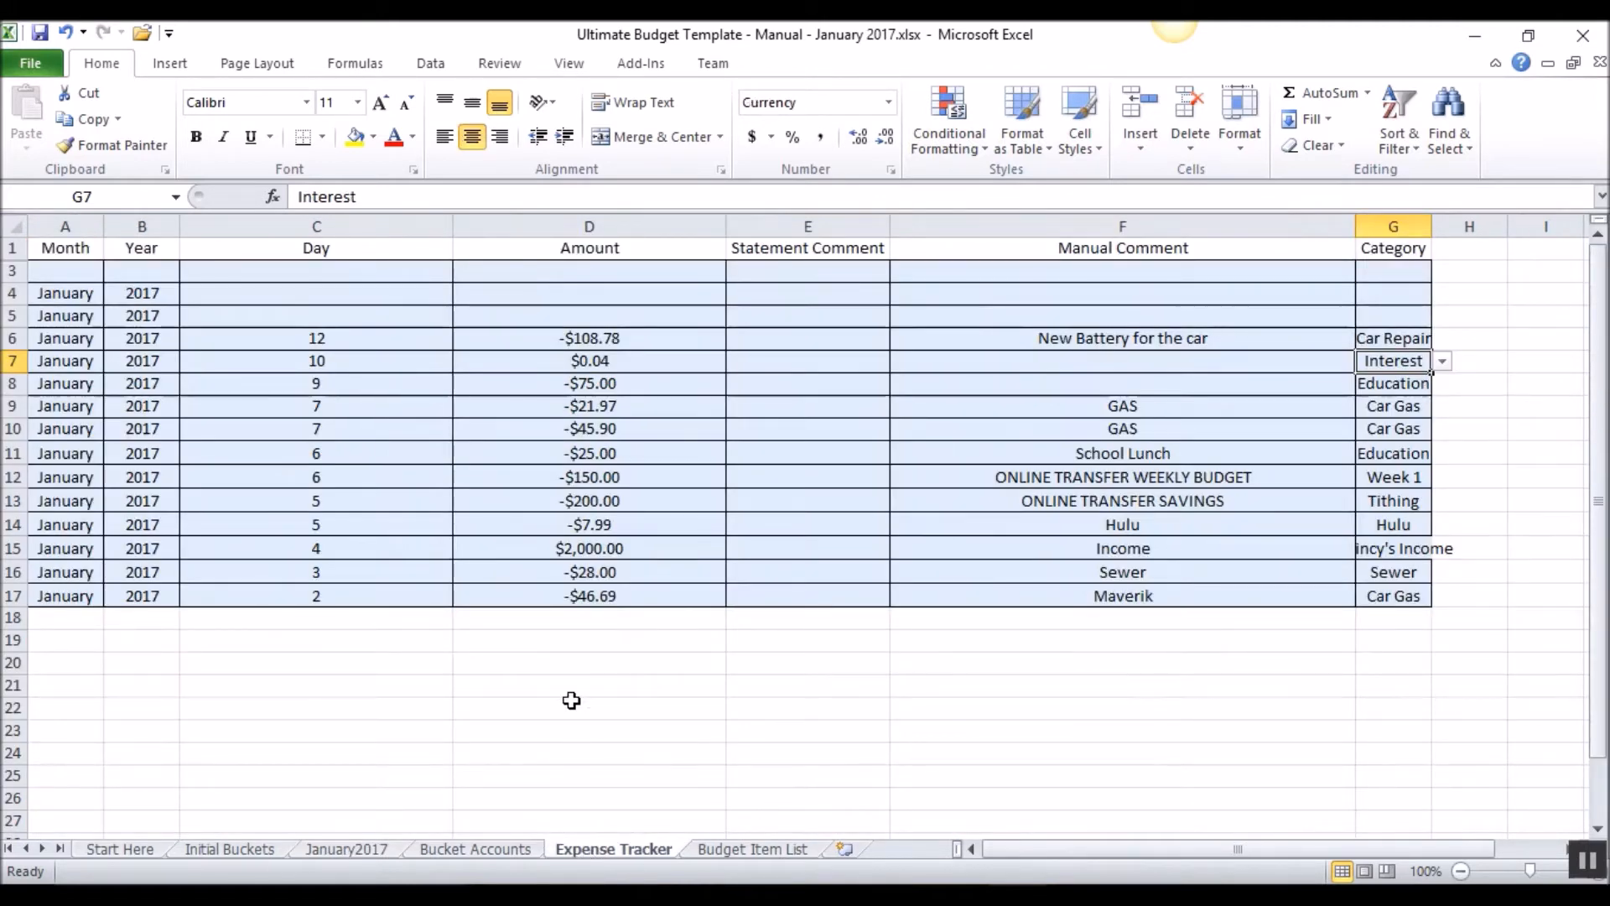
left_click(316, 316)
type("13")
key("Tab")
type("-")
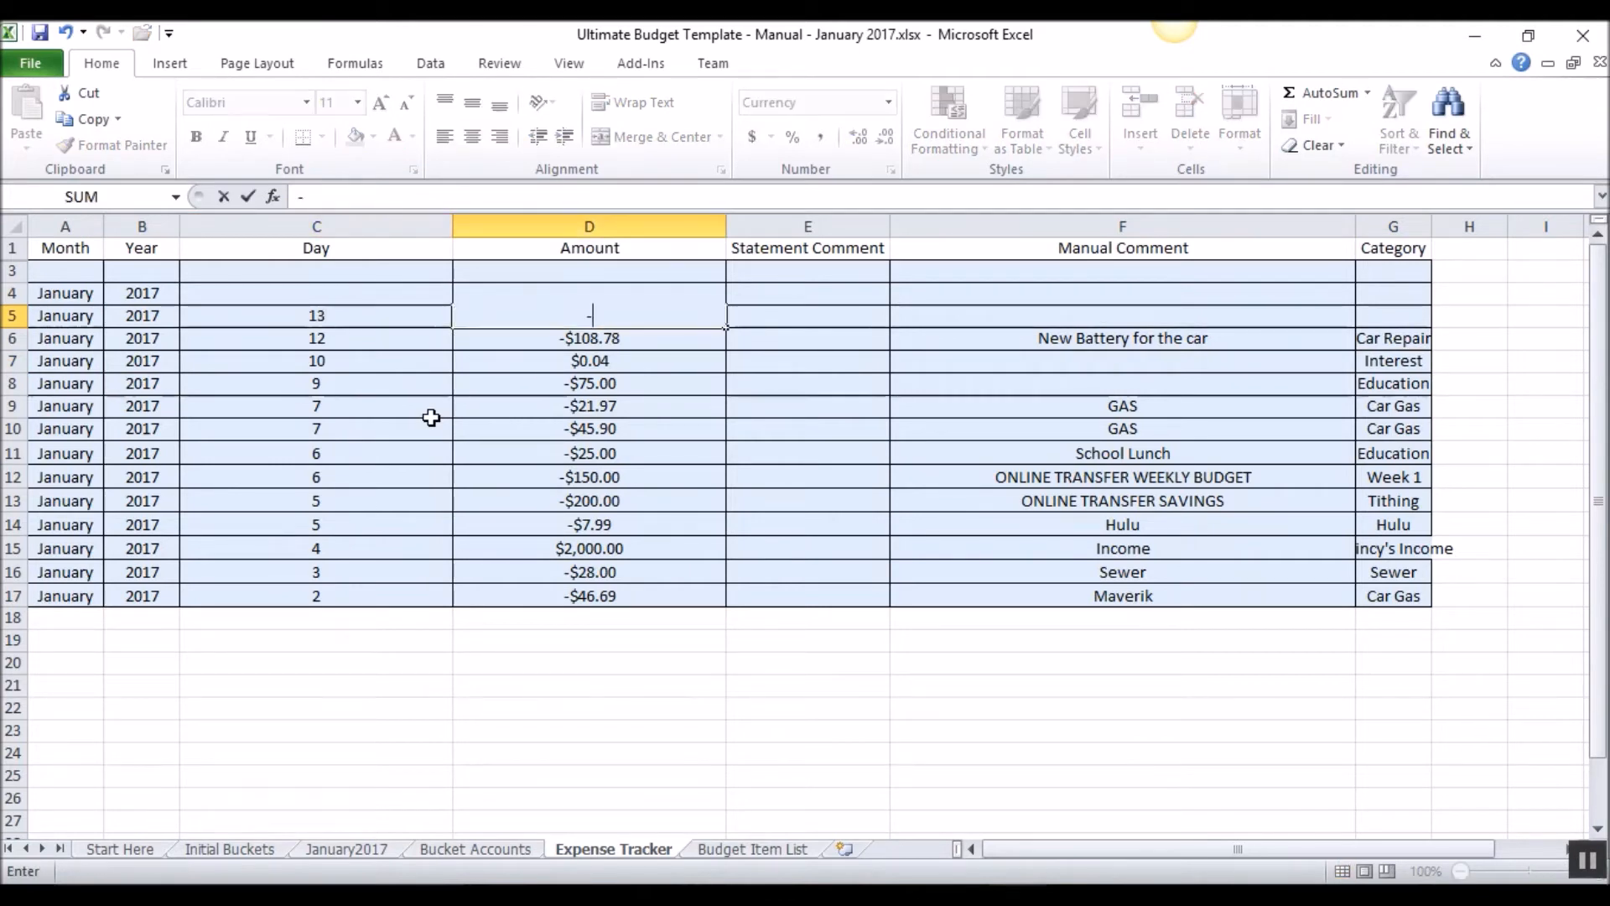
type("$42.99")
Enter "NINTENDO SWITCH!!!!!!!!!" as the manual comment for the January 13 transaction in row 5.
key("Tab")
key("Tab")
type("NINTENDO D")
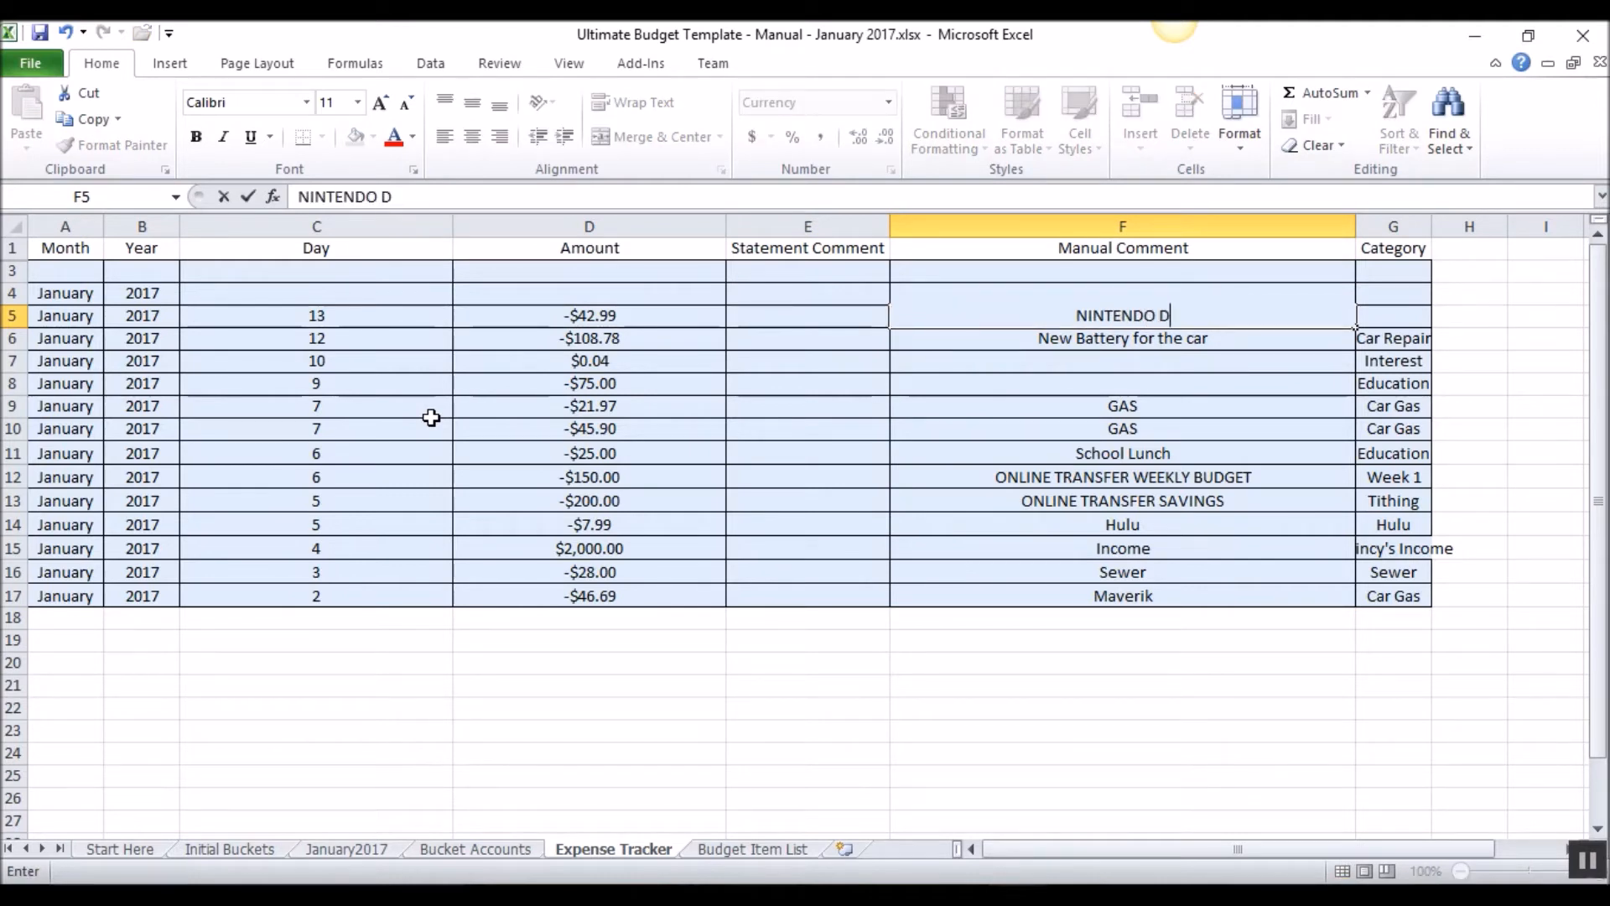
key("BackSpace")
type("SWITCH!!!!!!!!!")
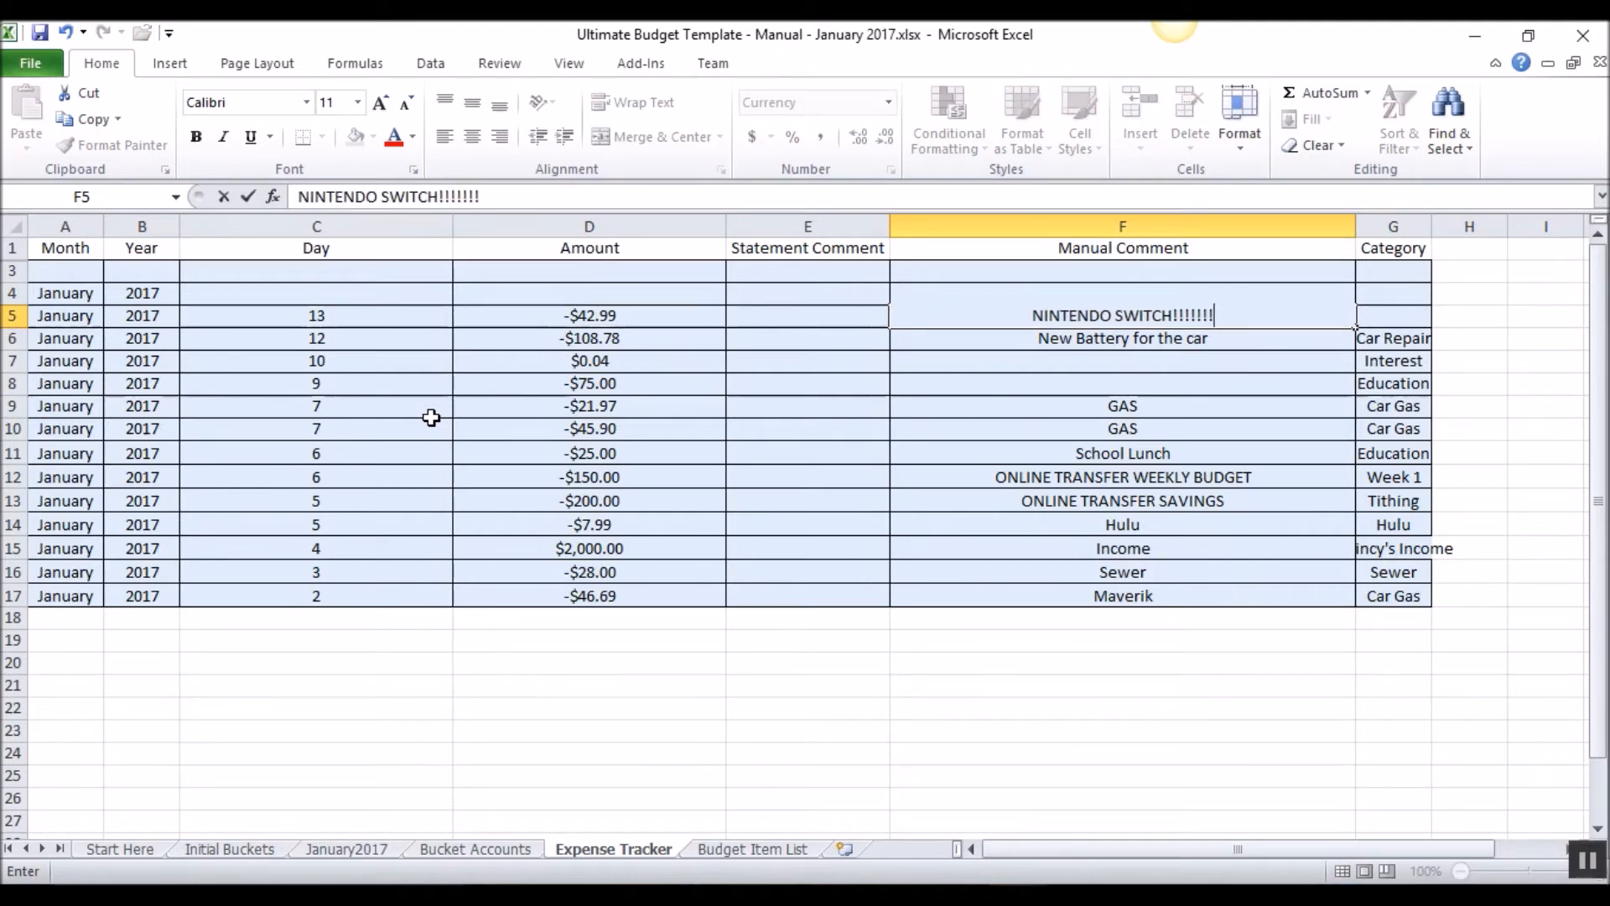
Assign the category "Nintendo Switch" to the January 13 transaction in row 5 and check that bucket's row in Bucket Accounts.
key("Tab")
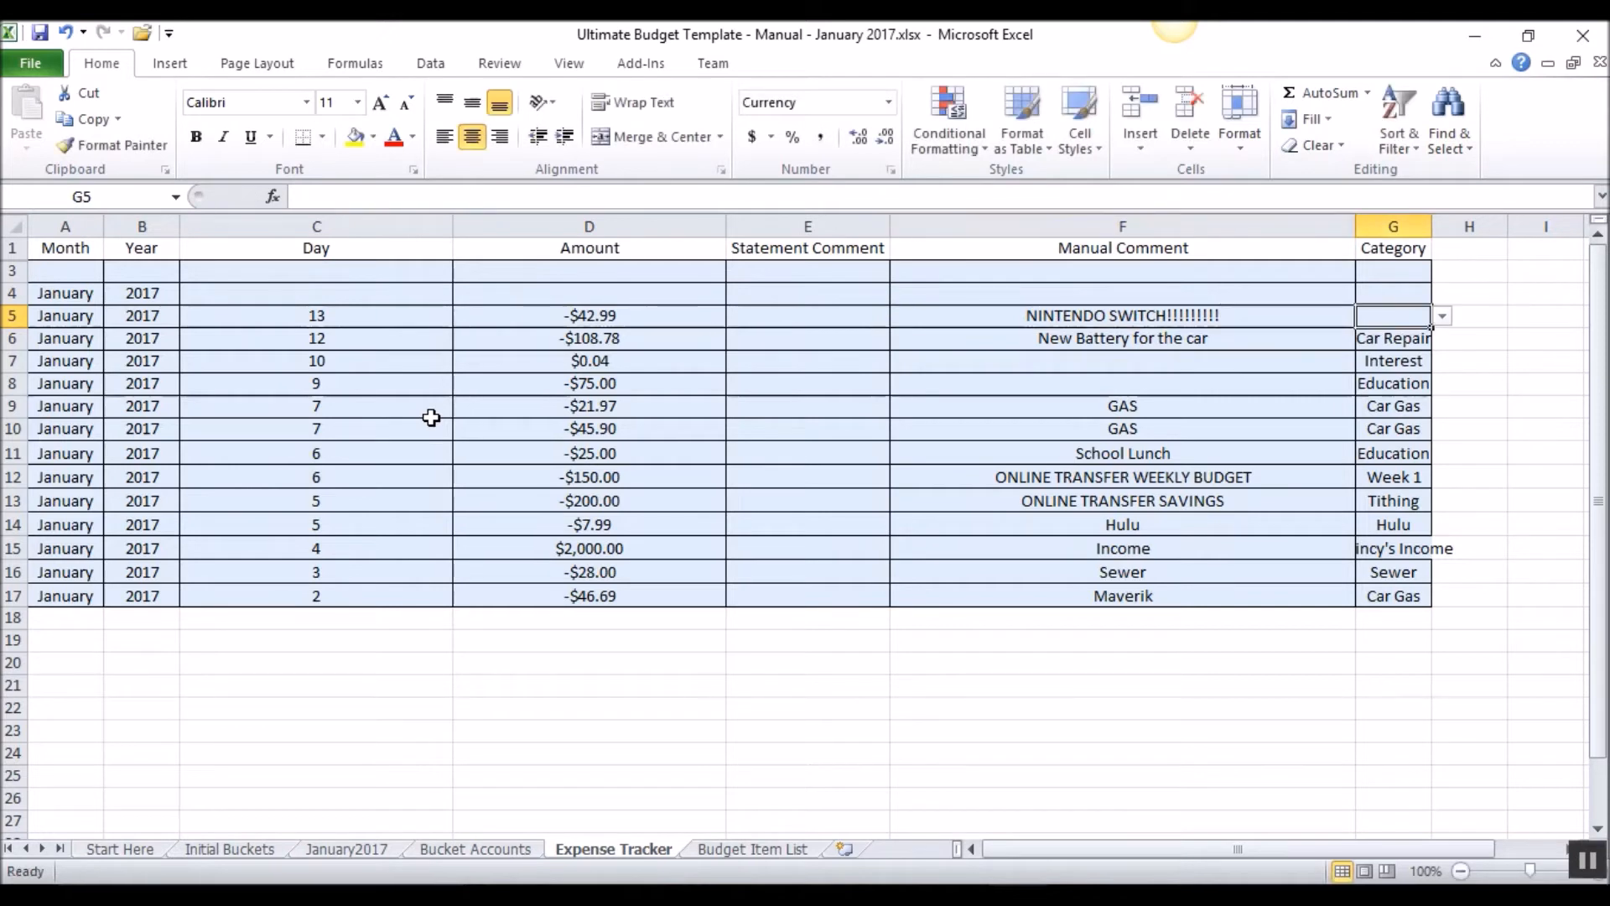
type("Nintendo Switch")
key("Return")
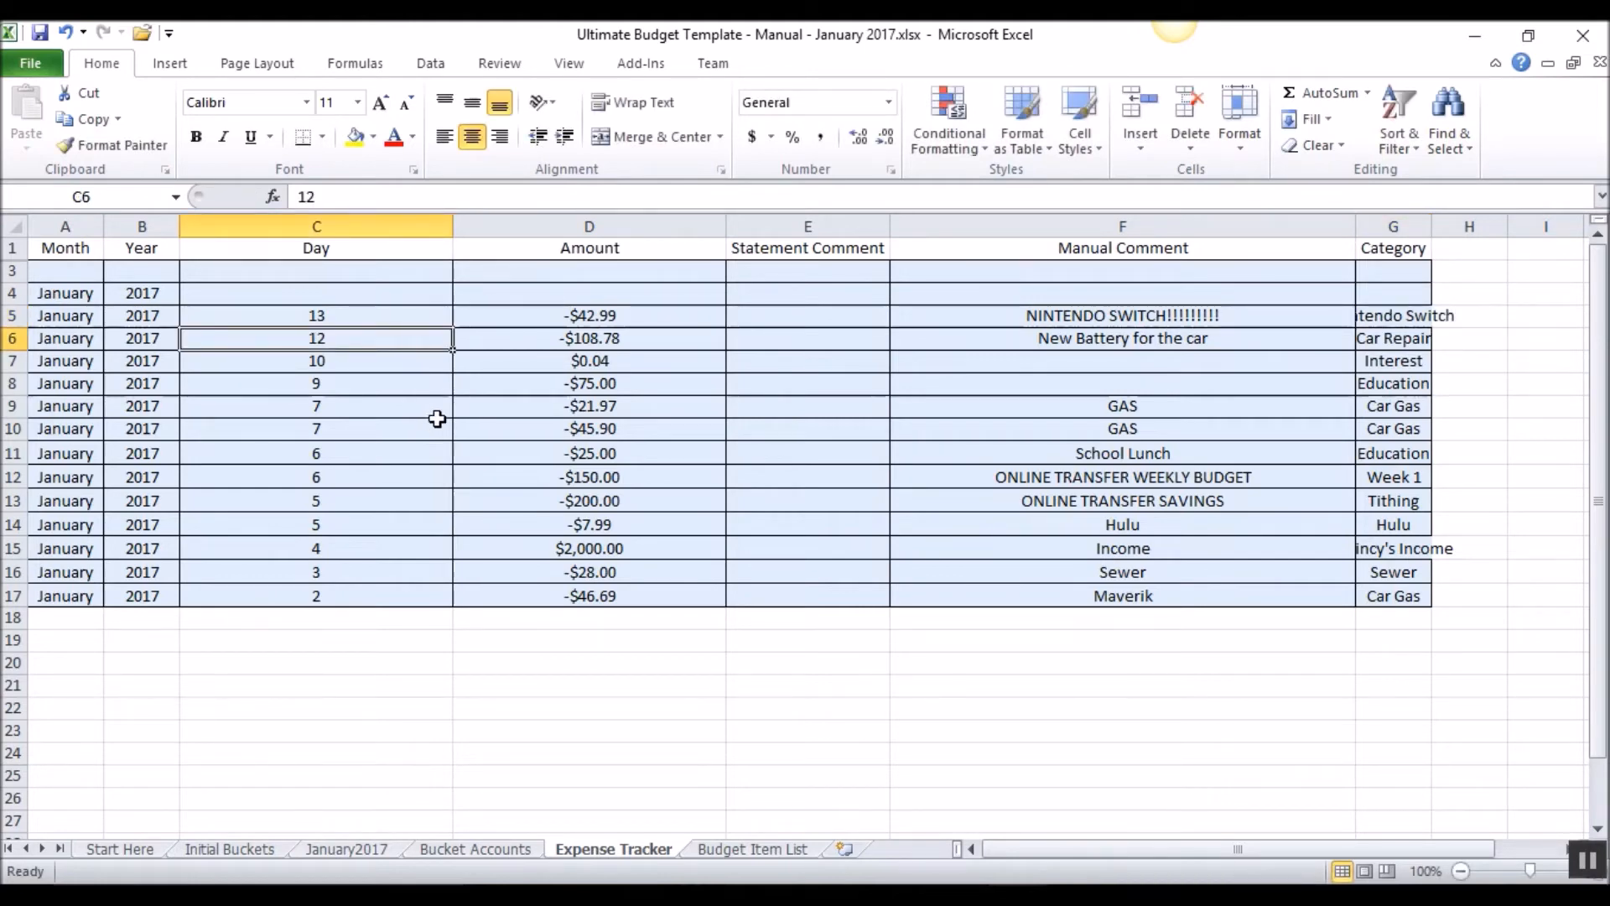
left_click(470, 849)
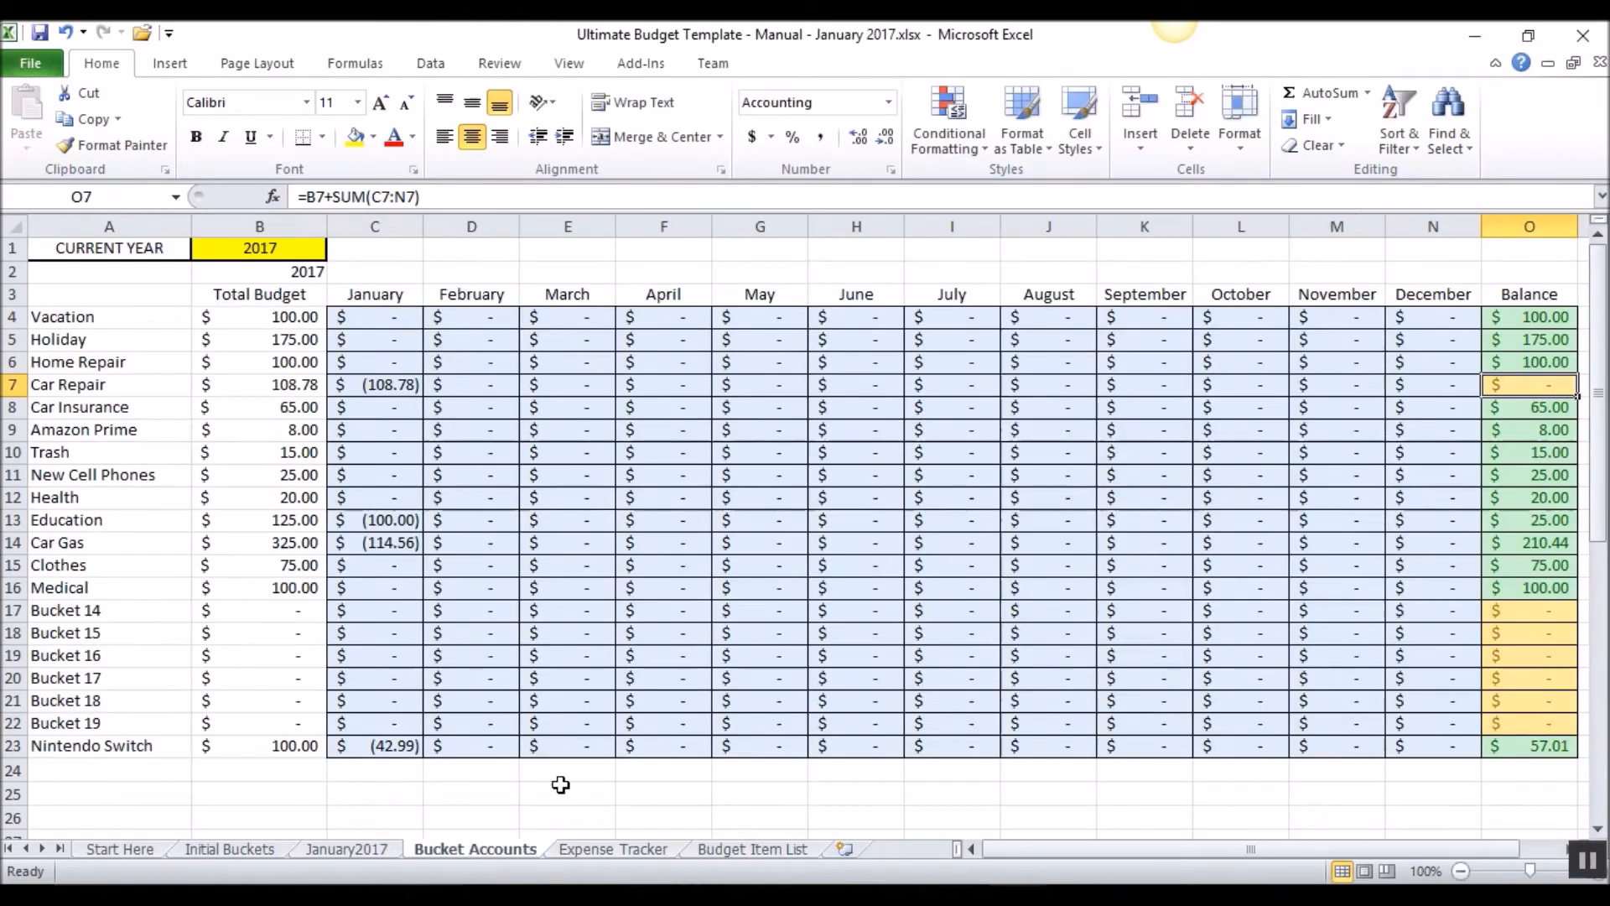
left_click_drag(1547, 746, 155, 748)
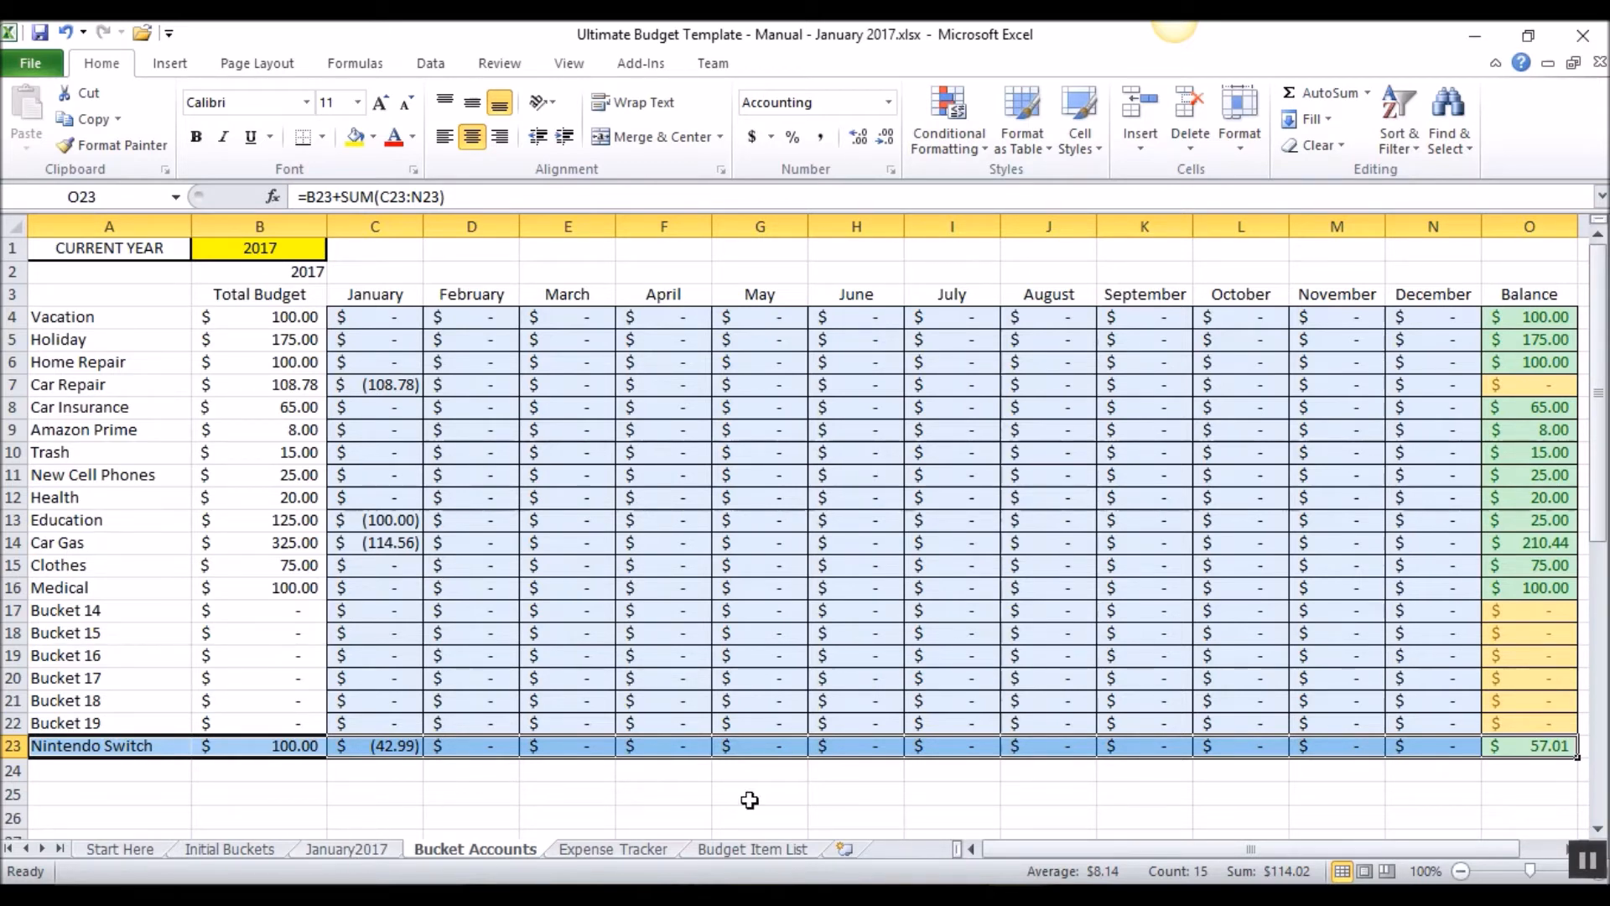
Look up the weekly transfer amount in Checking2 (2).csv.
mouse_move(969, 798)
left_click(864, 795)
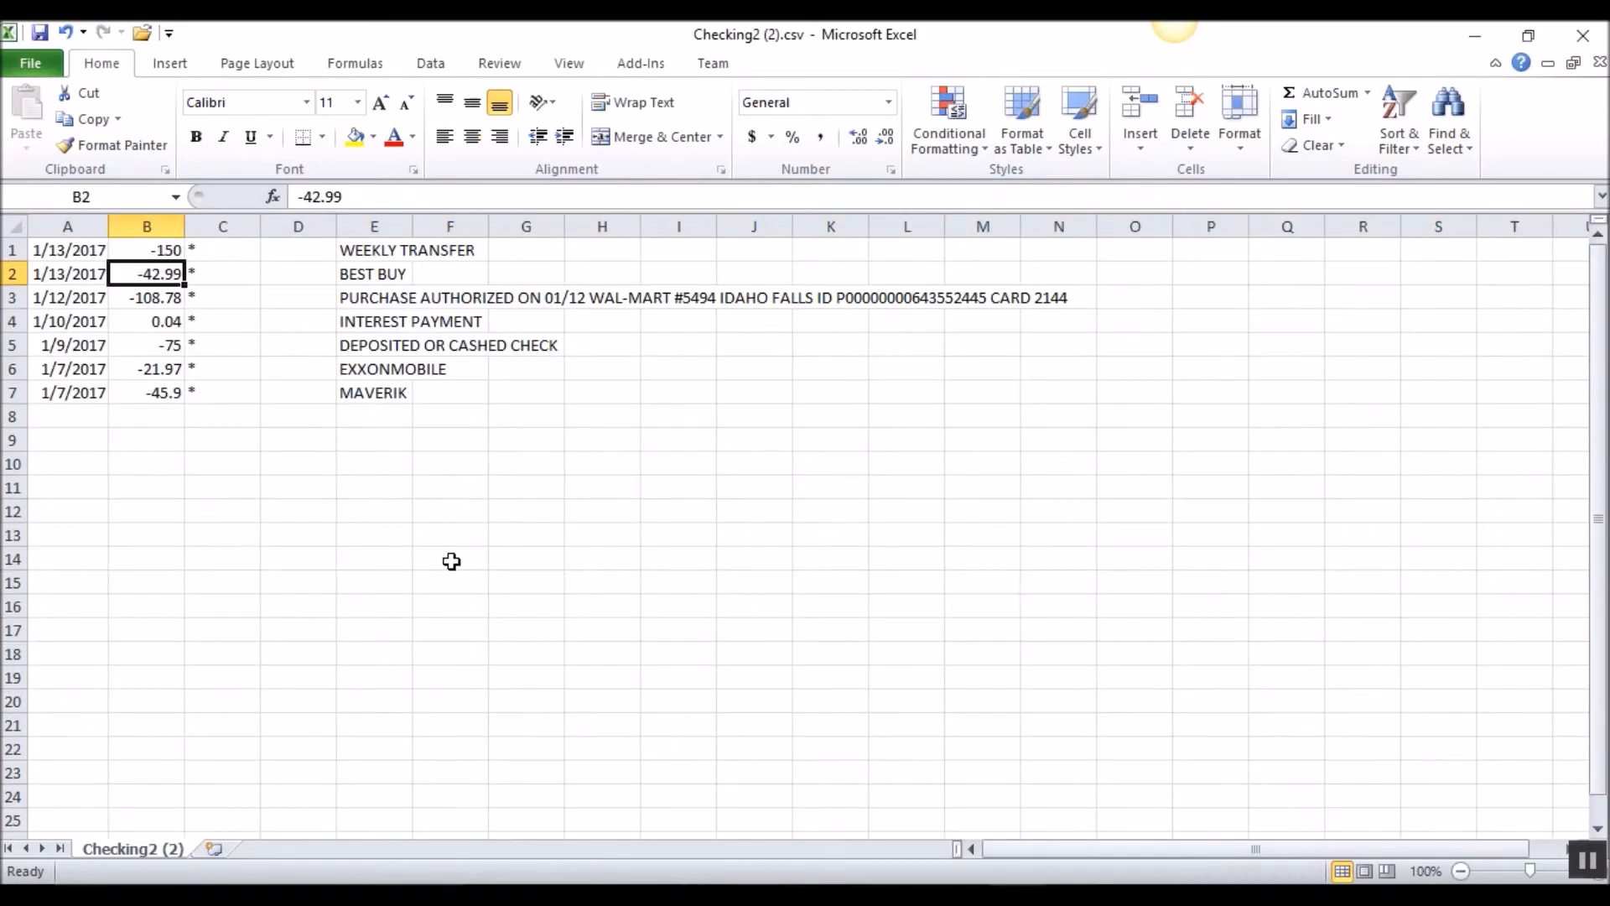
left_click(158, 252)
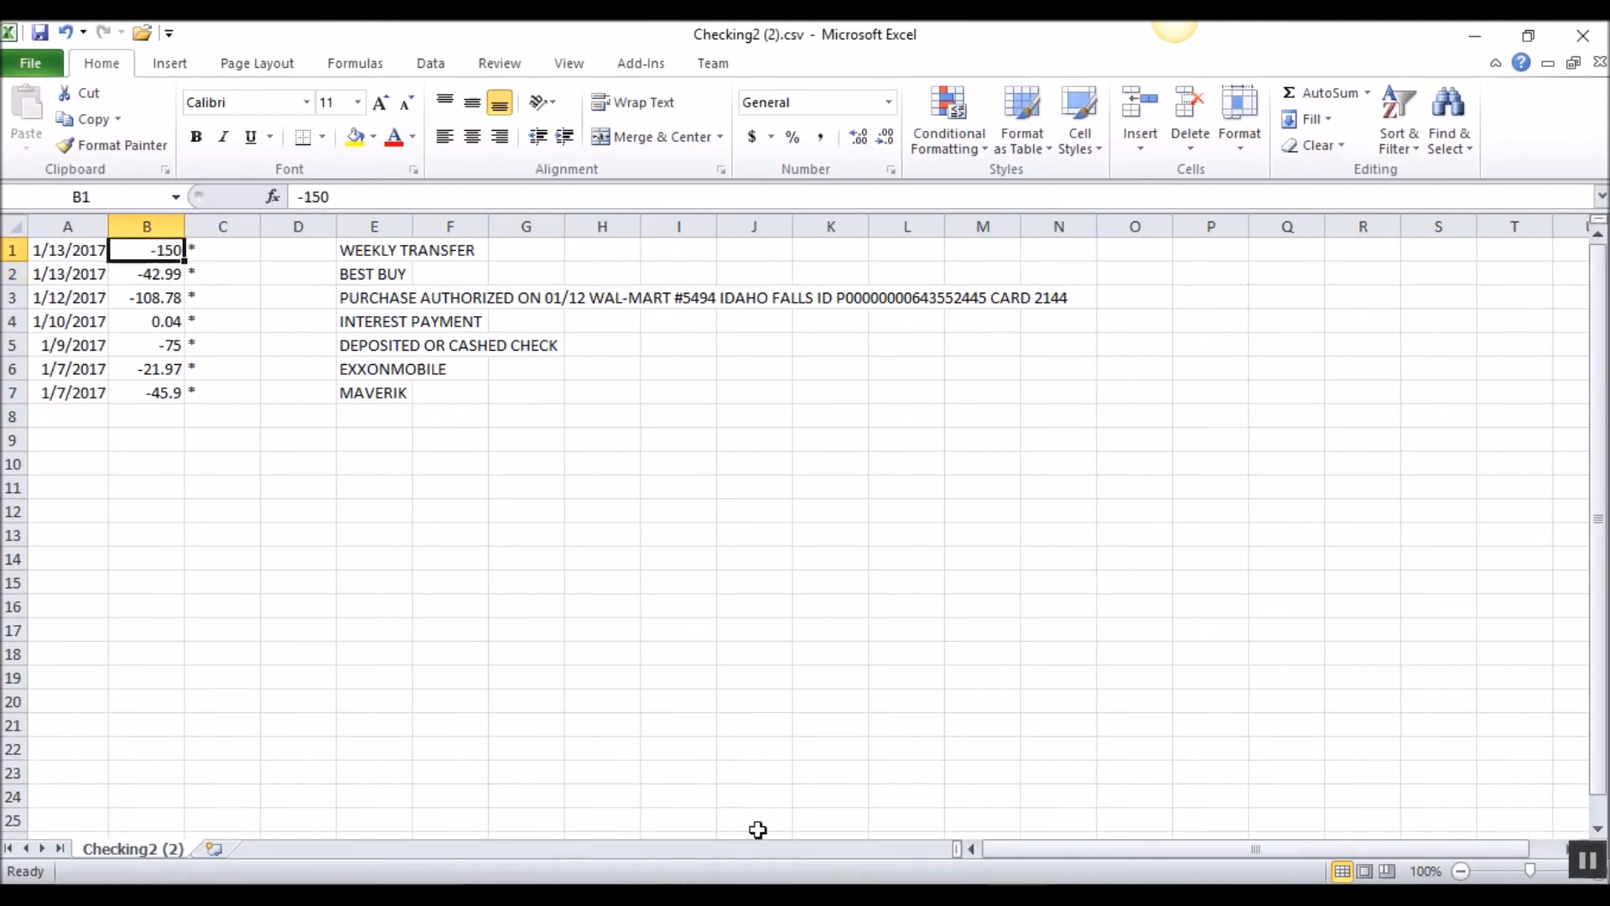
Return to the budget workbook and enter day 13 and the amount -$150.00 in row 4 of the Expense Tracker.
left_click(1093, 781)
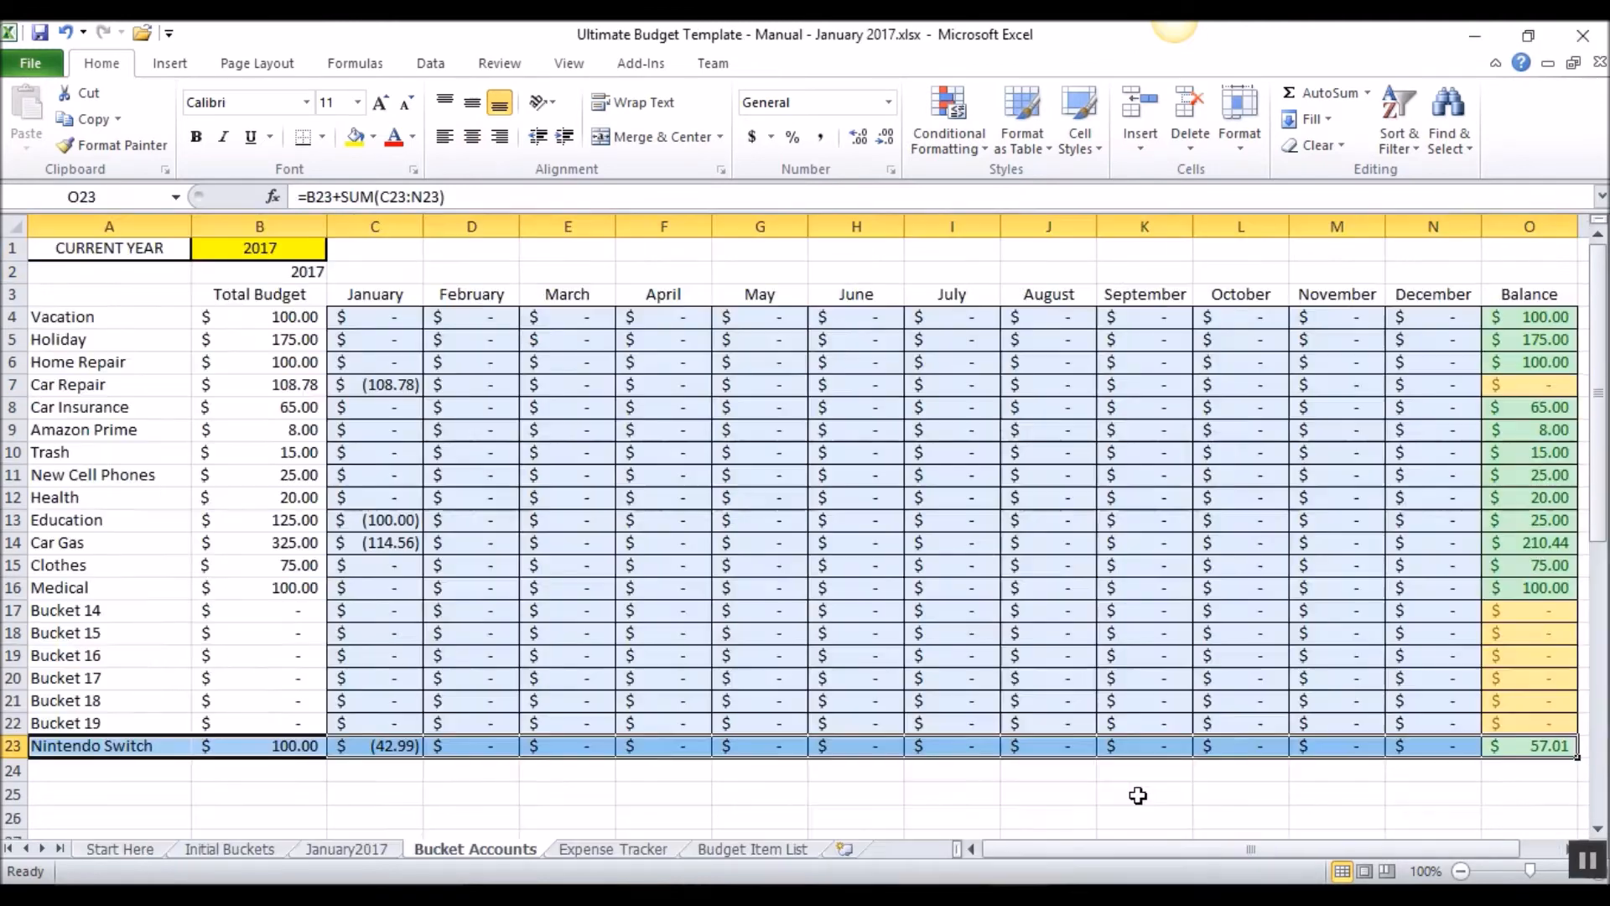
left_click(613, 849)
left_click(256, 293)
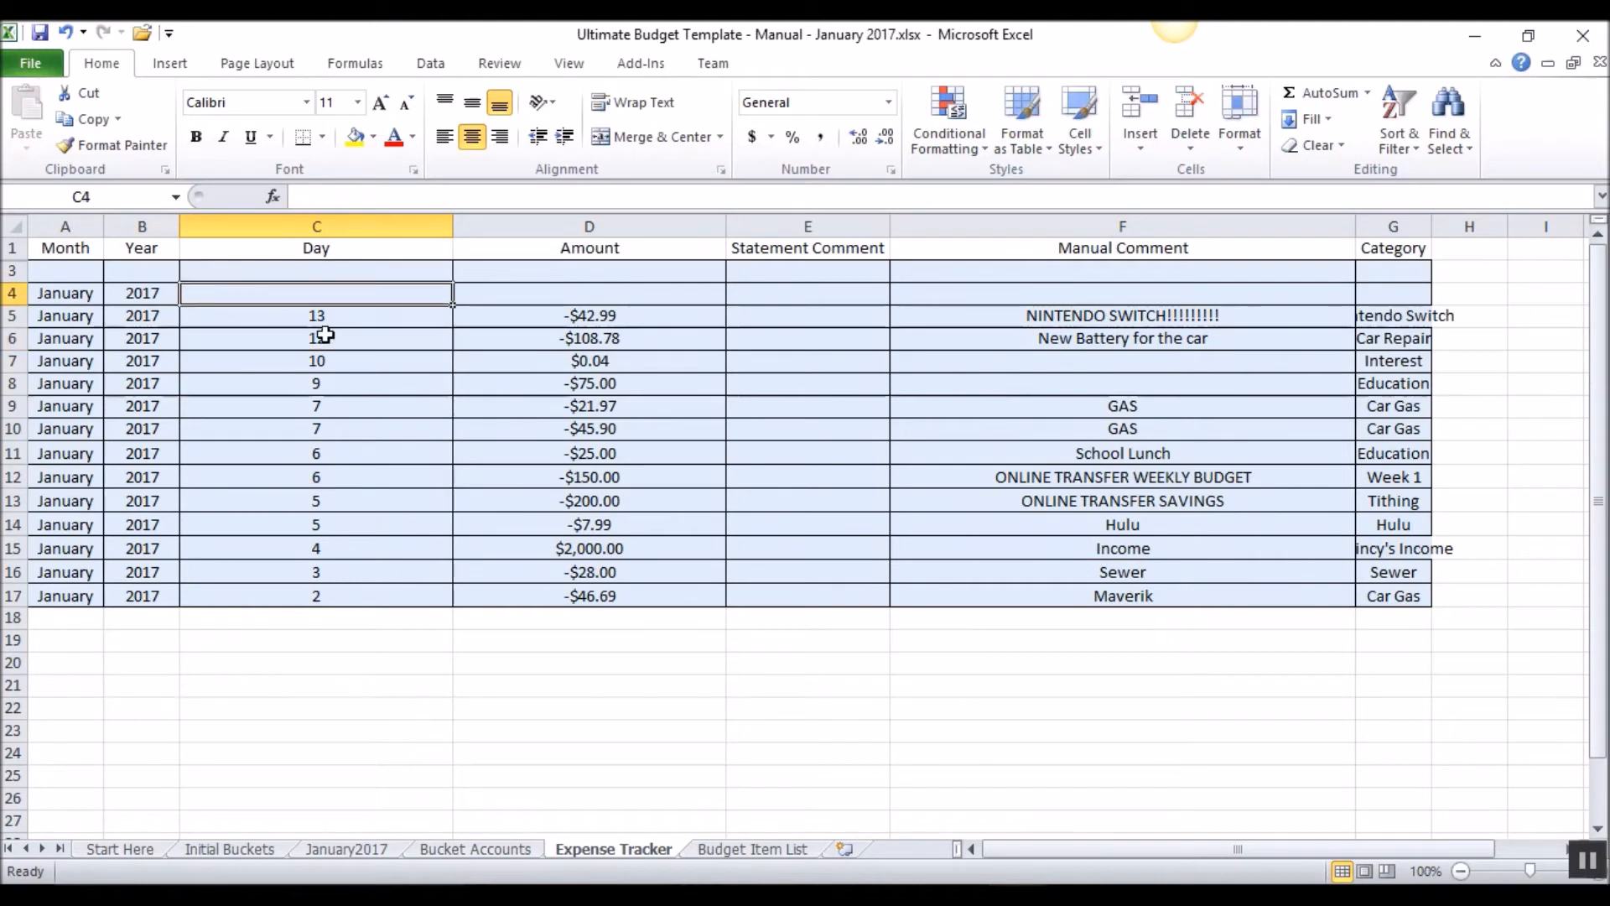
type("13")
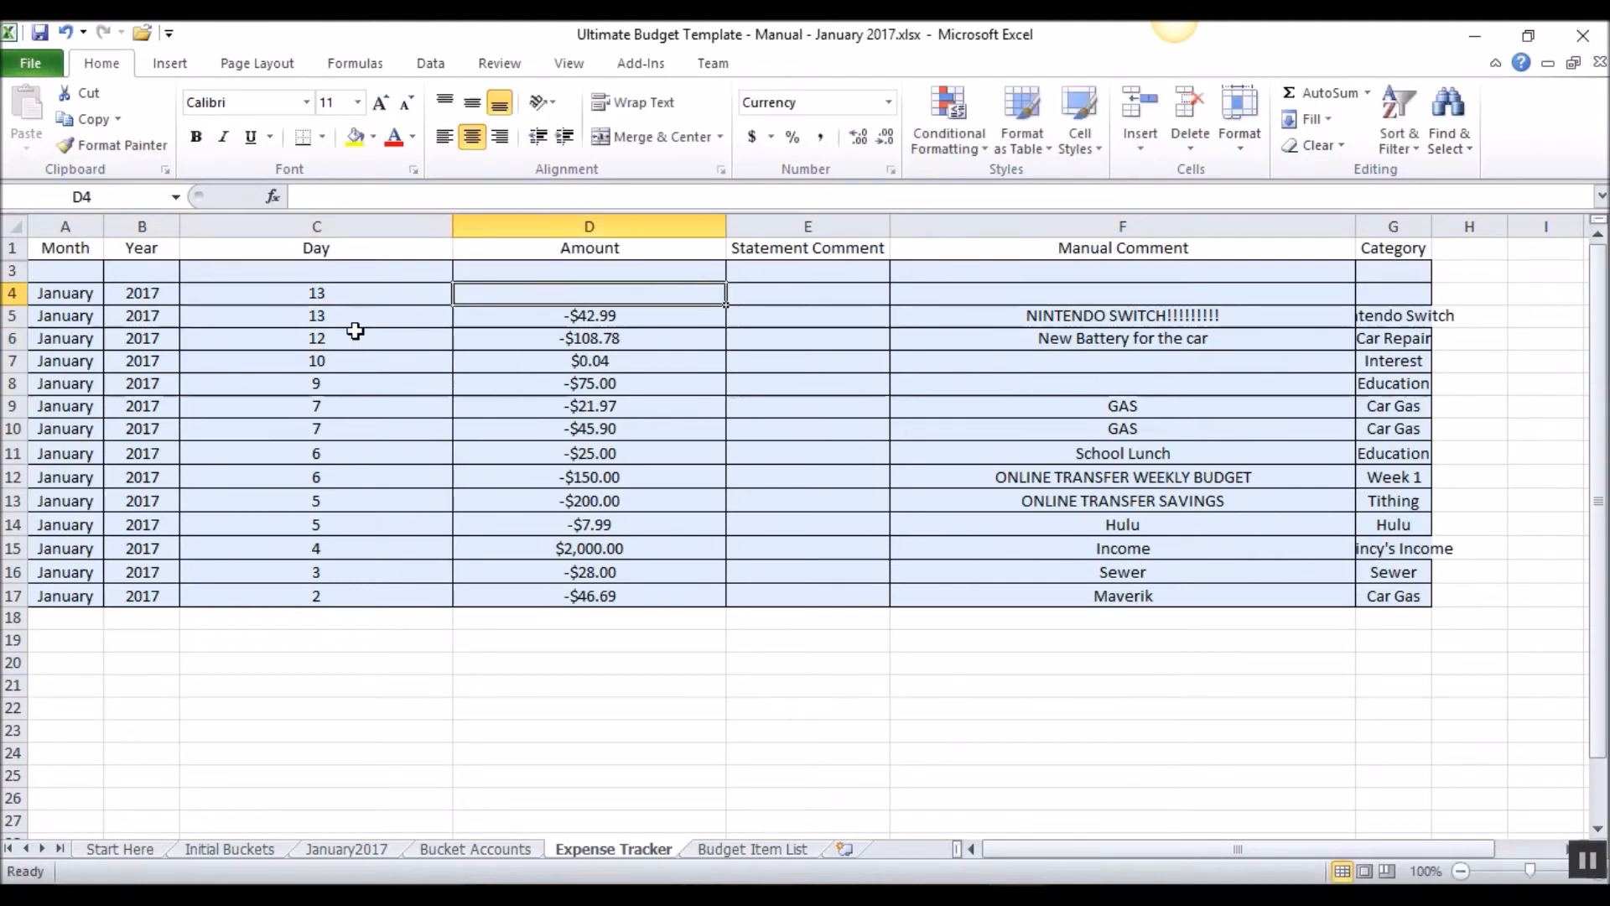
type("-150")
key("Tab")
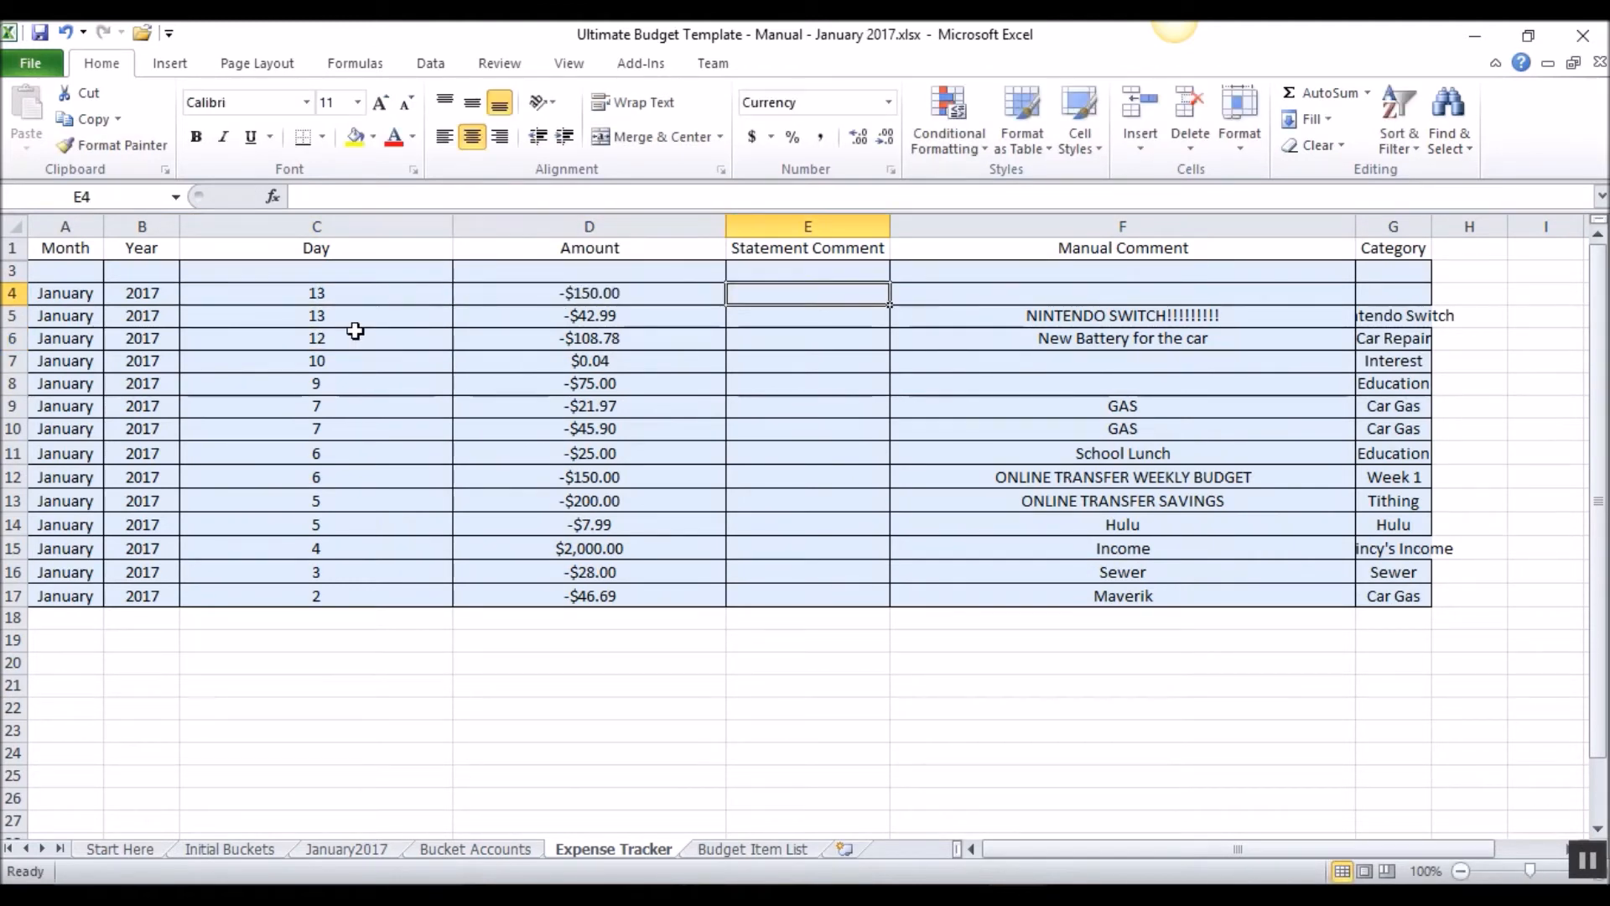
Assign the category "Week 2" to the January 13 transaction in row 4, leaving both comment cells blank.
key("Tab")
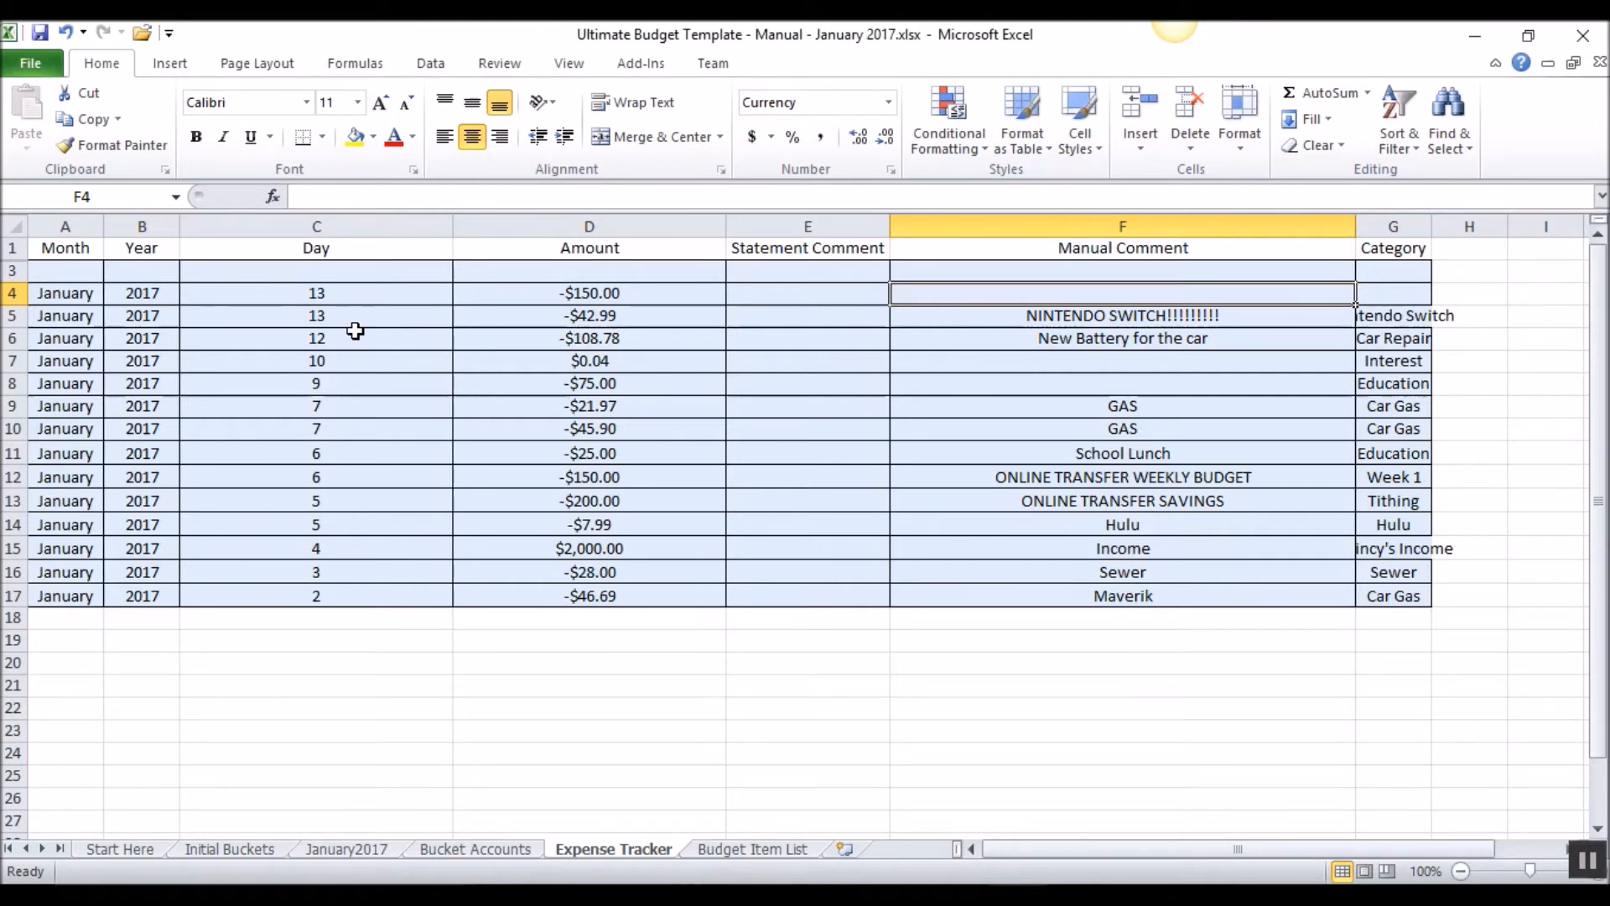
key("Tab")
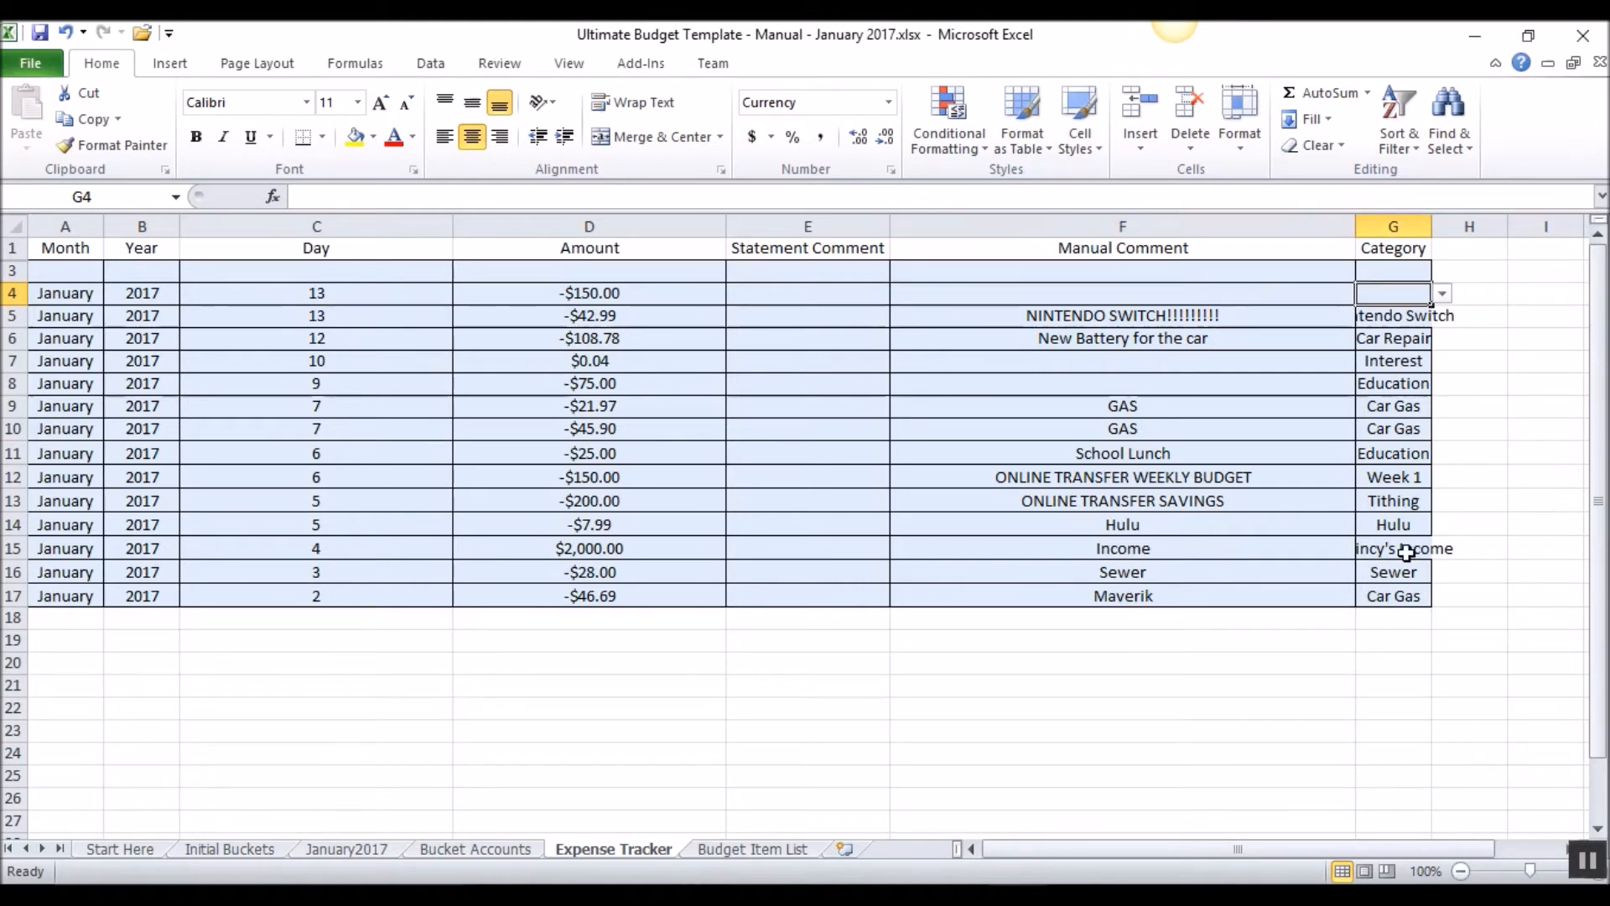
left_click(1396, 478)
left_click(1393, 293)
type("Week")
key("BackSpace")
type("2")
key("Return")
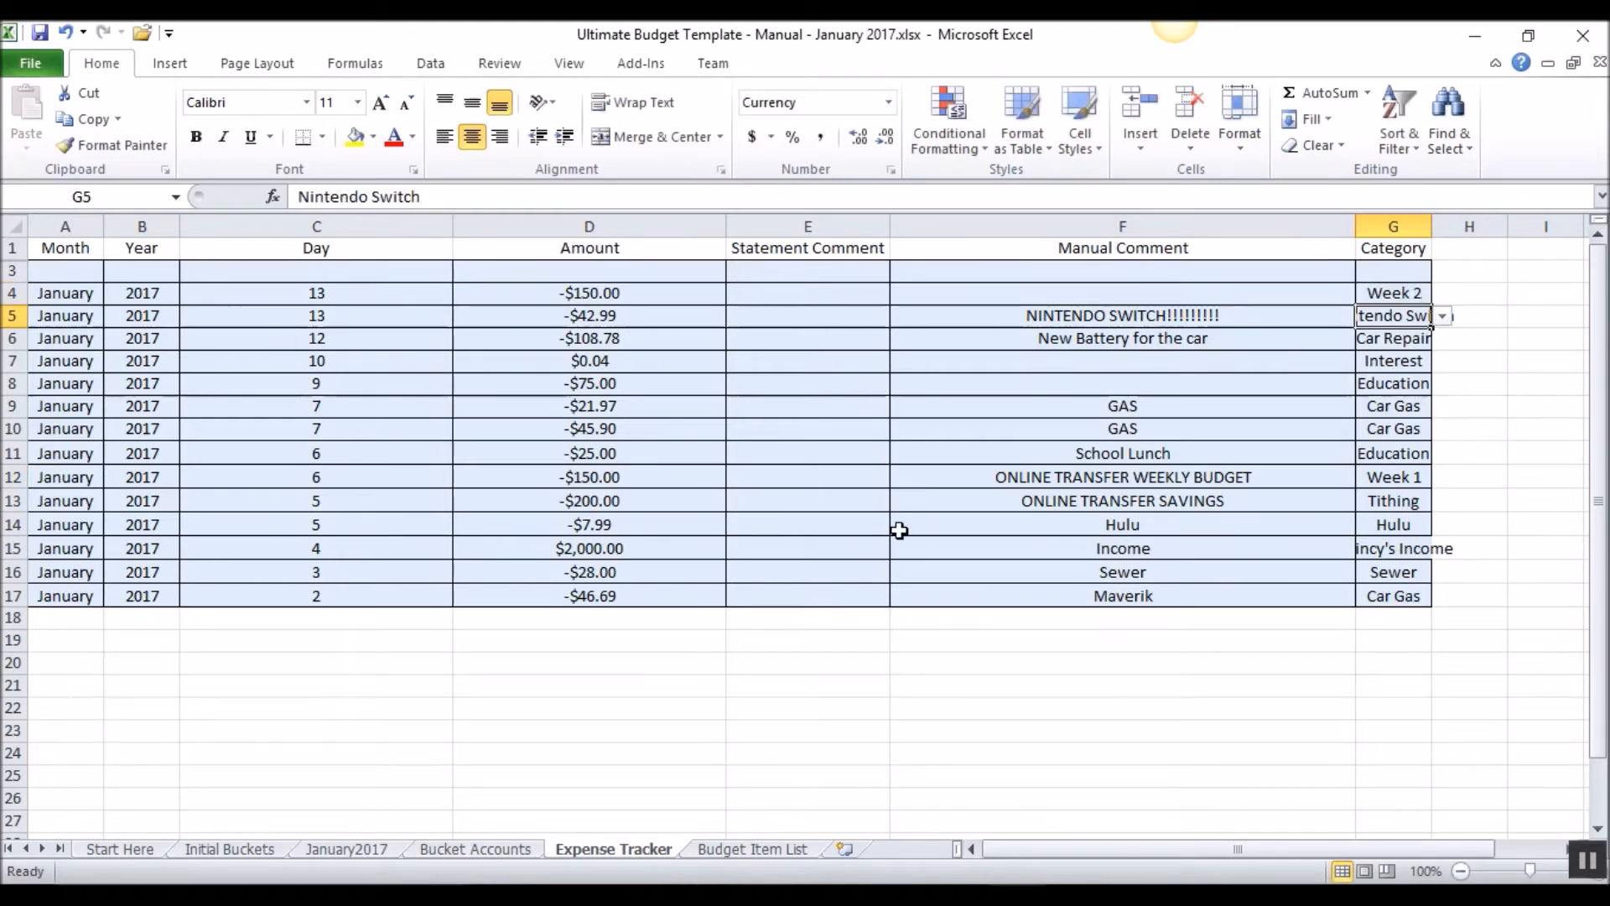
Examine budgeted, actual and difference amounts for income, personal withholdings, household expenses and buckets on the January2017 sheet.
left_click(348, 848)
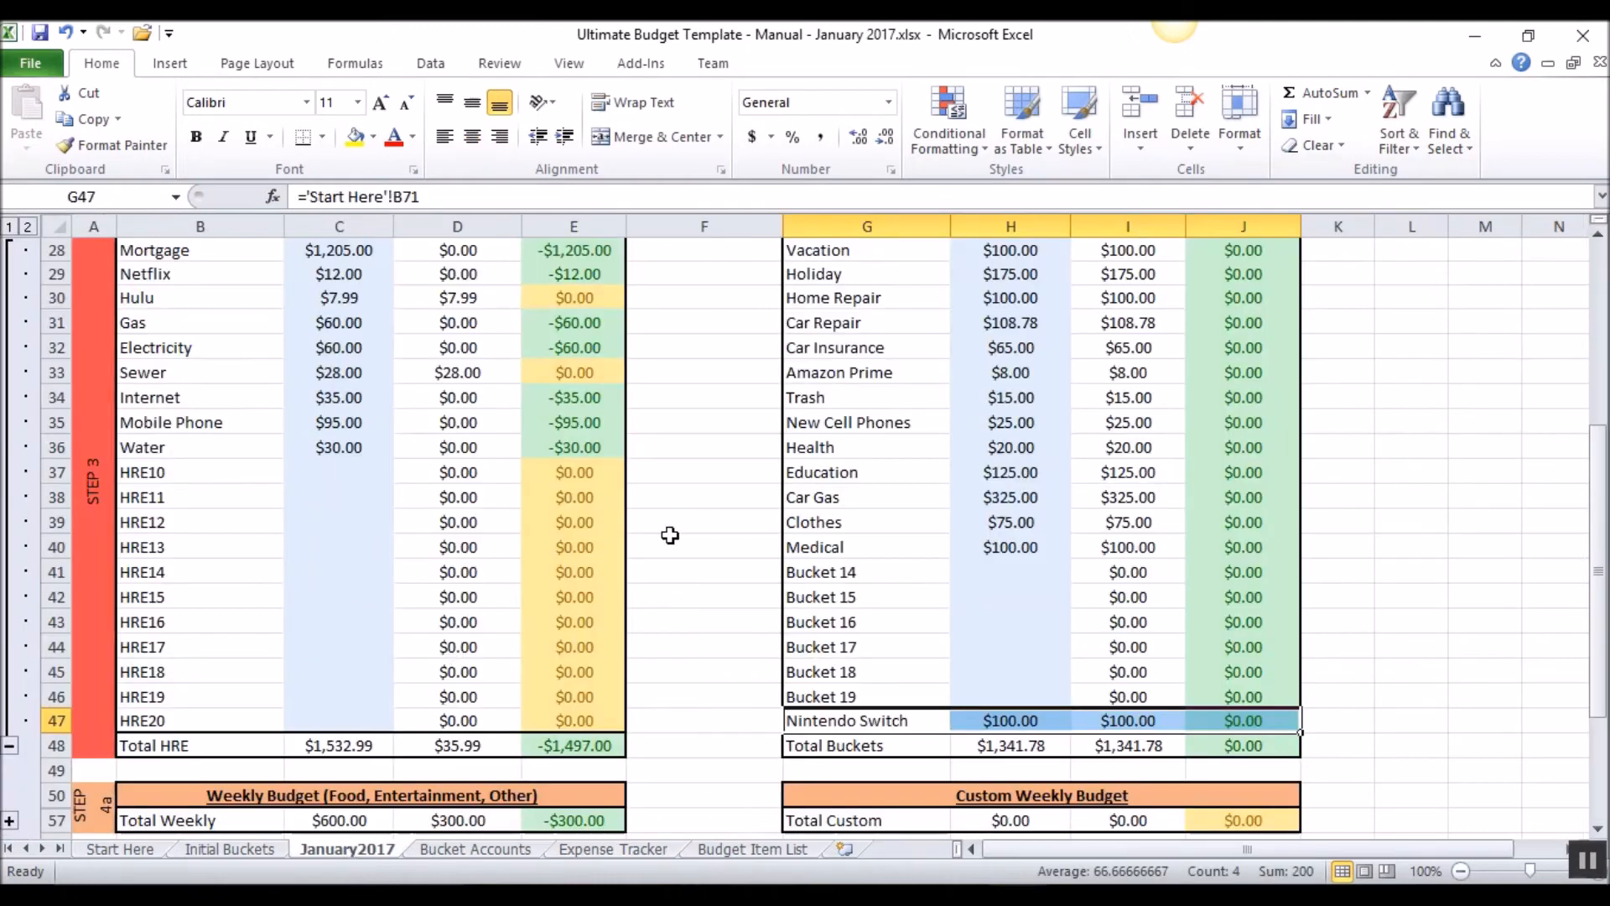
scroll(666, 532, "up", 4)
scroll(663, 532, "up", 5)
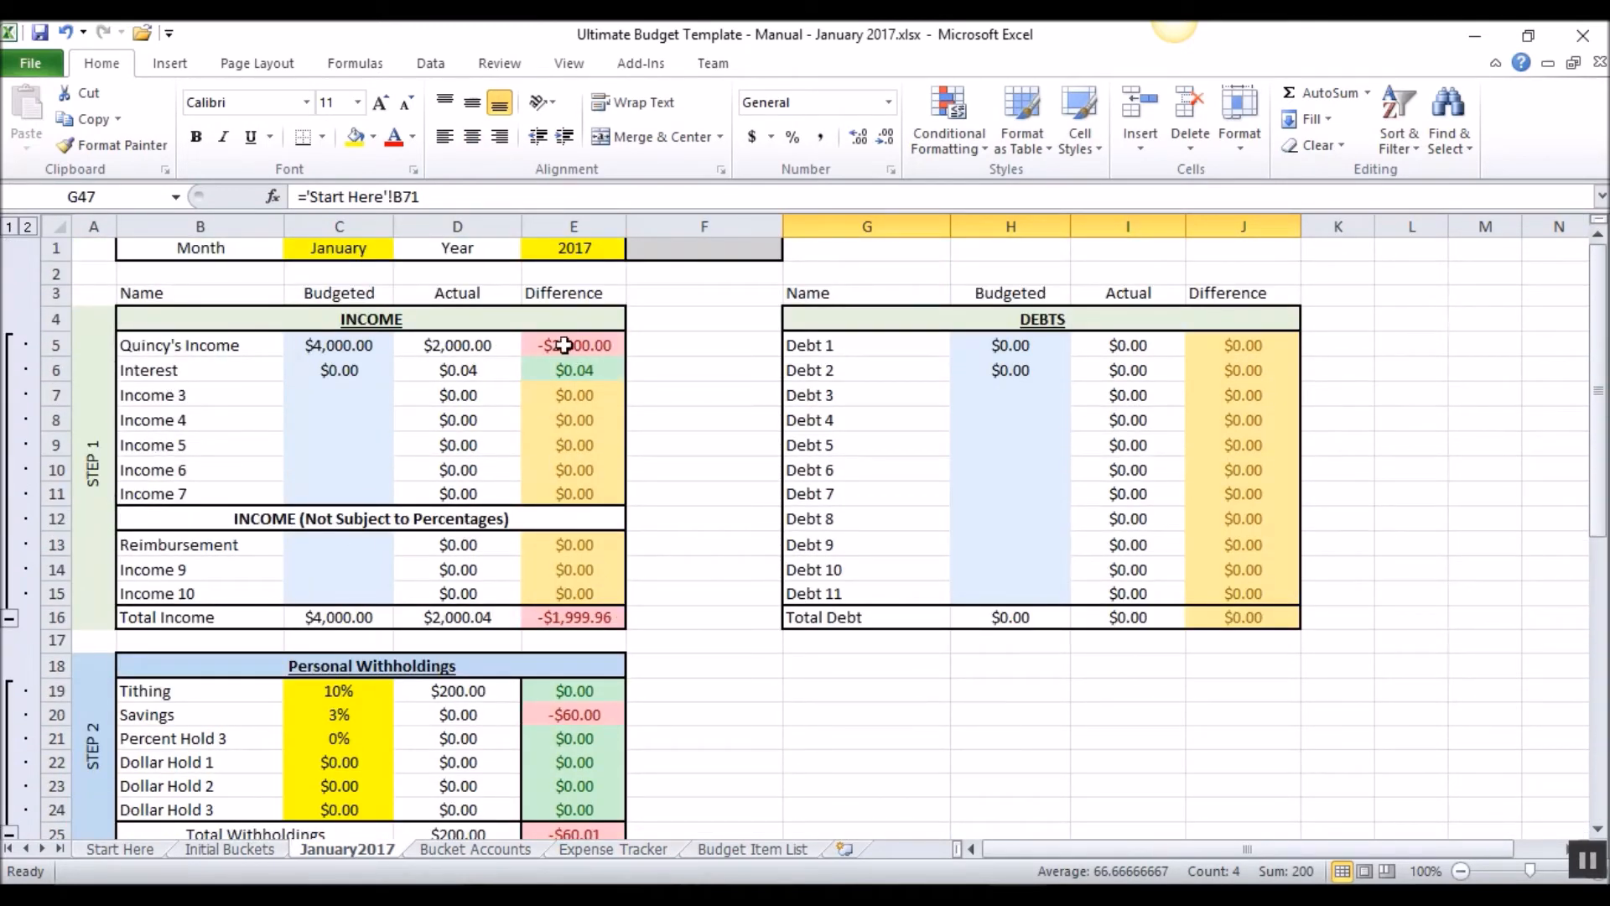
left_click(428, 345)
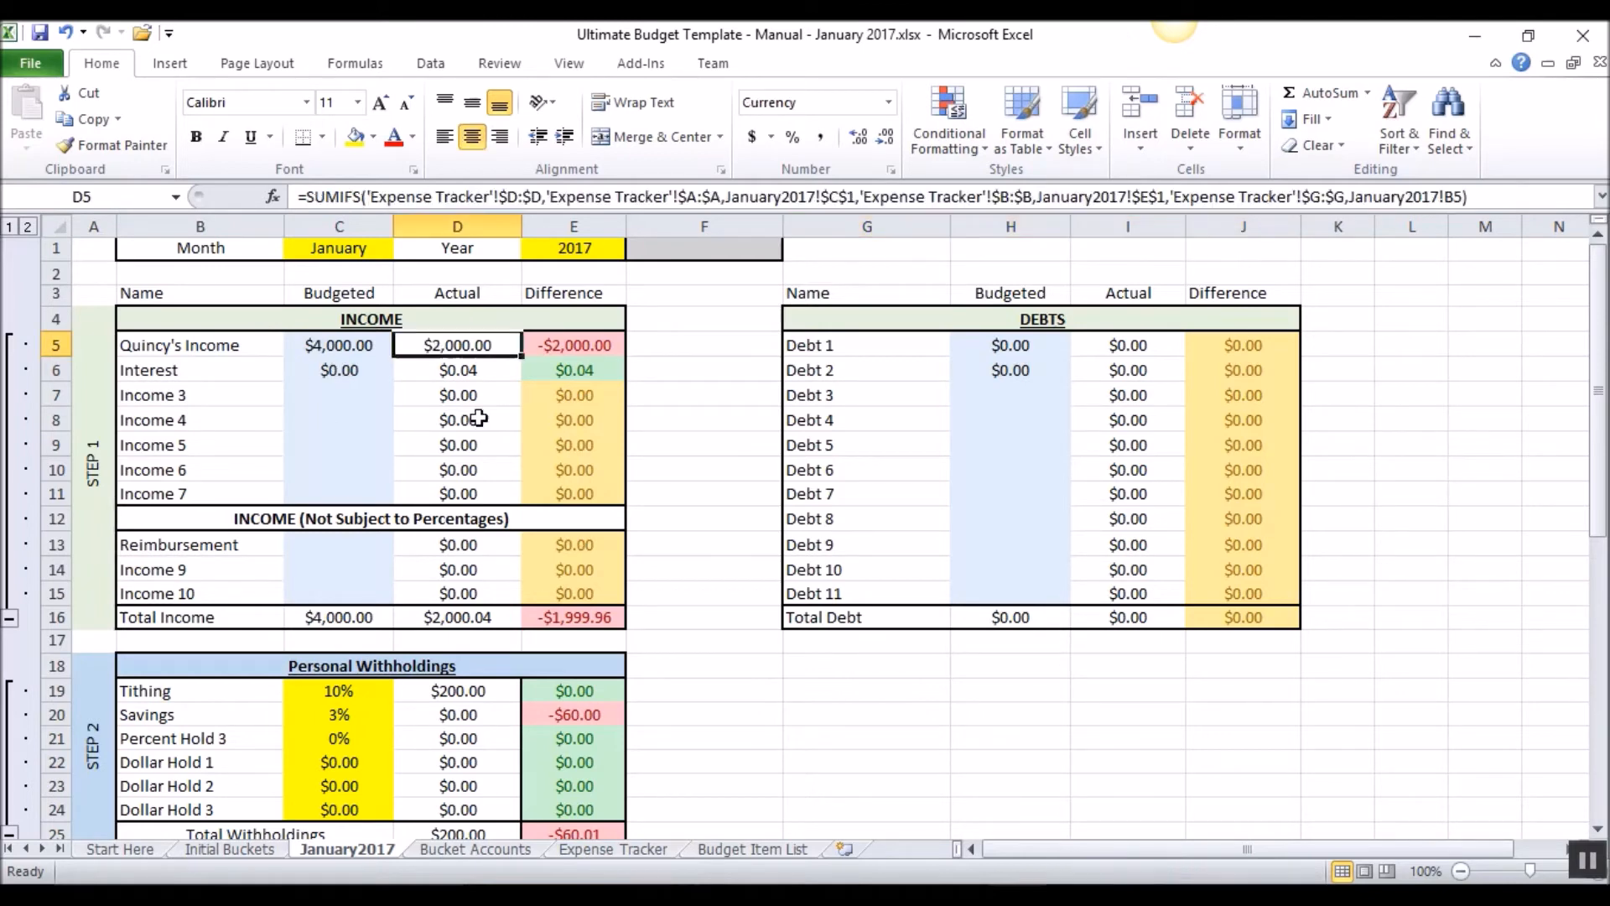
scroll(468, 433, "down", 3)
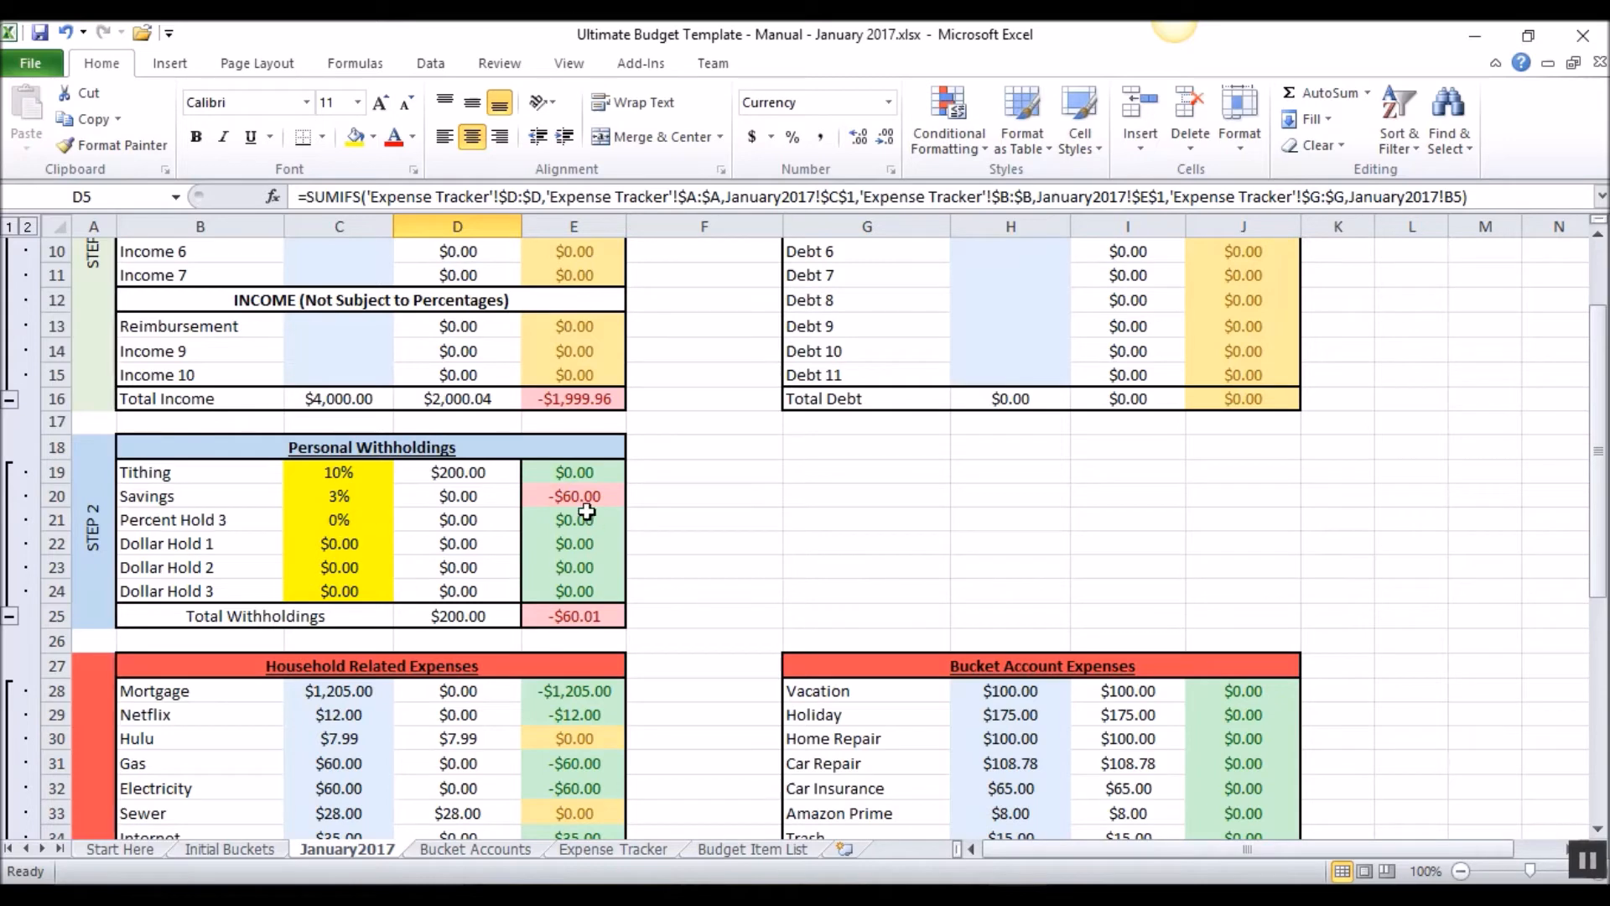
scroll(493, 524, "down", 3)
scroll(346, 388, "up", 1)
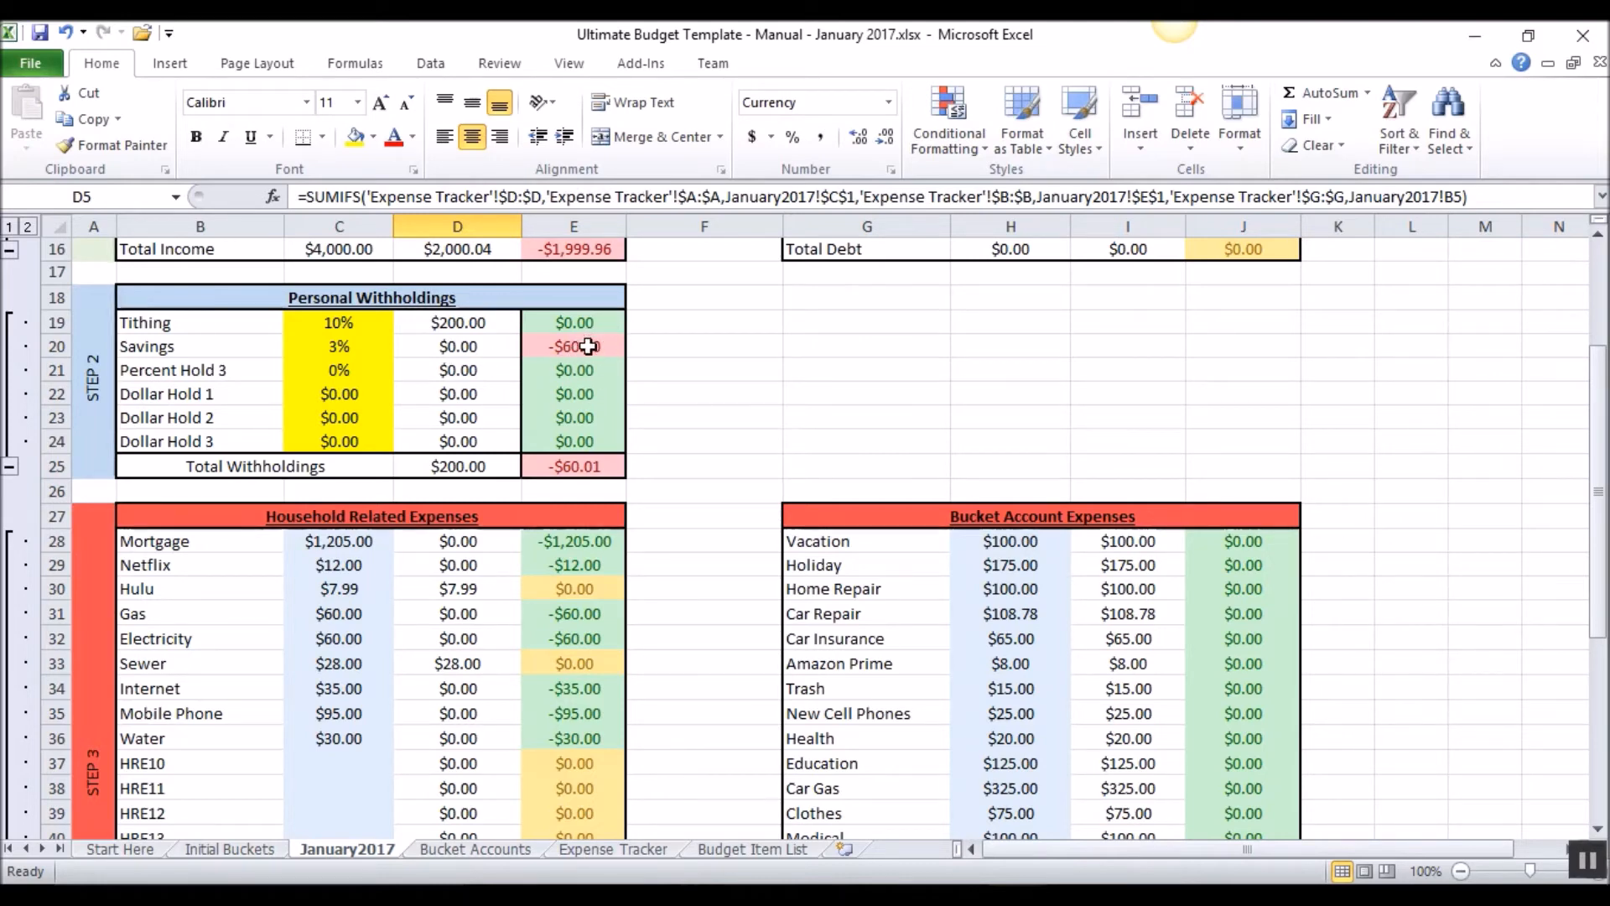
scroll(537, 421, "down", 1)
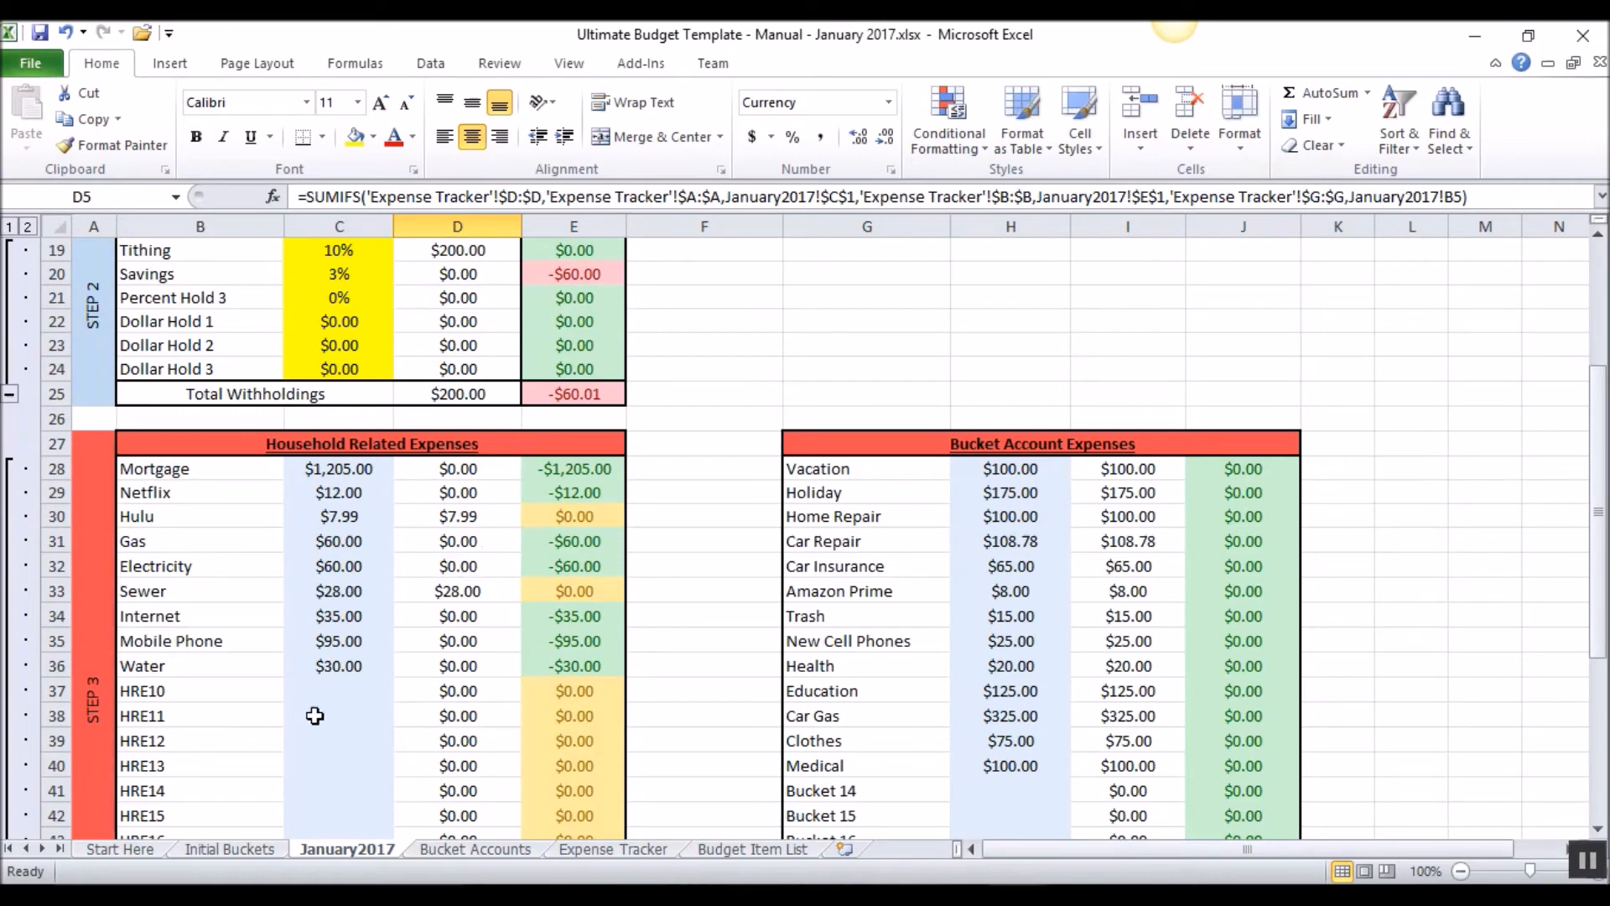
scroll(539, 596, "down", 4)
scroll(670, 537, "up", 2)
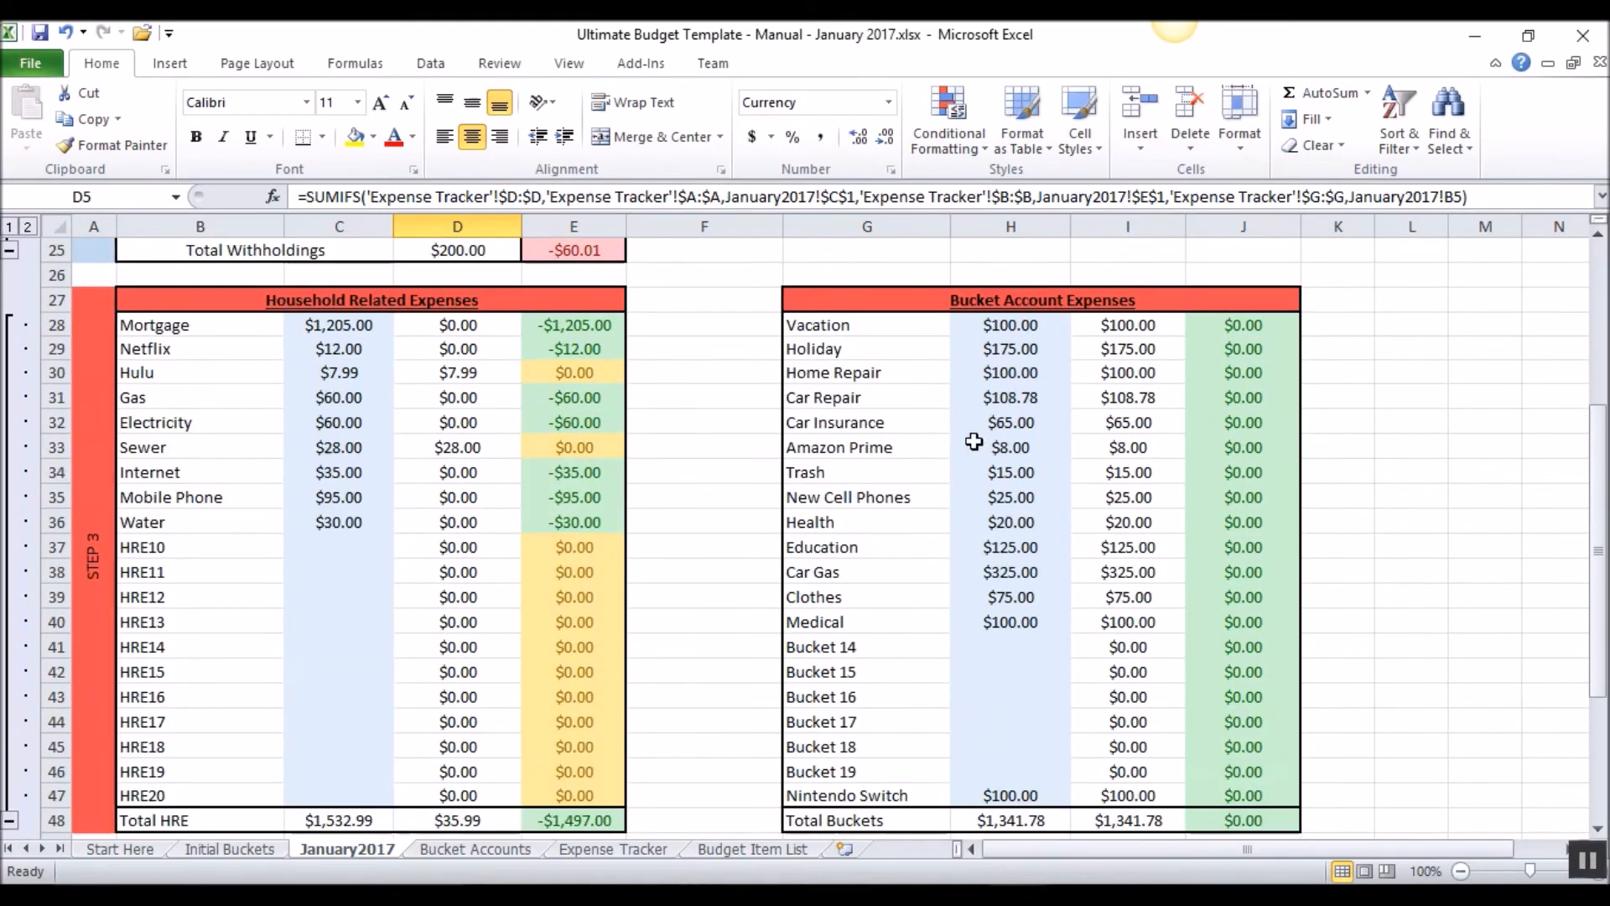
Examine the weekly budget totals and the Monthly Summary on the January2017 sheet.
scroll(959, 503, "down", 7)
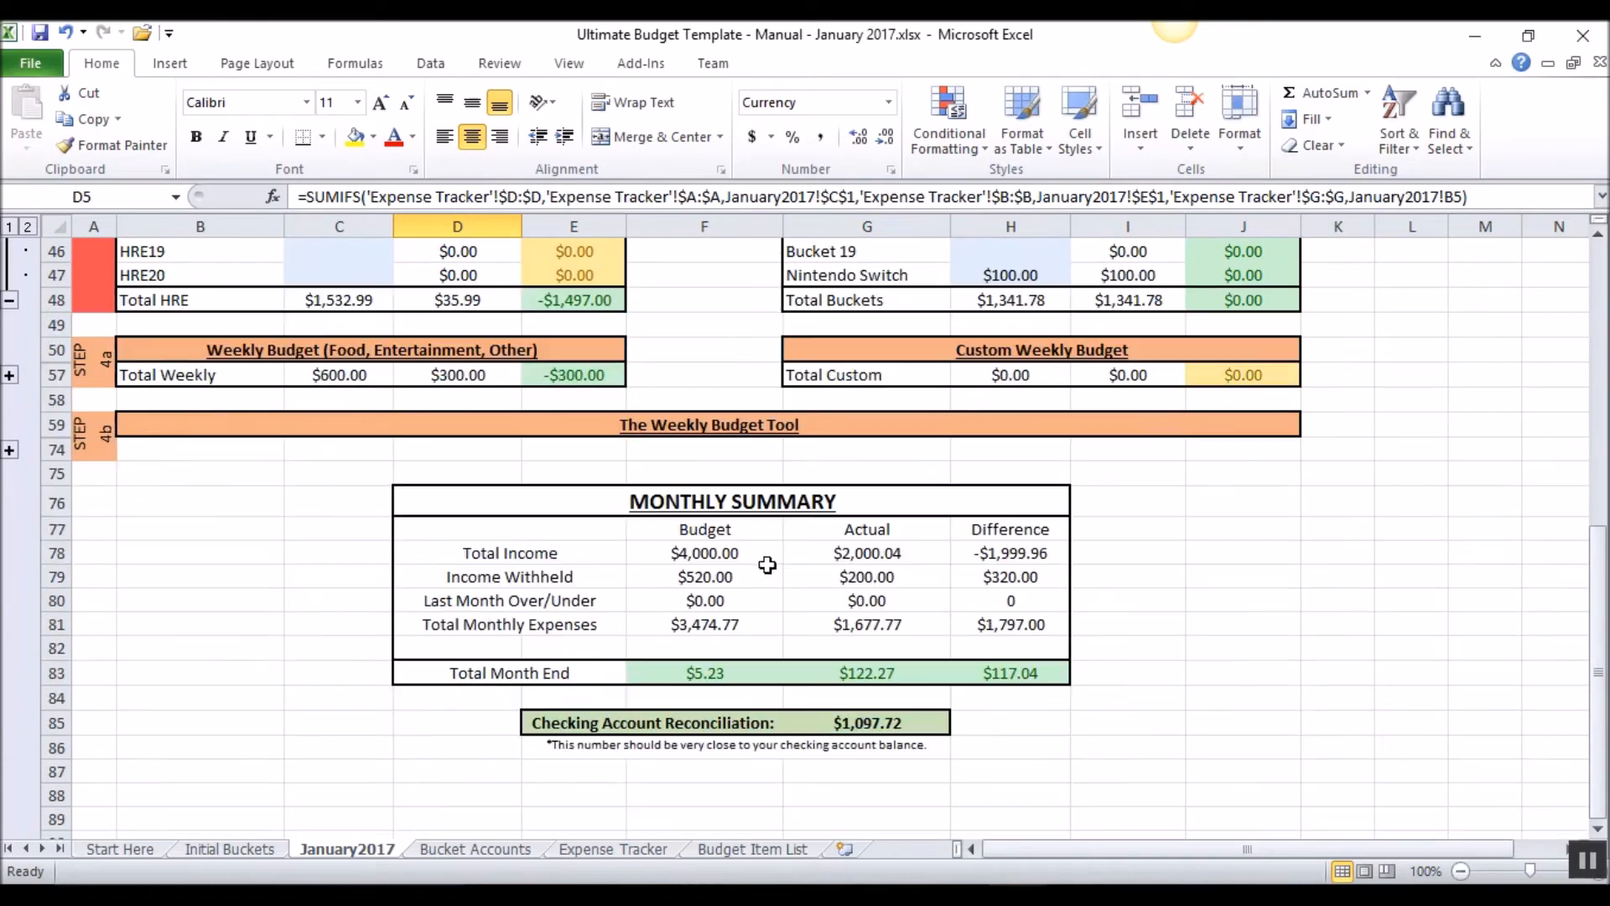
scroll(605, 472, "down", 1)
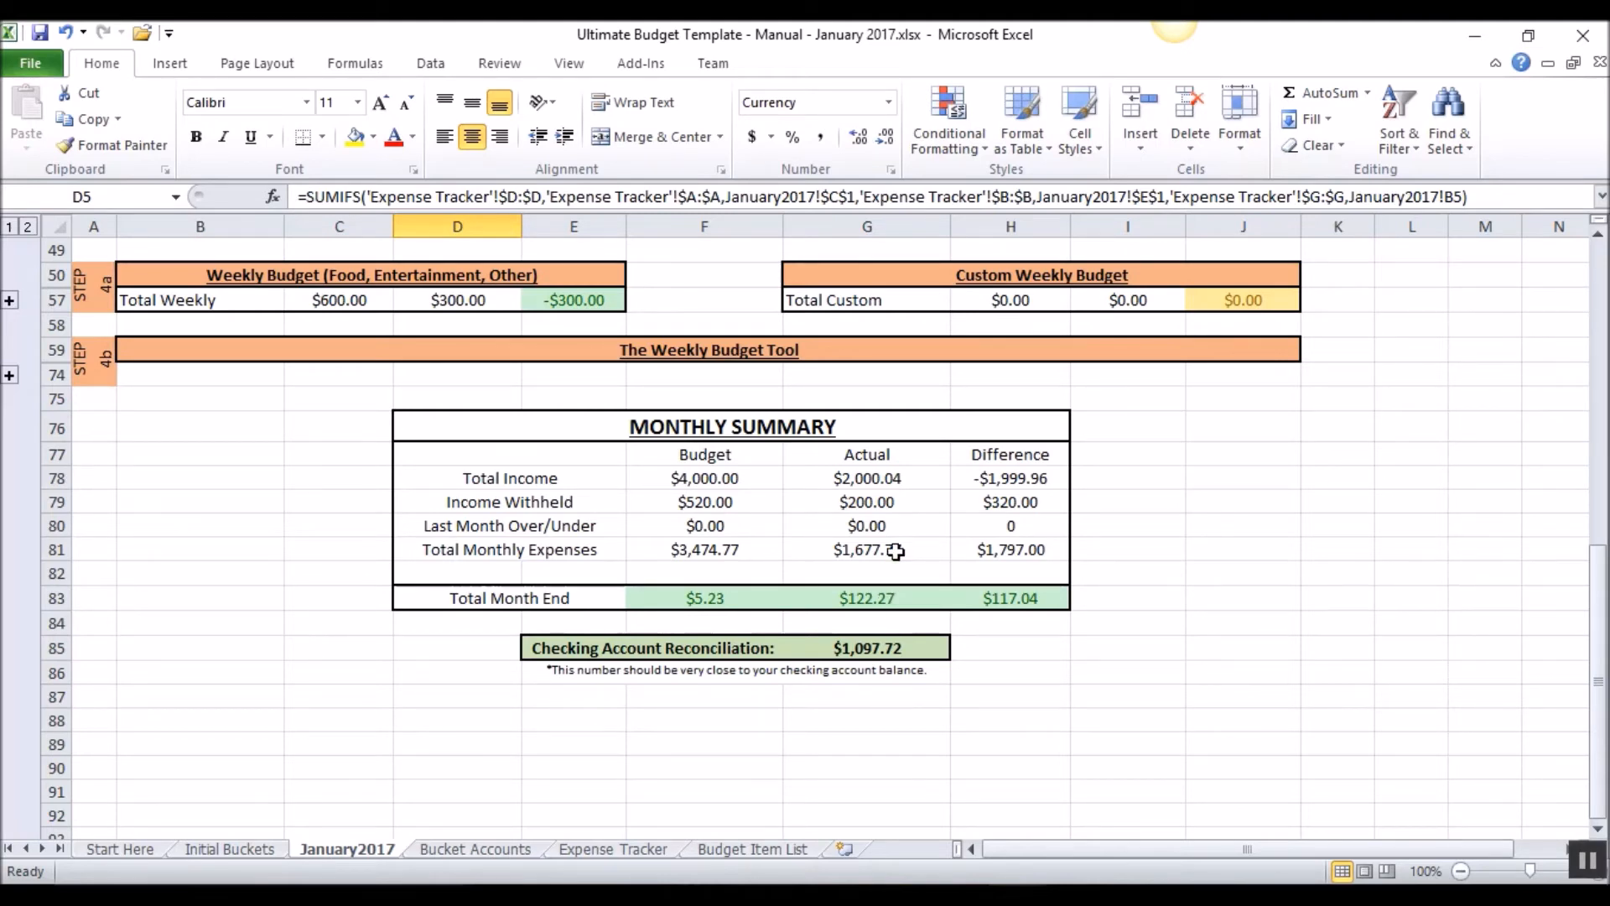
scroll(905, 587, "up", 6)
scroll(1040, 453, "down", 3)
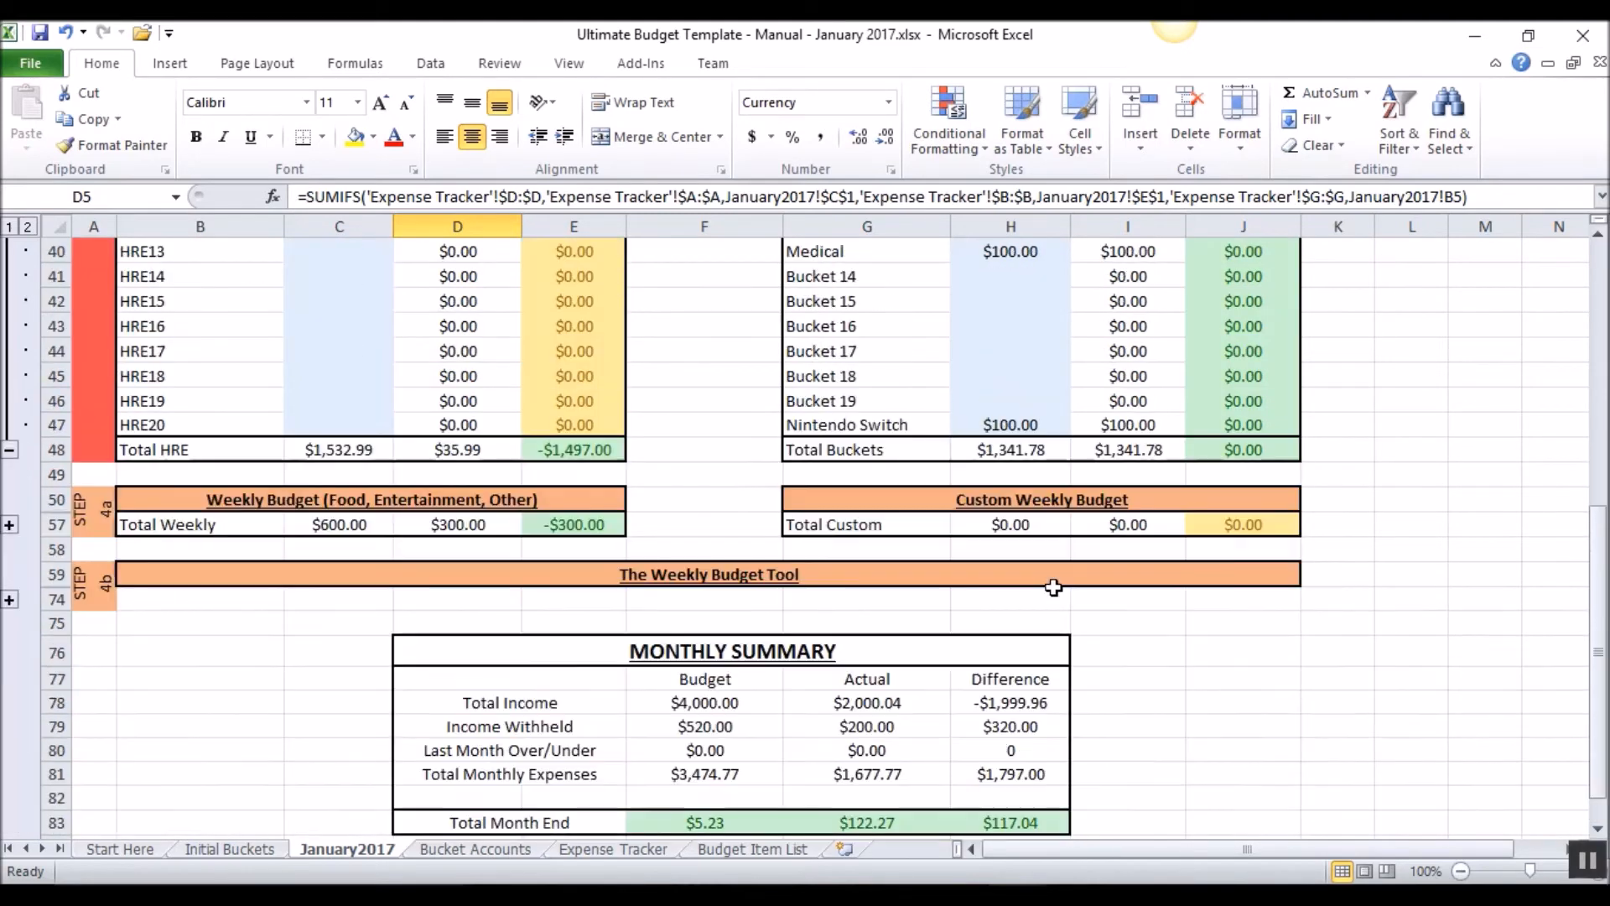
scroll(918, 714, "down", 2)
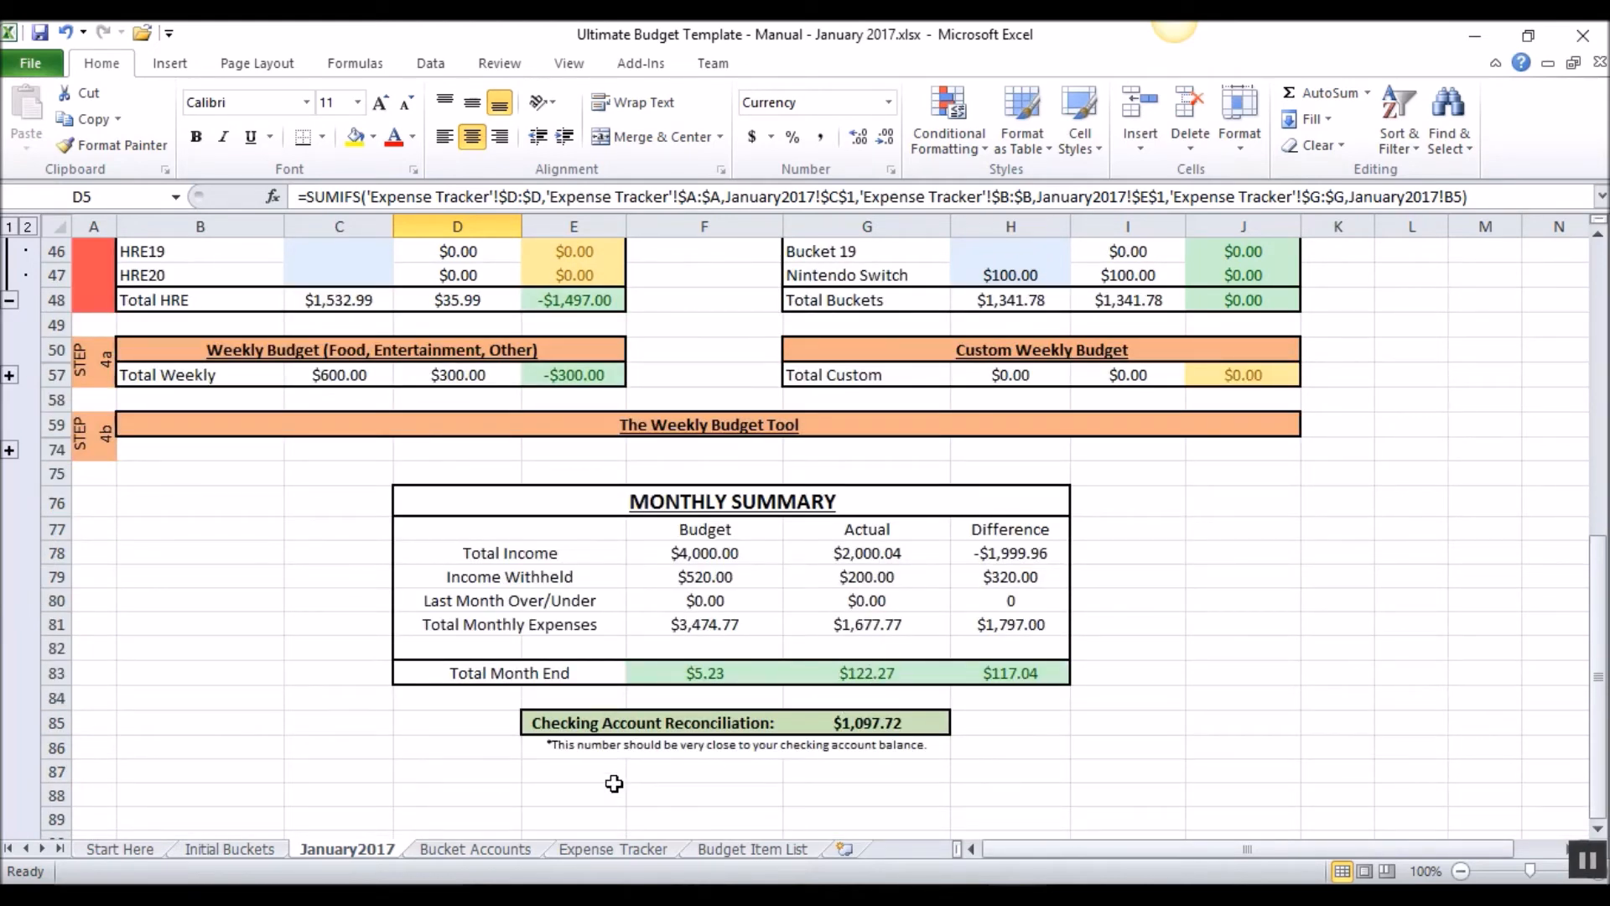
Compare the Checking Account Reconciliation with the actual Total Month End and the summed balances in Bucket Accounts.
left_click(879, 726)
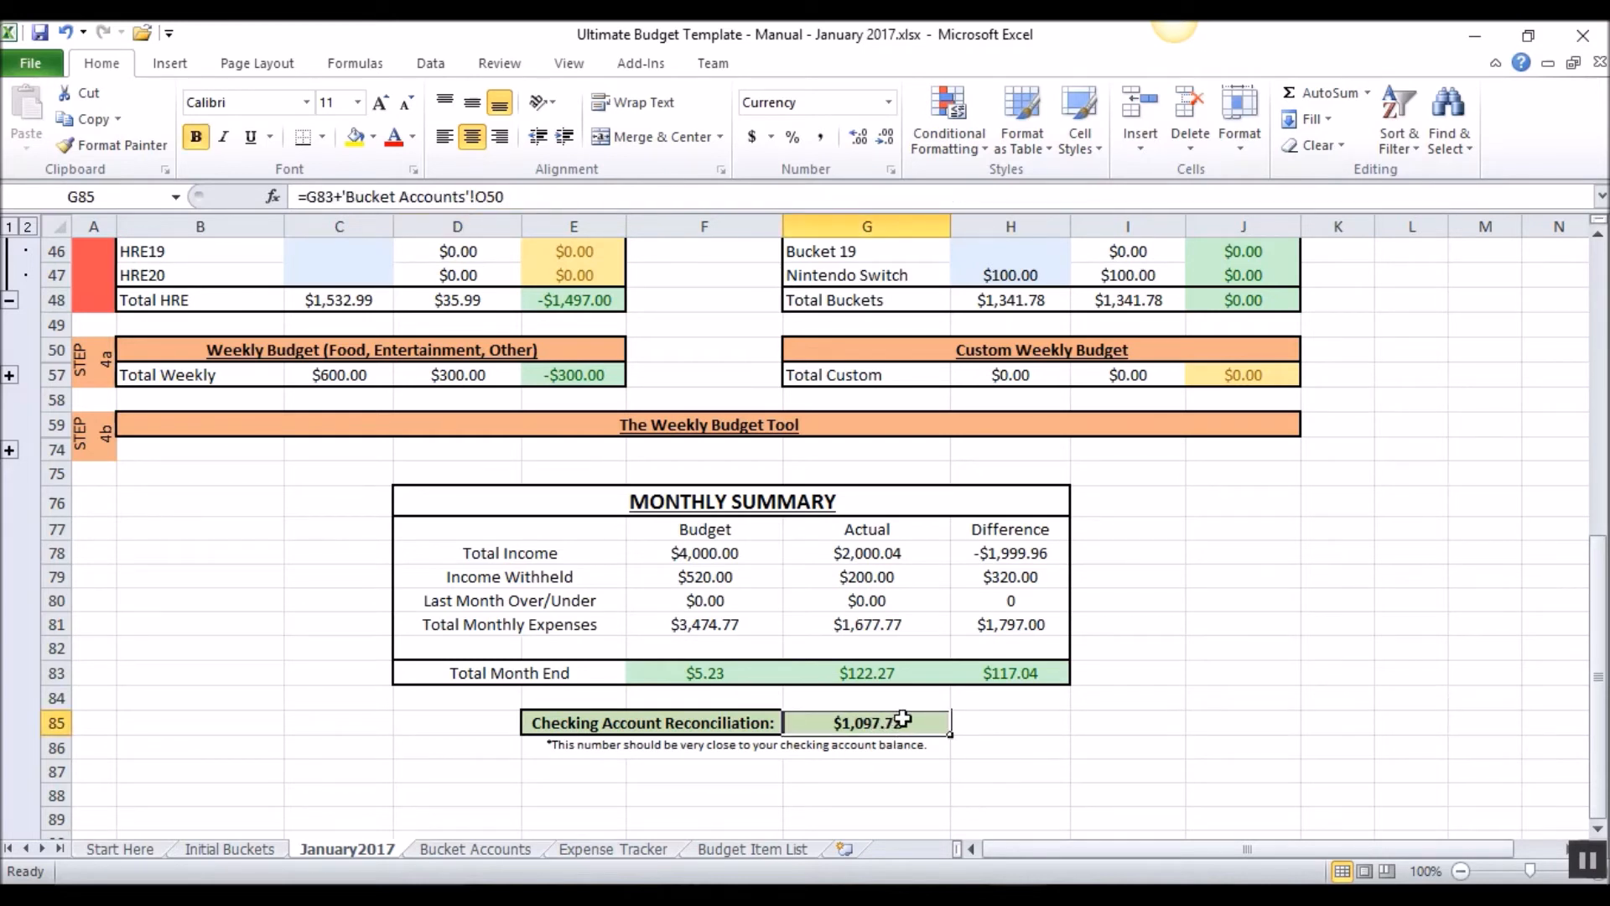
left_click(876, 671)
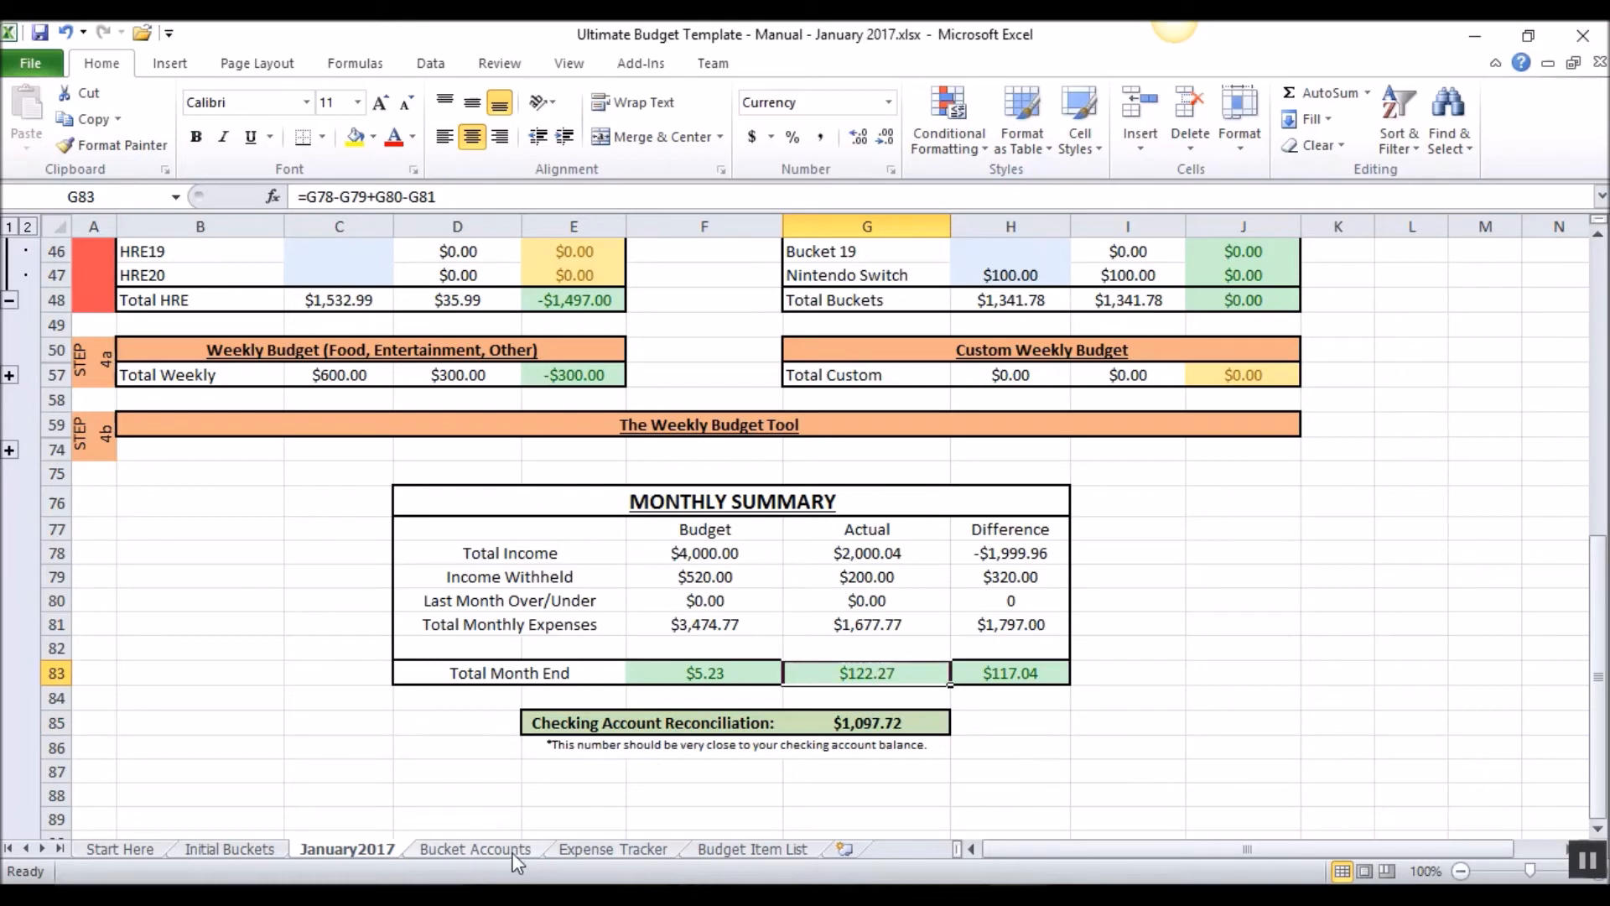
left_click(475, 849)
left_click_drag(1541, 323, 1532, 739)
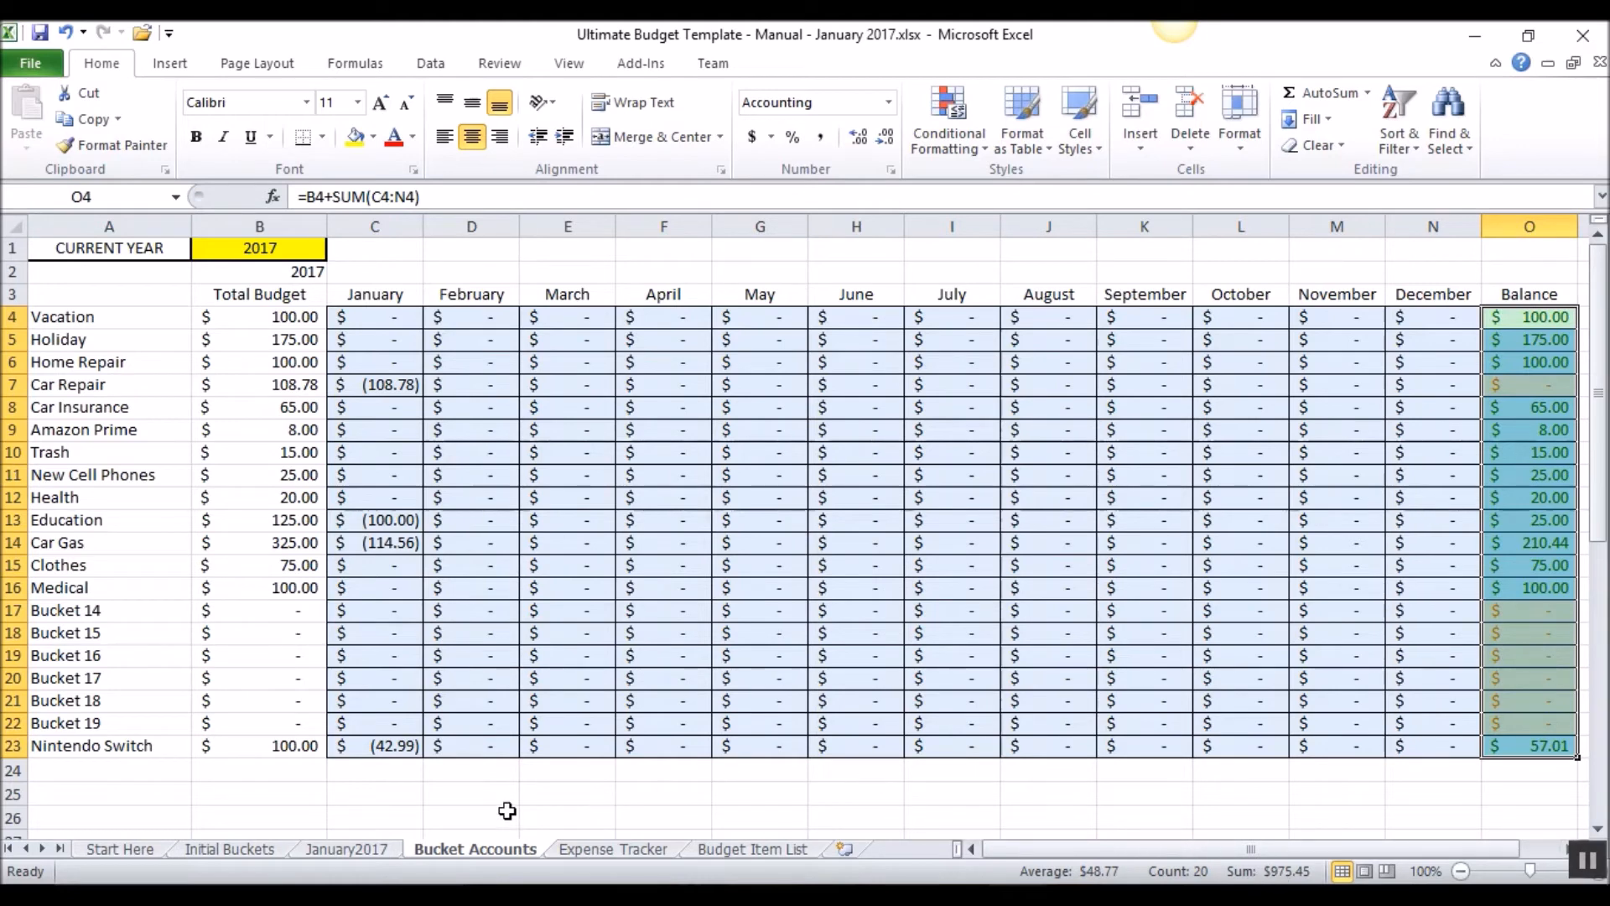
left_click(373, 849)
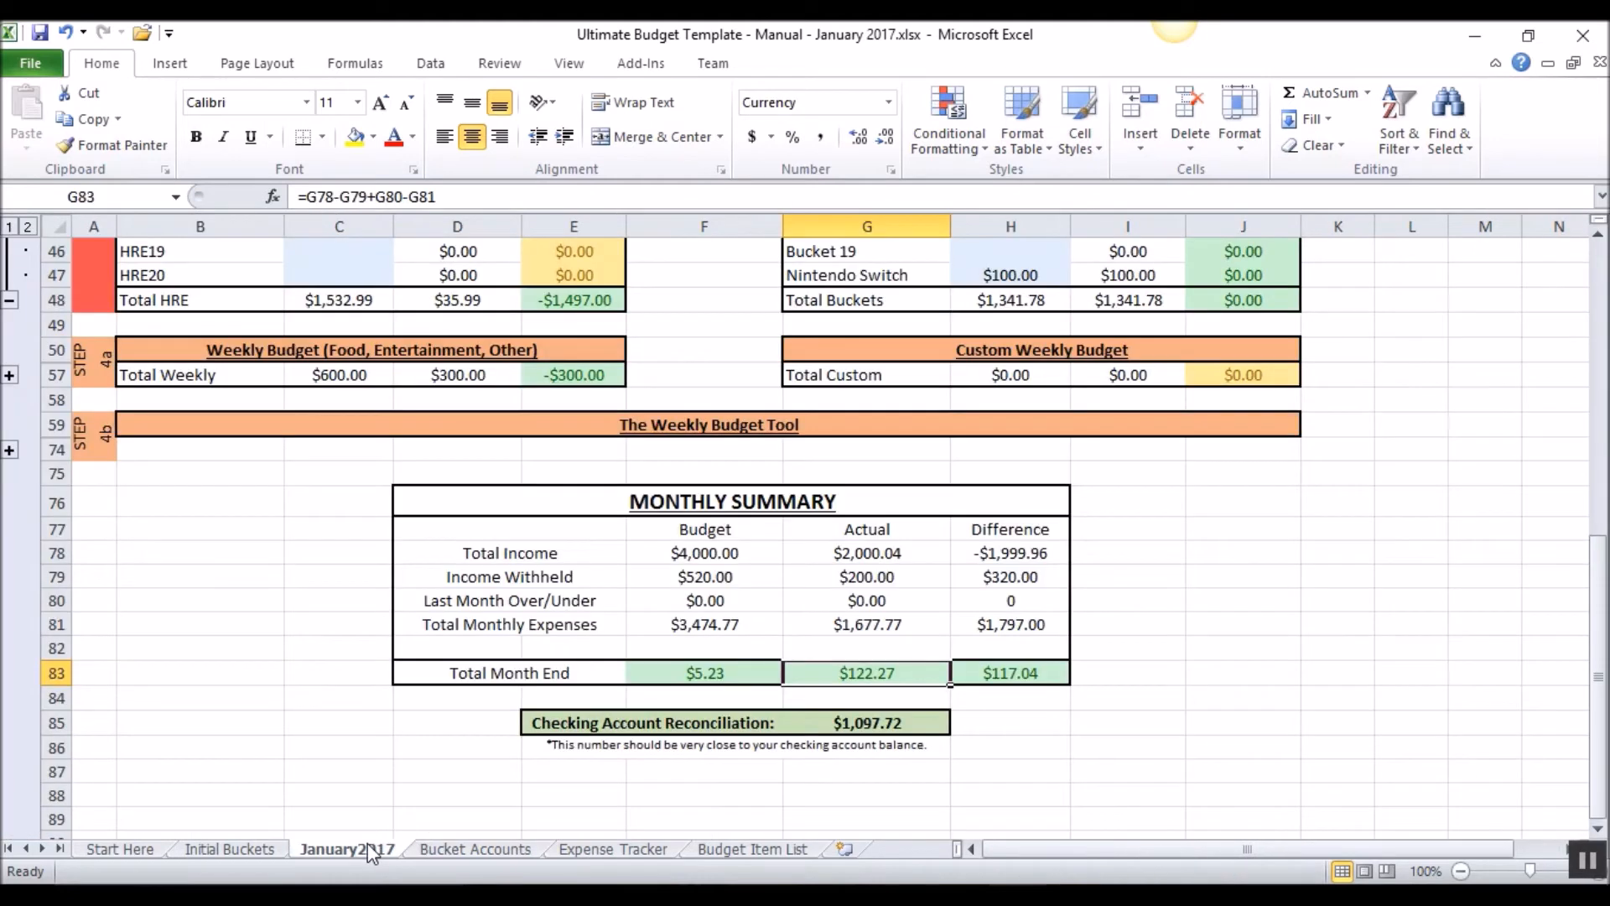
left_click(866, 728)
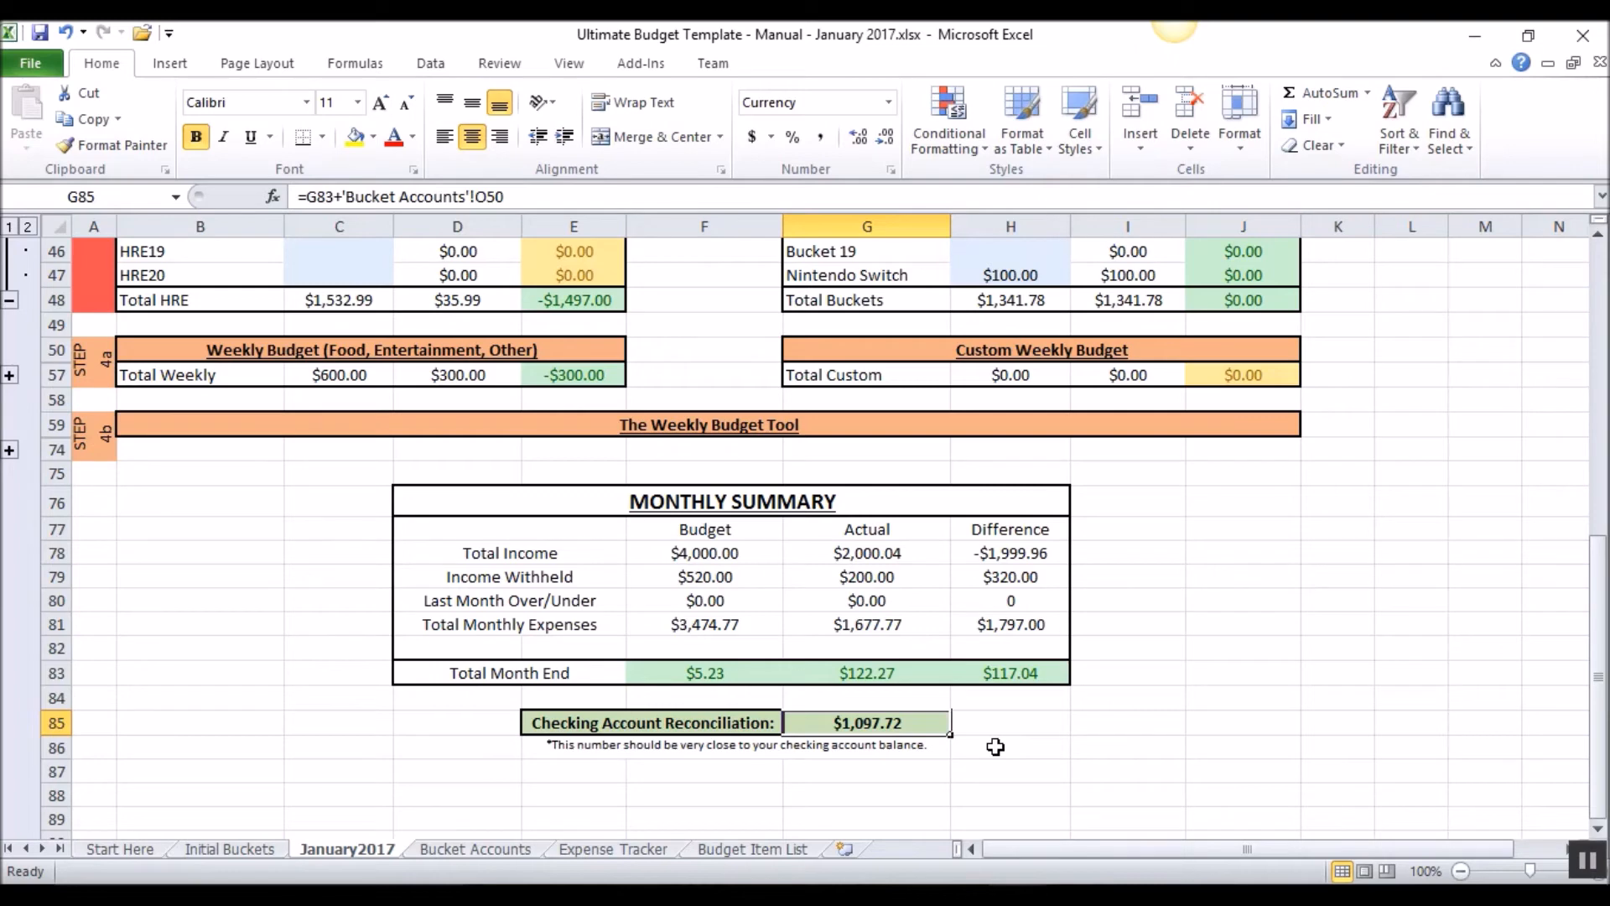
Look back over the January2017 sheet from the Monthly Summary up to the income section.
scroll(996, 746, "up", 1)
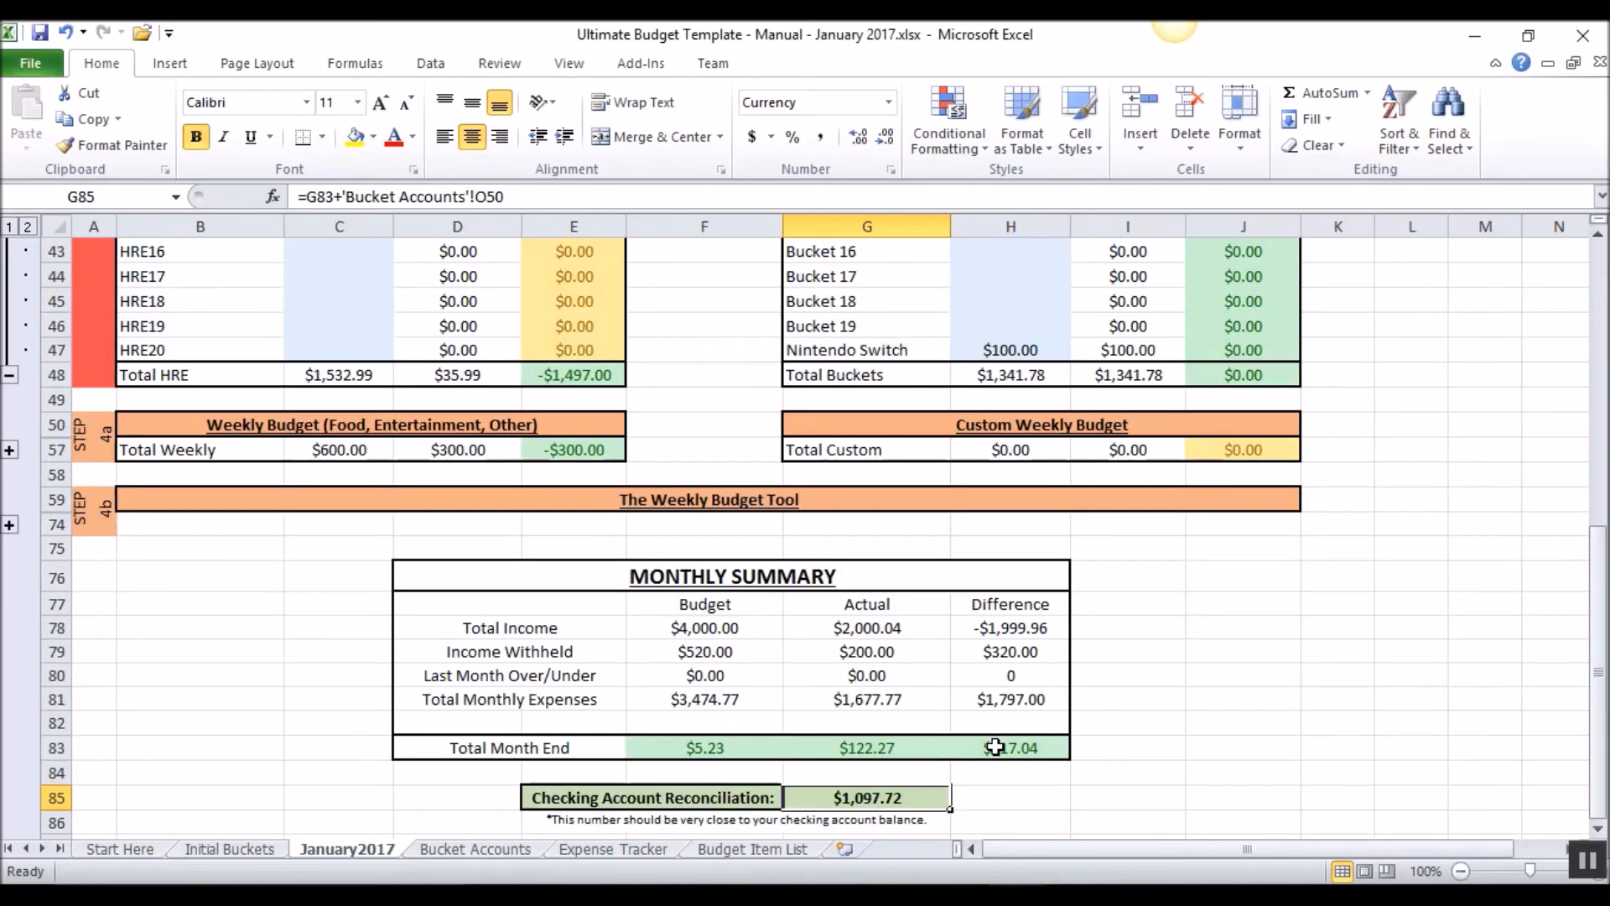
scroll(995, 747, "down", 1)
scroll(996, 740, "up", 1)
scroll(1134, 713, "up", 2)
scroll(1060, 545, "down", 1)
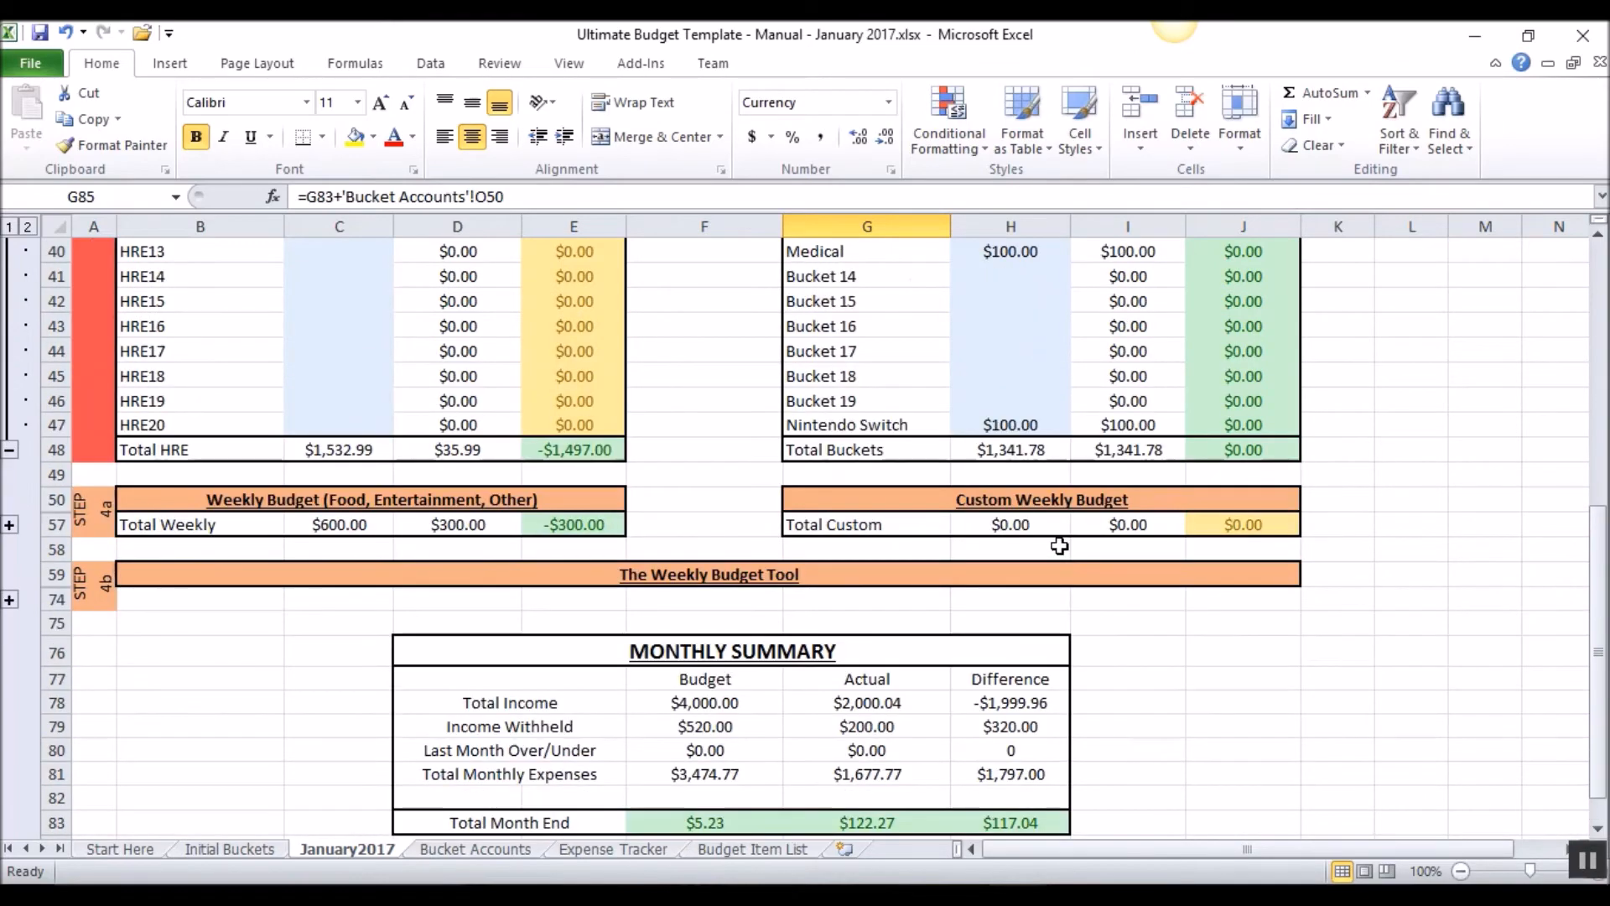
scroll(1061, 548, "up", 5)
scroll(1062, 547, "up", 7)
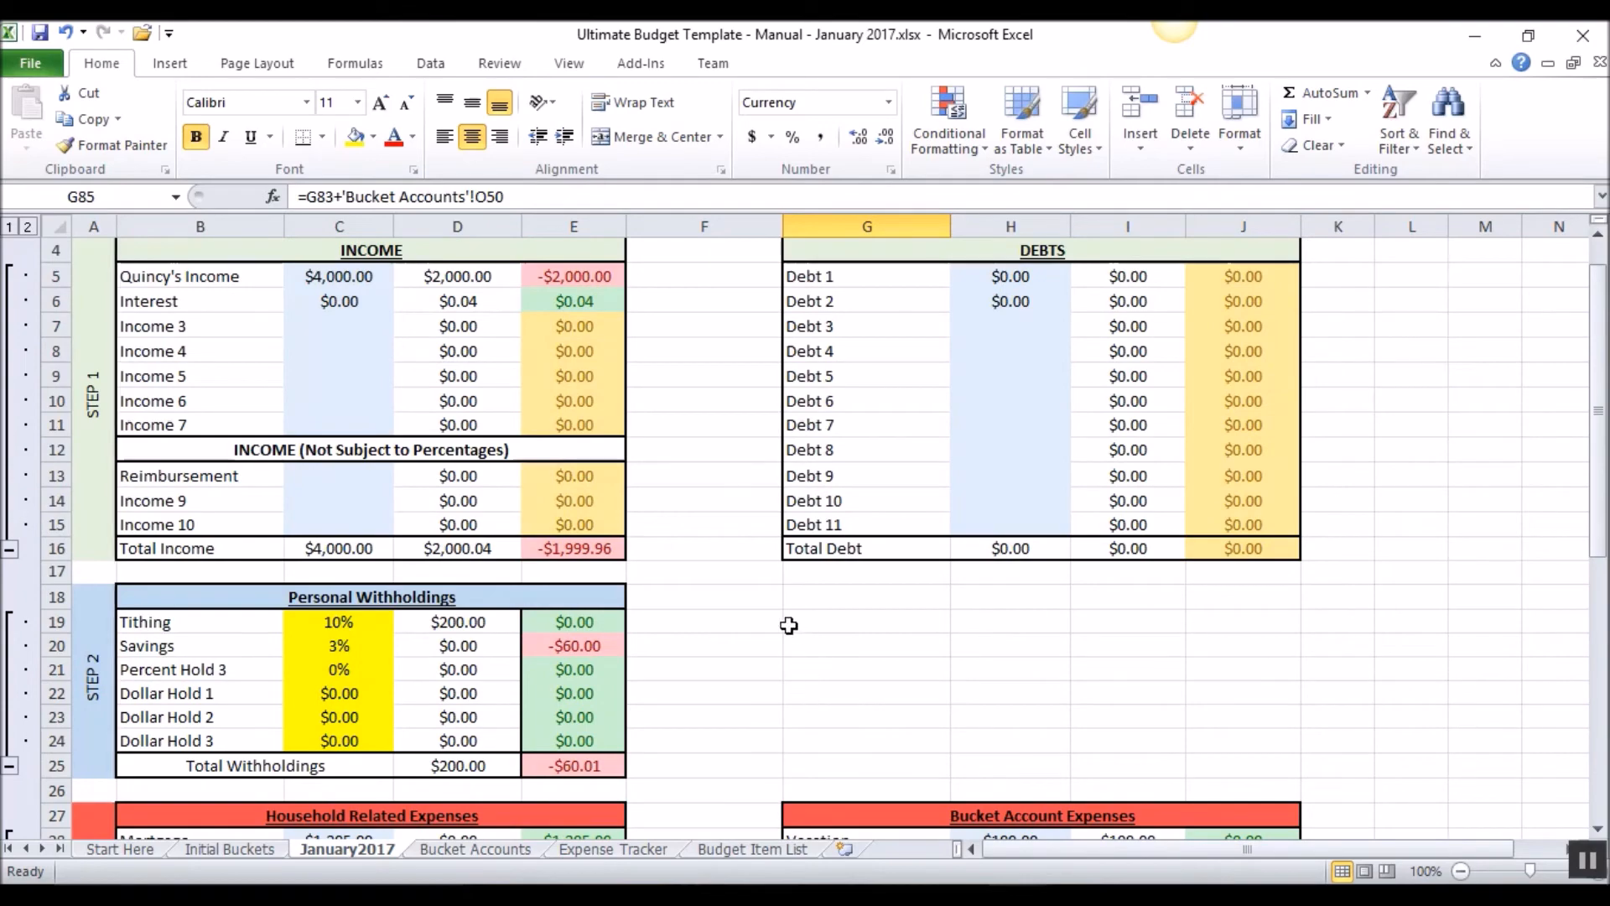
Collapse the row groups for Step 3, Step 1 and Step 2 on the January2017 sheet, leaving only their totals.
scroll(786, 625, "down", 2)
scroll(772, 608, "down", 4)
scroll(759, 593, "down", 3)
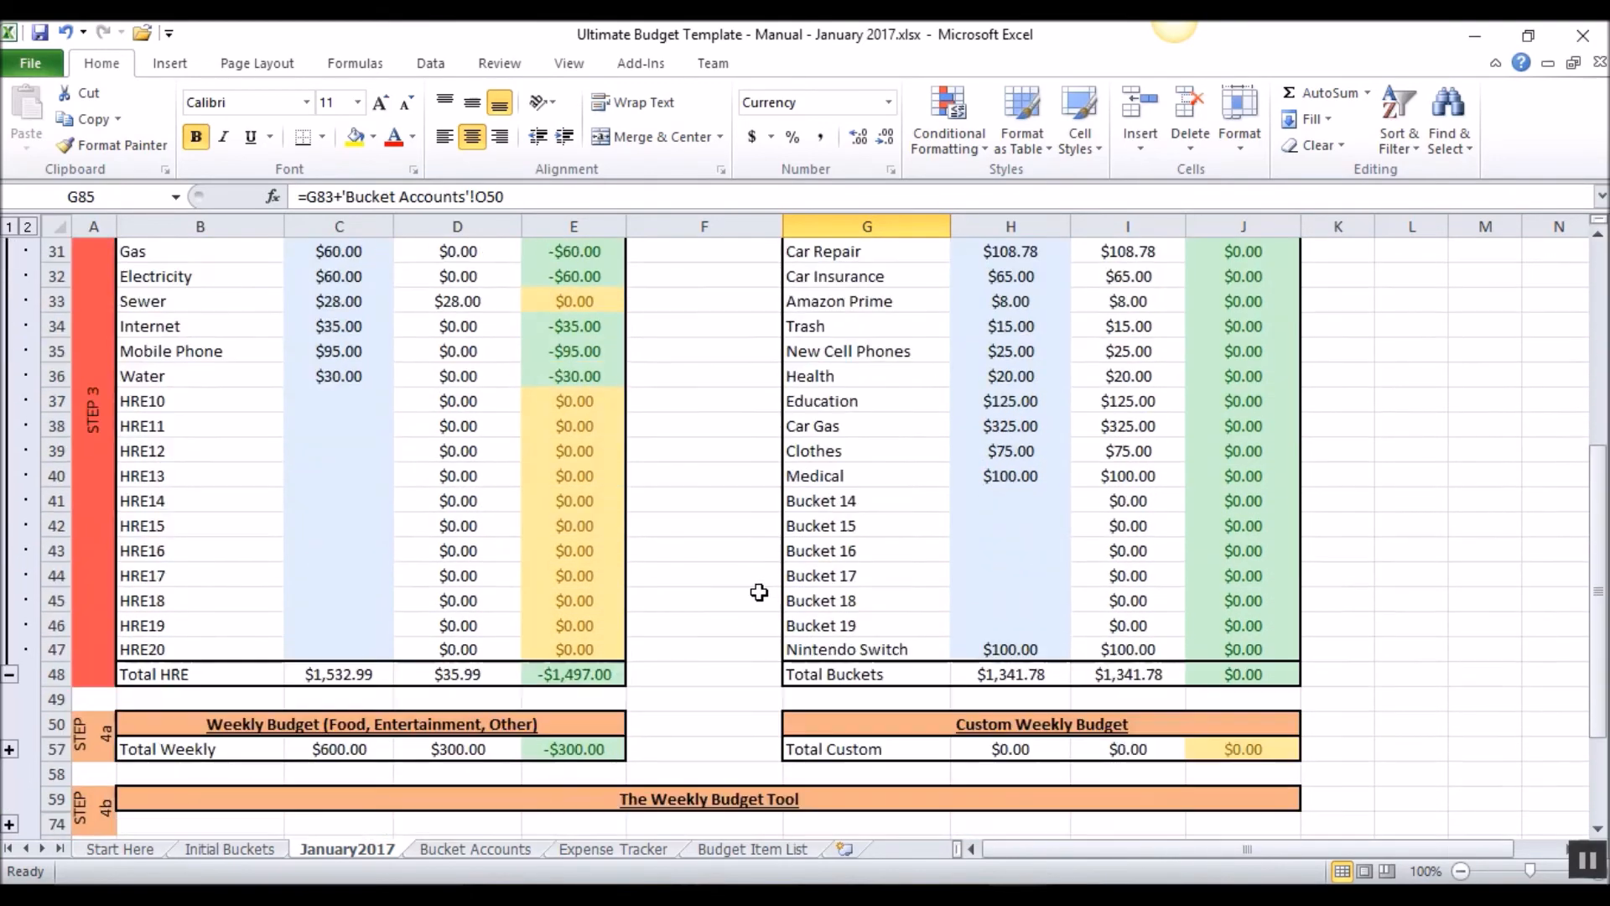
left_click(10, 674)
scroll(304, 637, "up", 7)
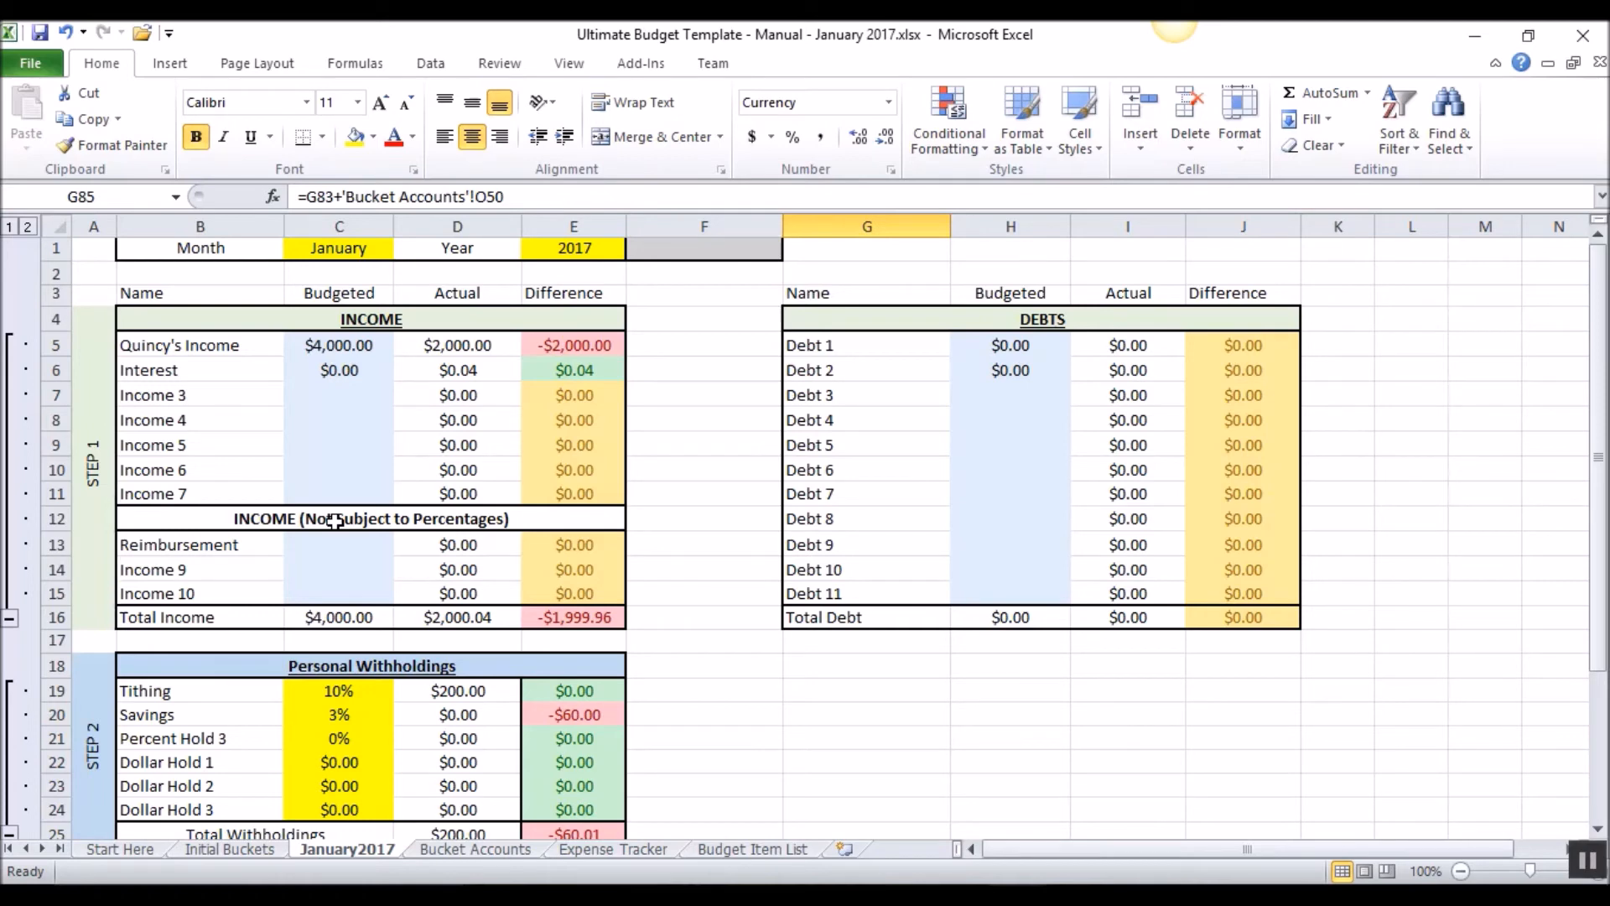
left_click(10, 620)
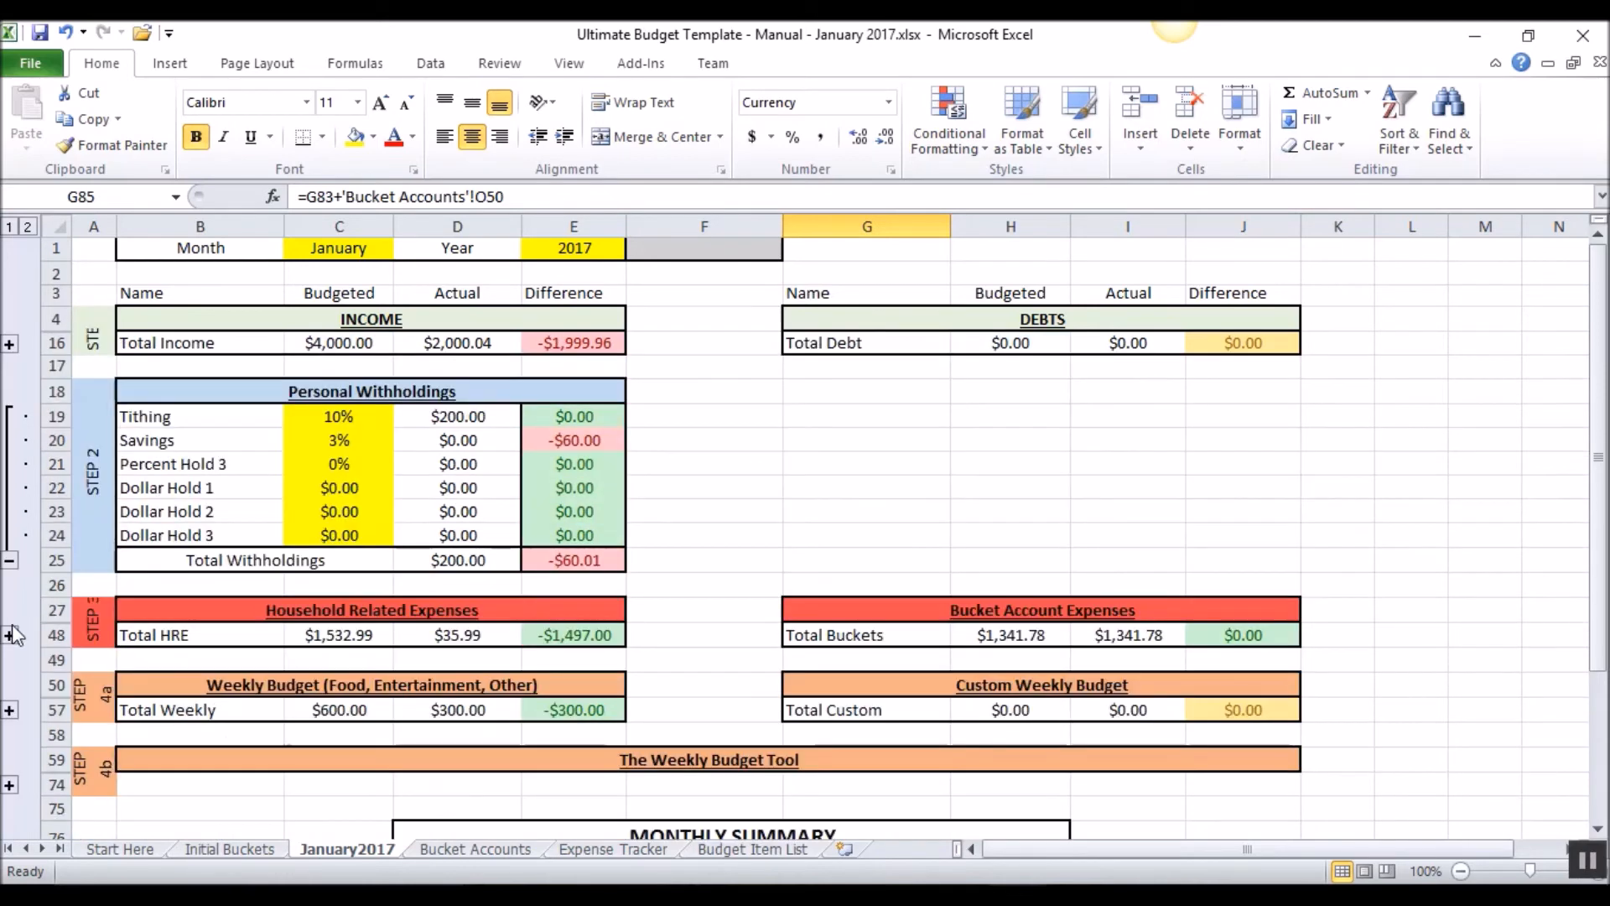
left_click(9, 558)
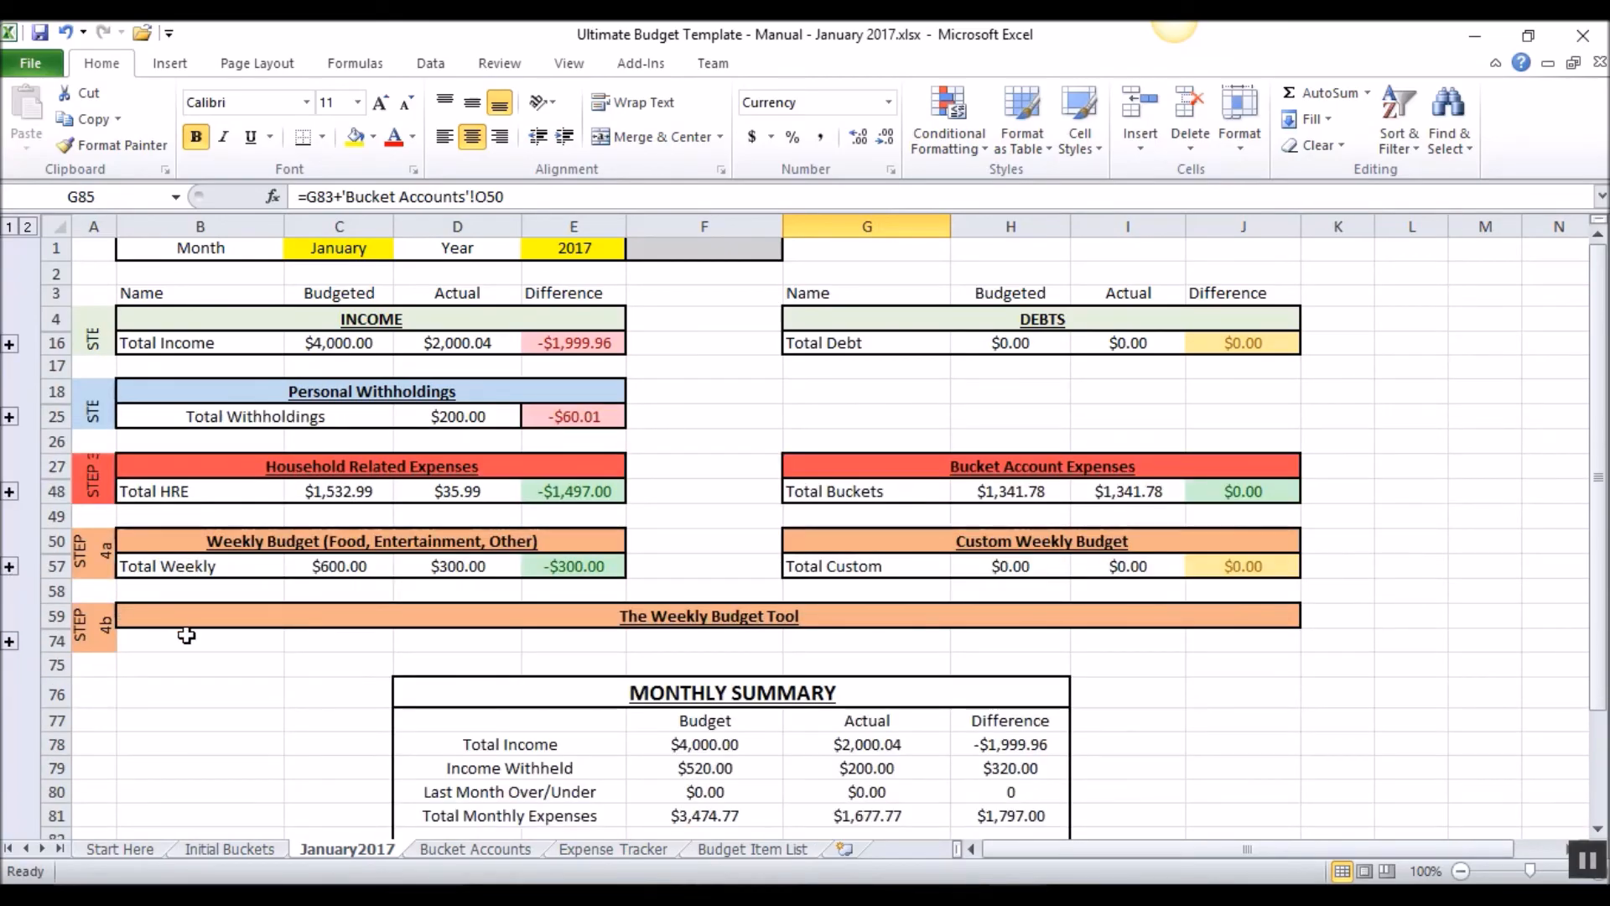